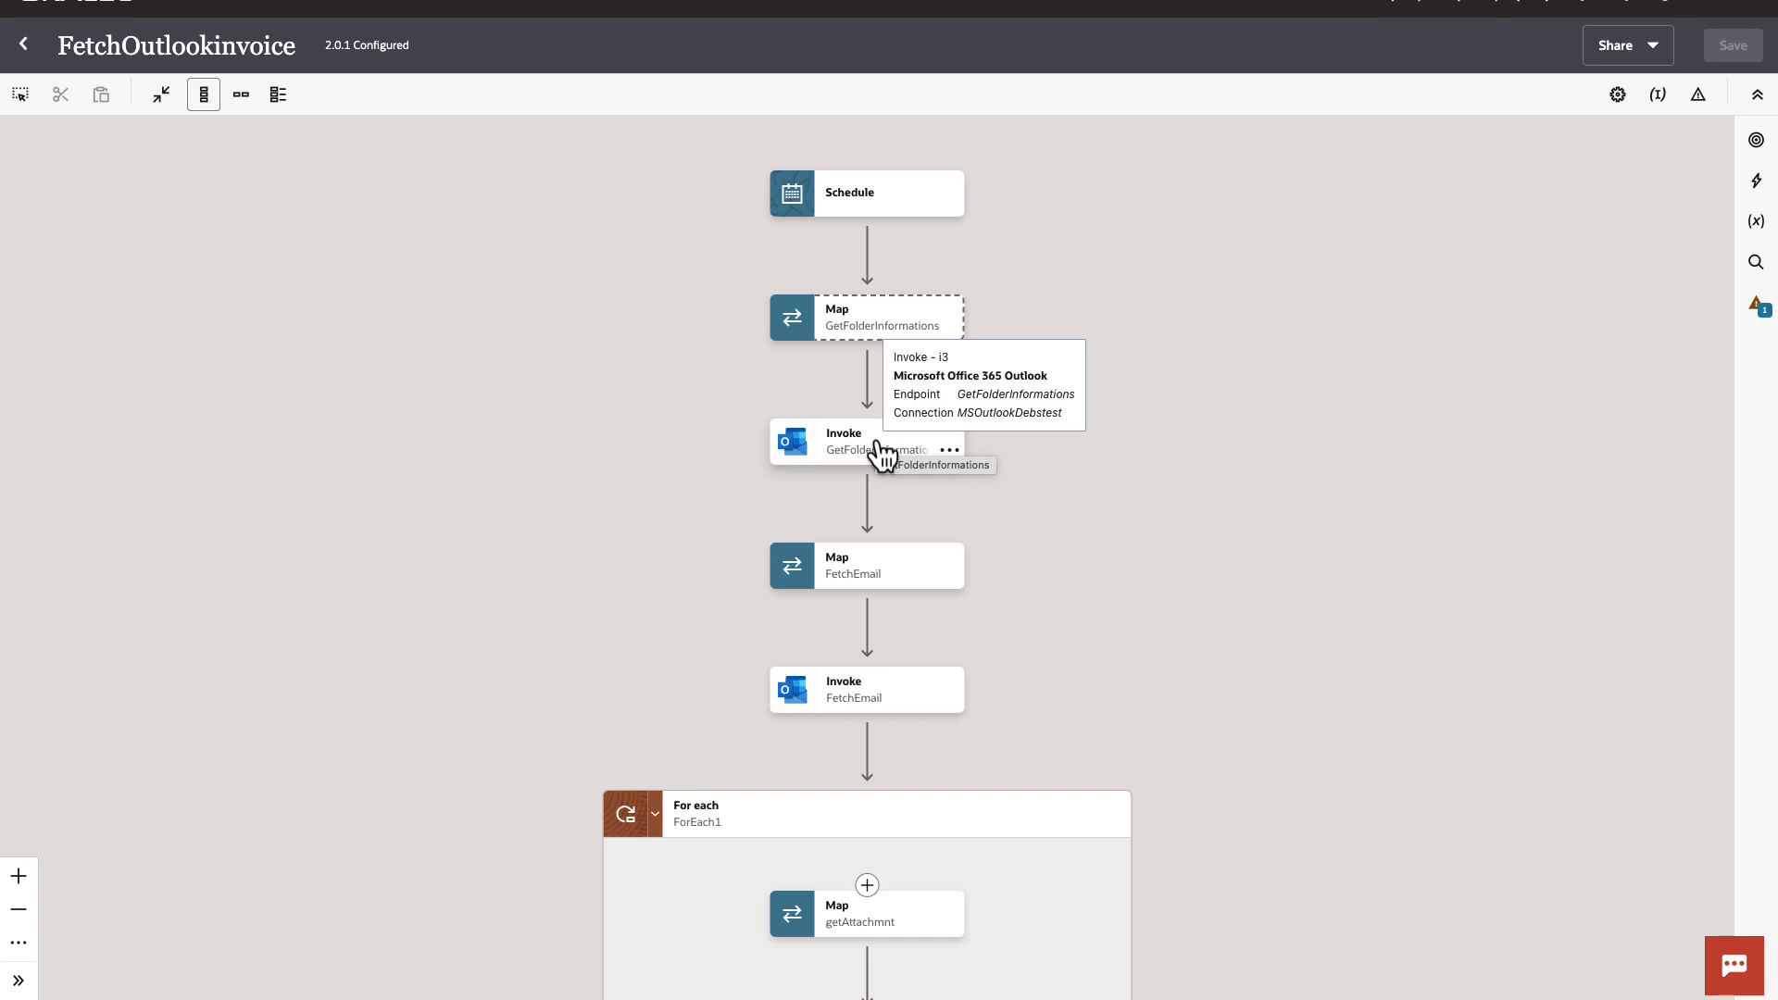
Review the selected operation and request parameters of the GetFolderInformations invoke, and cancel out of its configuration
left_click(880, 452)
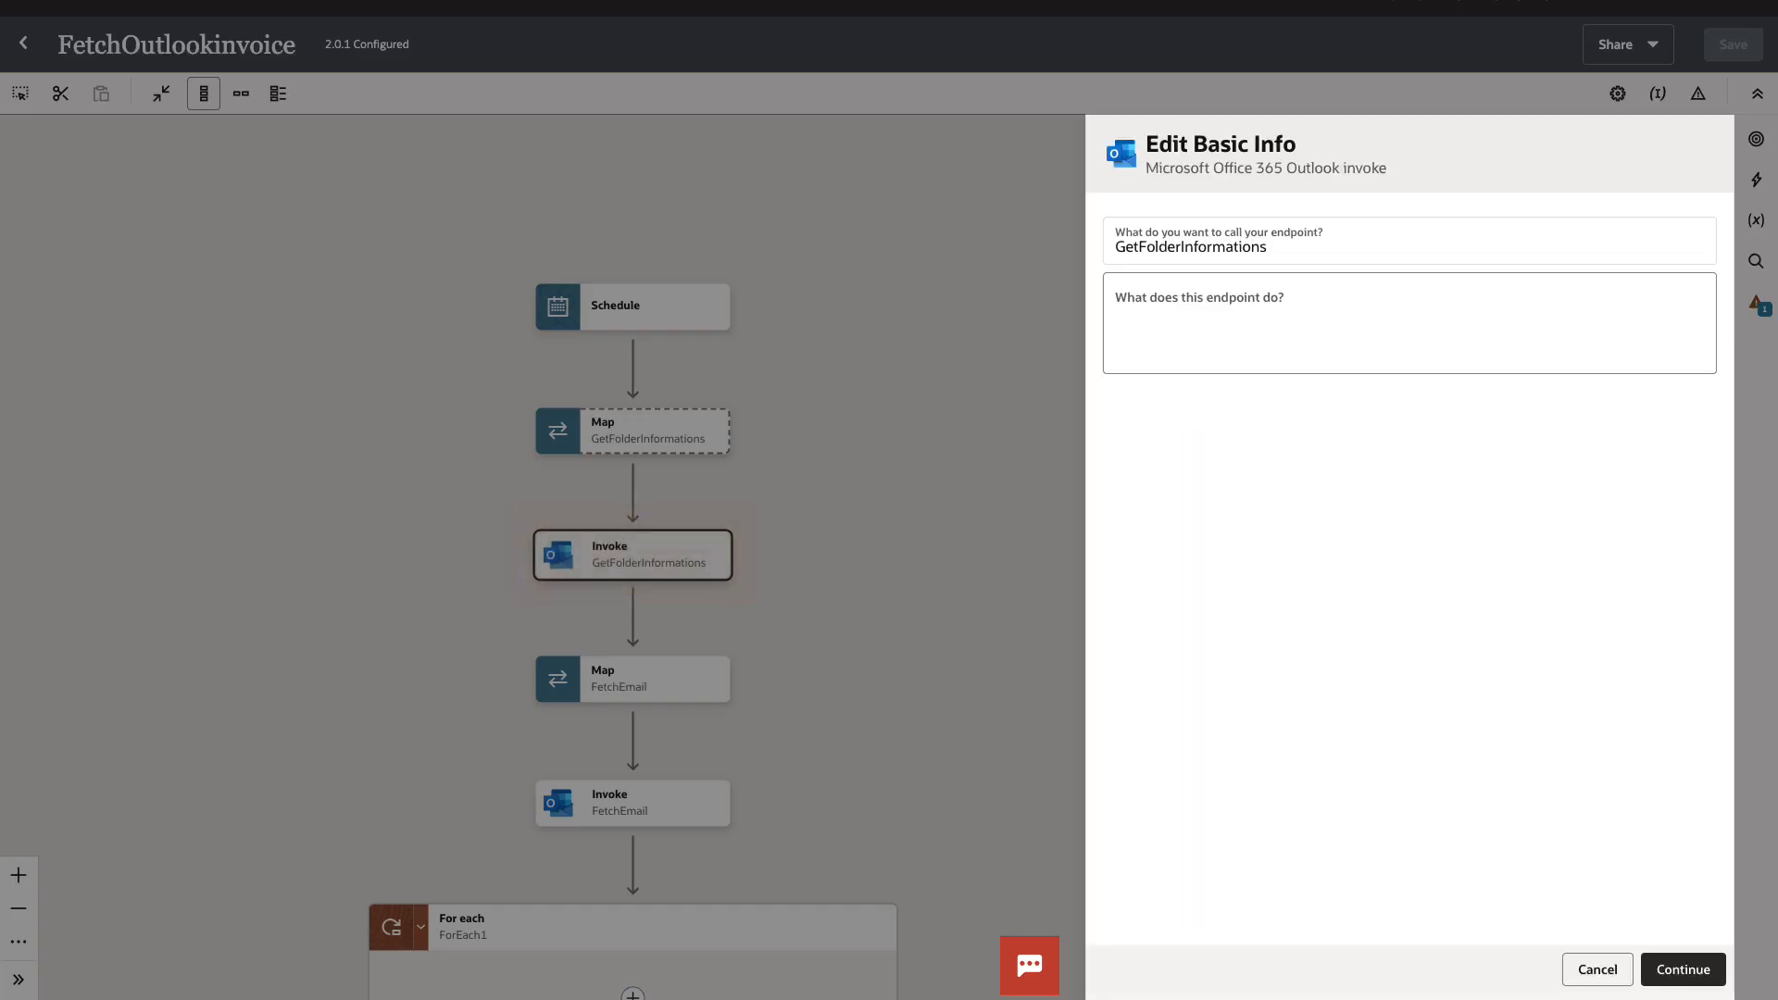
left_click(1683, 969)
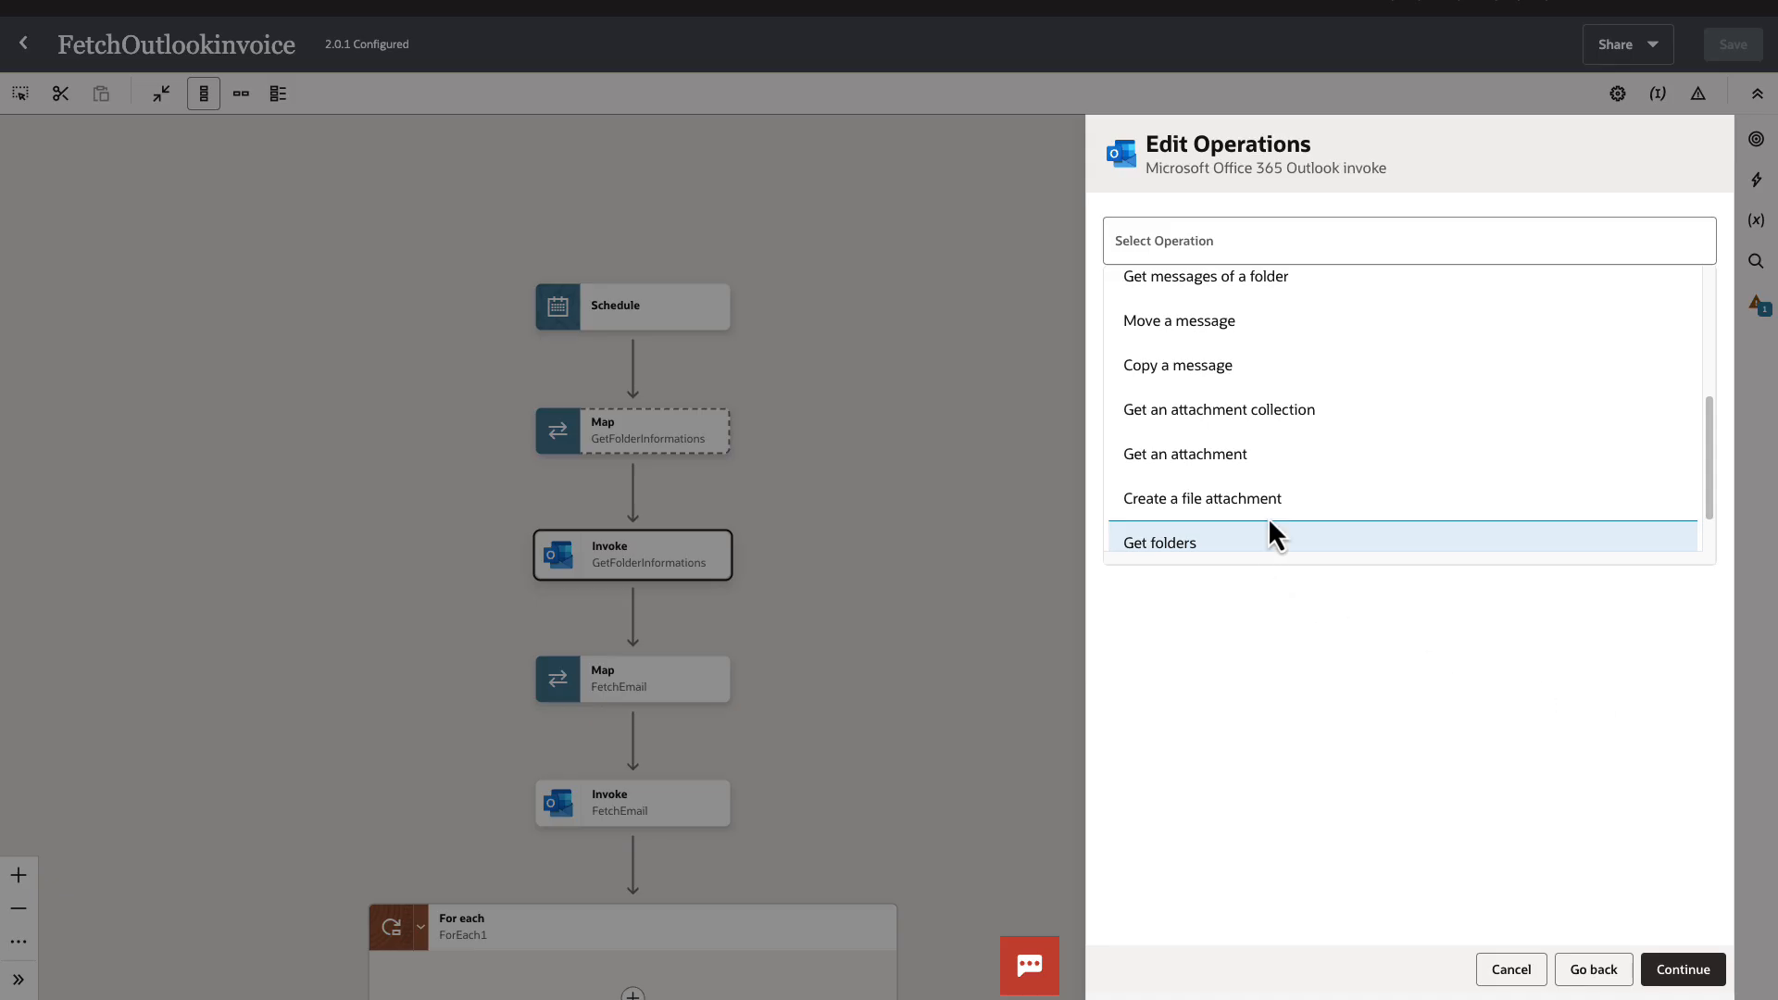
scroll(1375, 459, "down", 1)
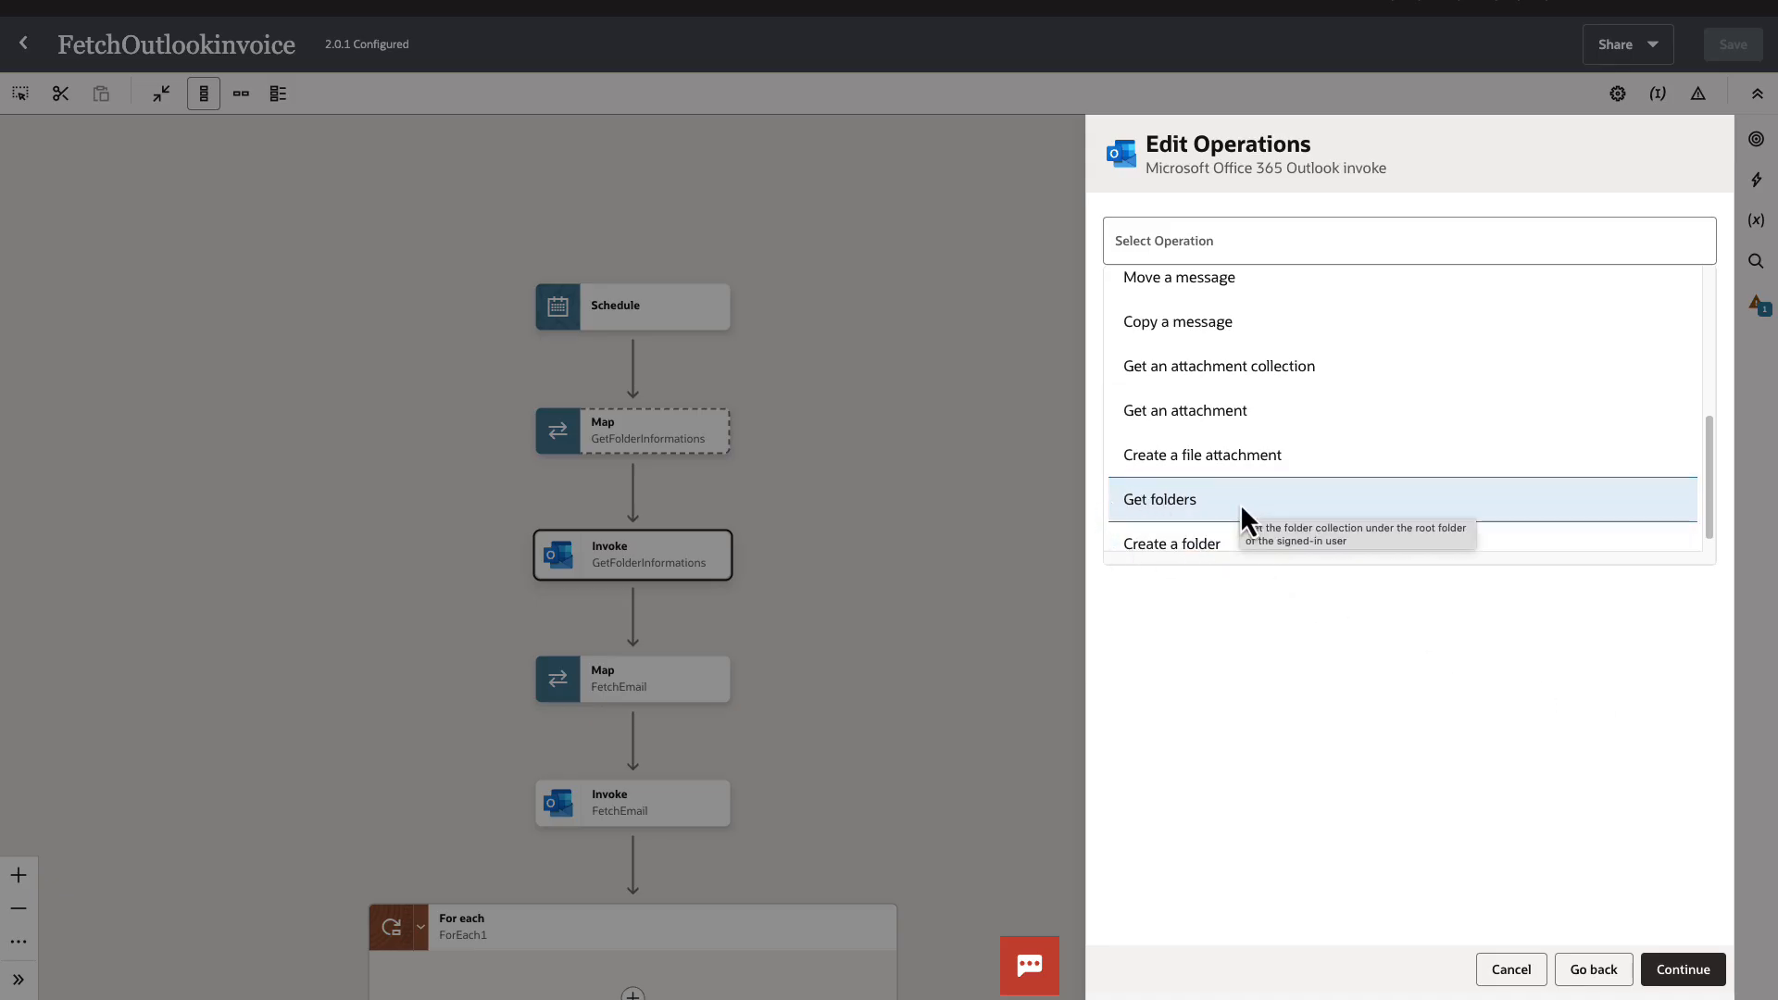
left_click(1683, 970)
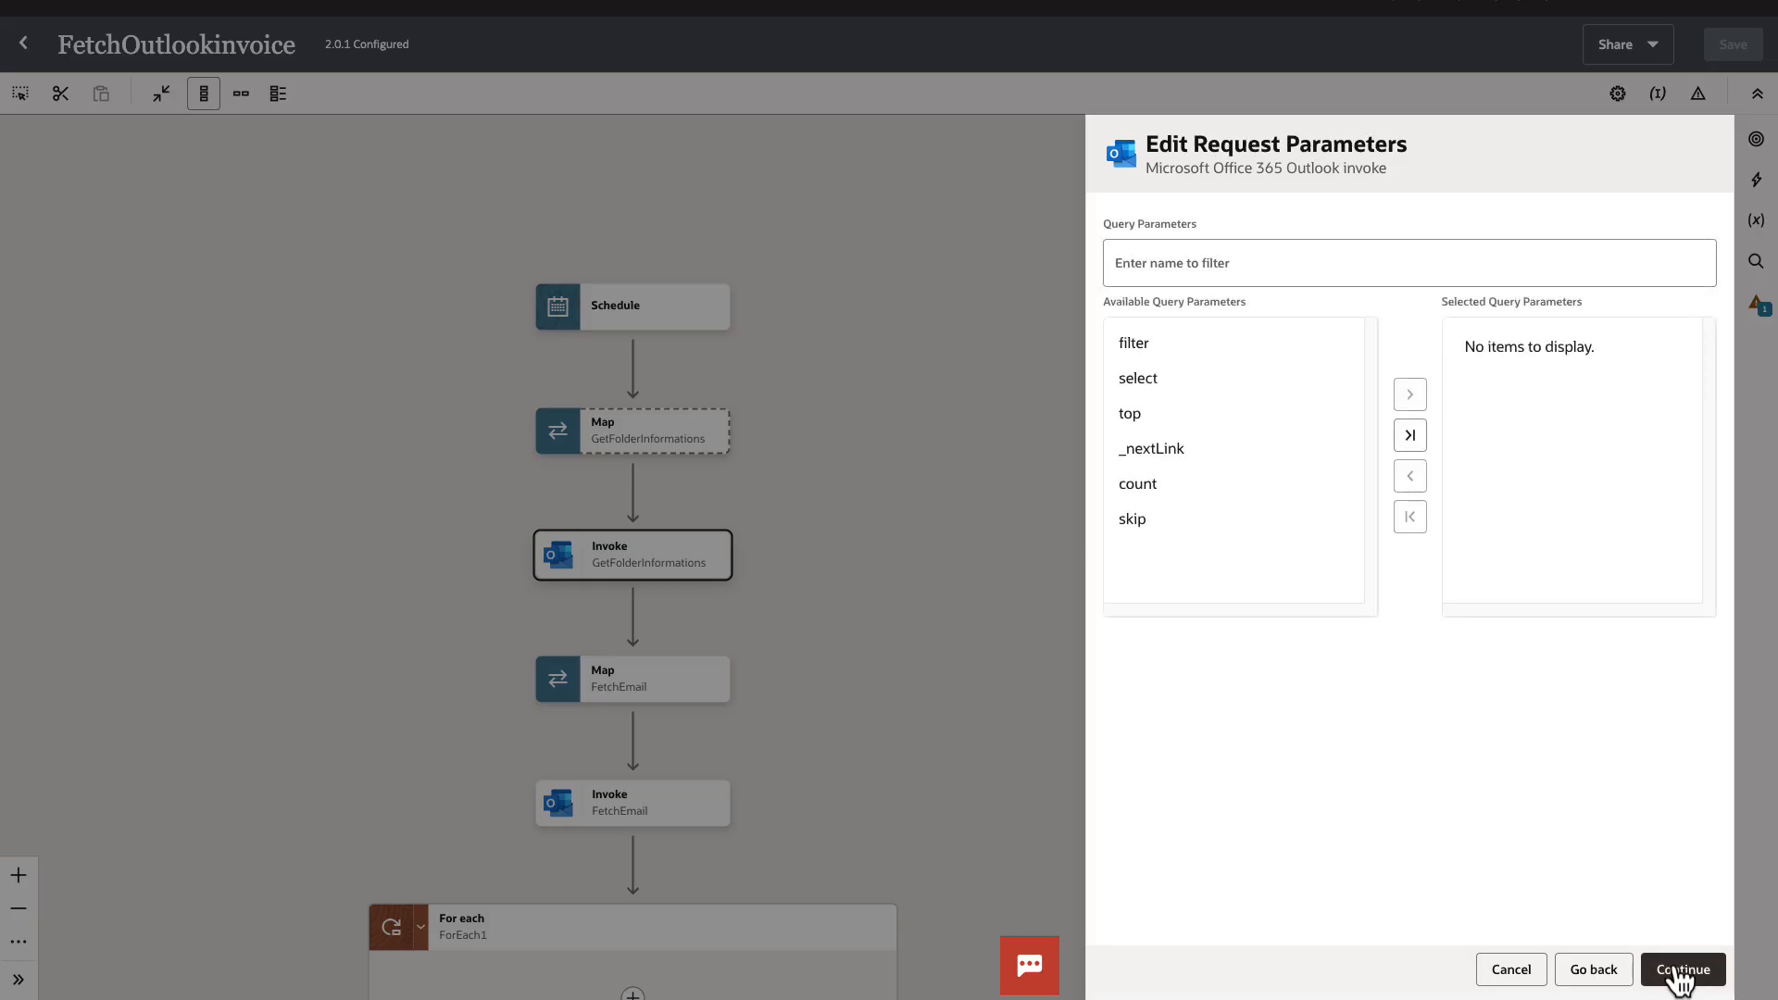
left_click(1592, 973)
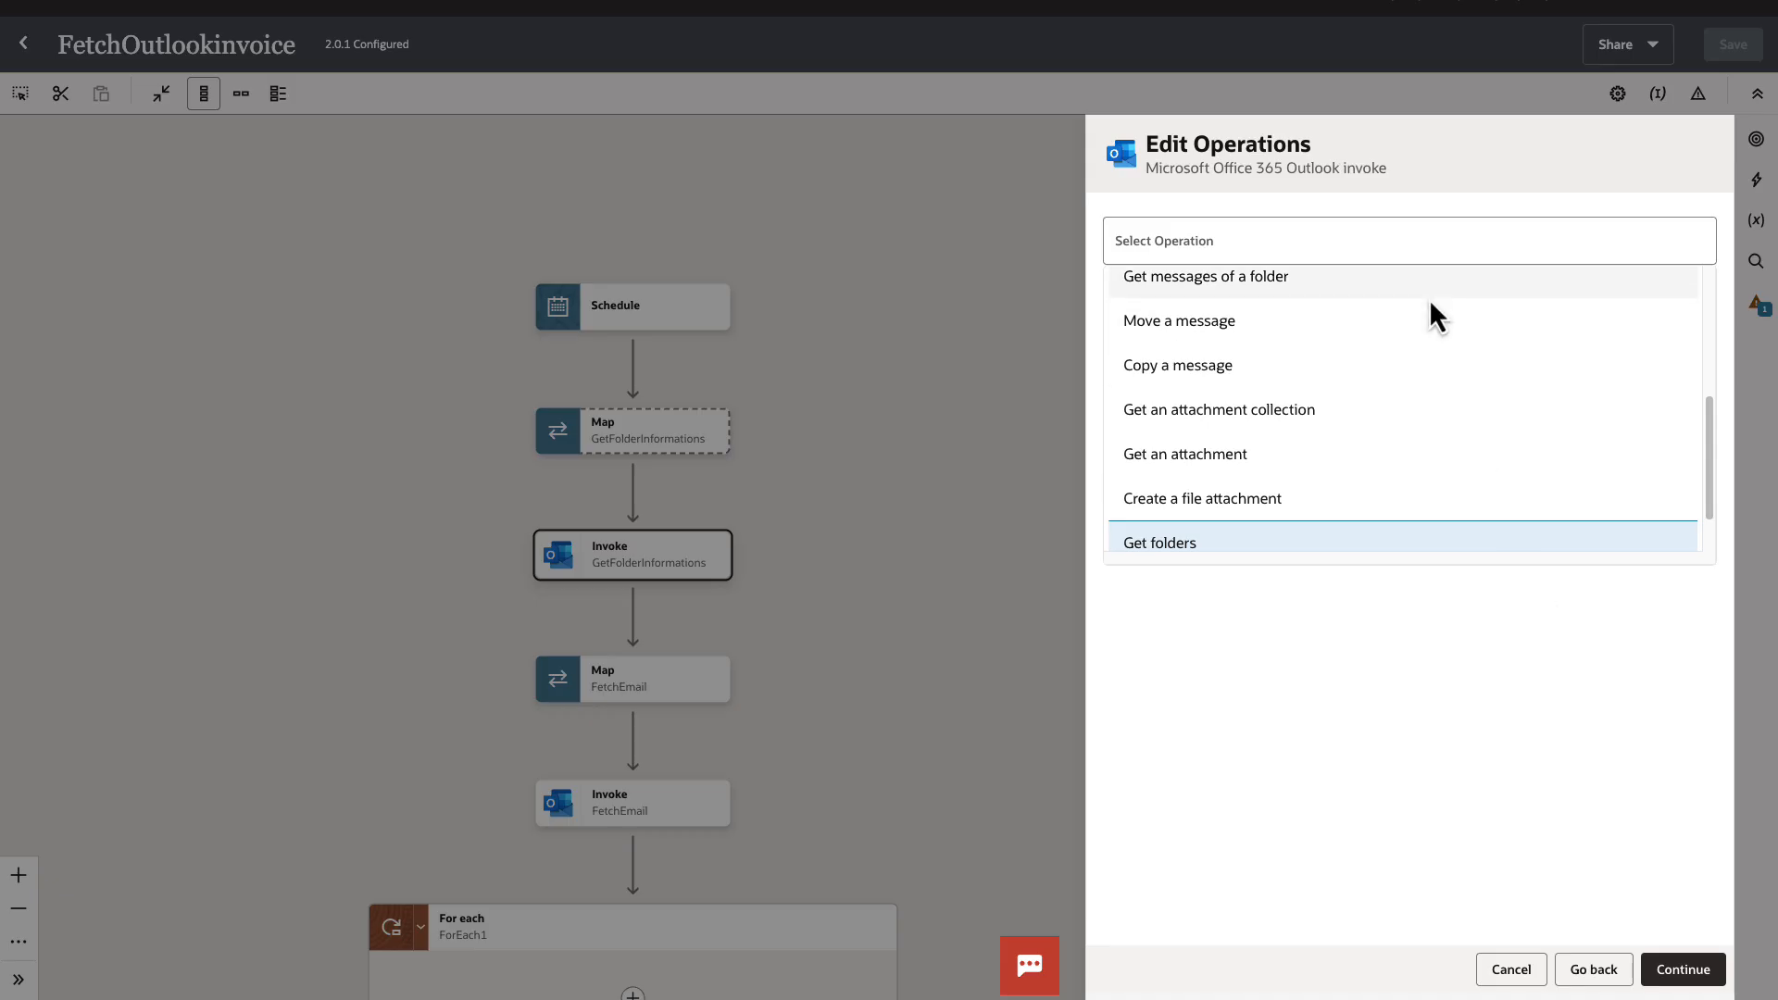
scroll(1428, 409, "down", 1)
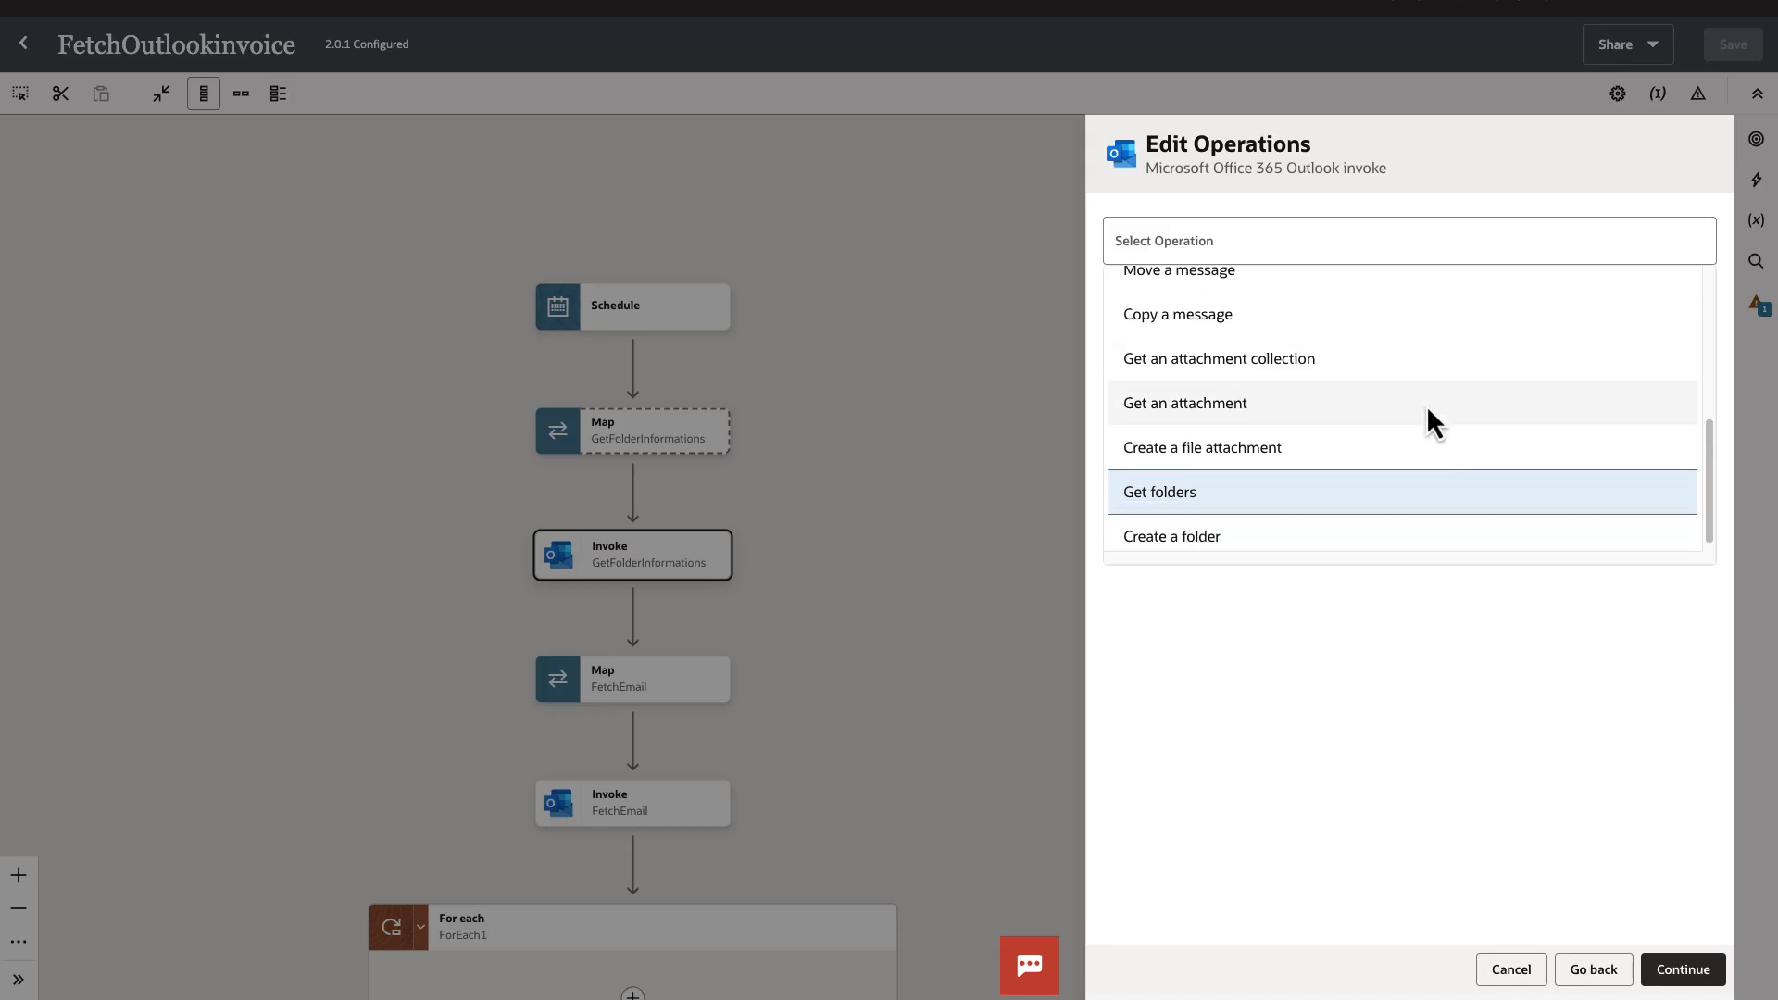
left_click(1699, 978)
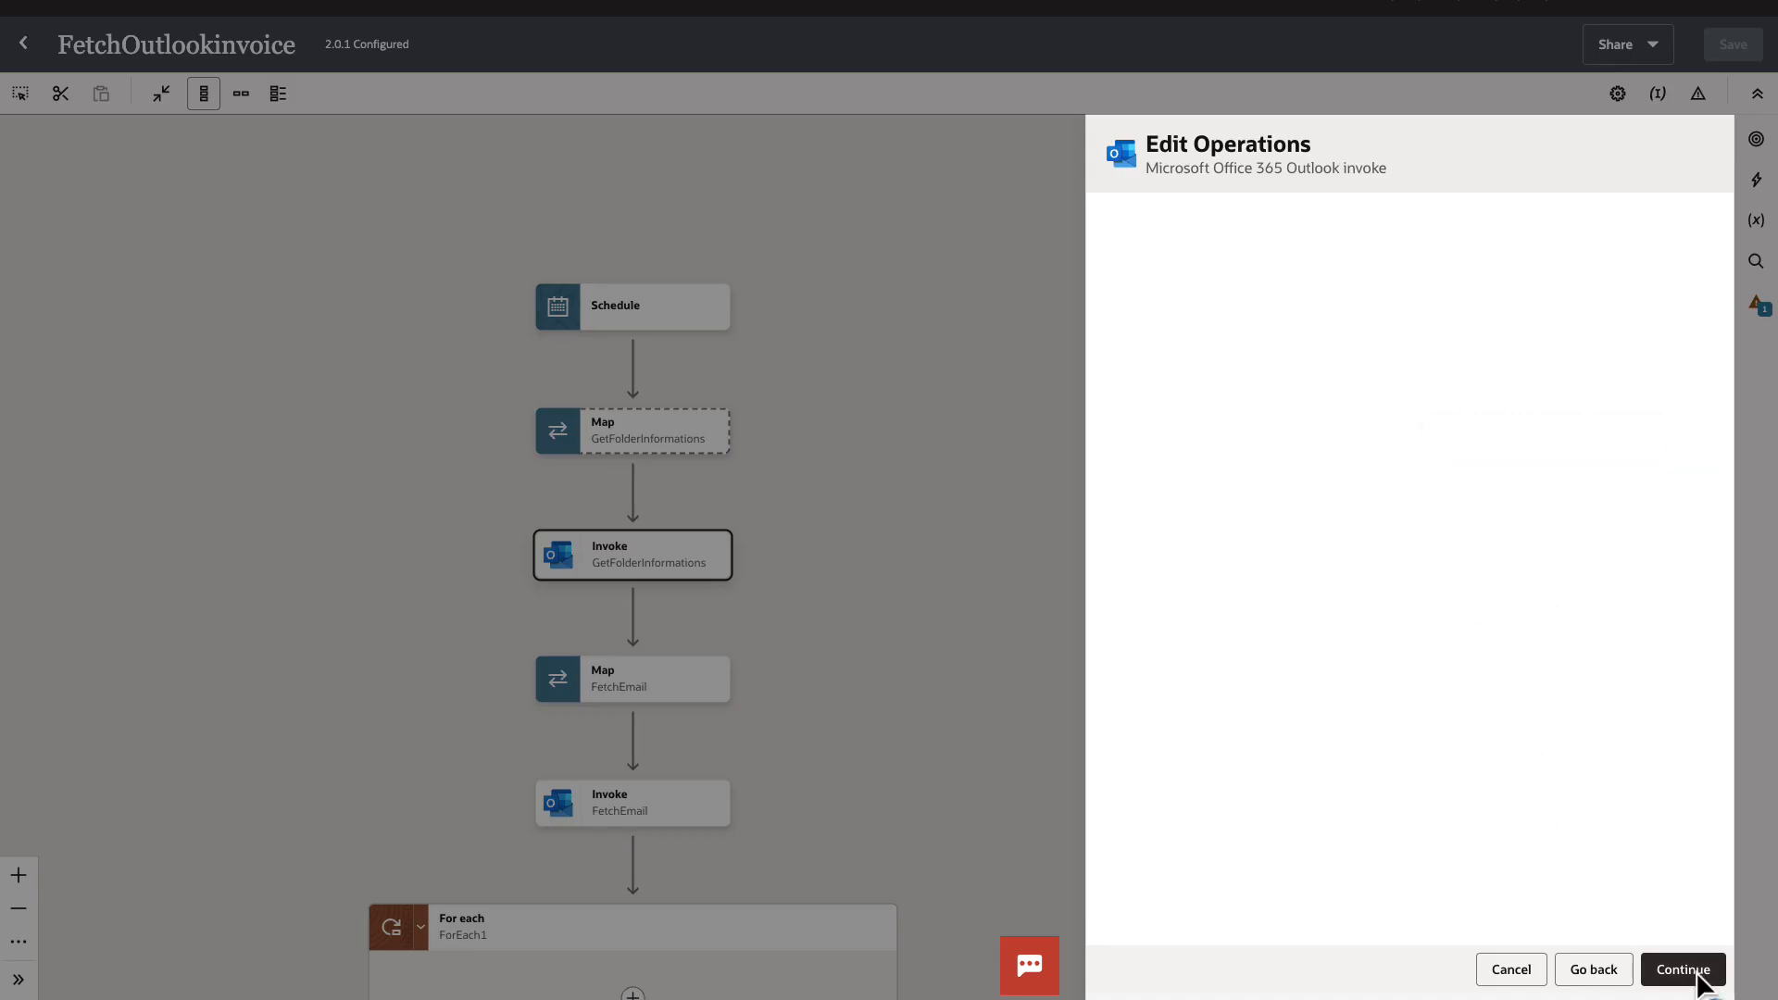
left_click(1699, 973)
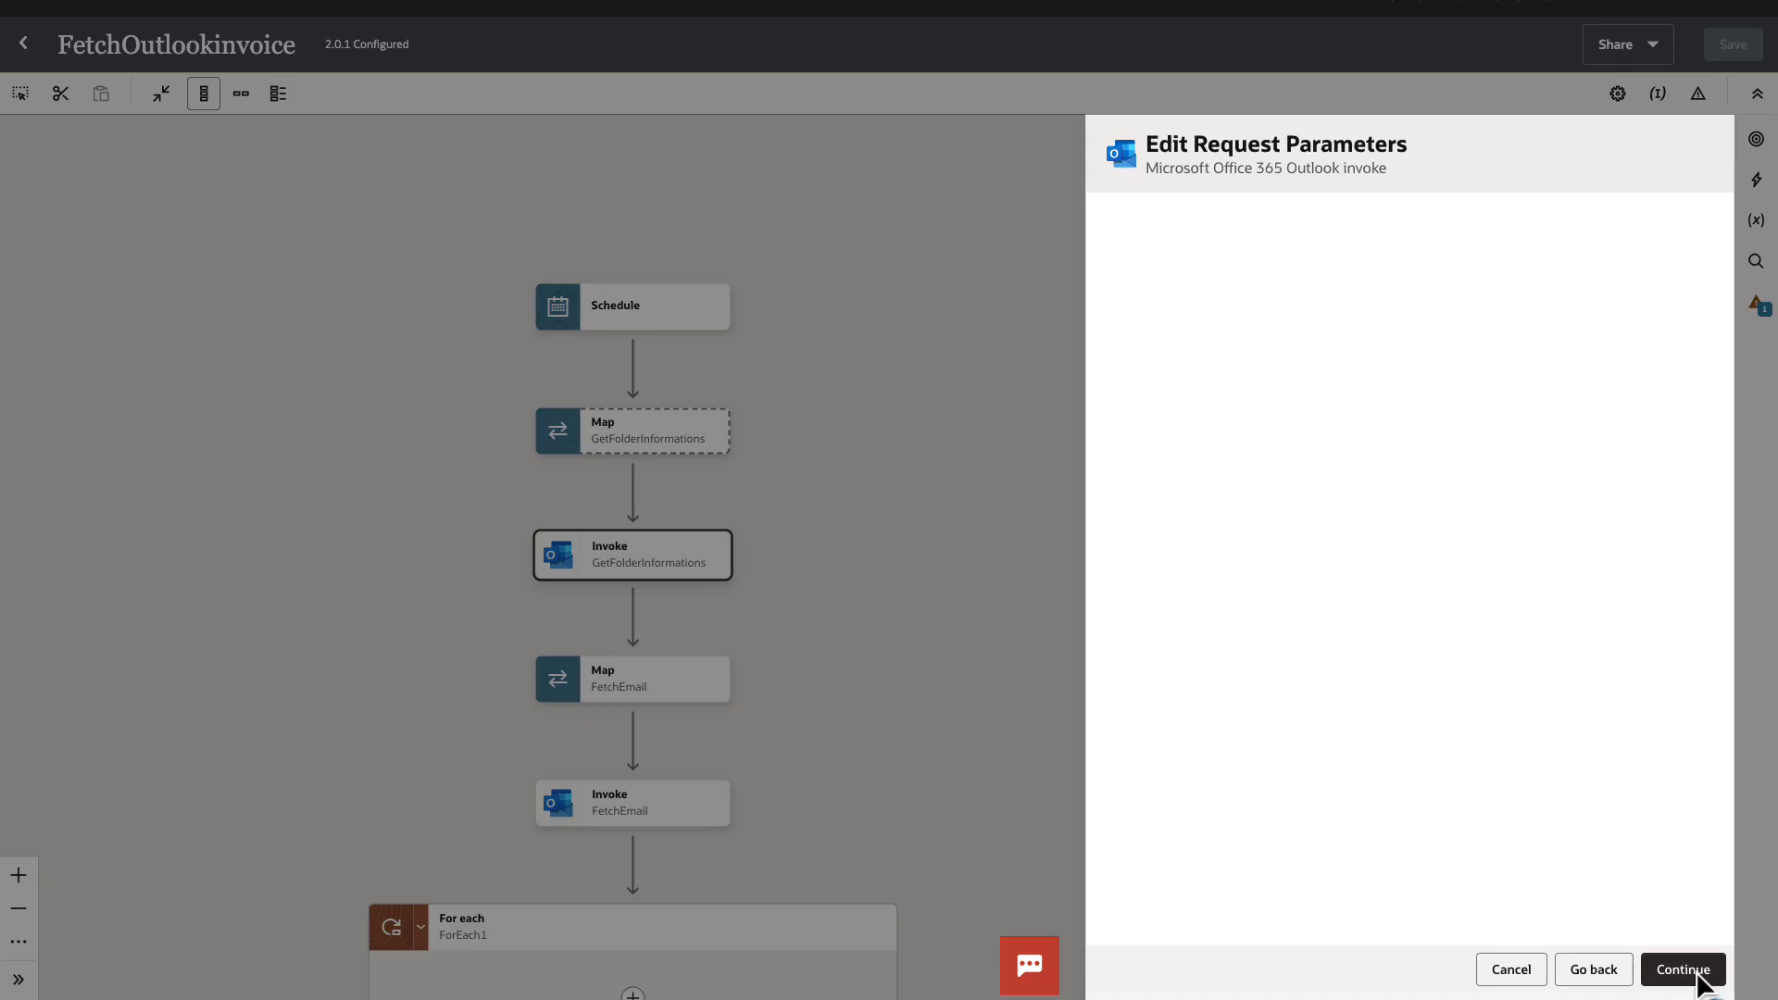
left_click(1540, 972)
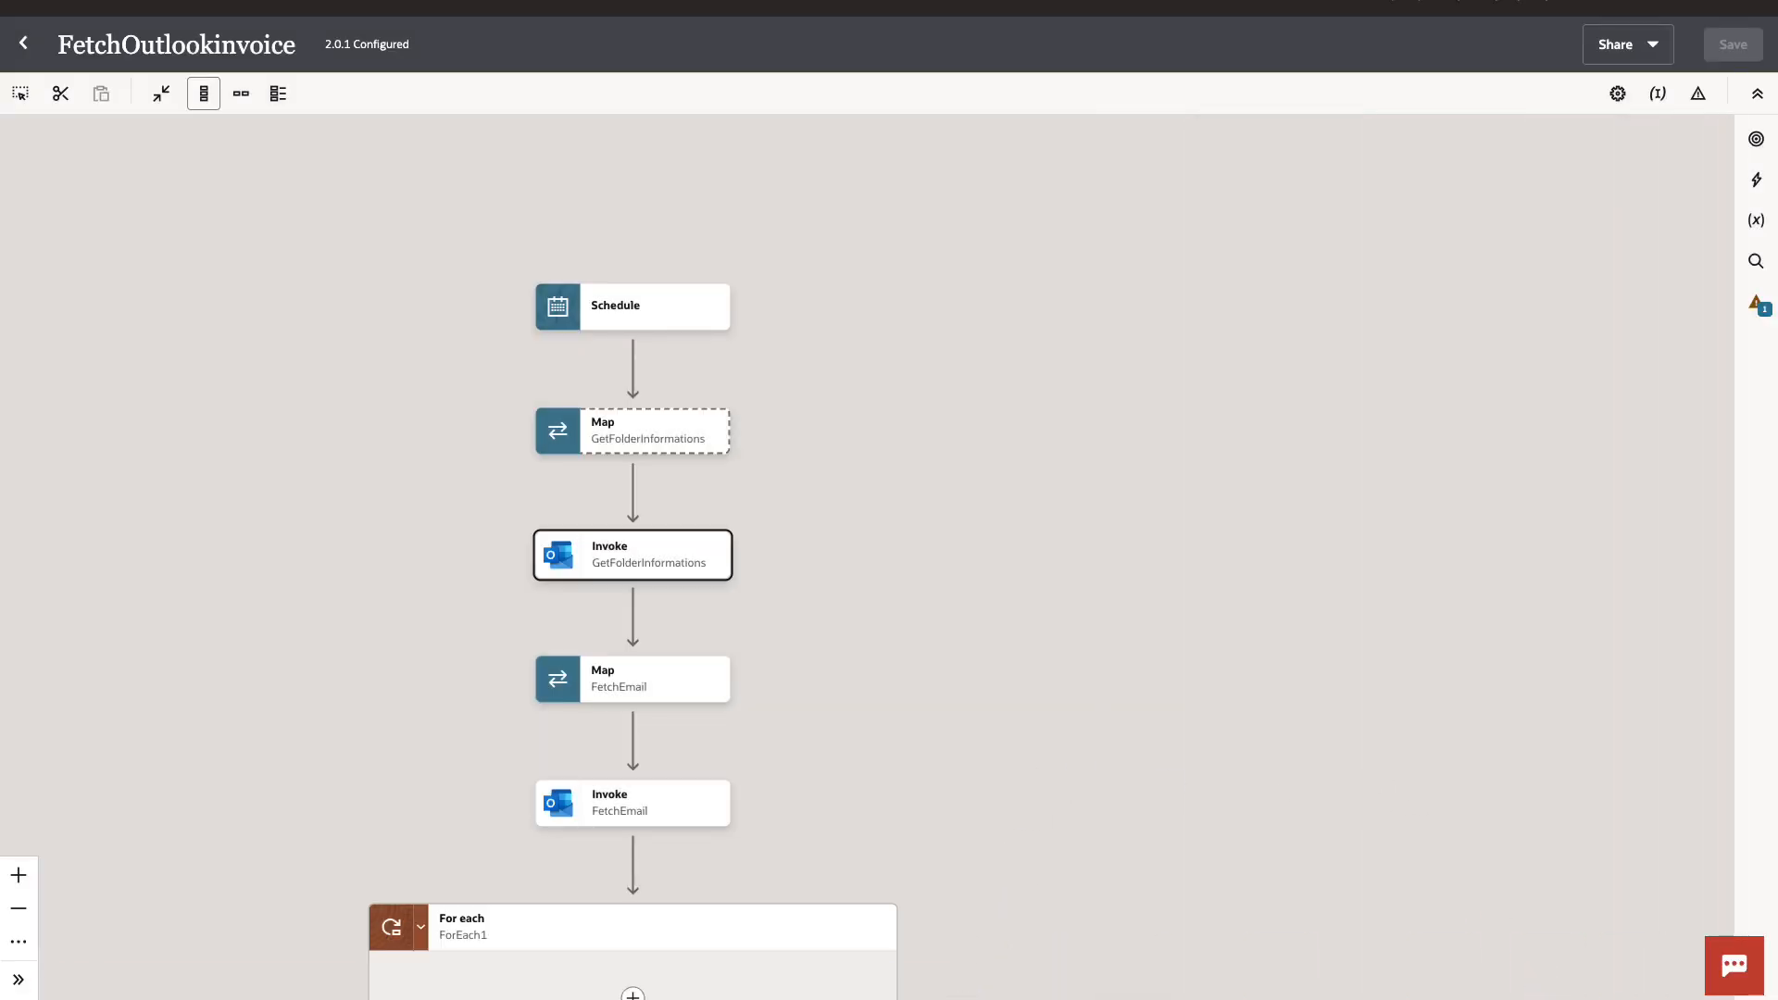
Switch to the Outlook mailbox window and look at the emails in the ProcessedInvoice and Invoice folders
right_click(673, 980)
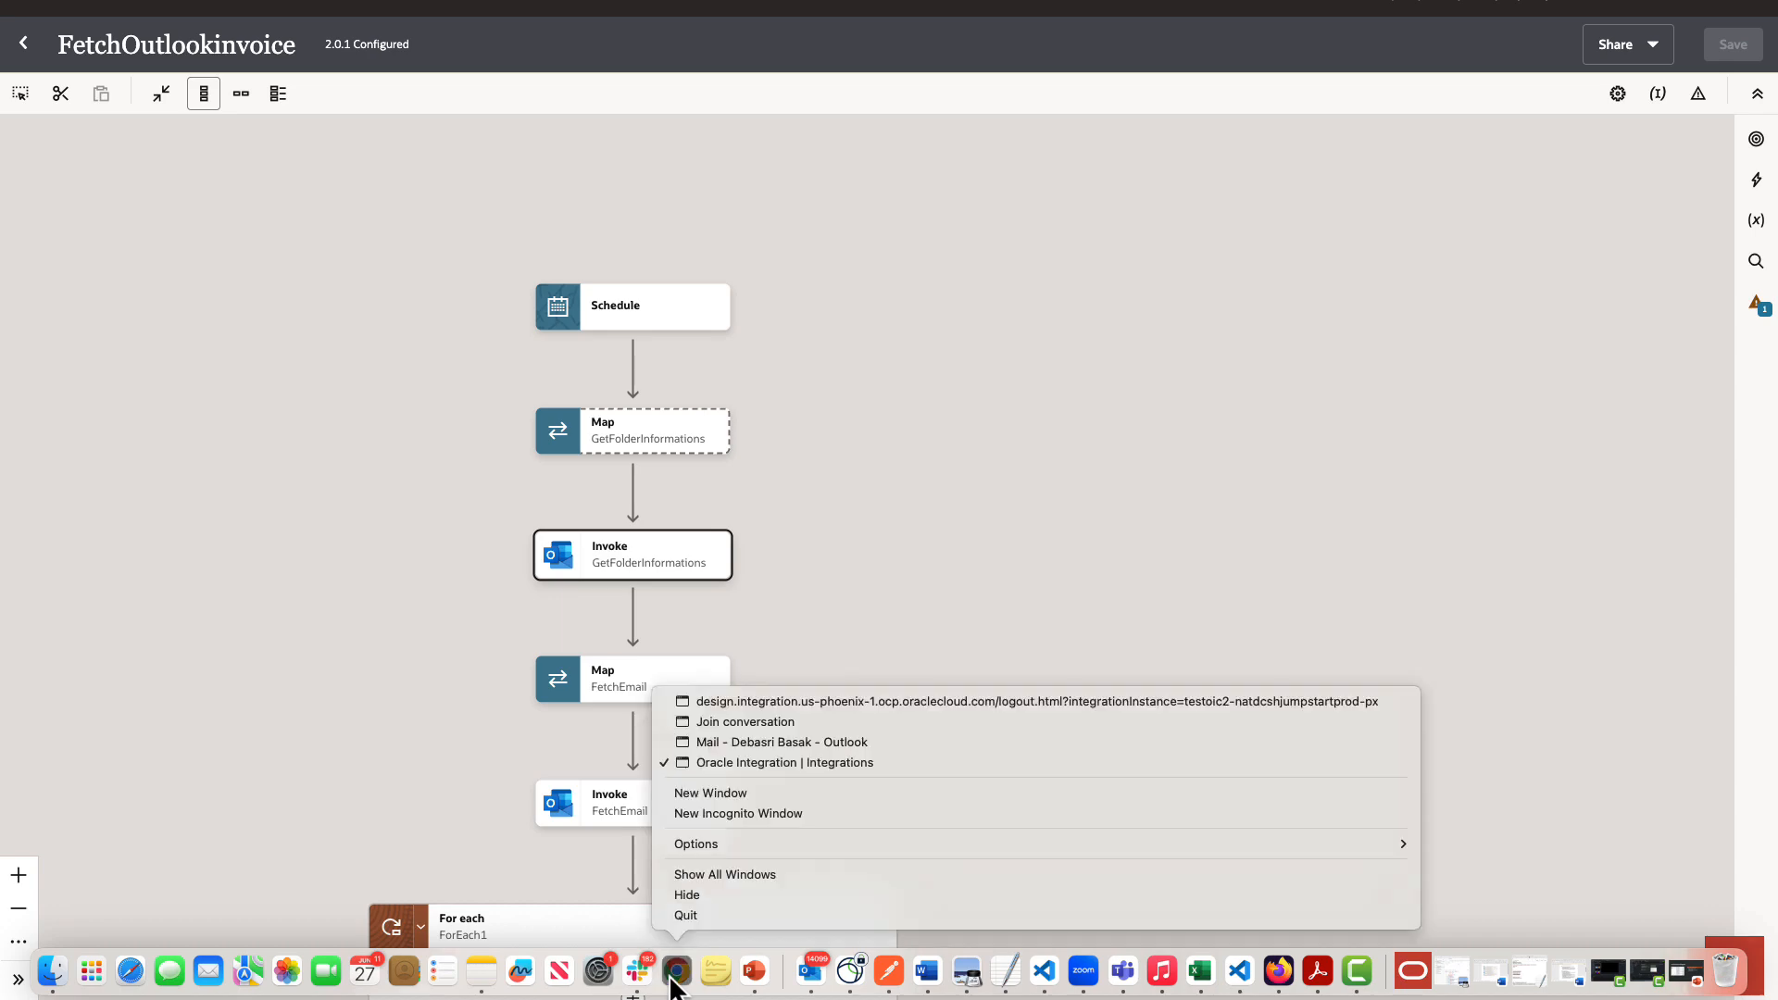
left_click(810, 744)
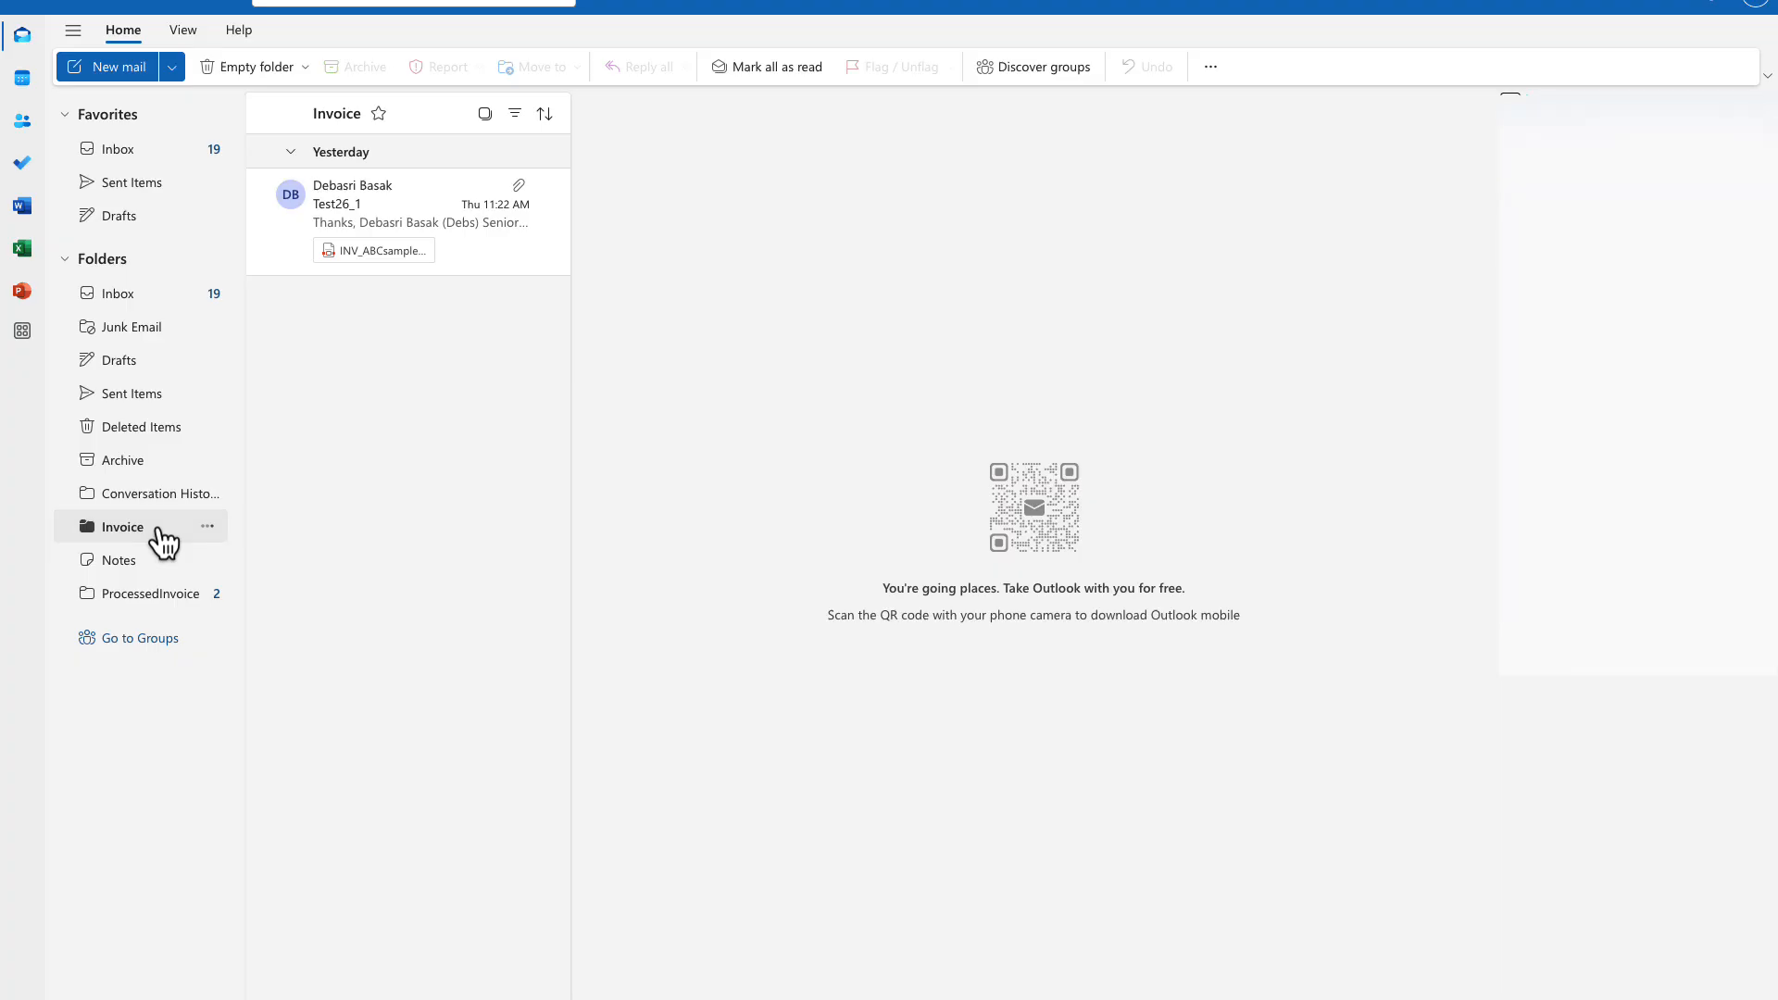
left_click(145, 602)
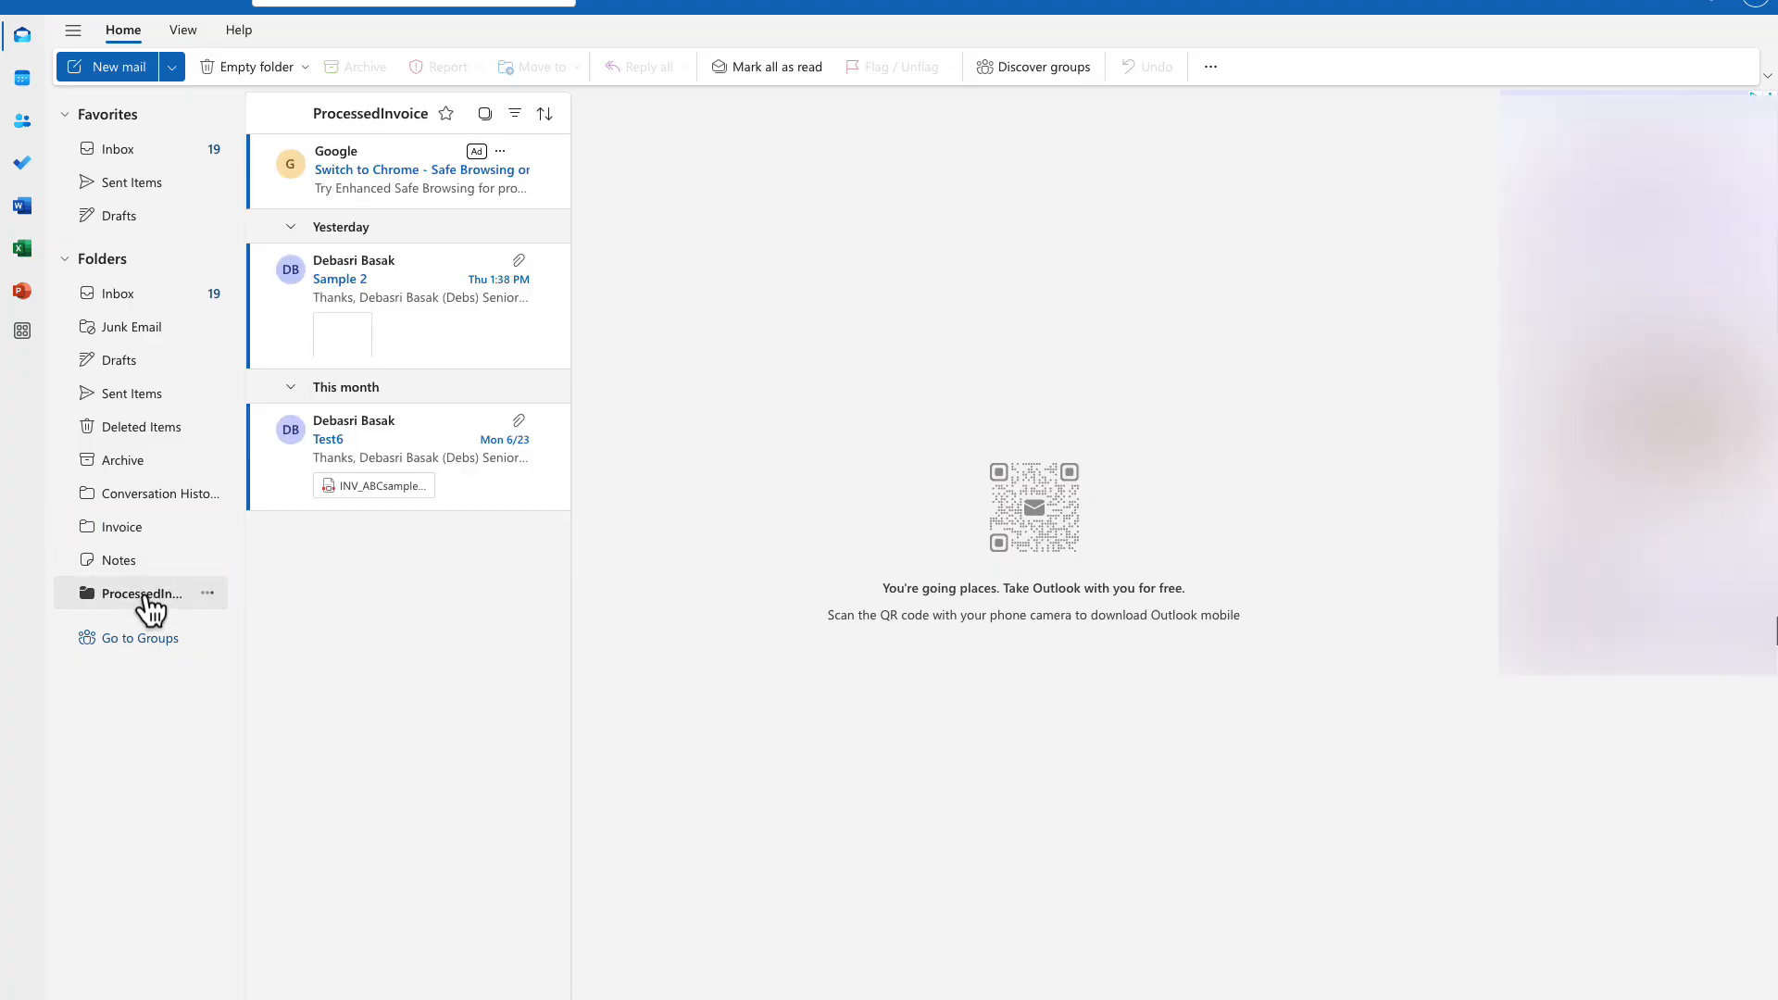
left_click(151, 537)
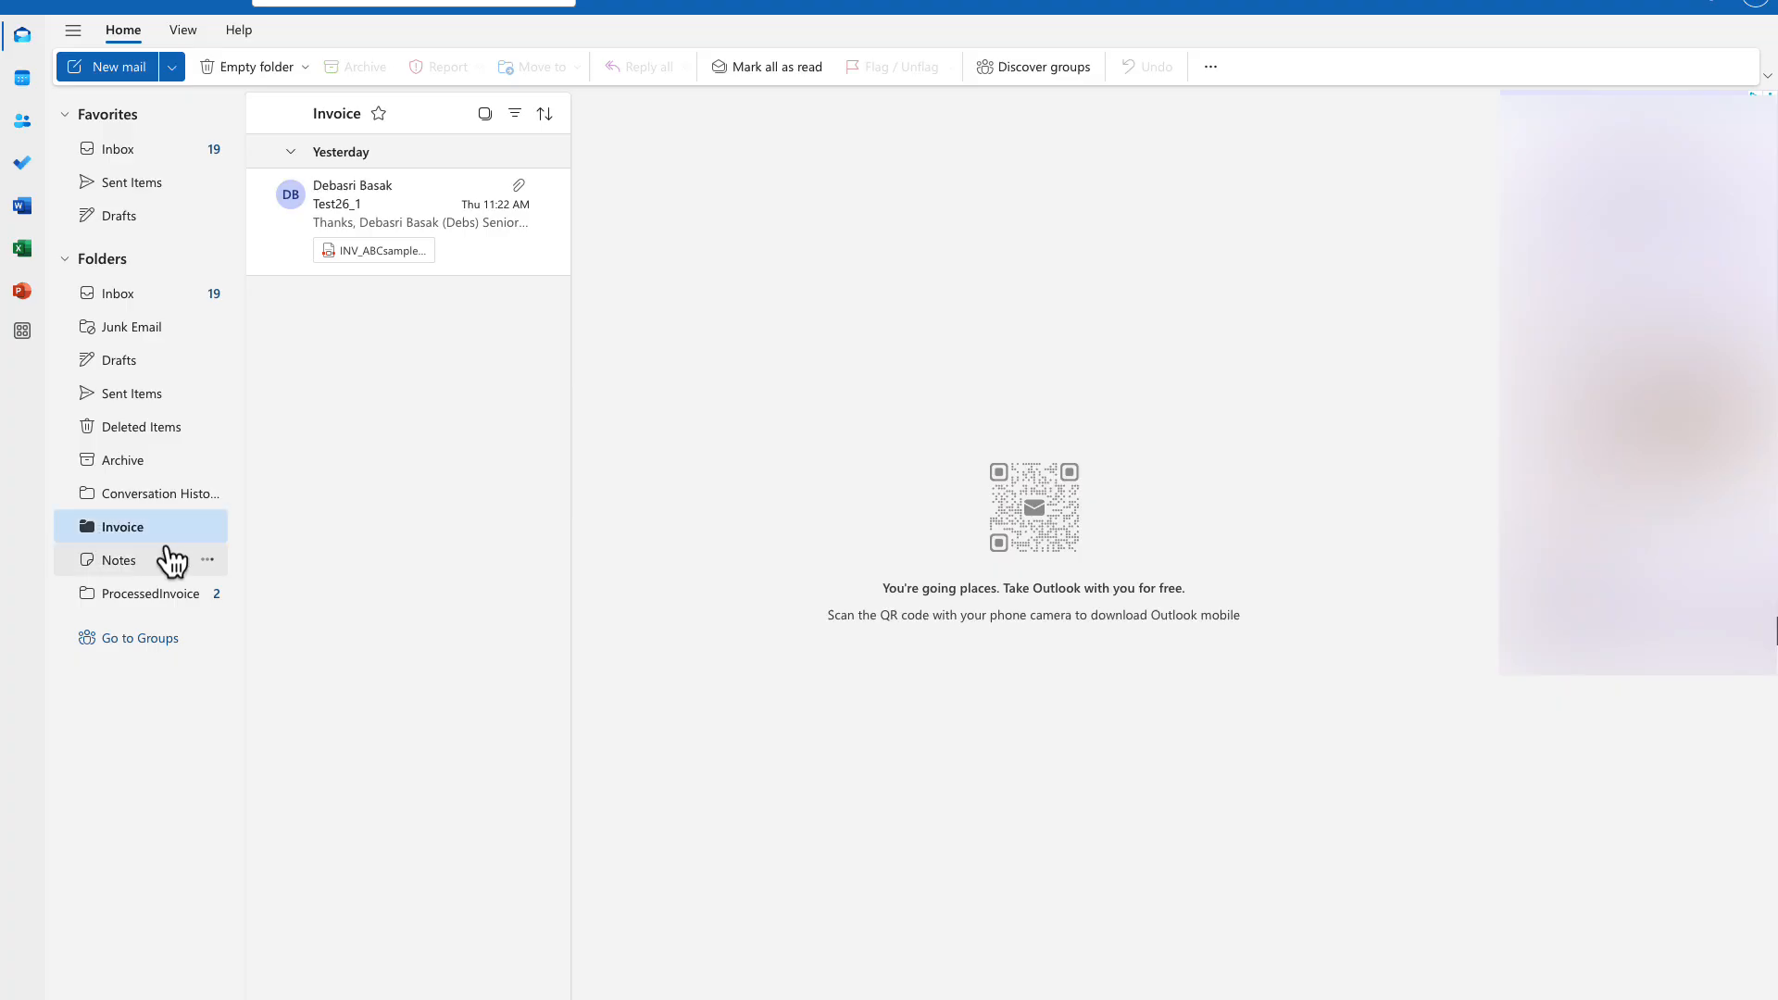
Switch back to Oracle Integration, review the FetchEmail invoke's operation, request parameters and summary, and cancel out of its configuration
mouse_move(722, 997)
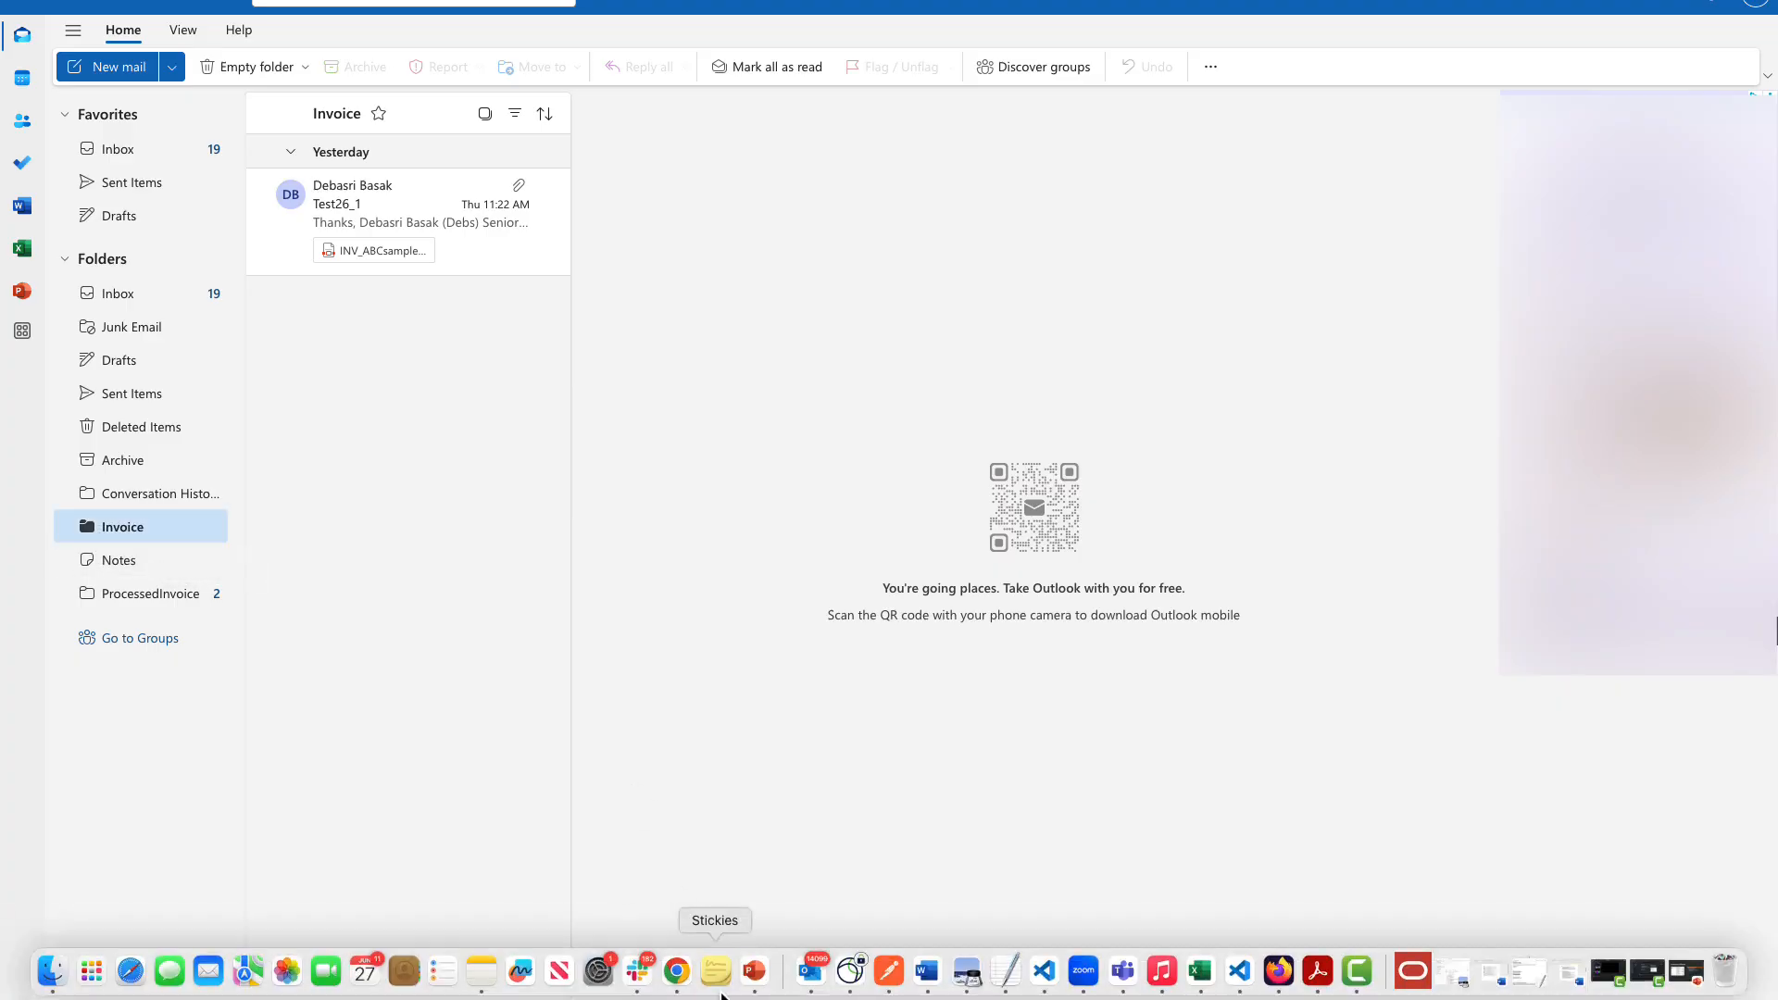
right_click(677, 971)
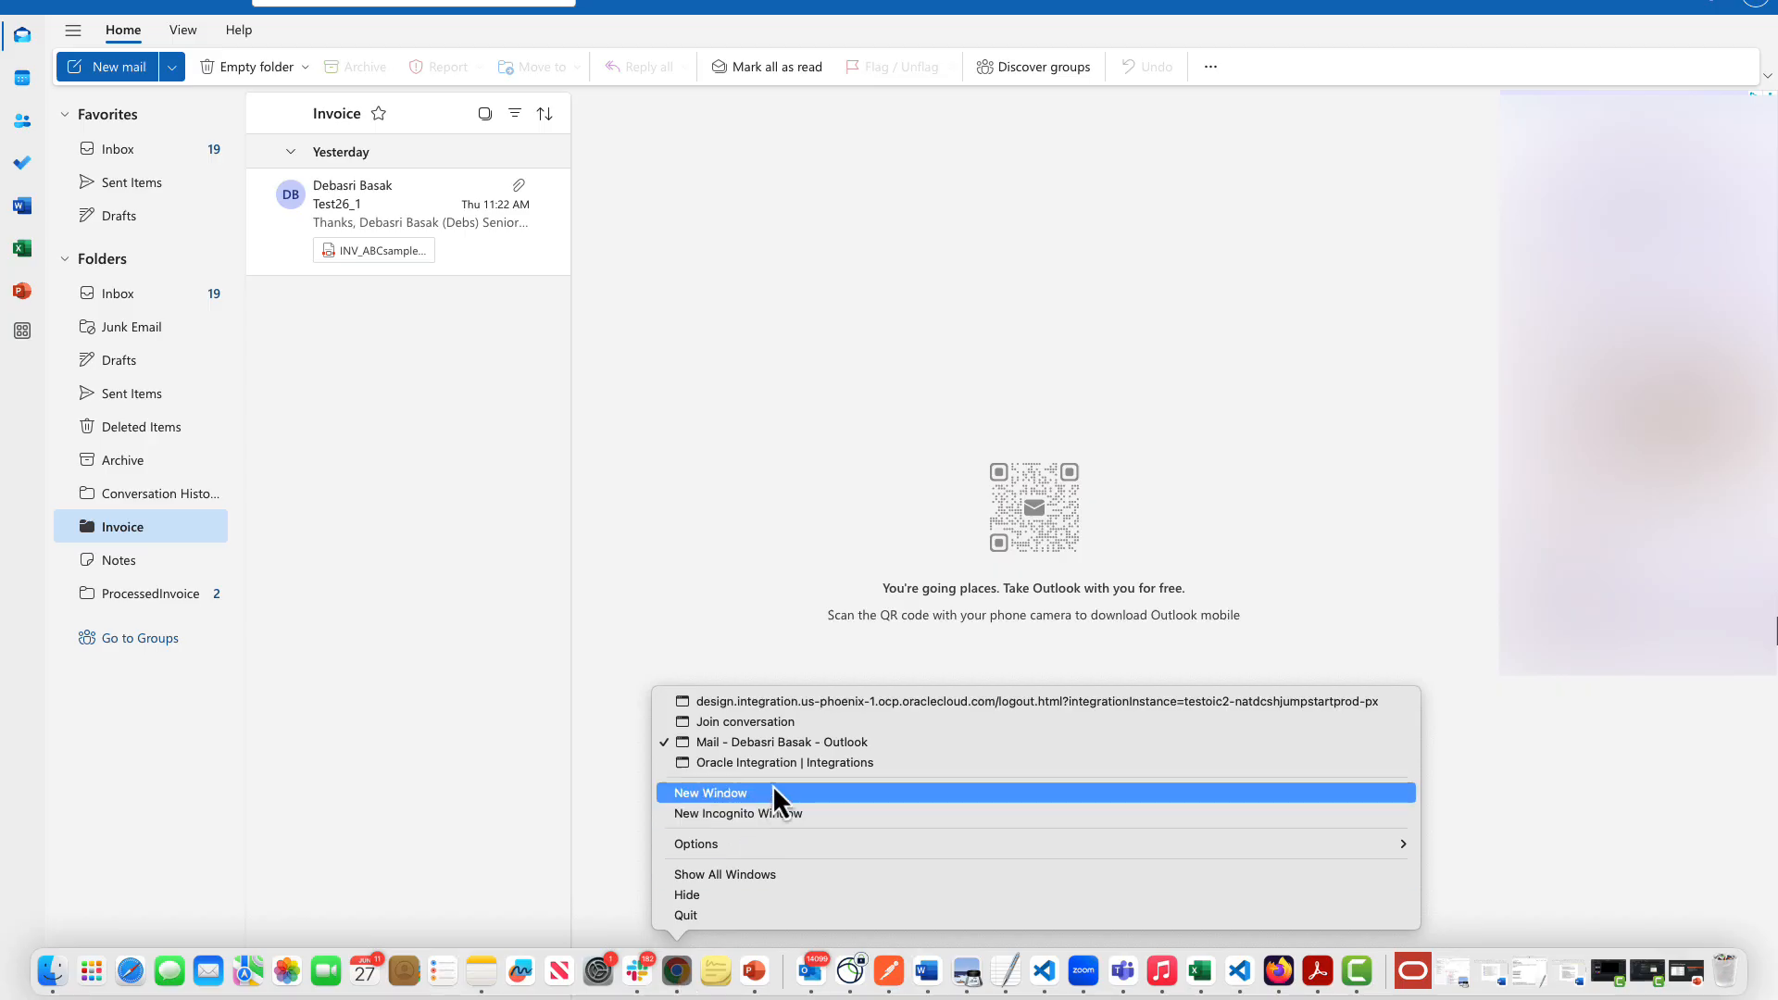
left_click(784, 763)
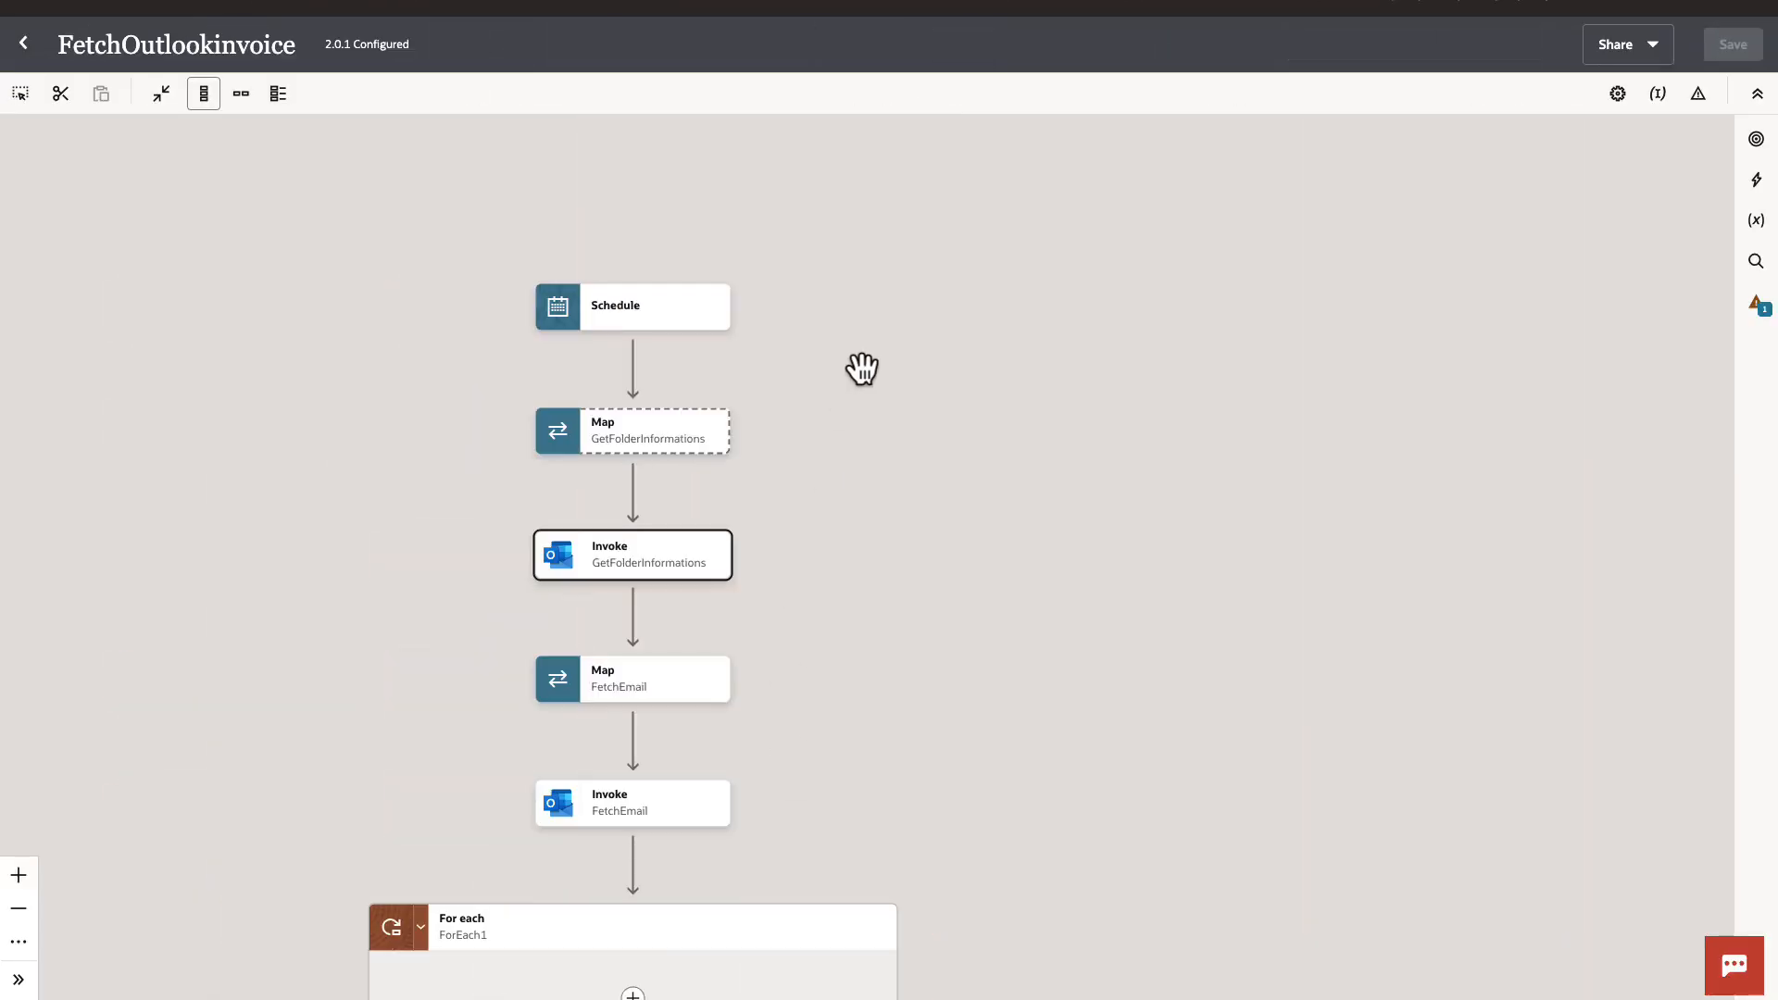
scroll(921, 658, "down", 3)
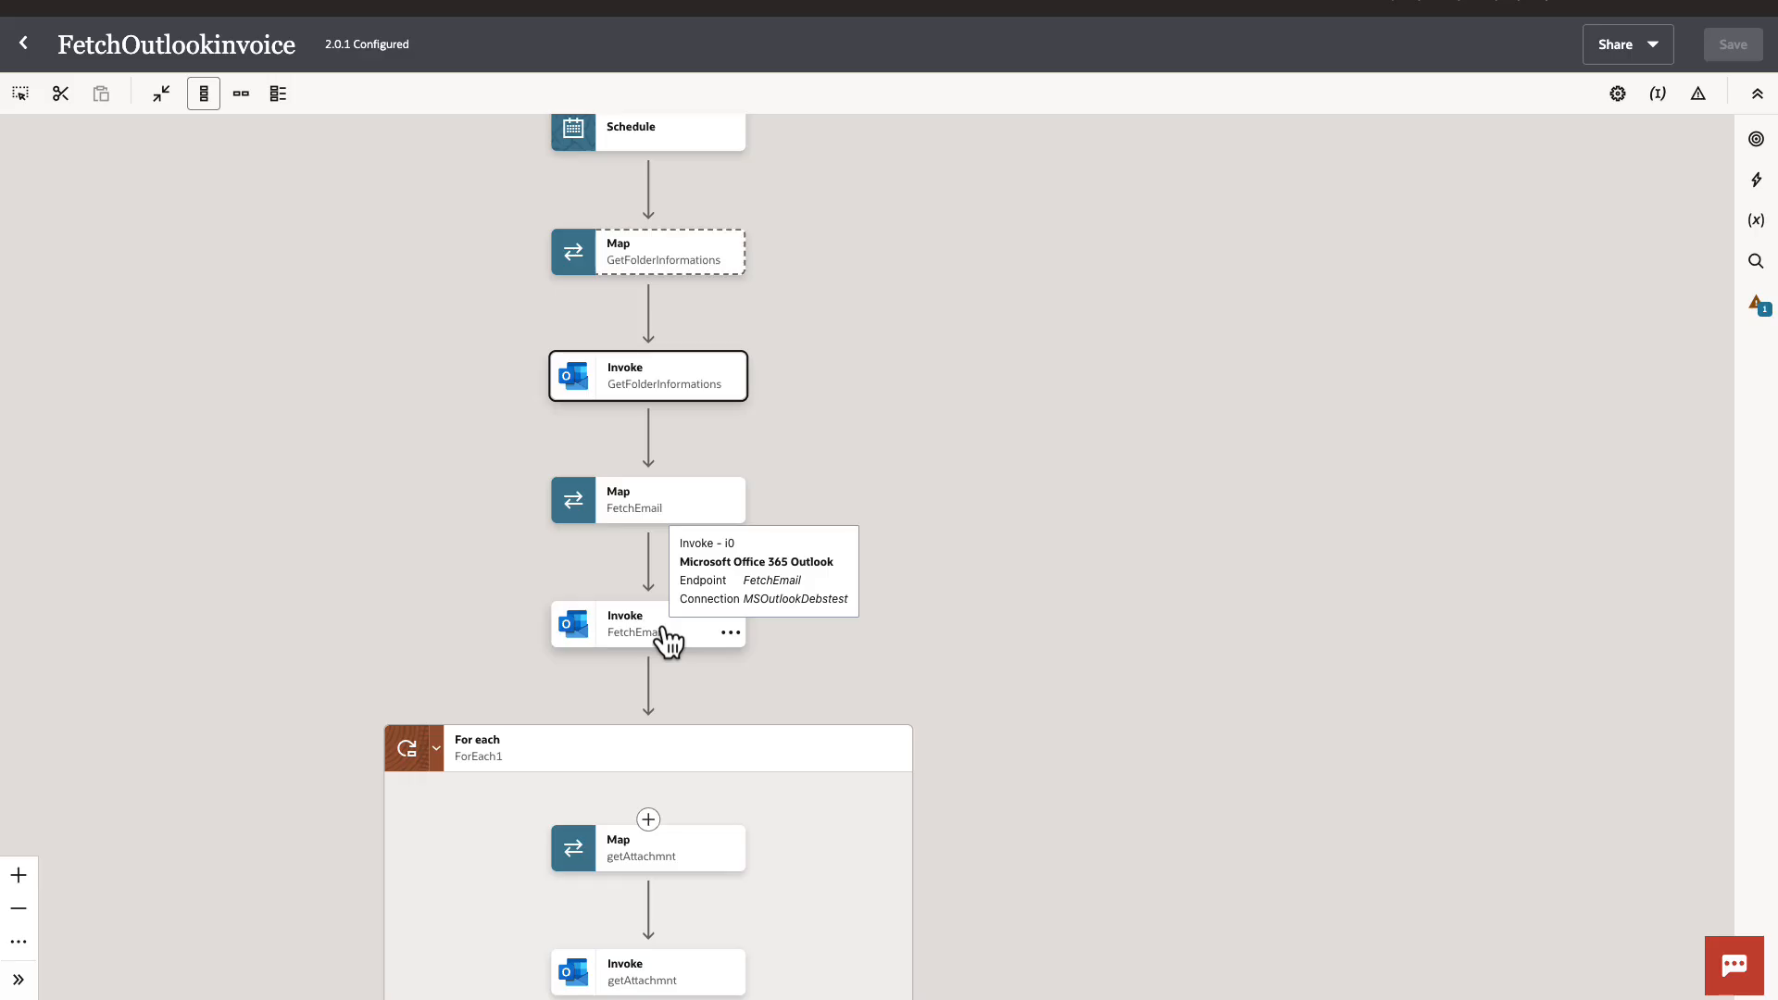
double_click(667, 639)
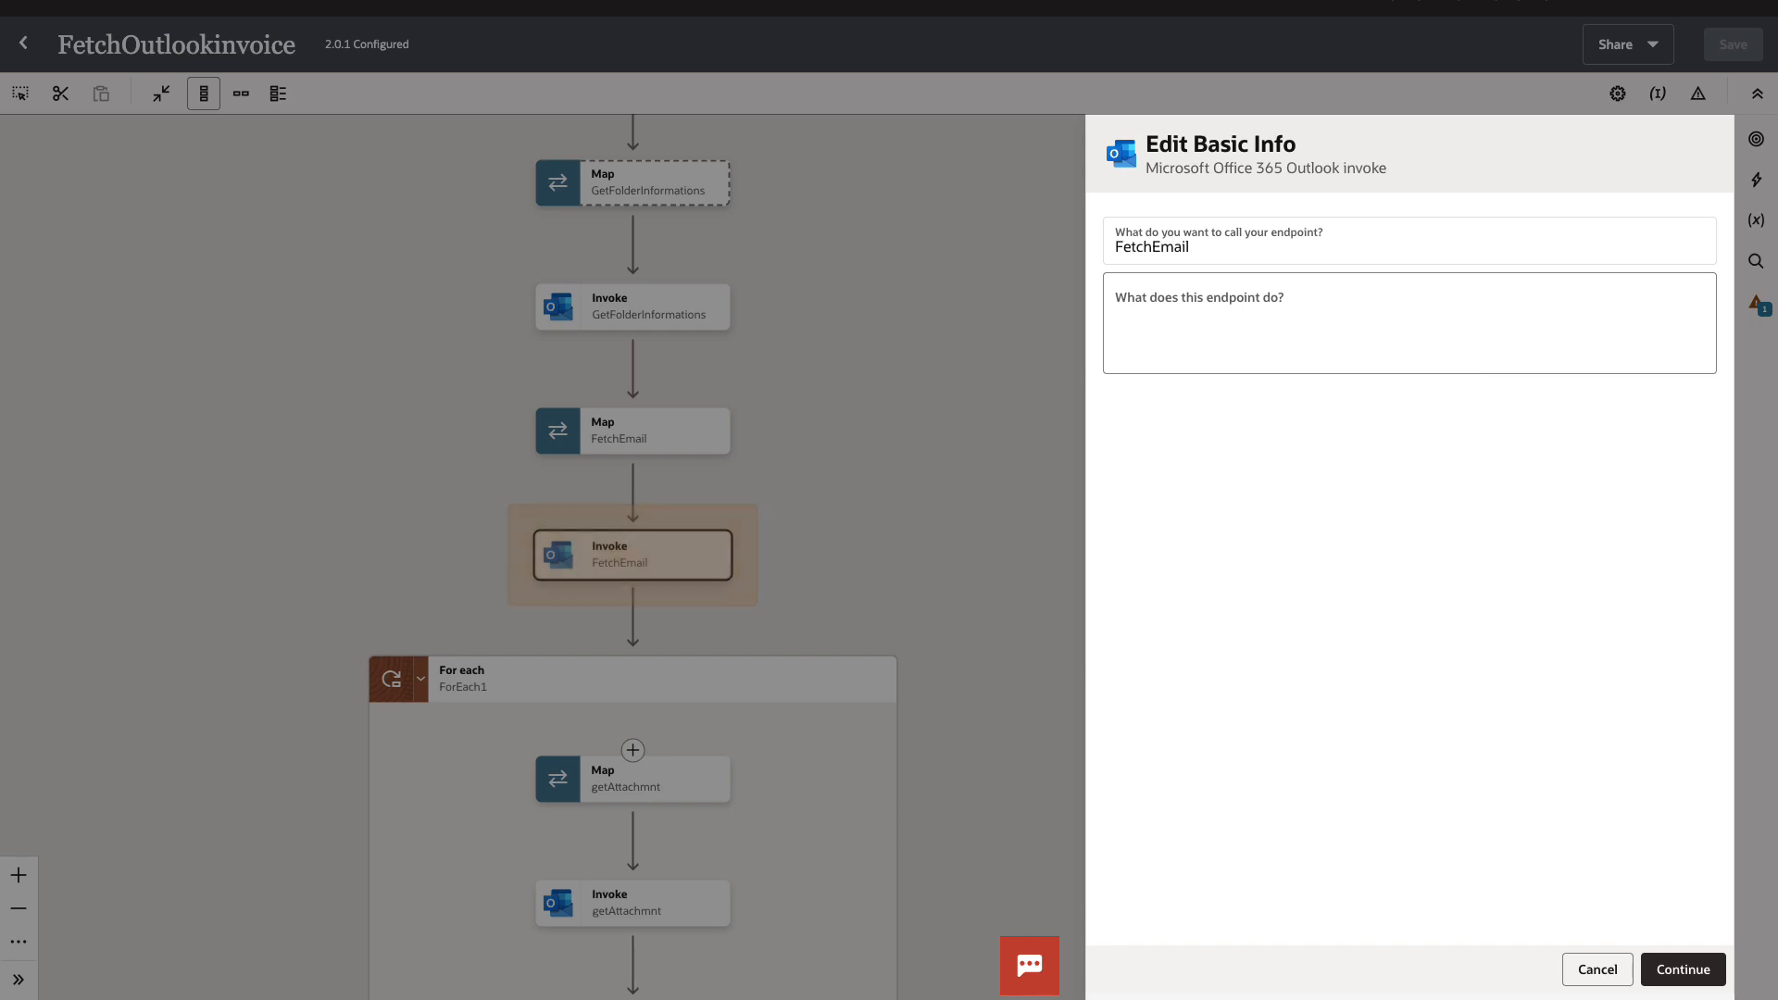
left_click(1677, 973)
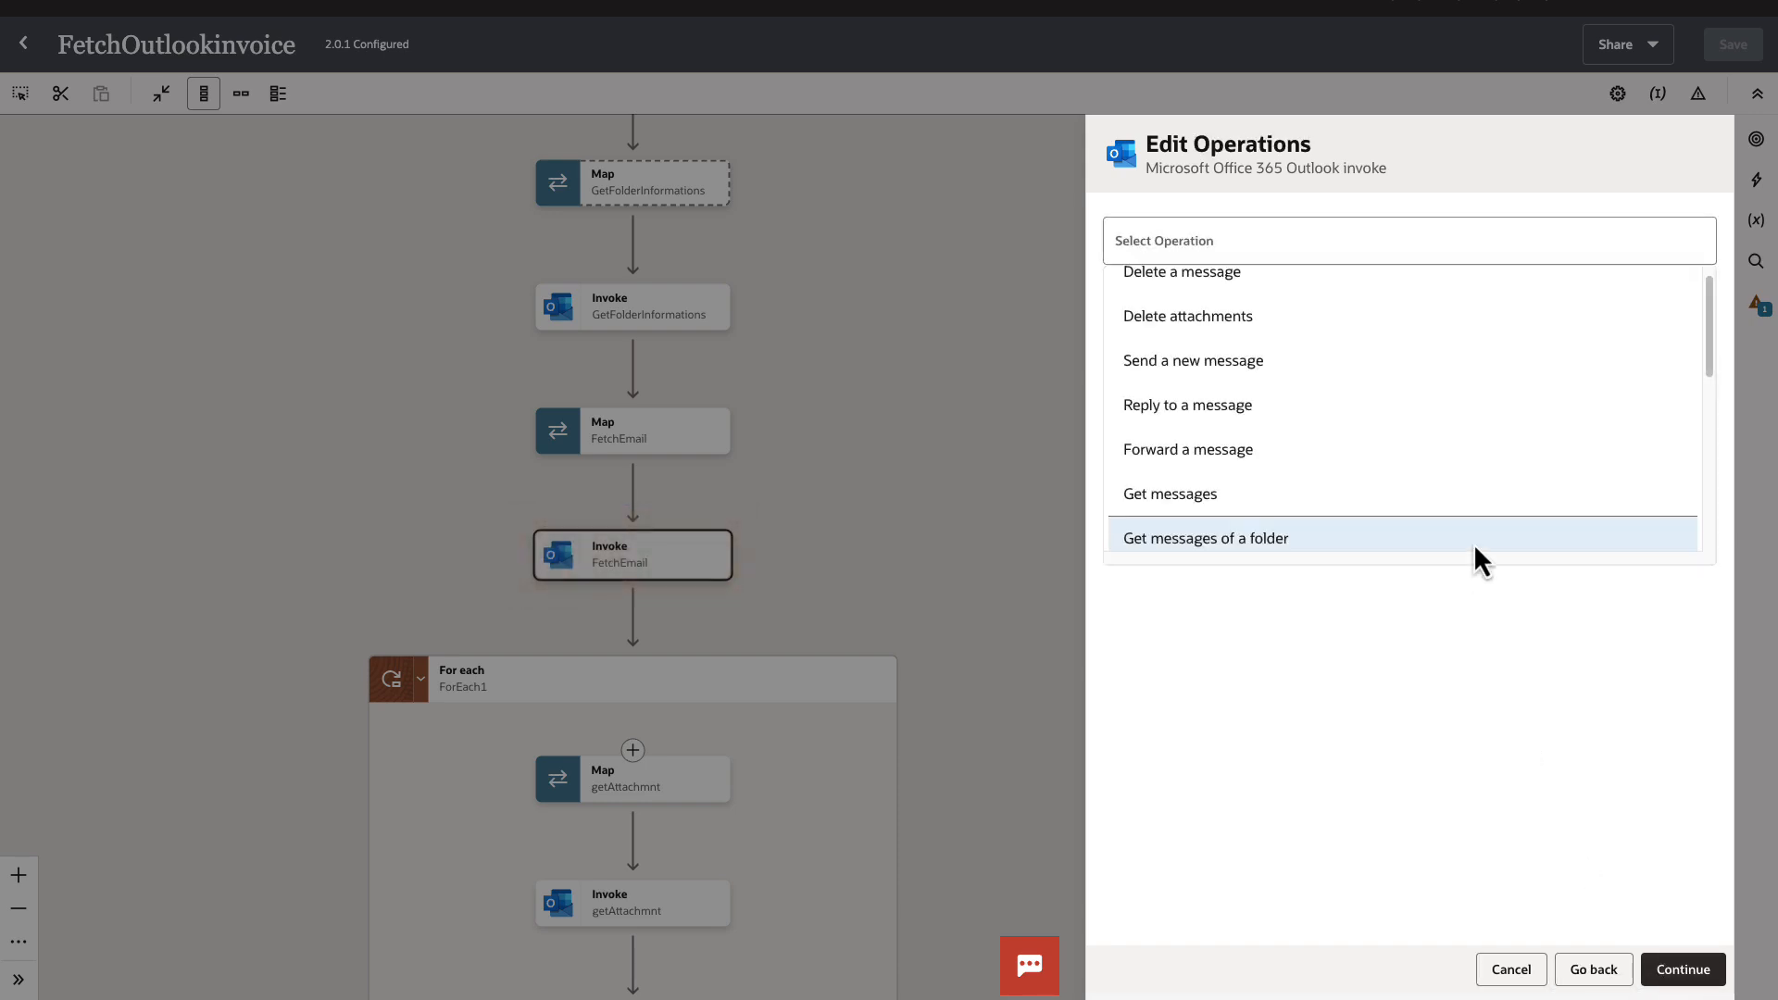
scroll(1422, 434, "down", 1)
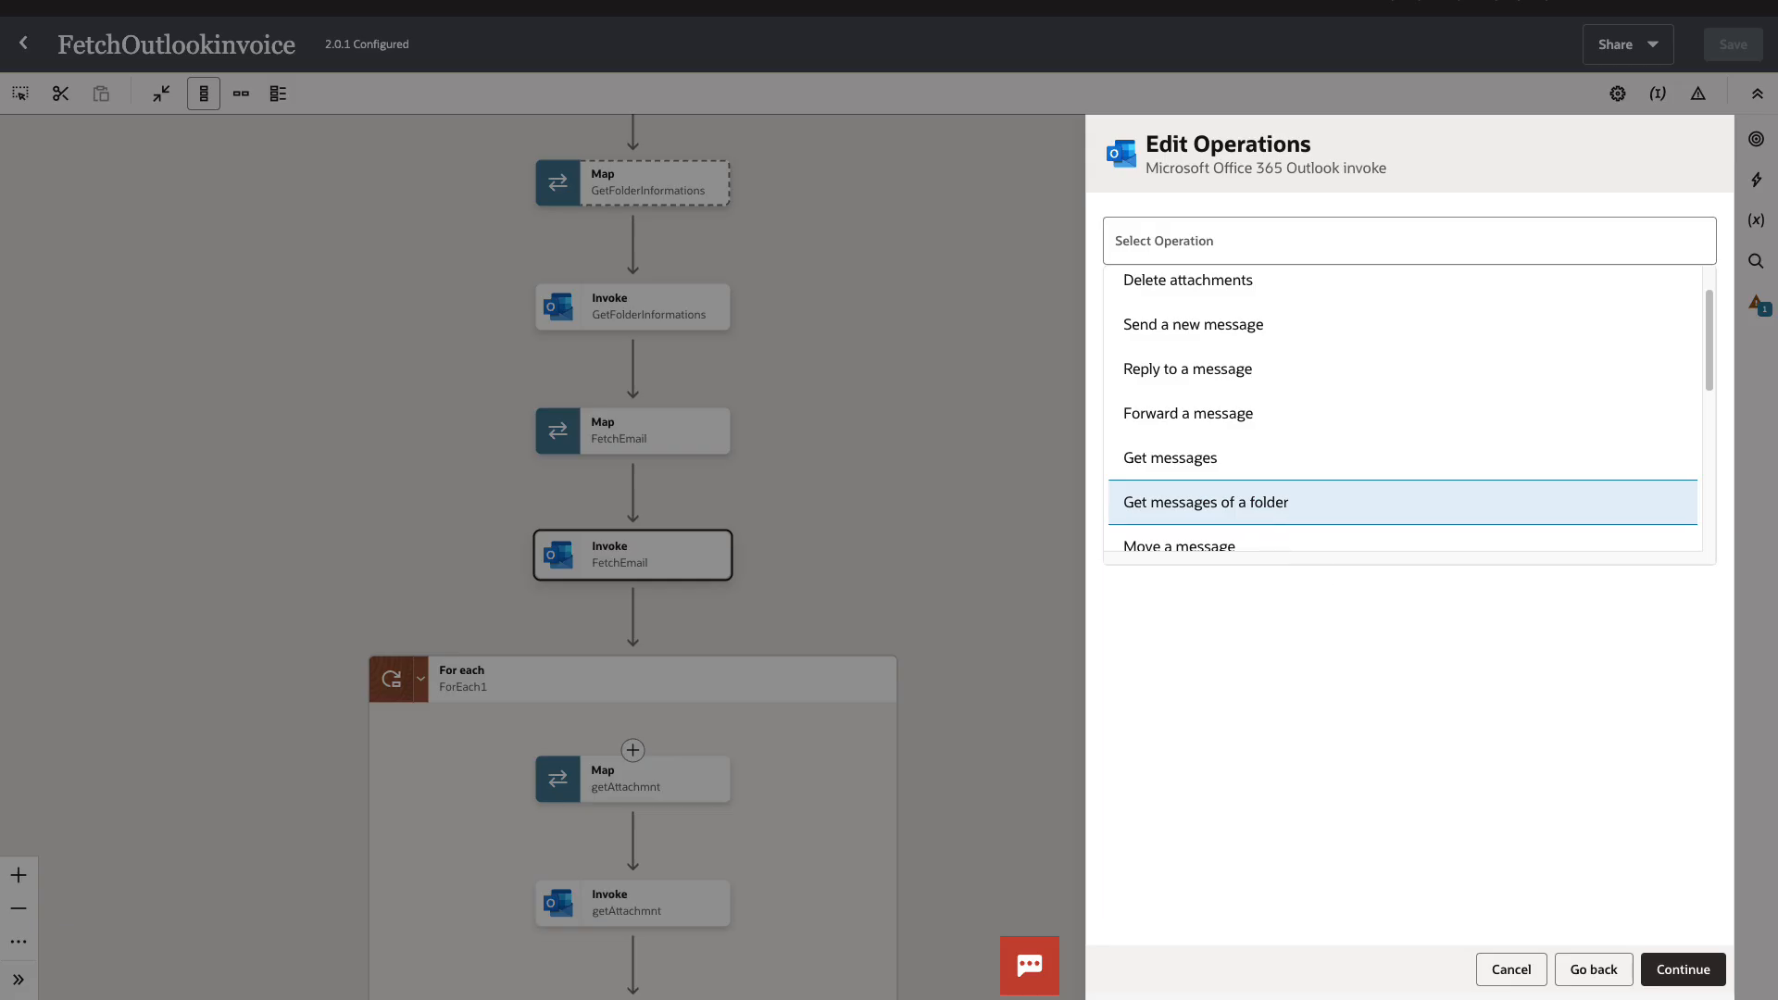
left_click(1686, 973)
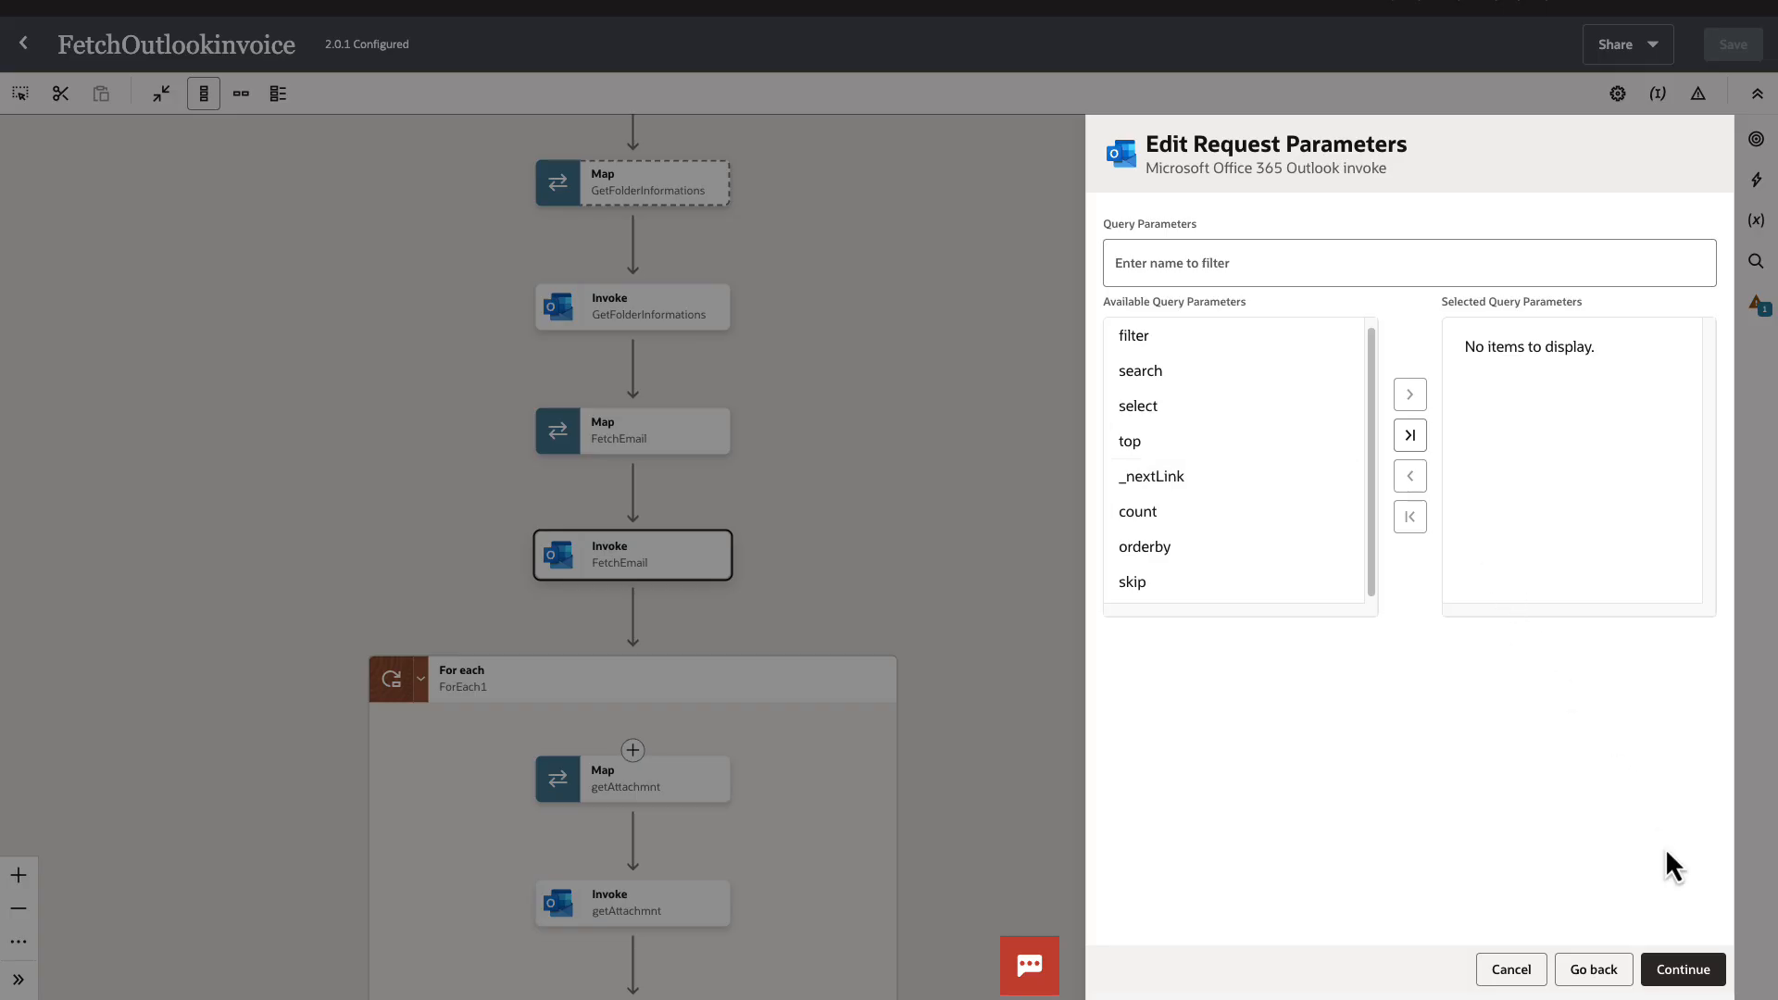
left_click(1685, 971)
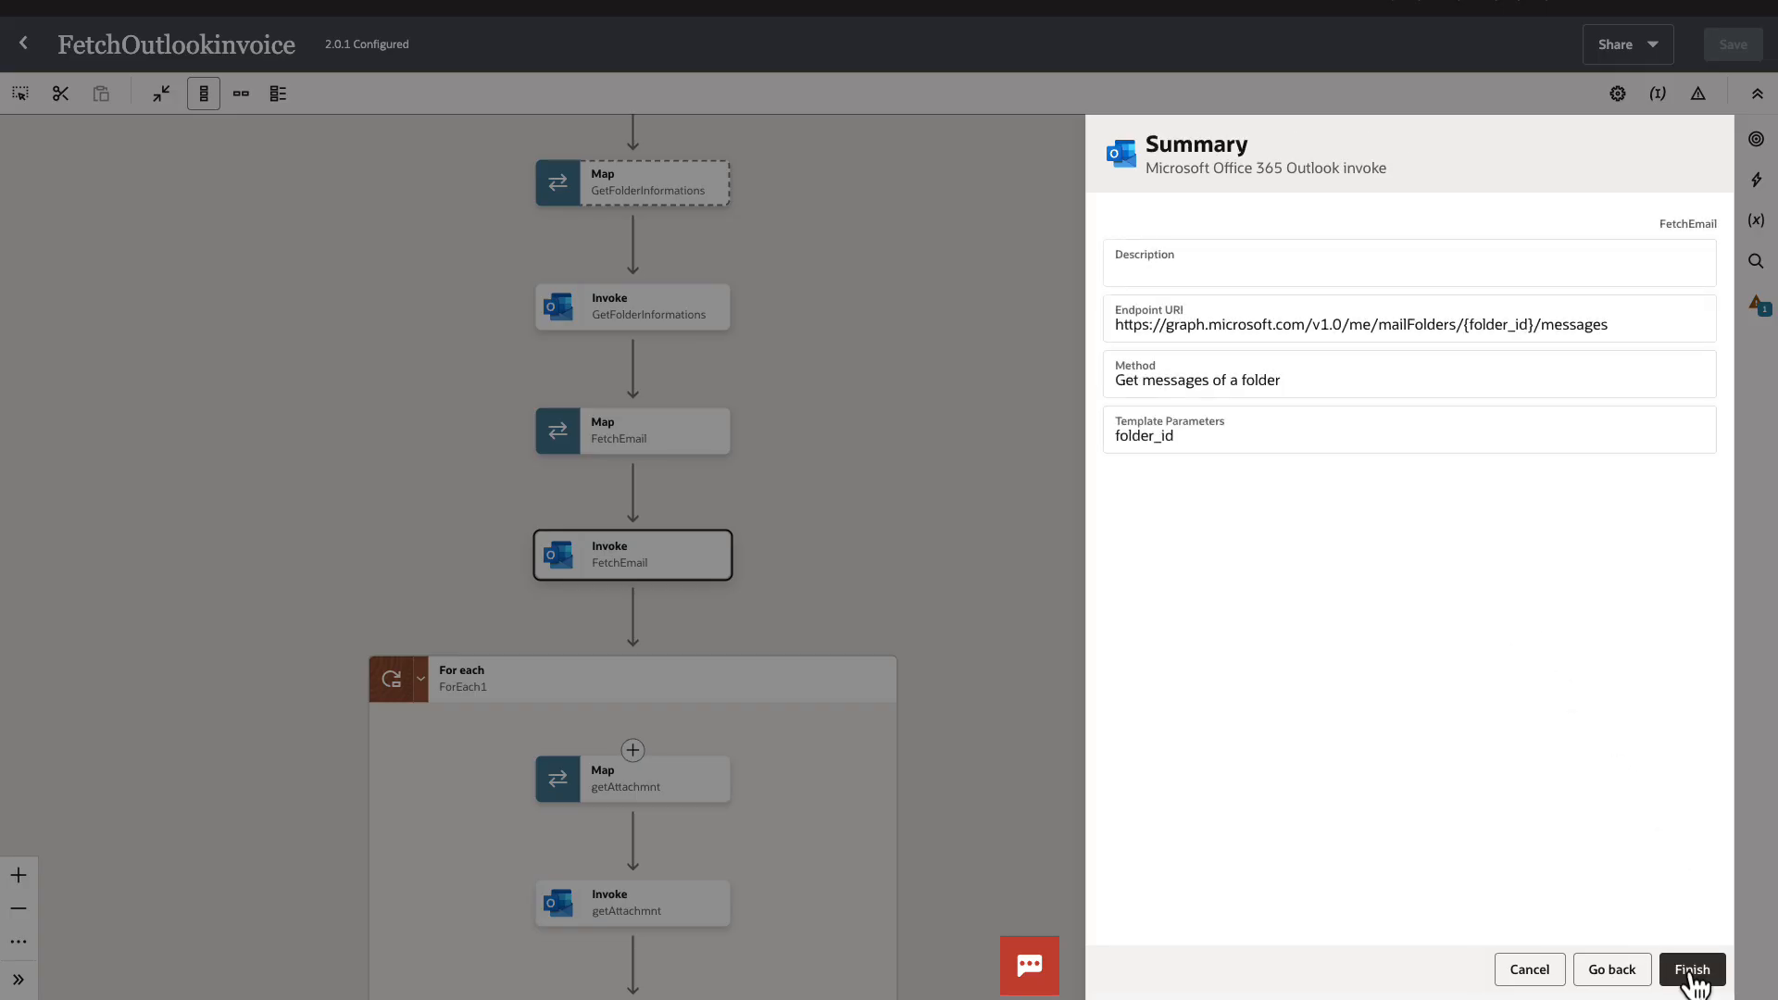
left_click(1527, 970)
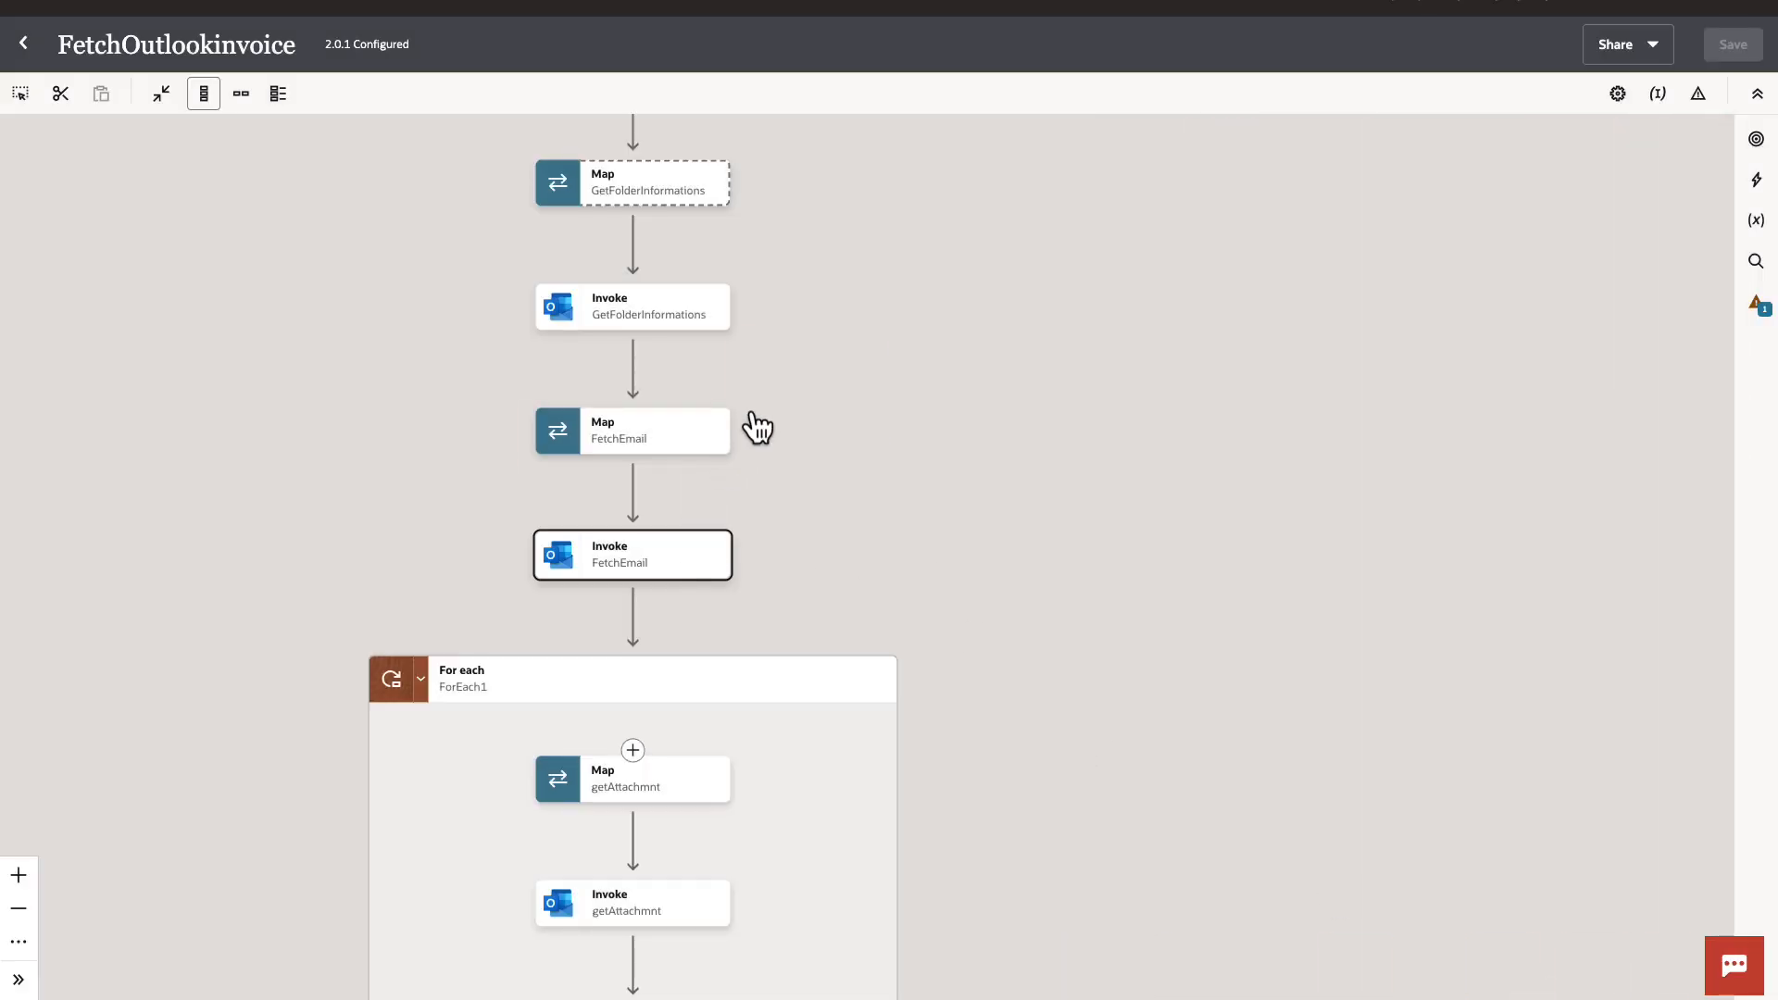
Inspect the full Folder Id expression in the FetchEmail map, including its displayName filter on 'Invoice', and return to the integration canvas
mouse_move(668, 457)
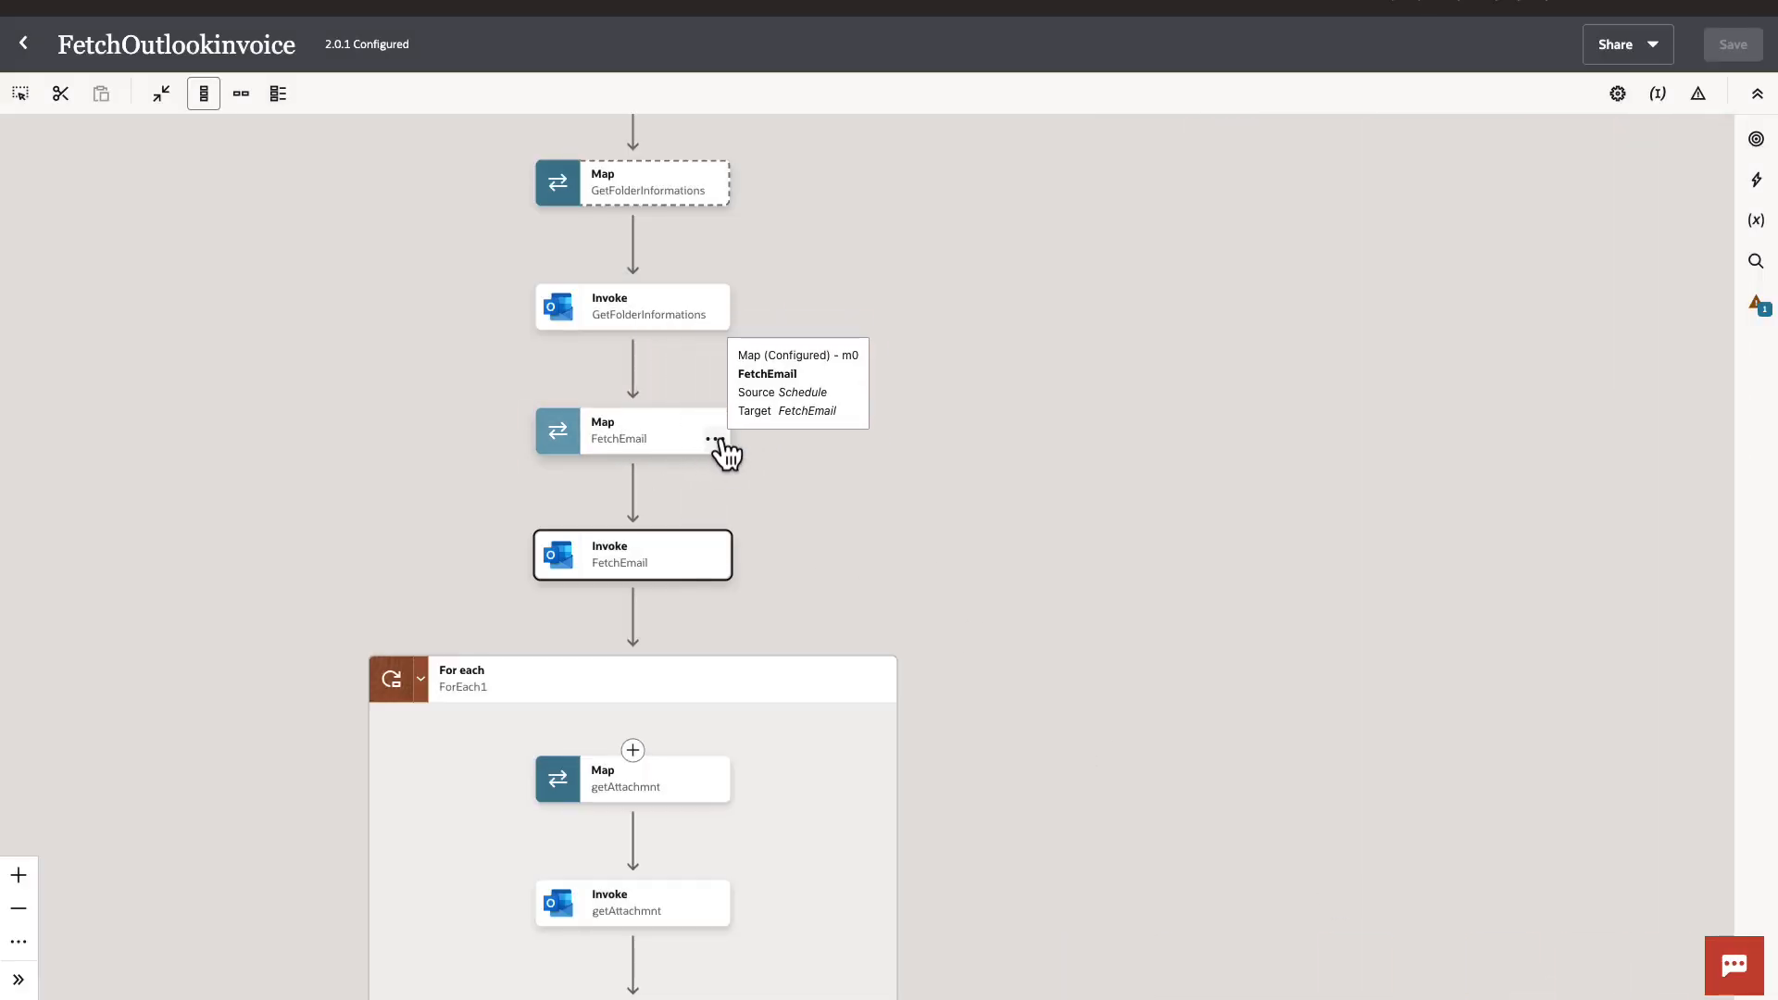
mouse_move(681, 329)
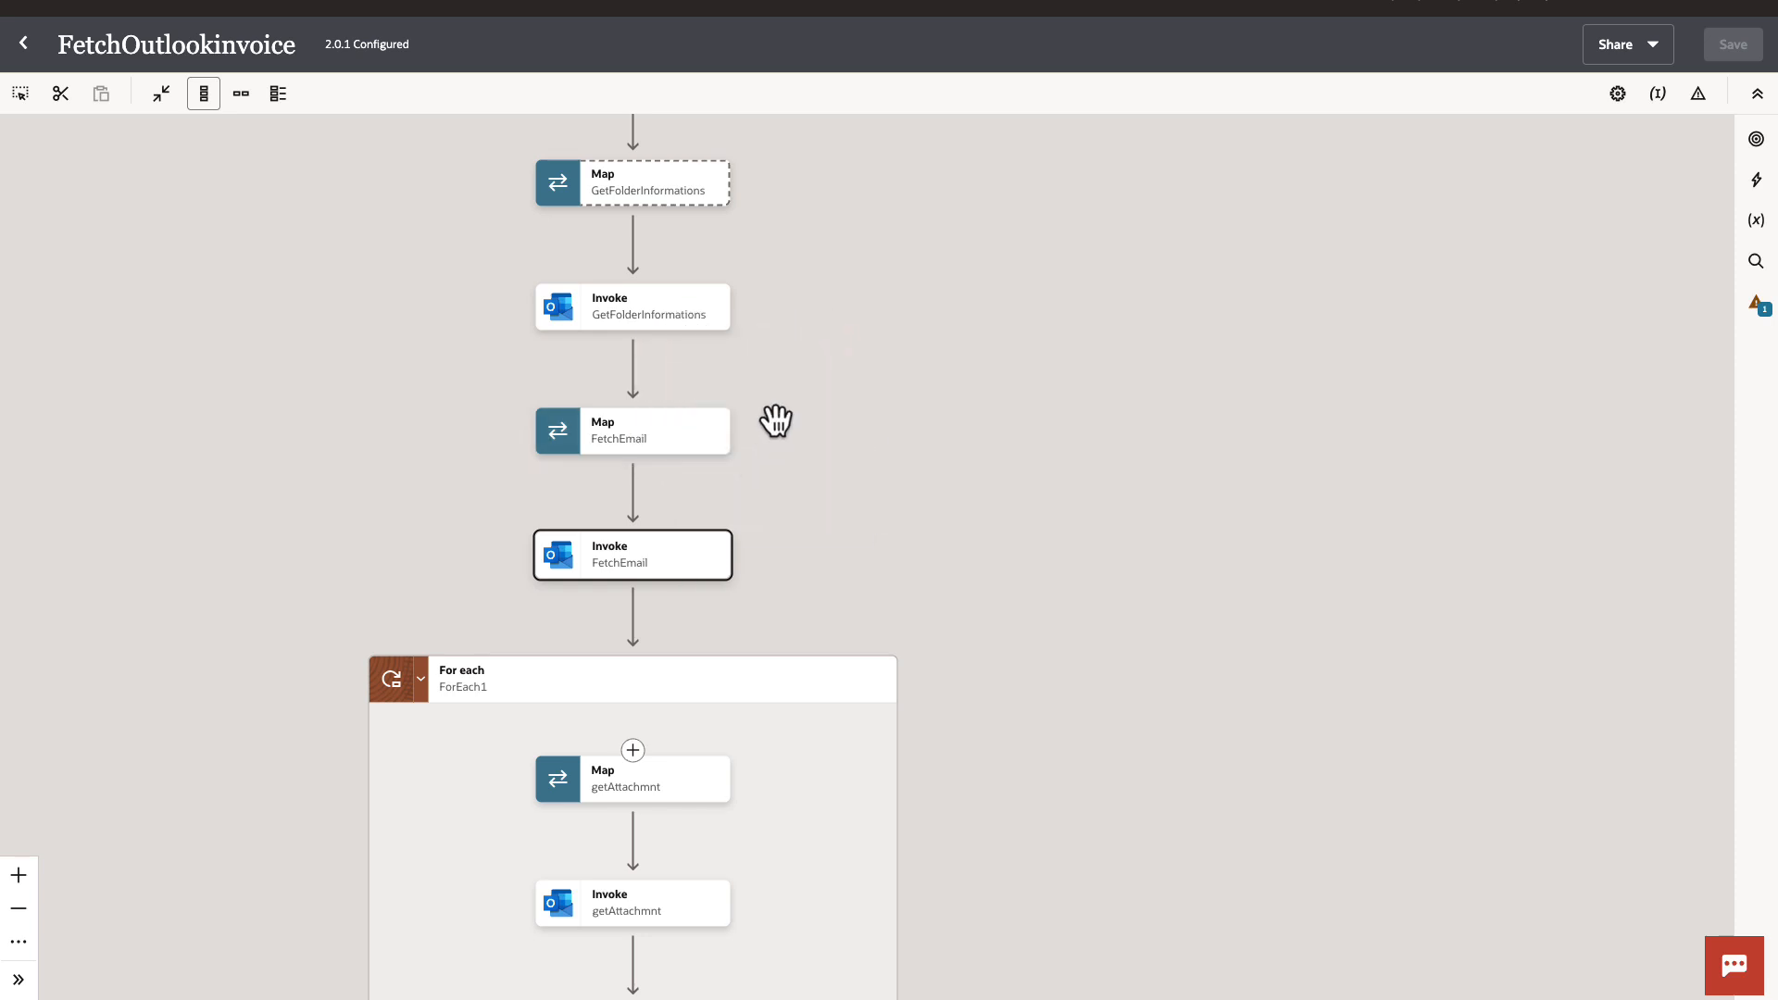
left_click(719, 454)
left_click(752, 485)
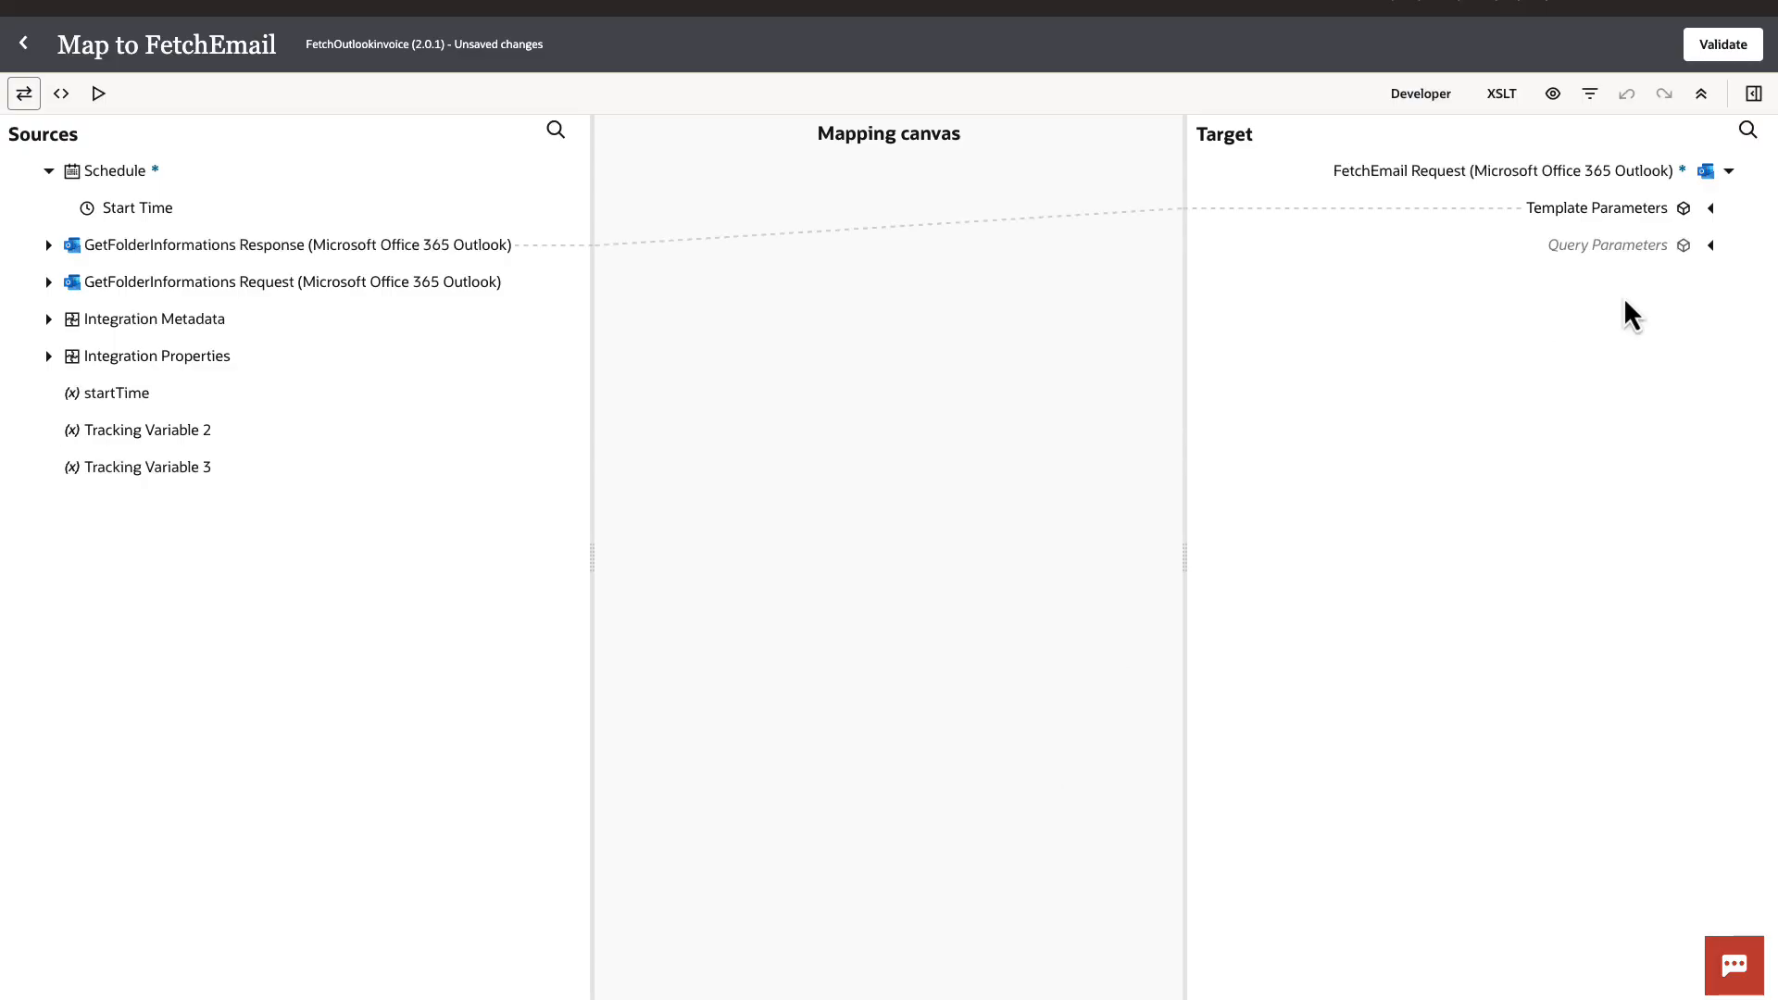
left_click(1711, 207)
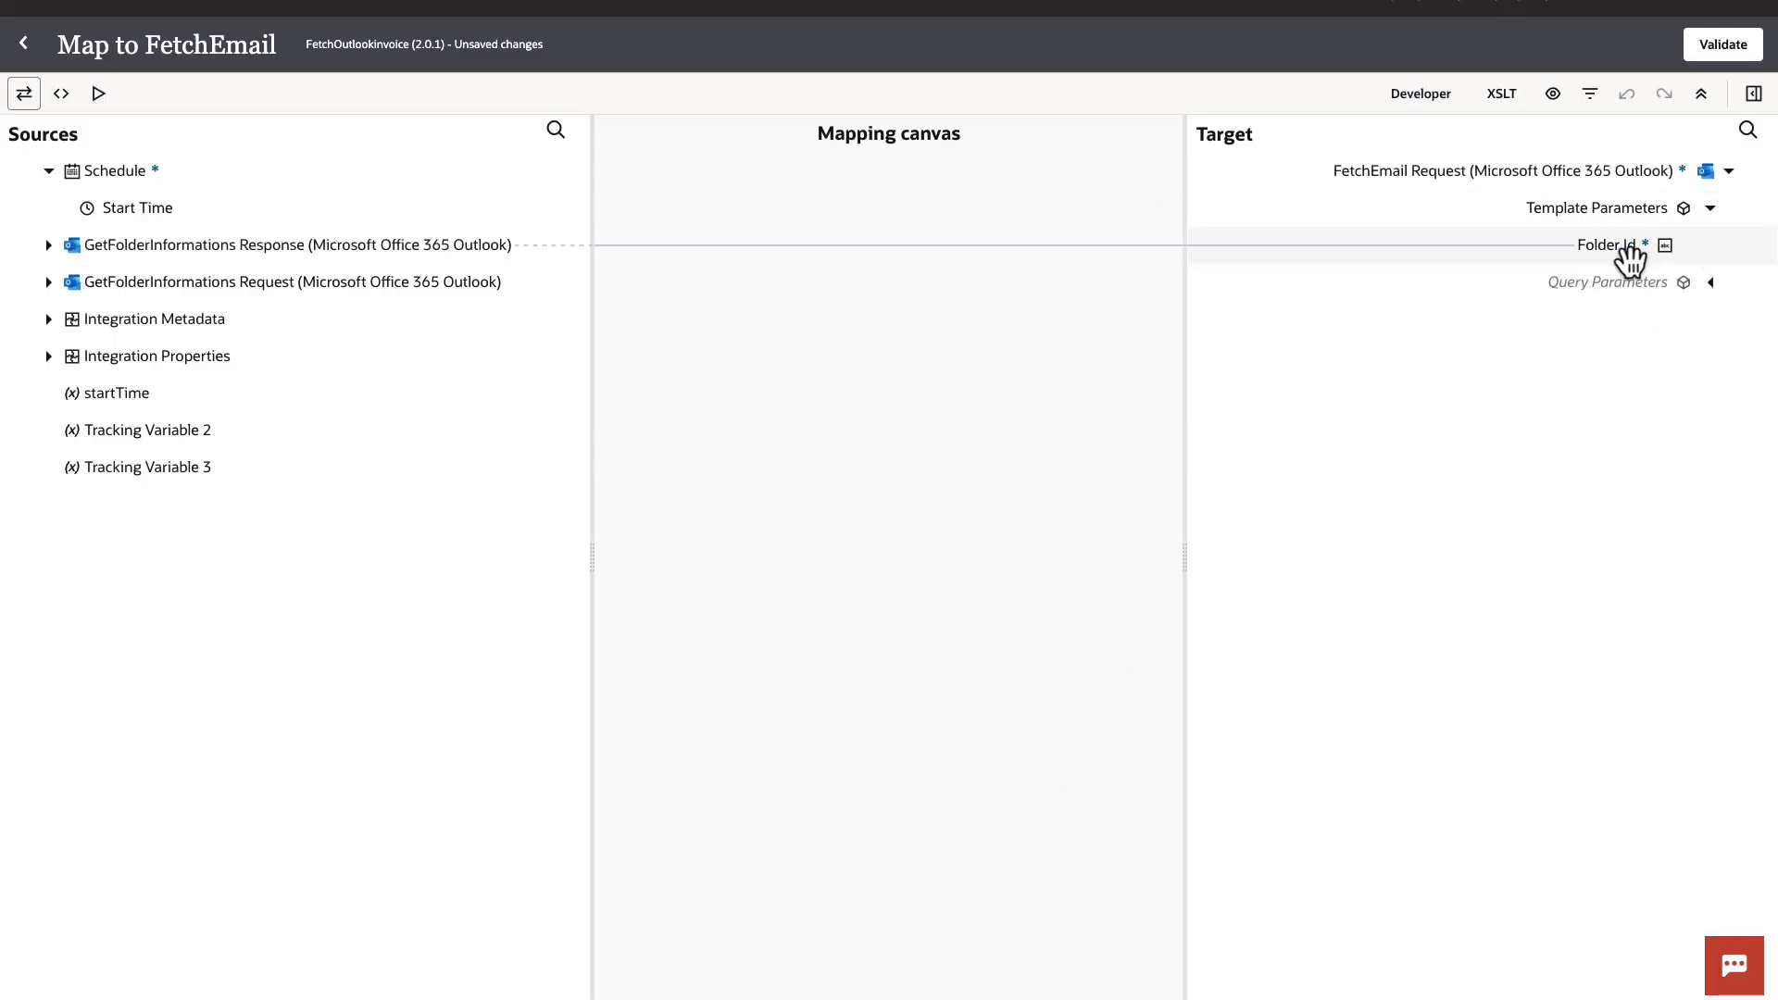
left_click(1628, 252)
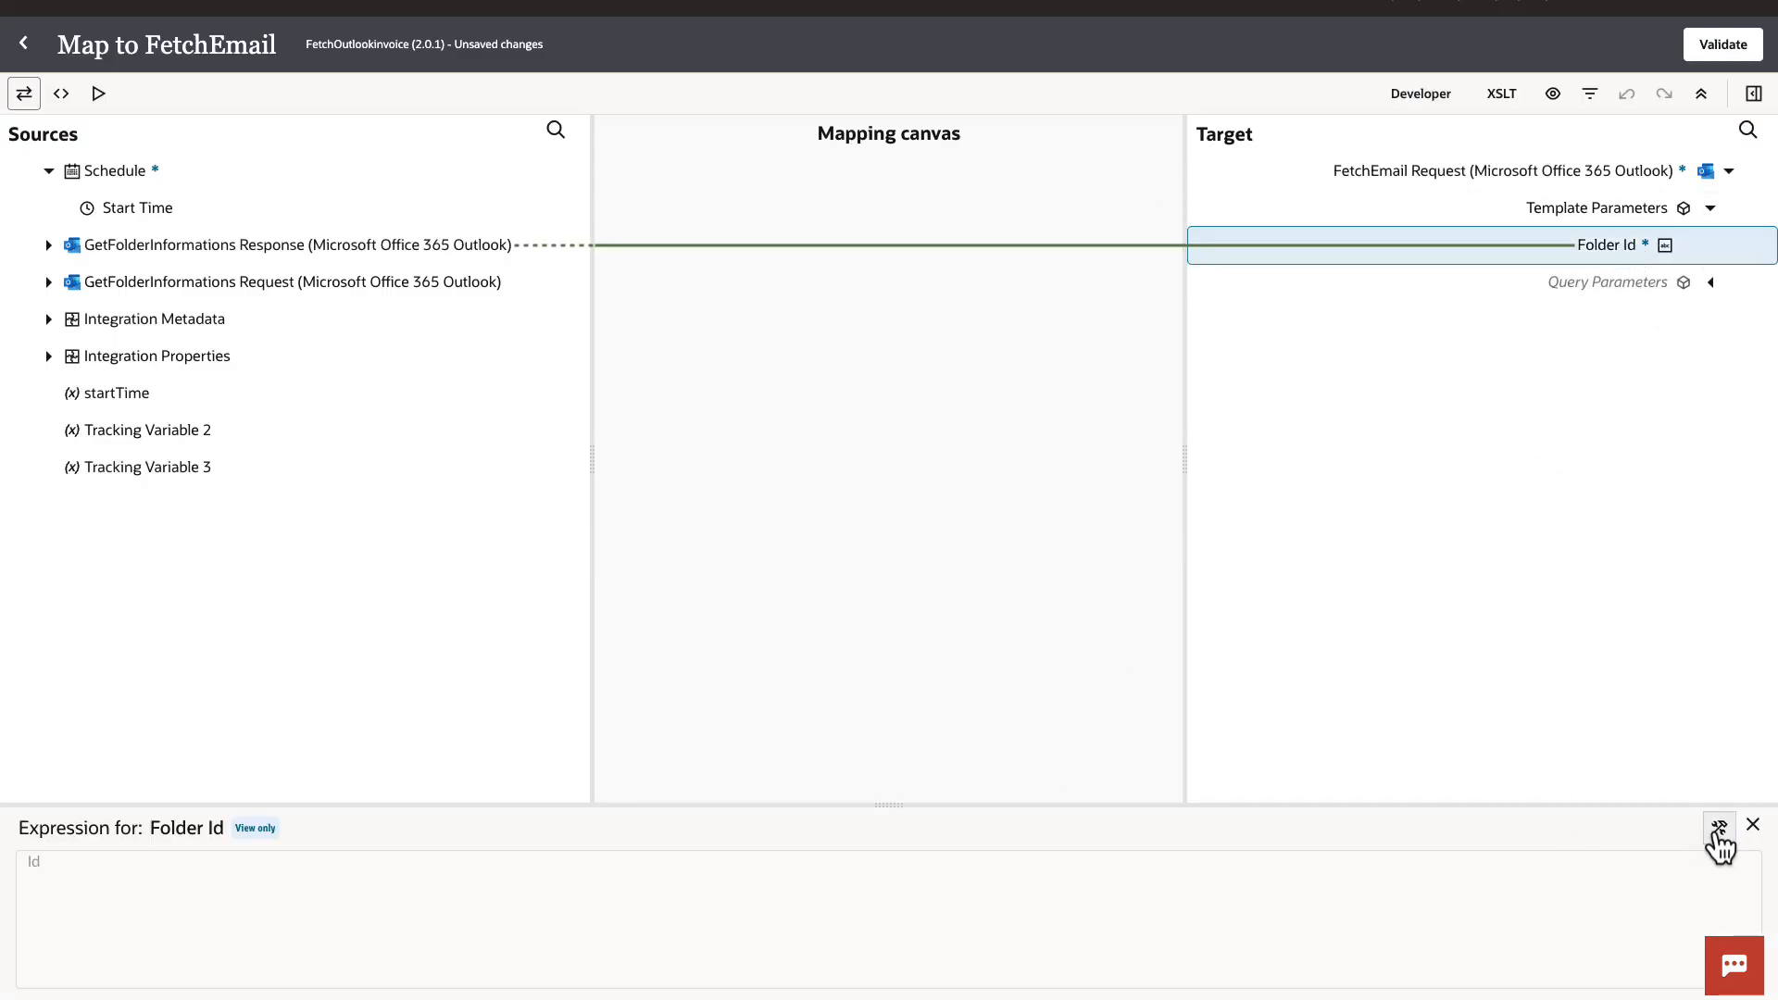
left_click(1718, 829)
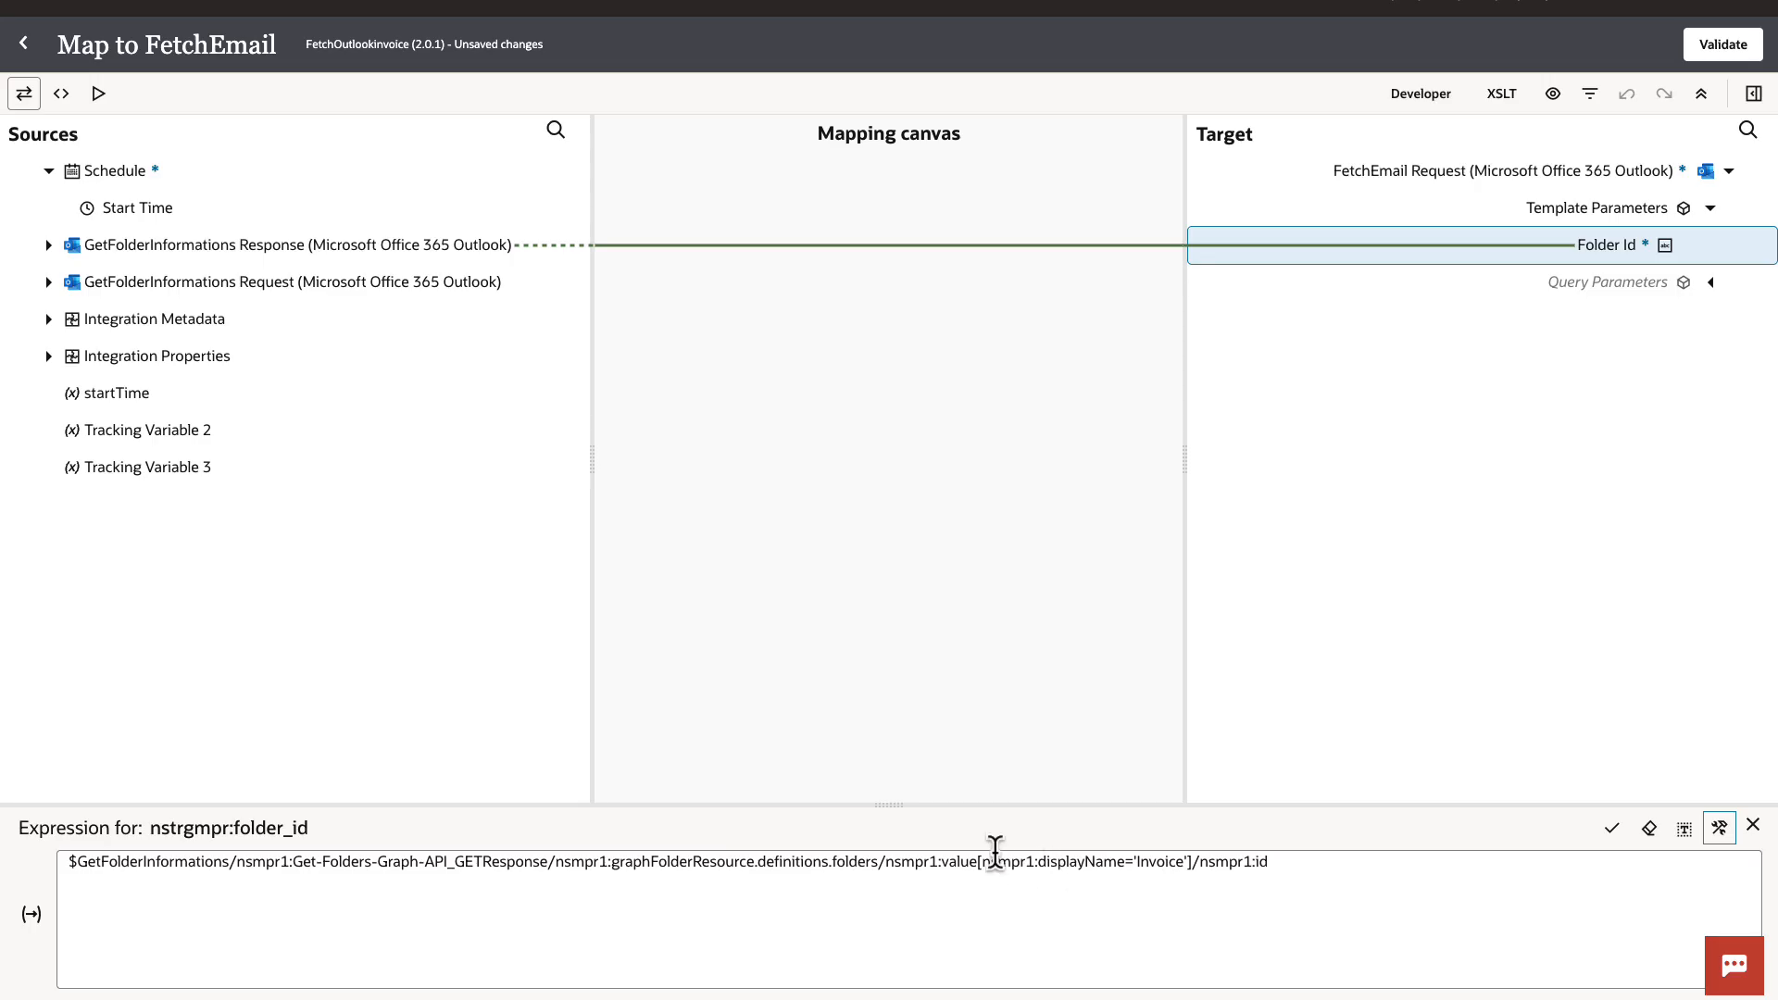
left_click_drag(935, 866, 1213, 883)
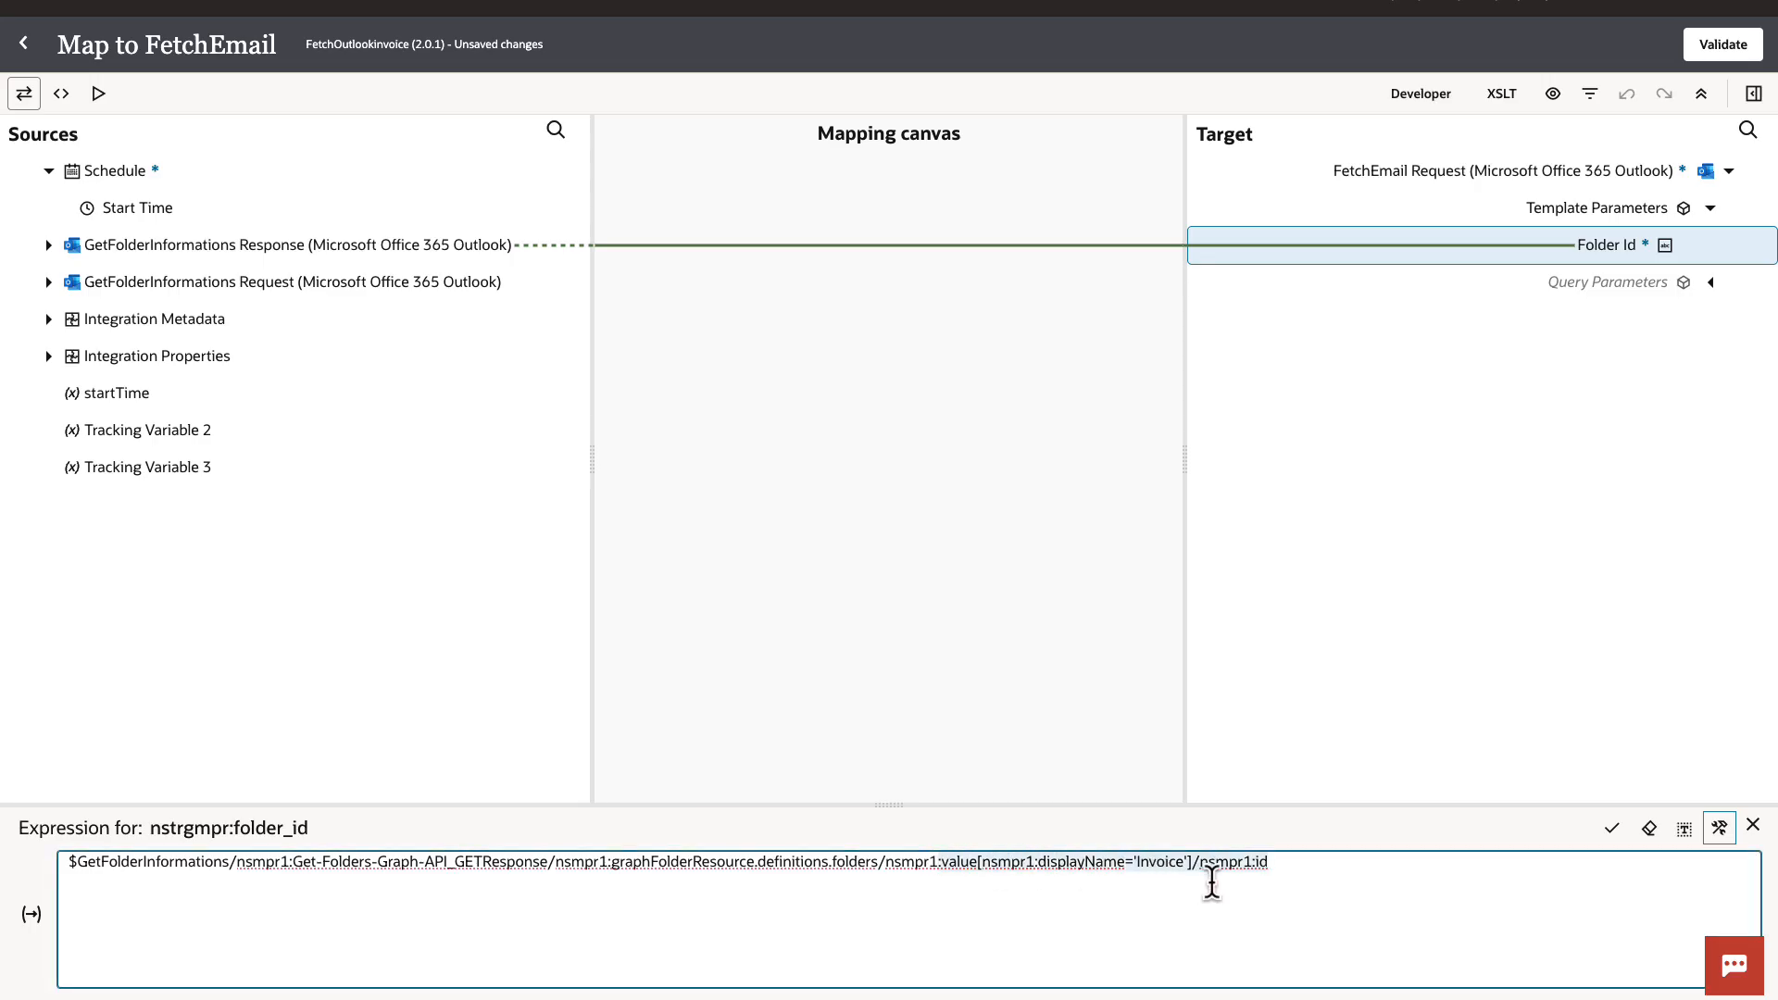
double_click(1163, 867)
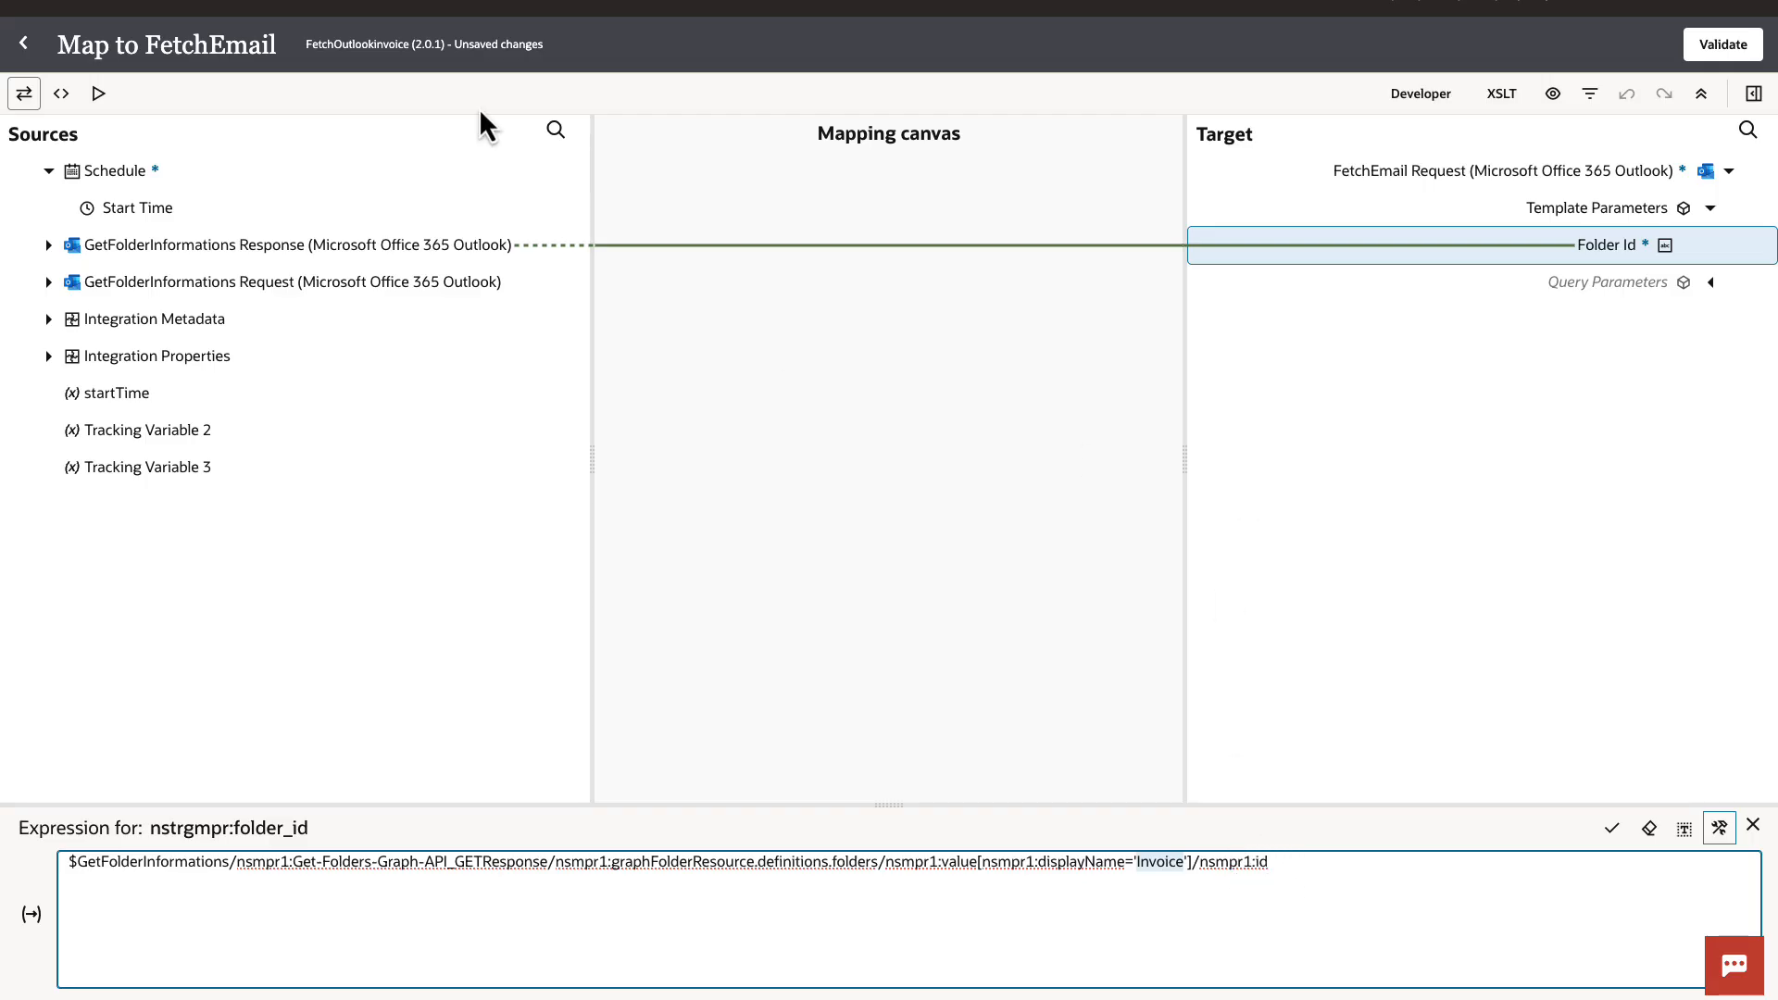
left_click(33, 48)
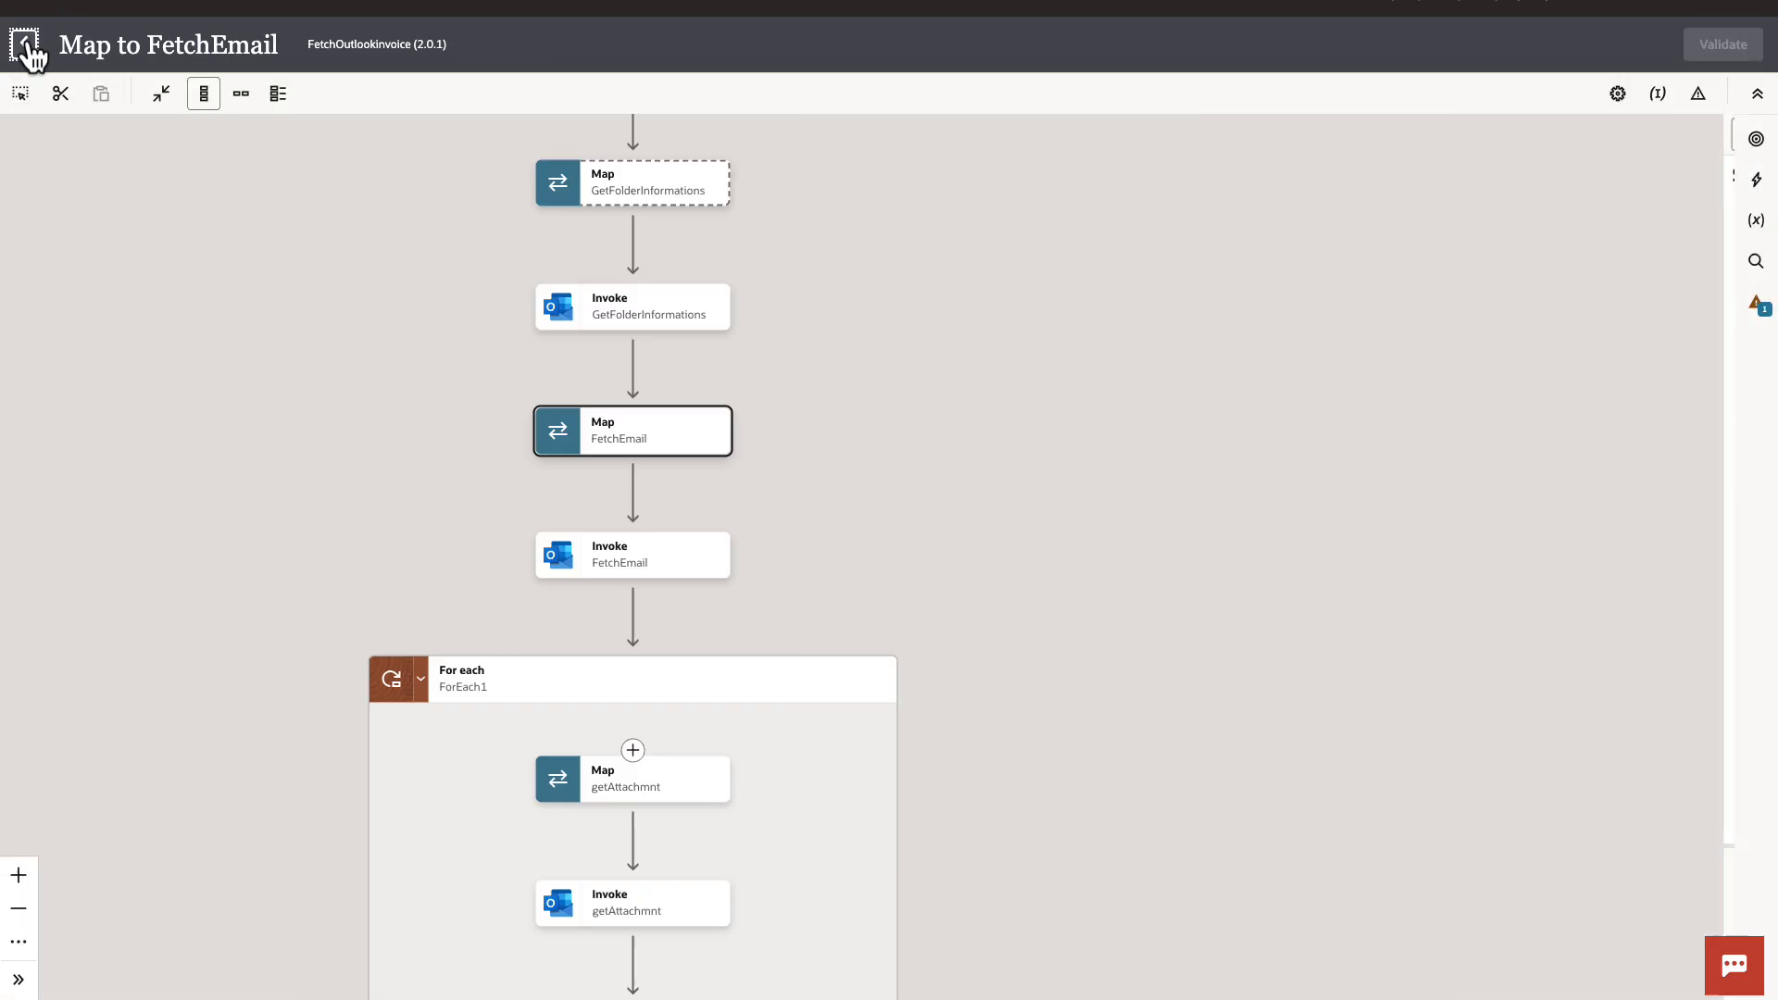
Review the getAttachmnt invoke's selected operation, request parameters and endpoint summary, and cancel out of its configuration
left_click_drag(1152, 750, 1163, 571)
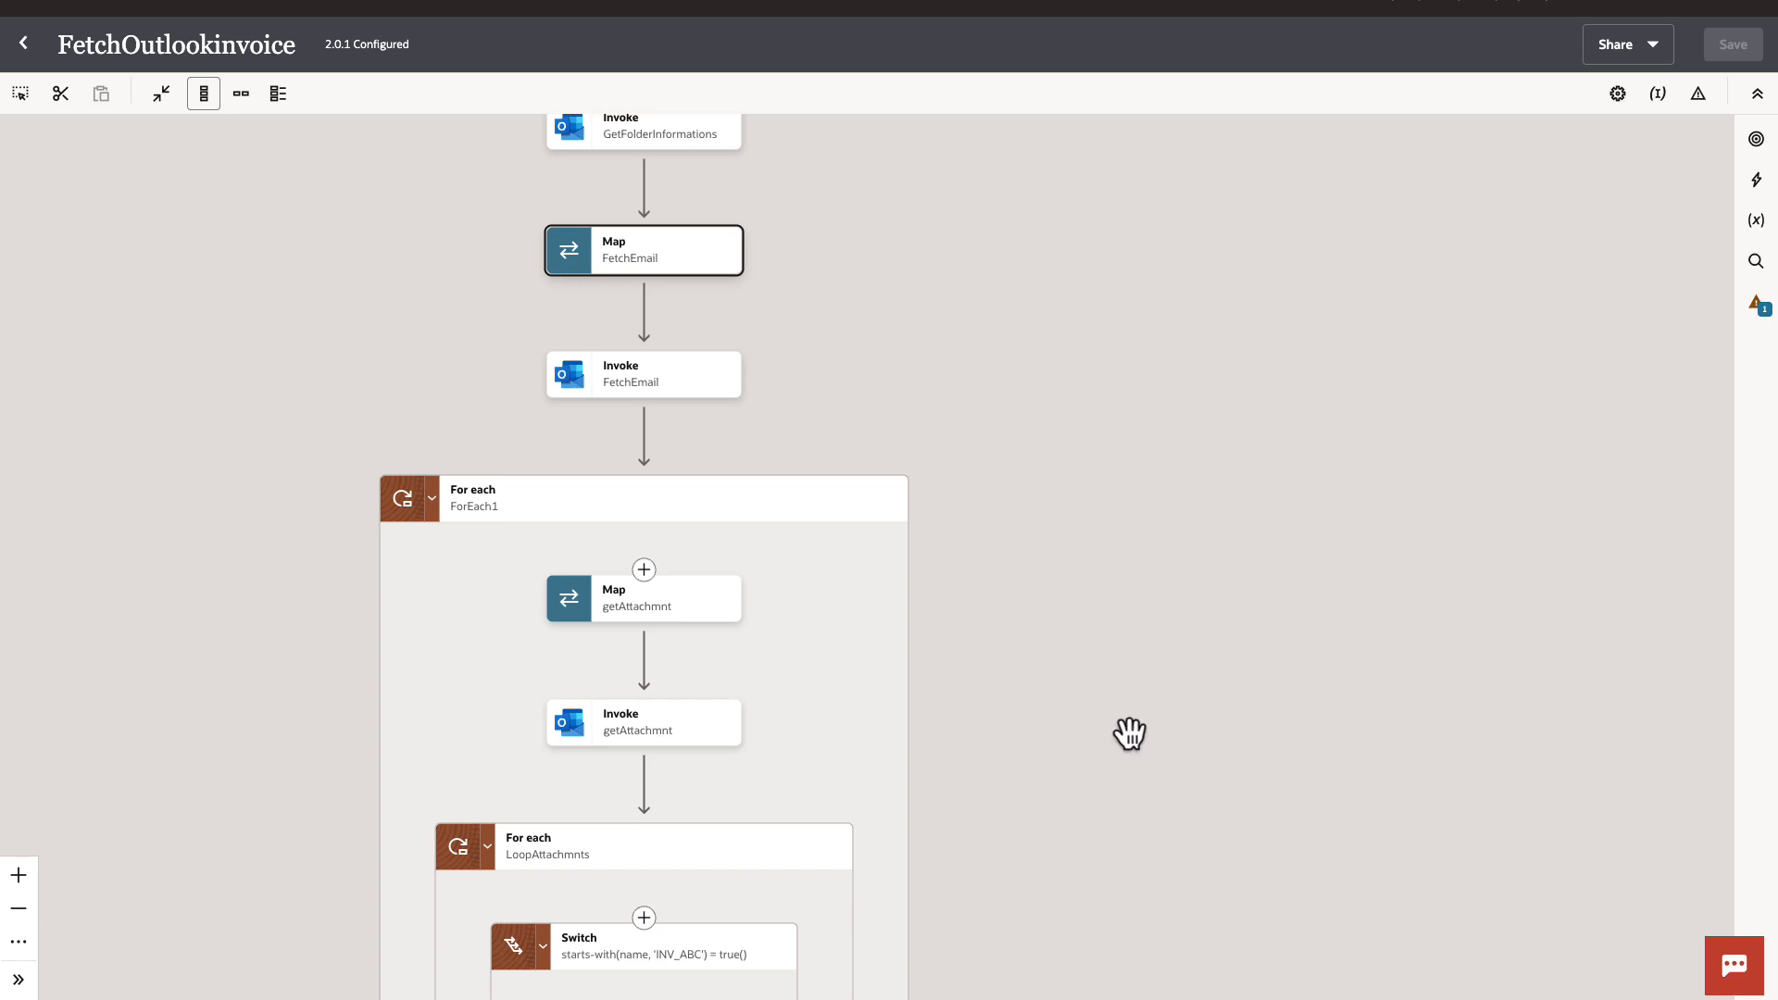
left_click_drag(1131, 730, 1143, 580)
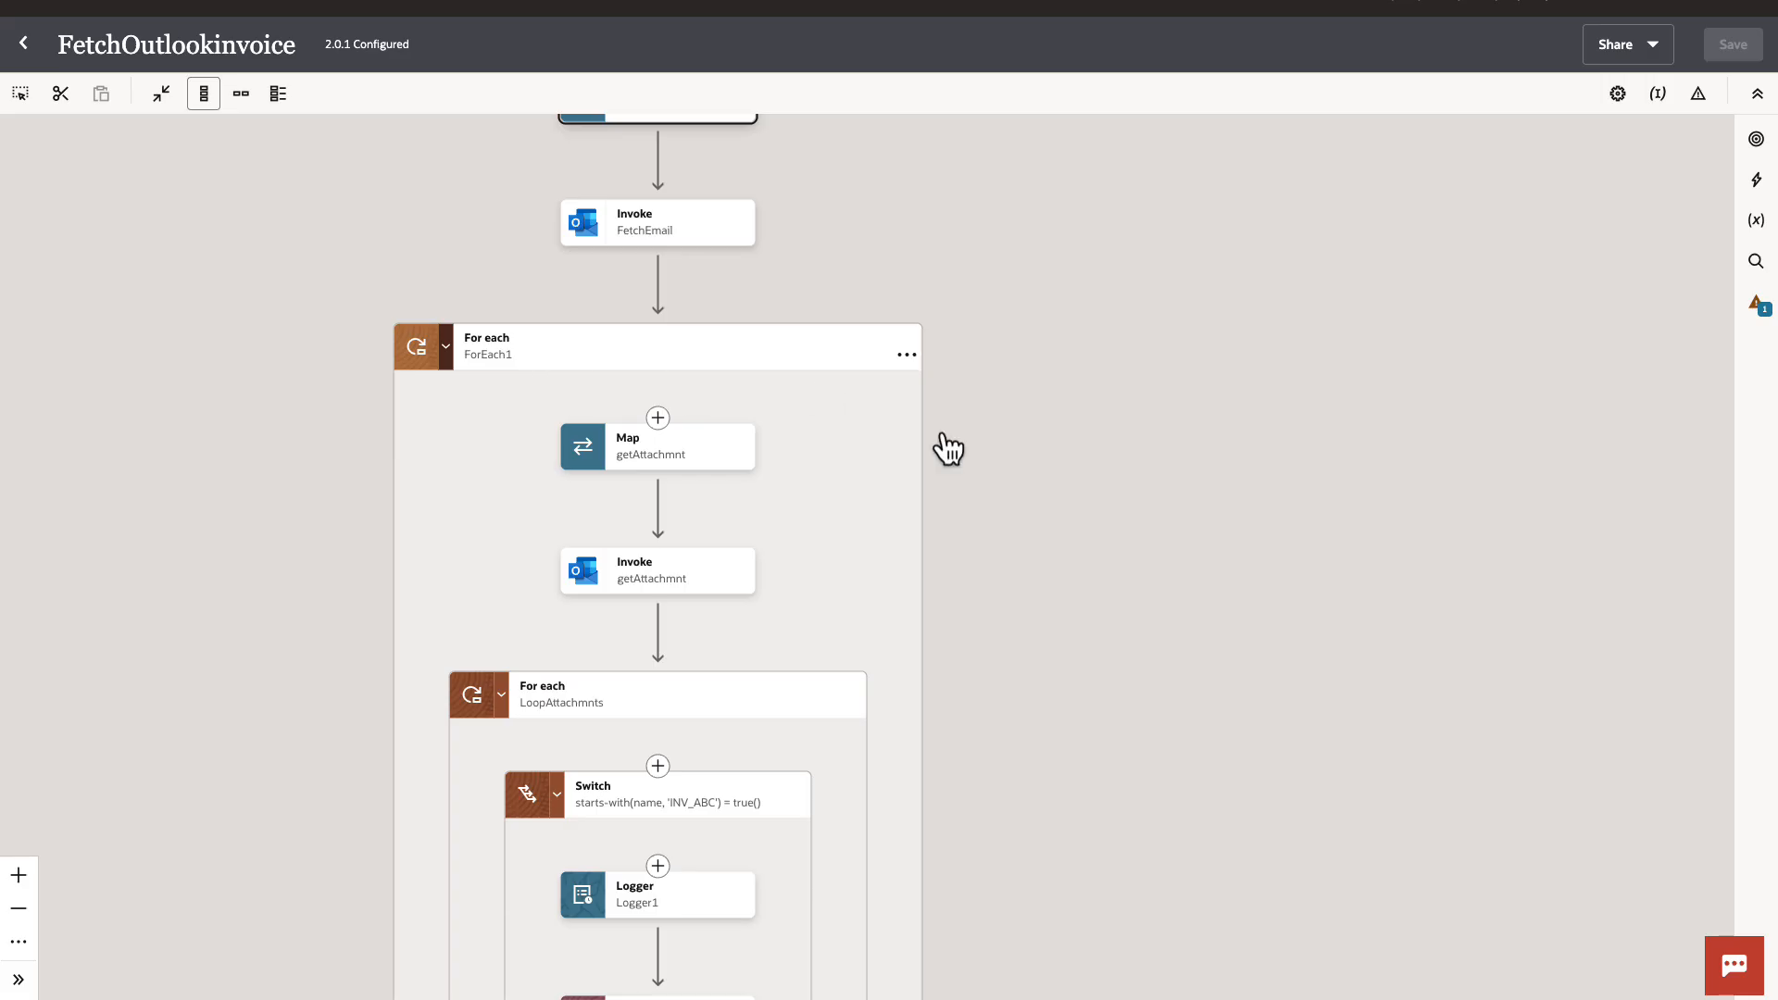
left_click_drag(1146, 663, 1153, 570)
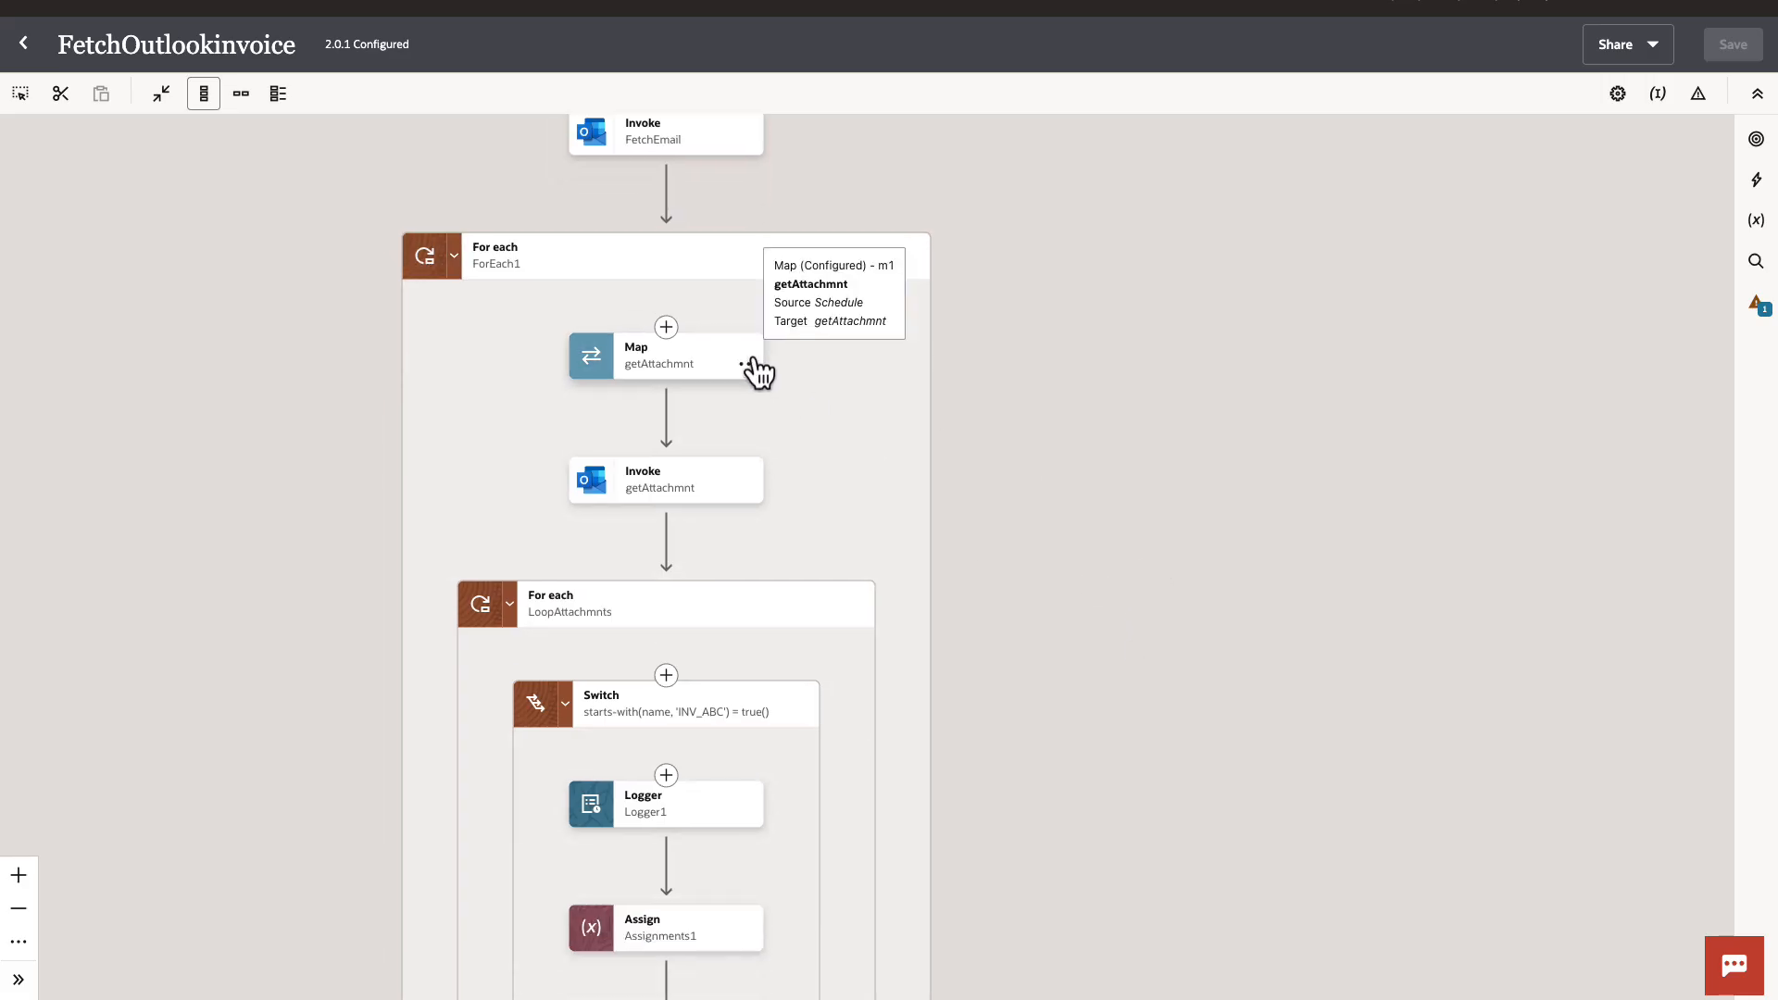
double_click(728, 500)
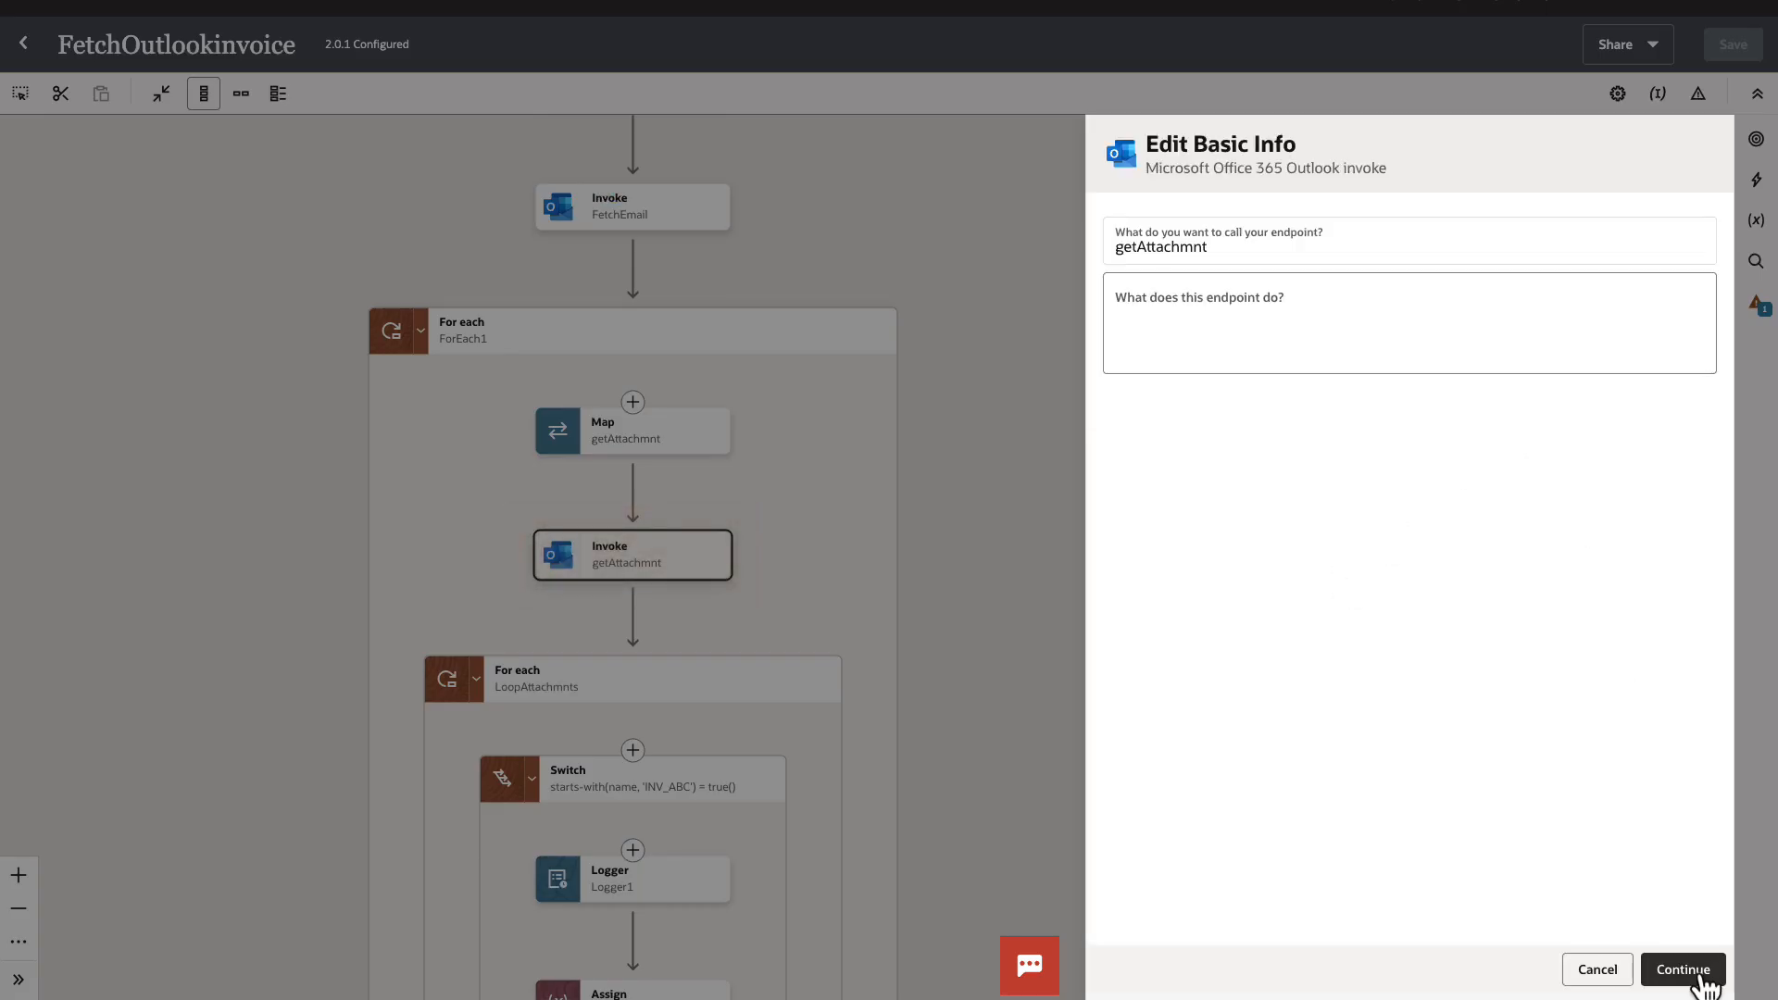
left_click(1701, 973)
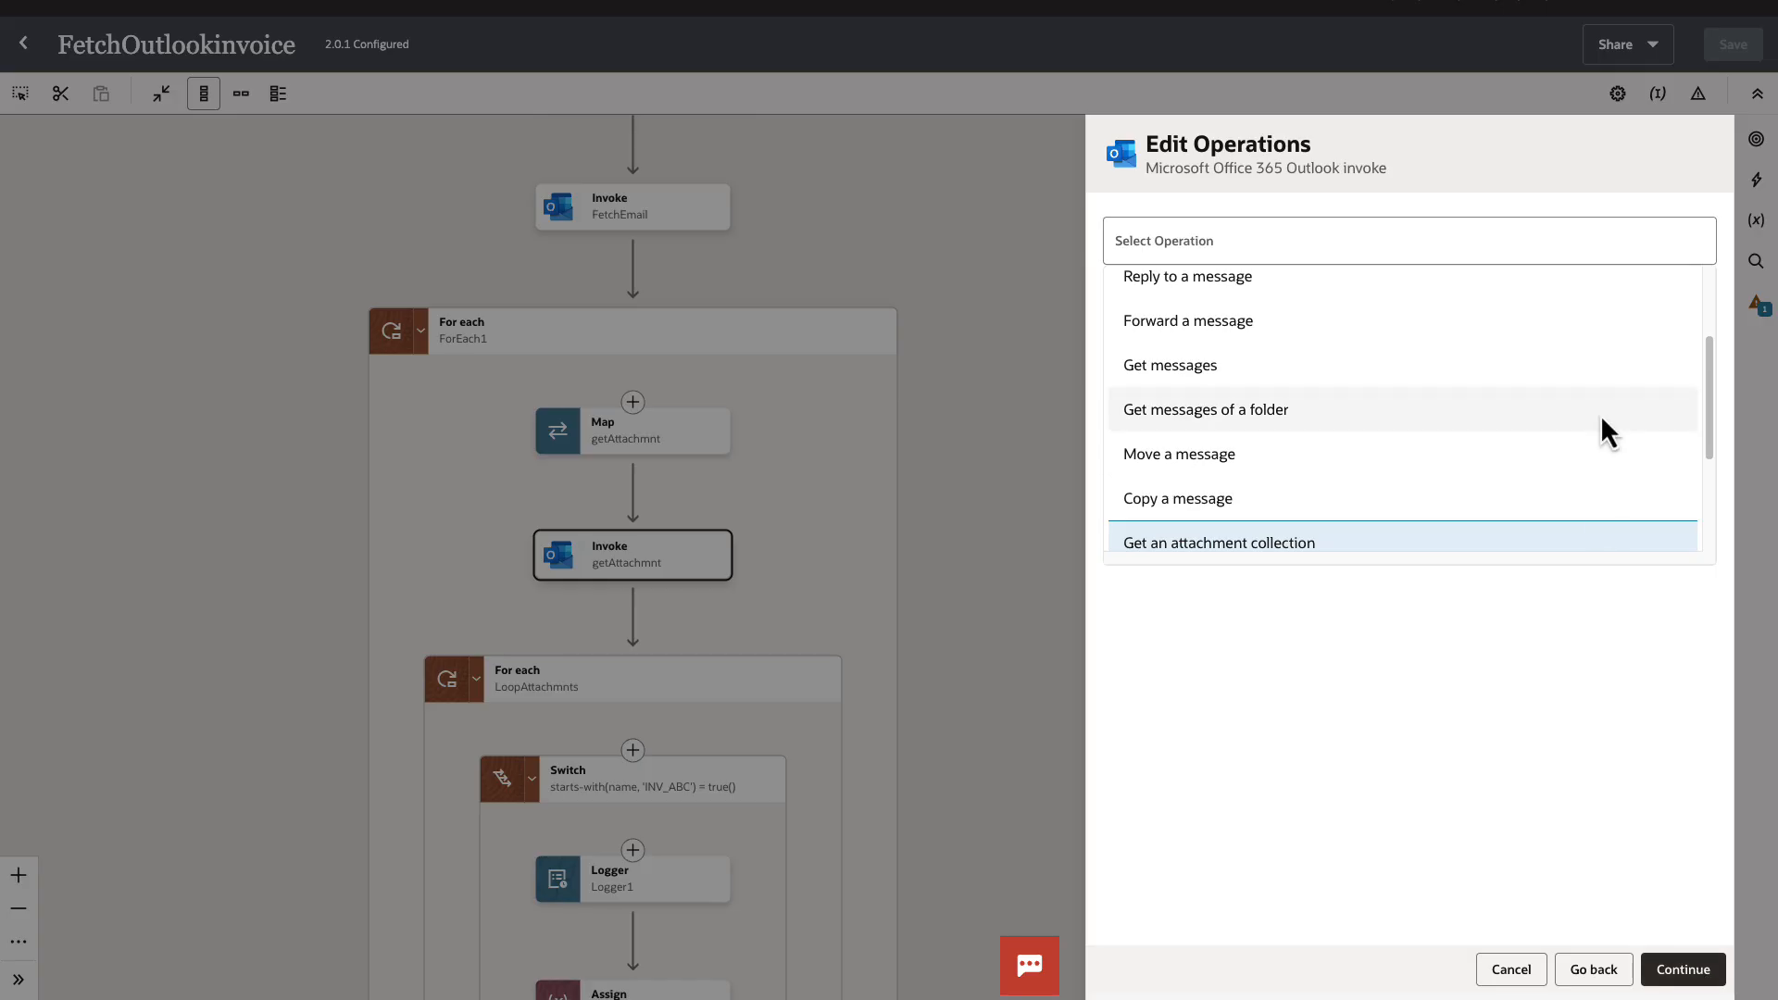
scroll(1559, 398, "down", 1)
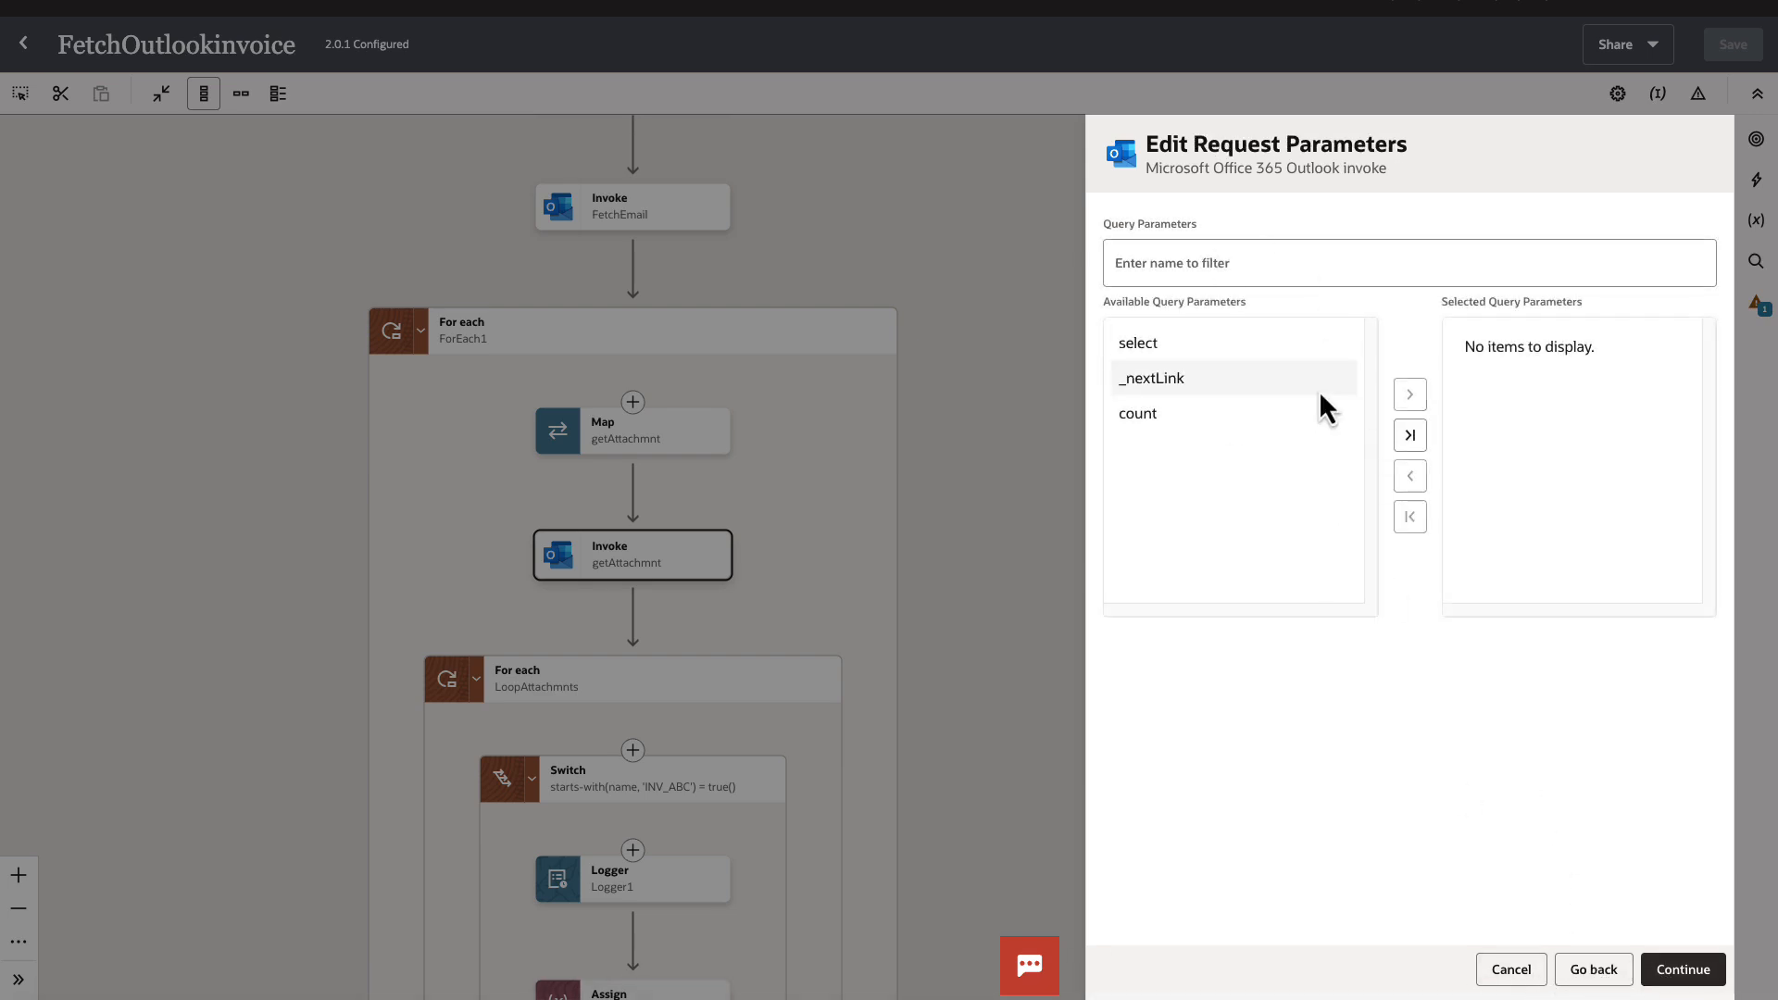
left_click(1684, 970)
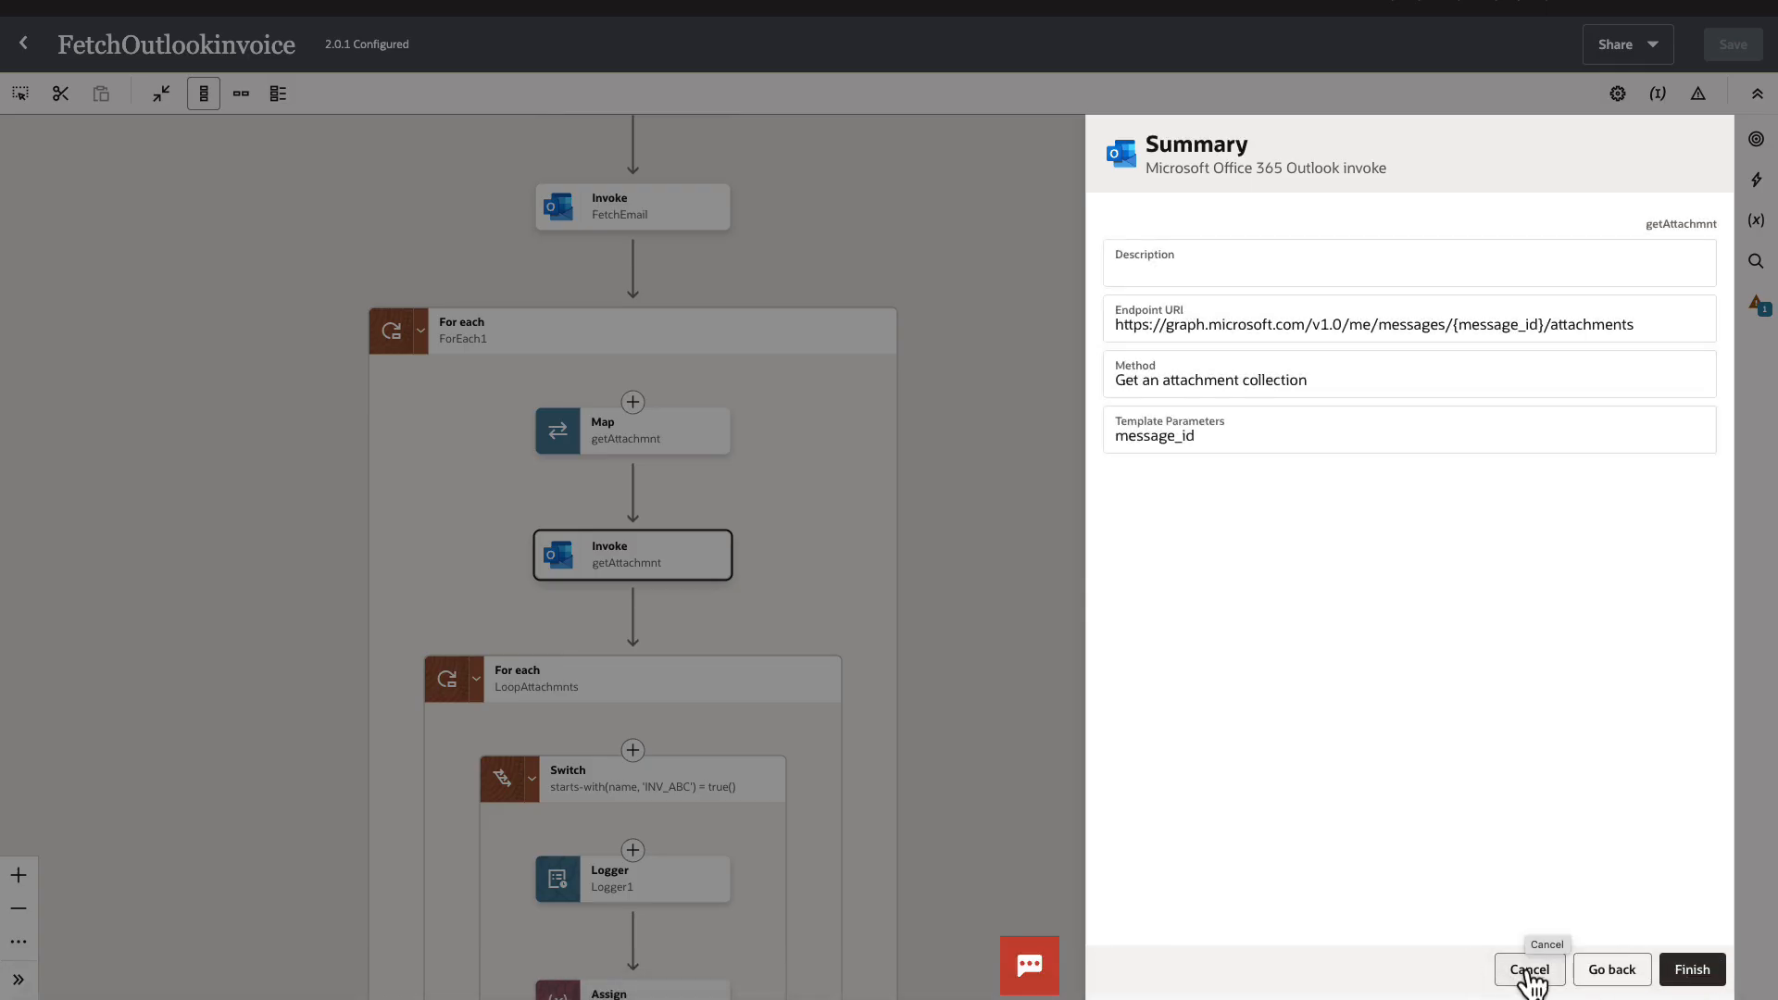
left_click(1530, 970)
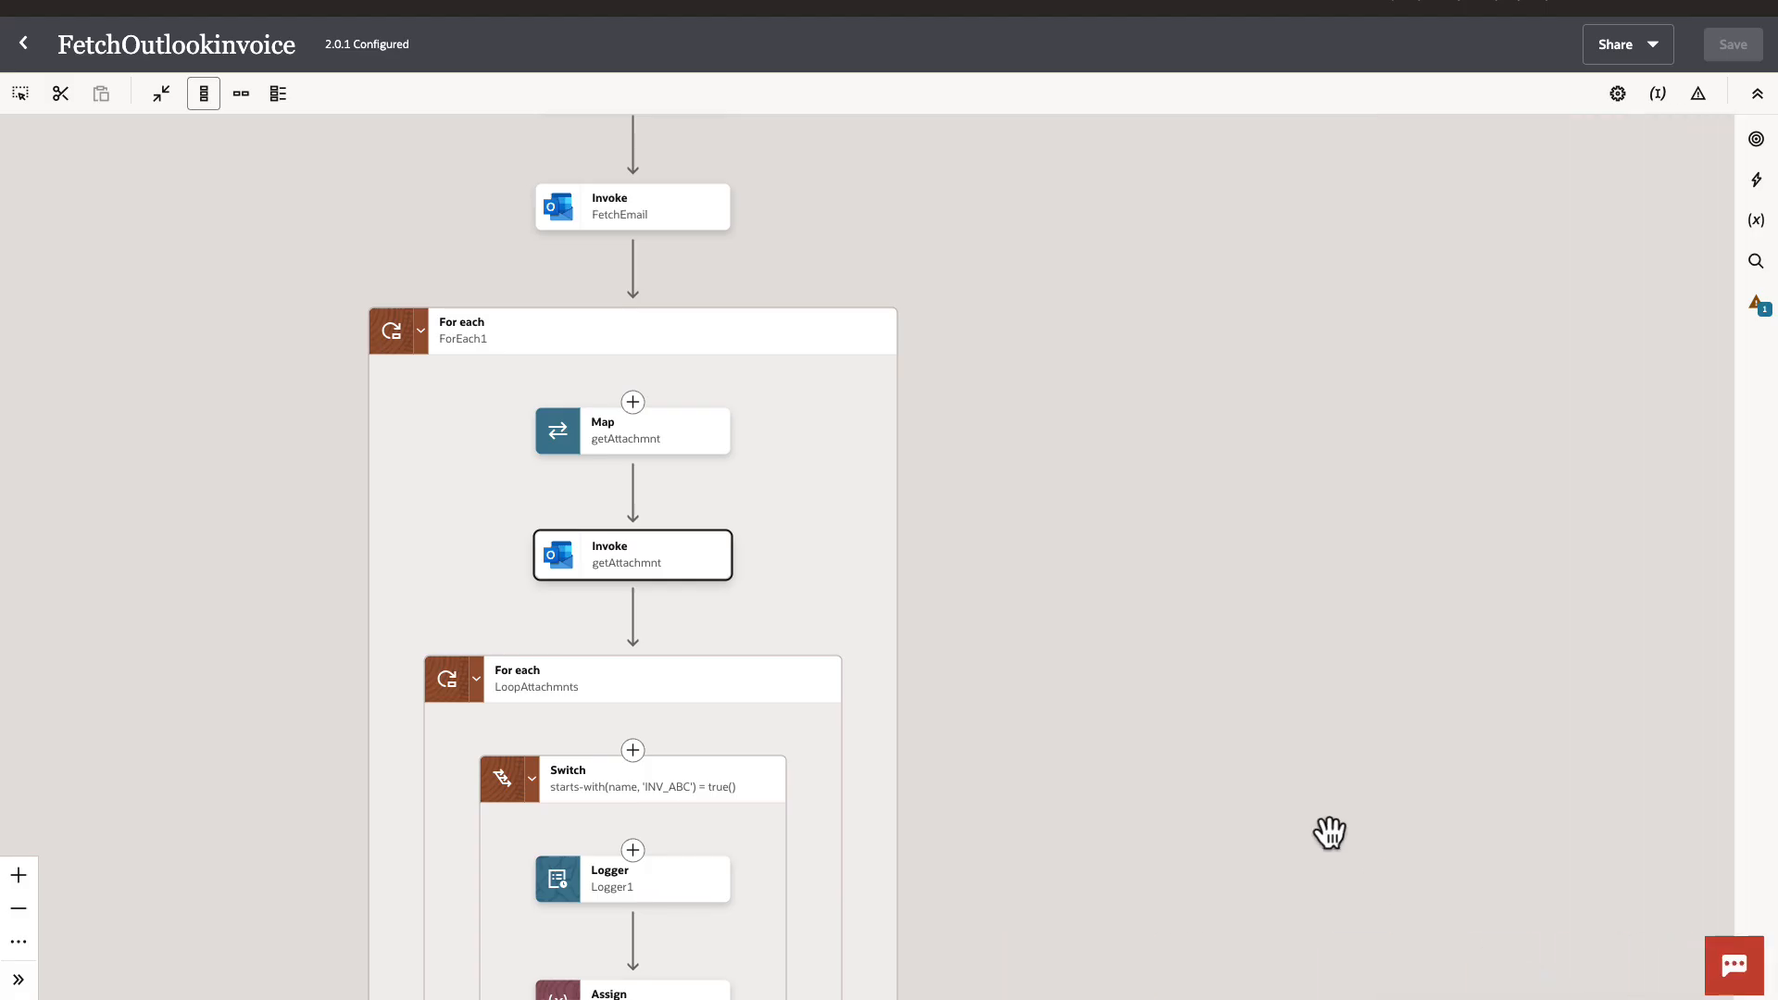
Look over the LoopAttachmnts loop, its 'INV_ABC' name condition in the switch, and the actions inside that branch
left_click_drag(1241, 755, 1287, 509)
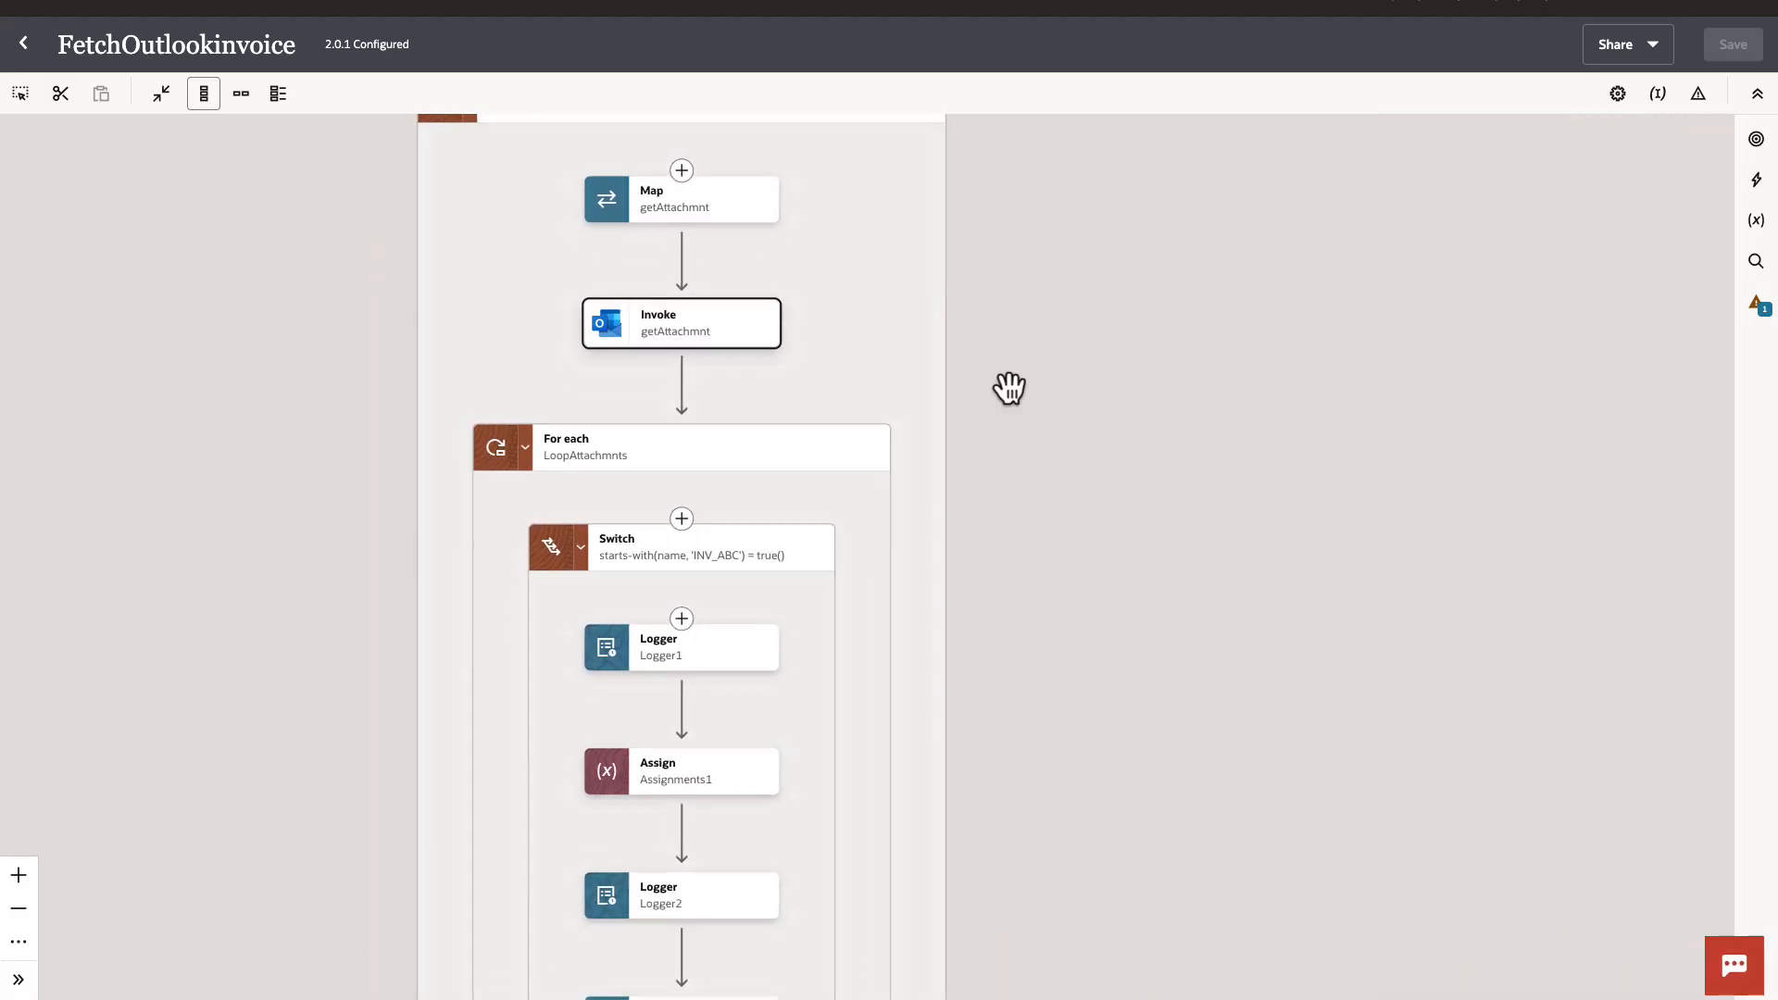
left_click_drag(1295, 639, 1302, 500)
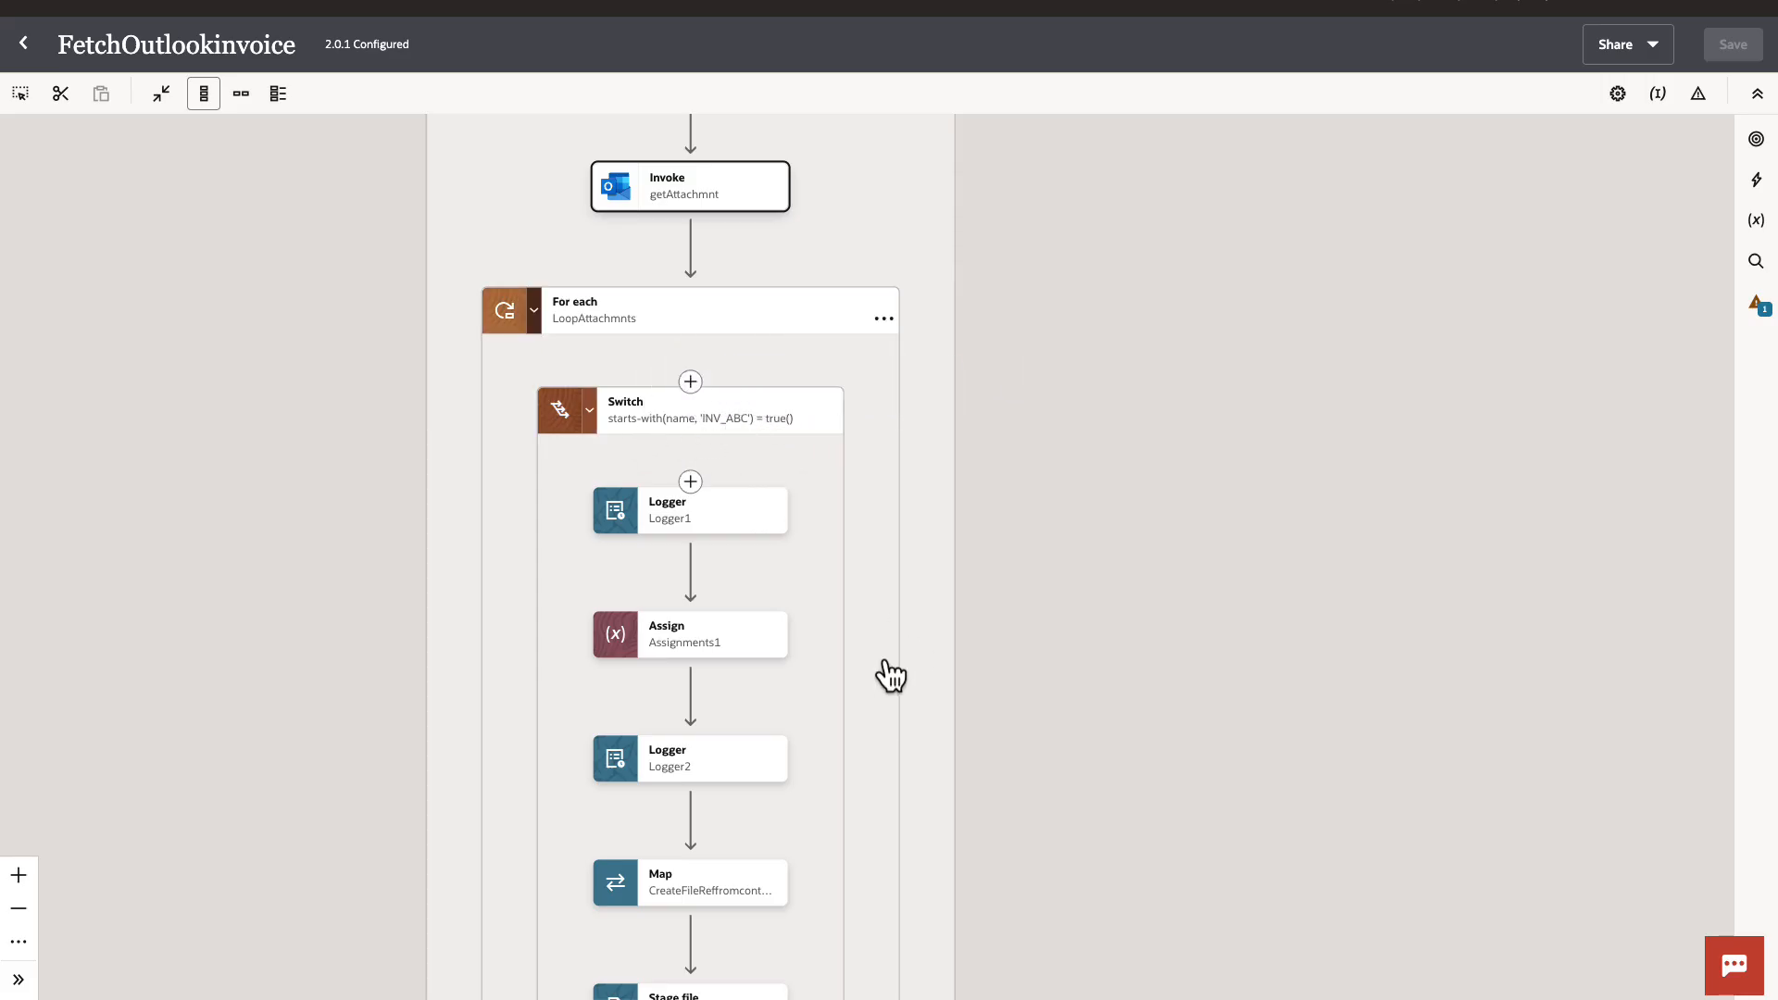
scroll(825, 738, "up", 5)
scroll(825, 738, "down", 5)
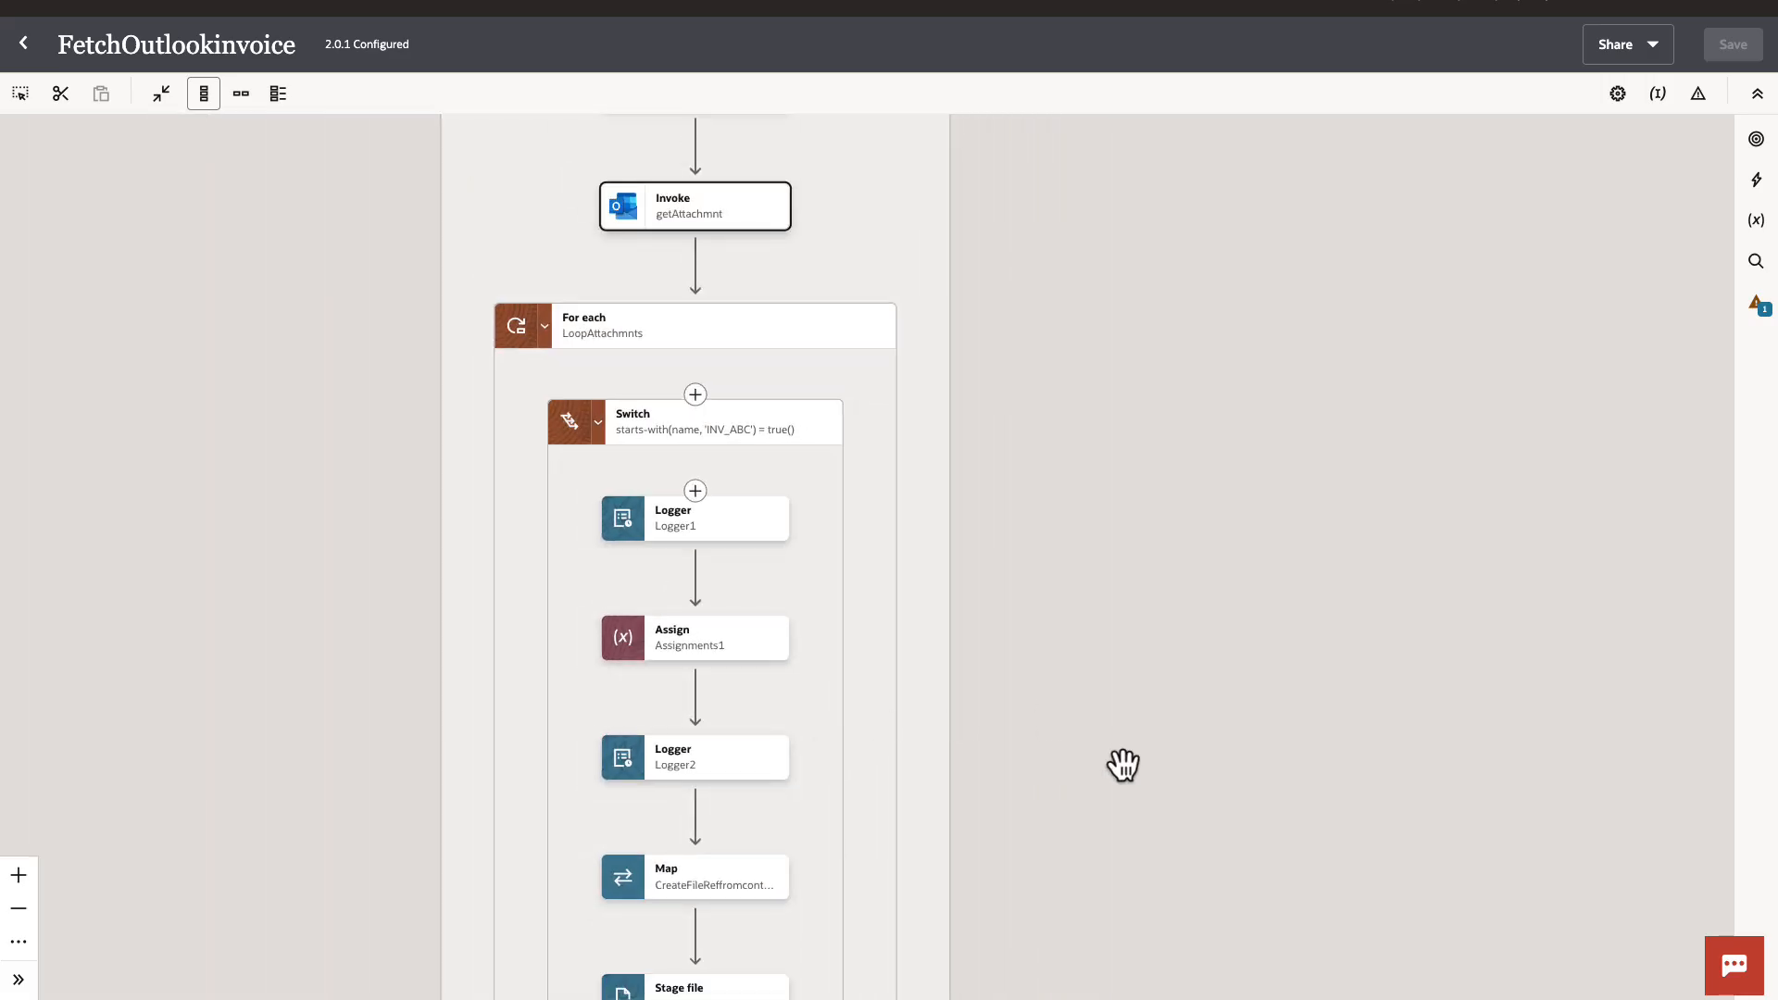
left_click_drag(1123, 766, 996, 441)
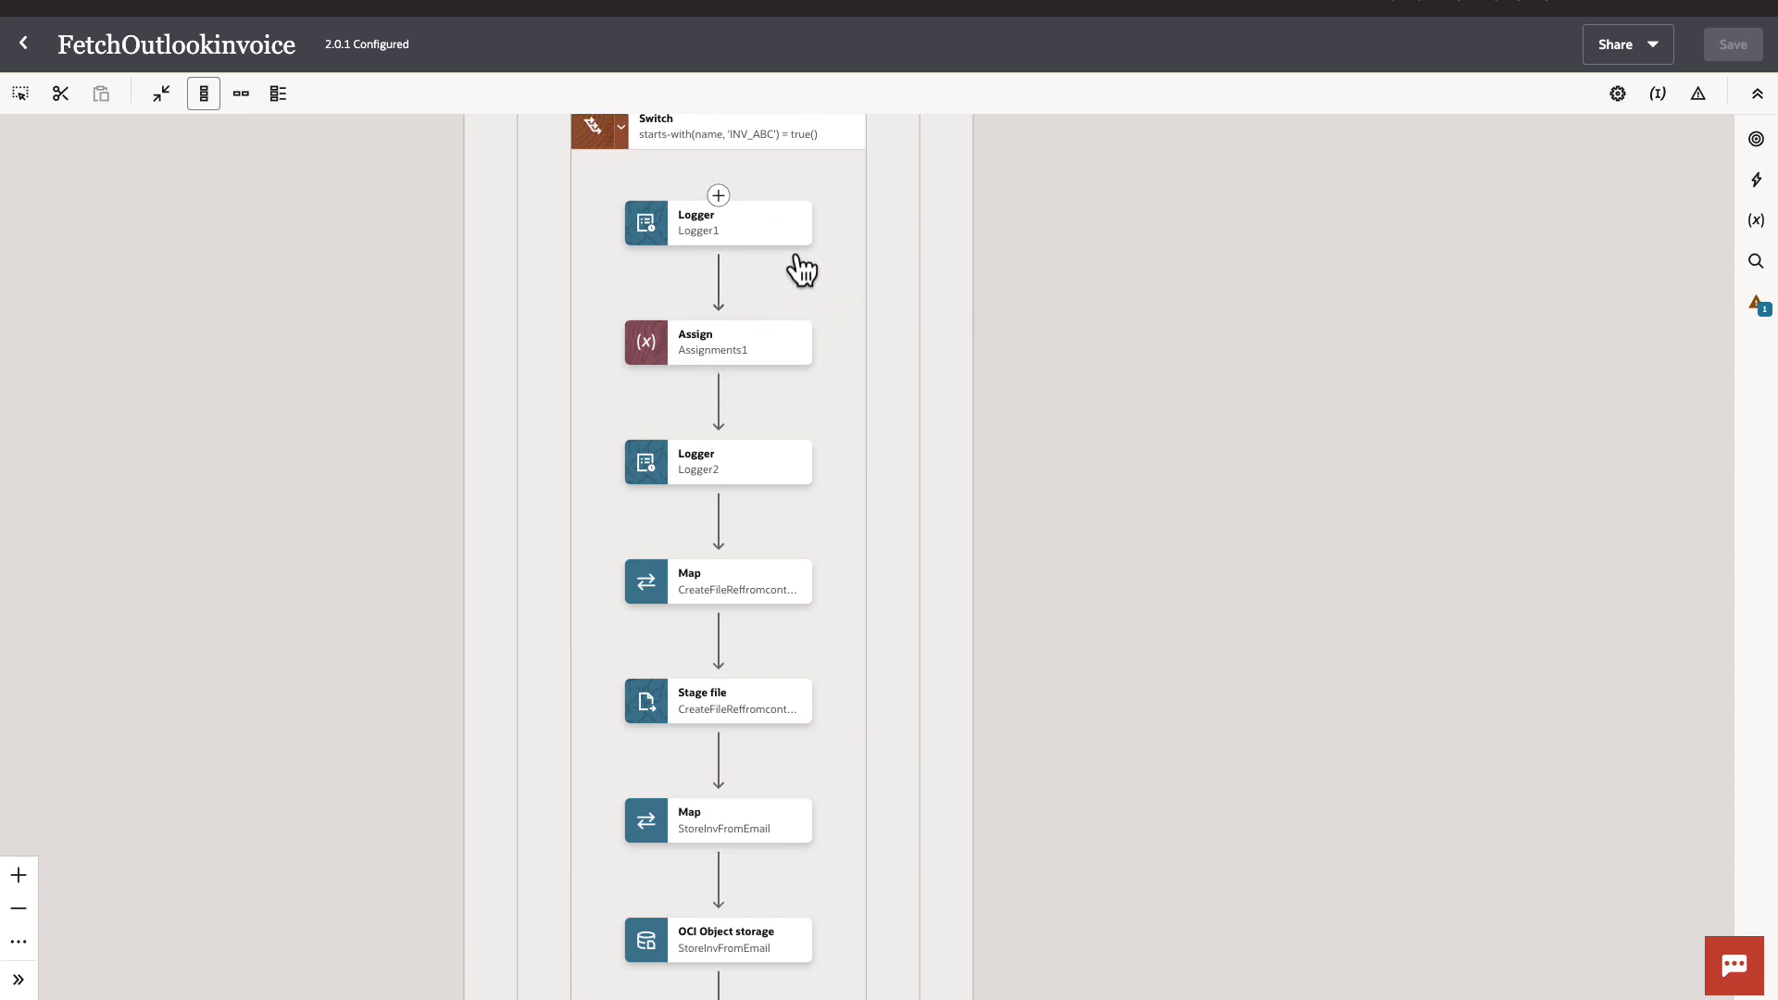
mouse_move(727, 469)
left_click_drag(1005, 739, 1000, 636)
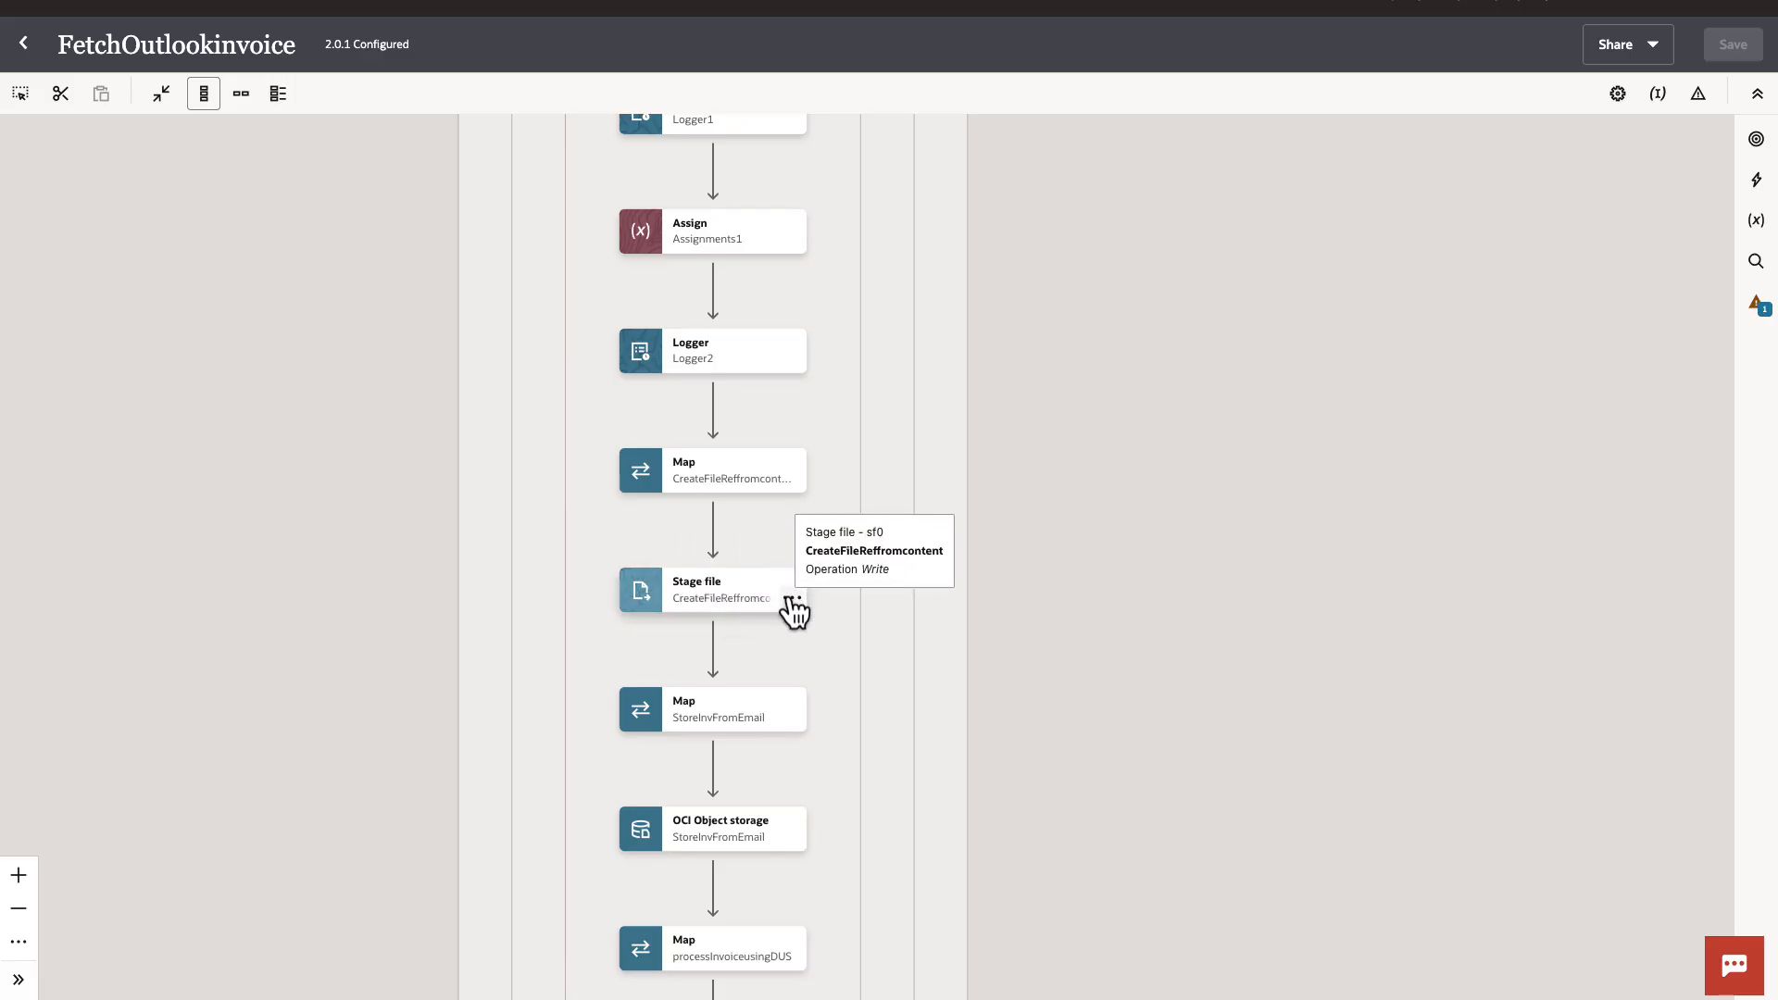
Review the CreateFileReffromcontent stage file action's schema options and format definition, and cancel out of its configuration
left_click(794, 600)
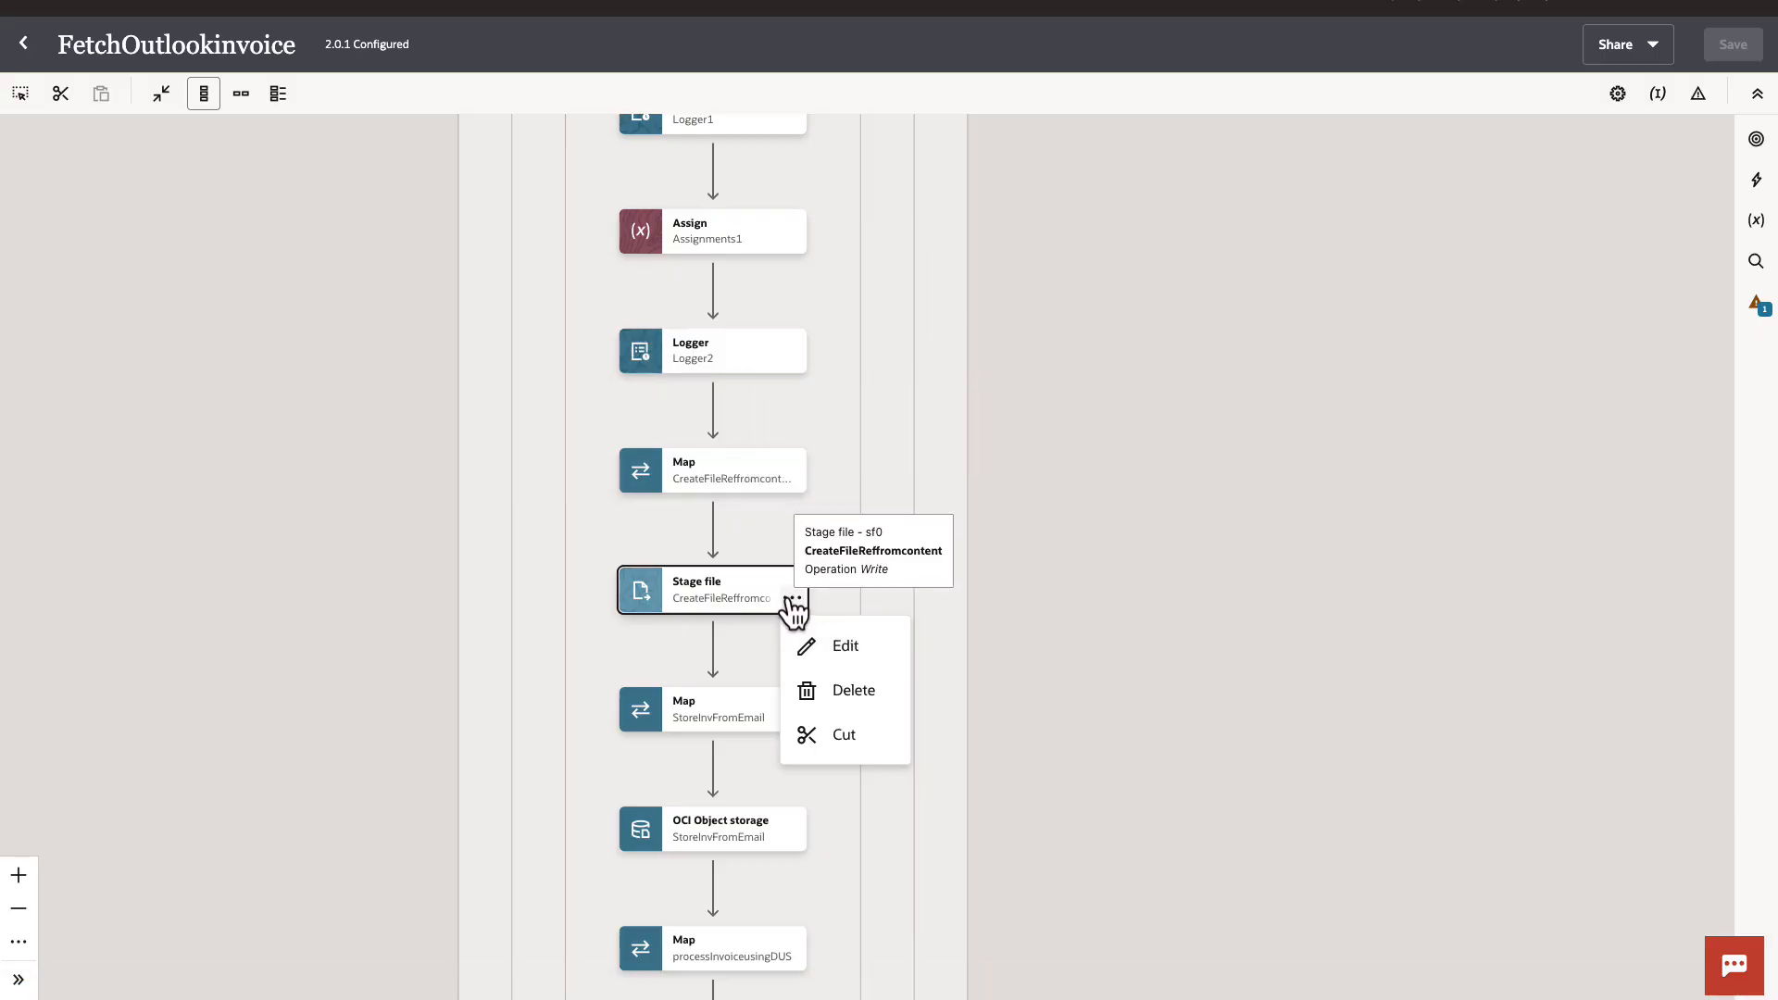
left_click(838, 648)
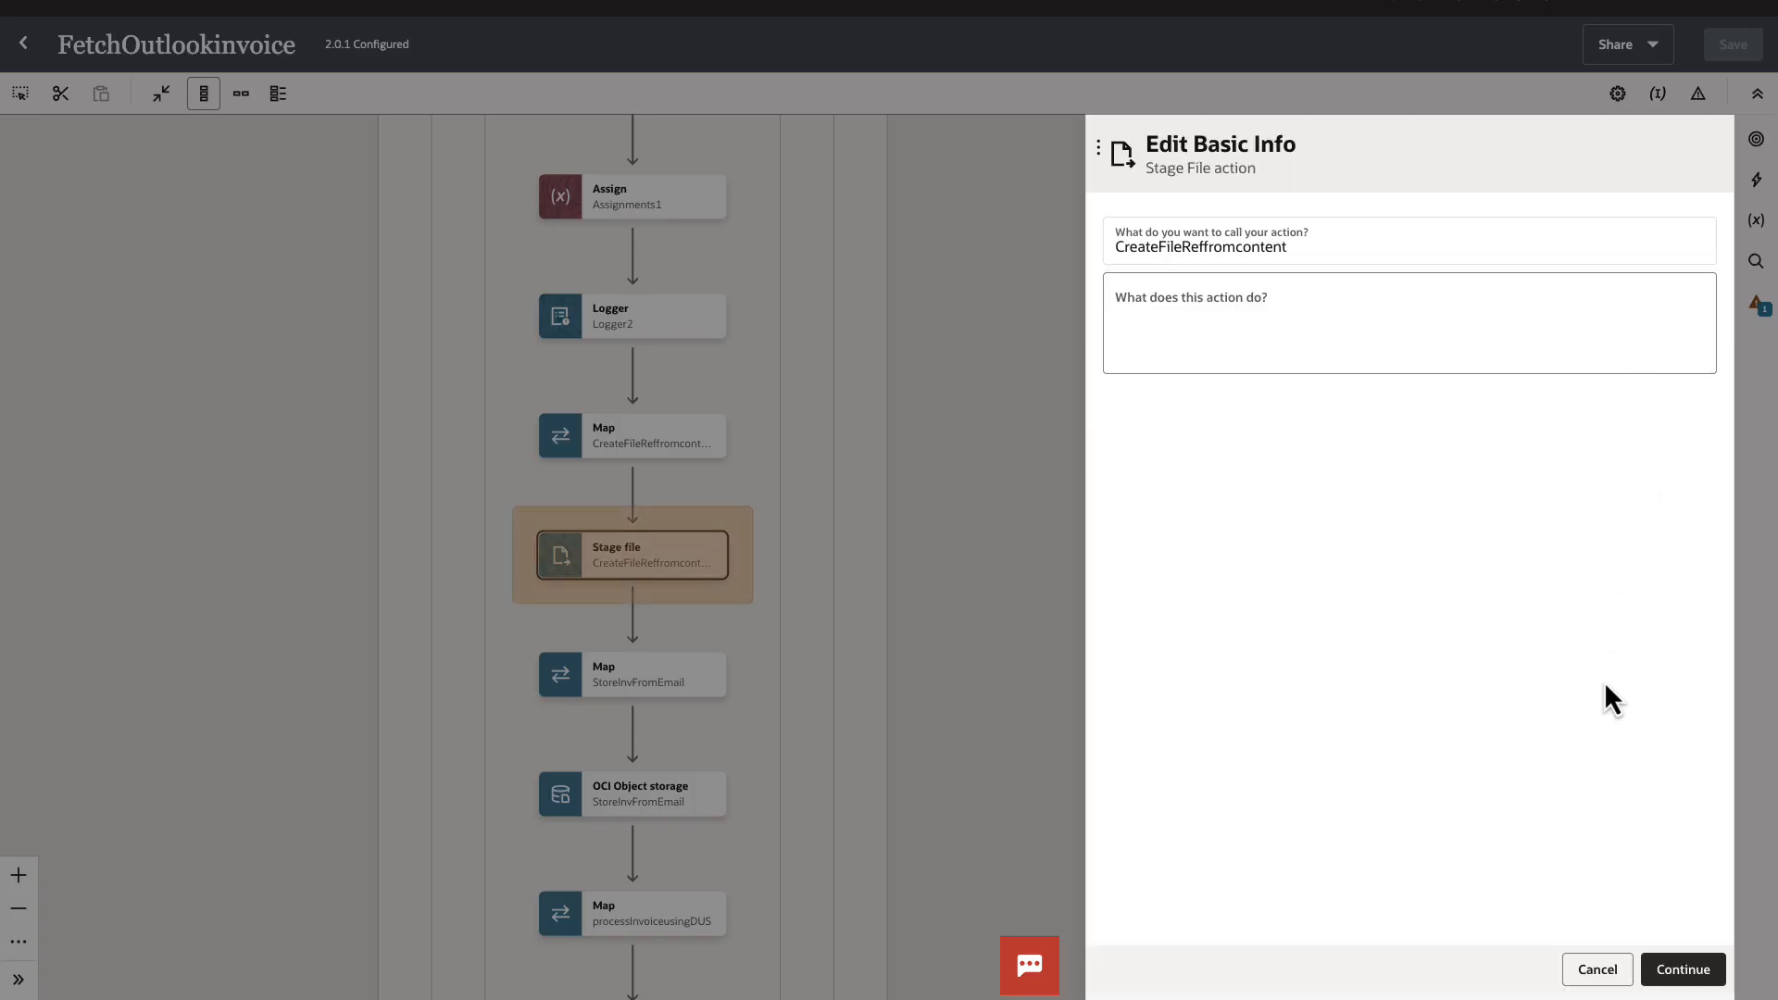
left_click(1700, 971)
left_click(1702, 974)
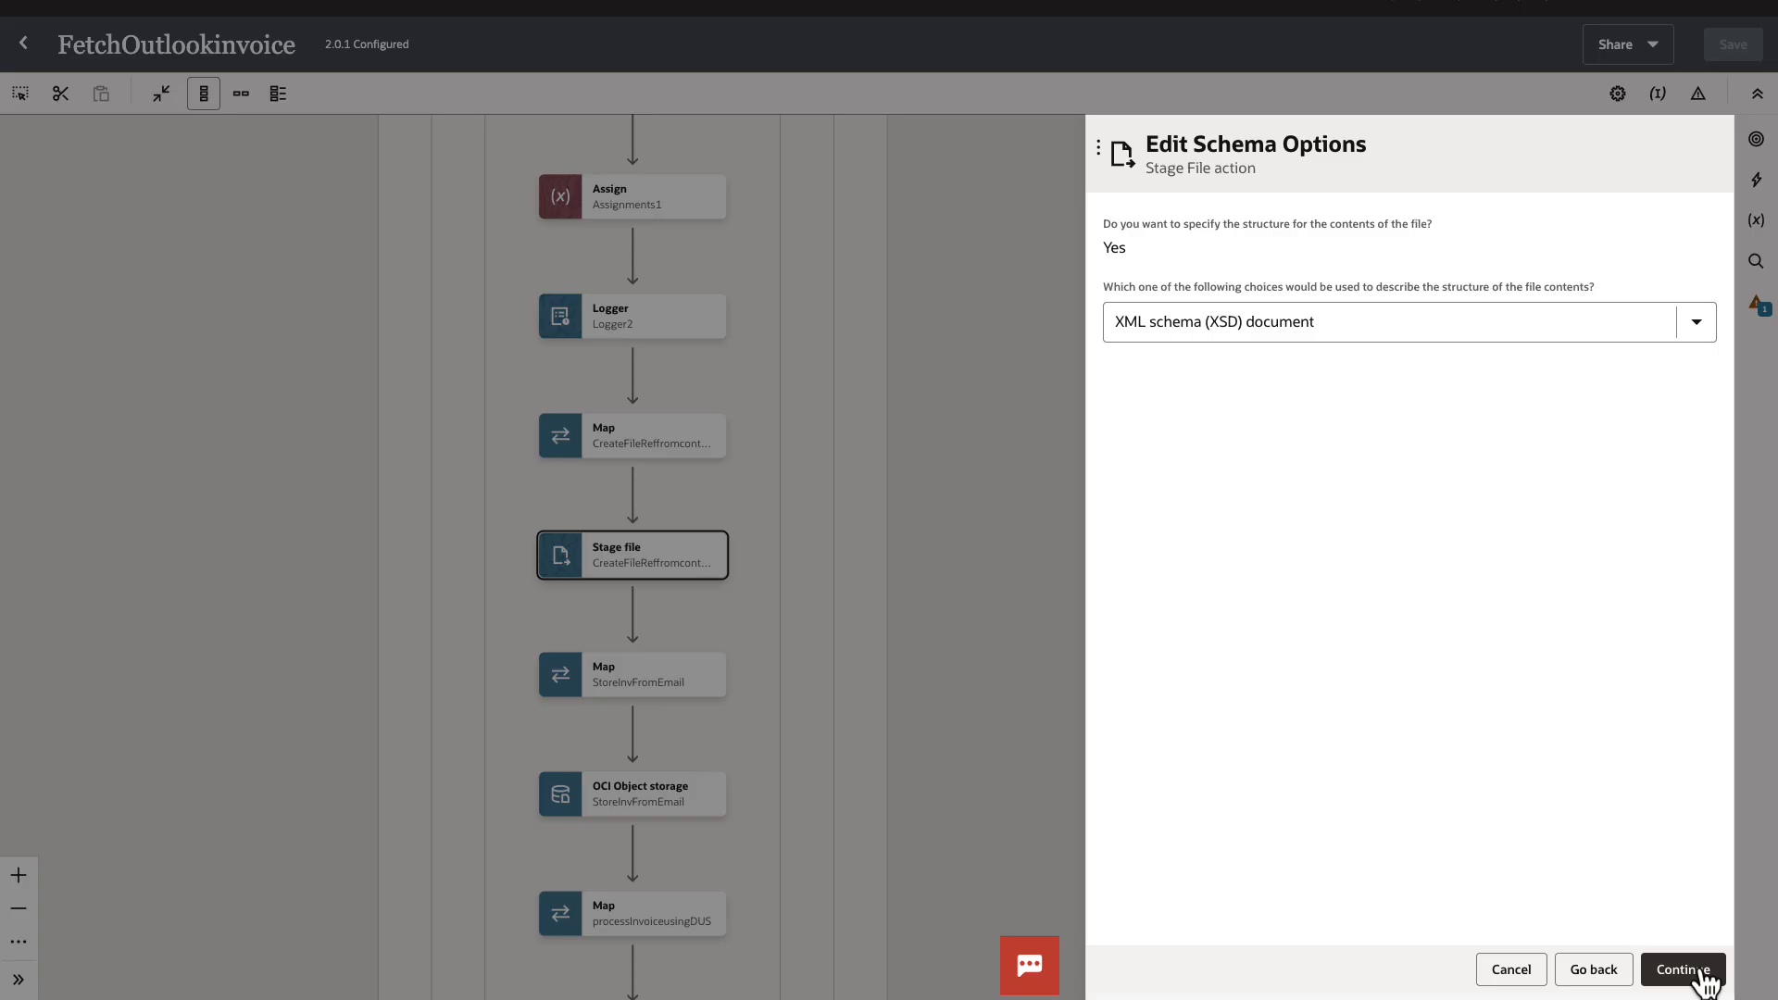
left_click(1702, 972)
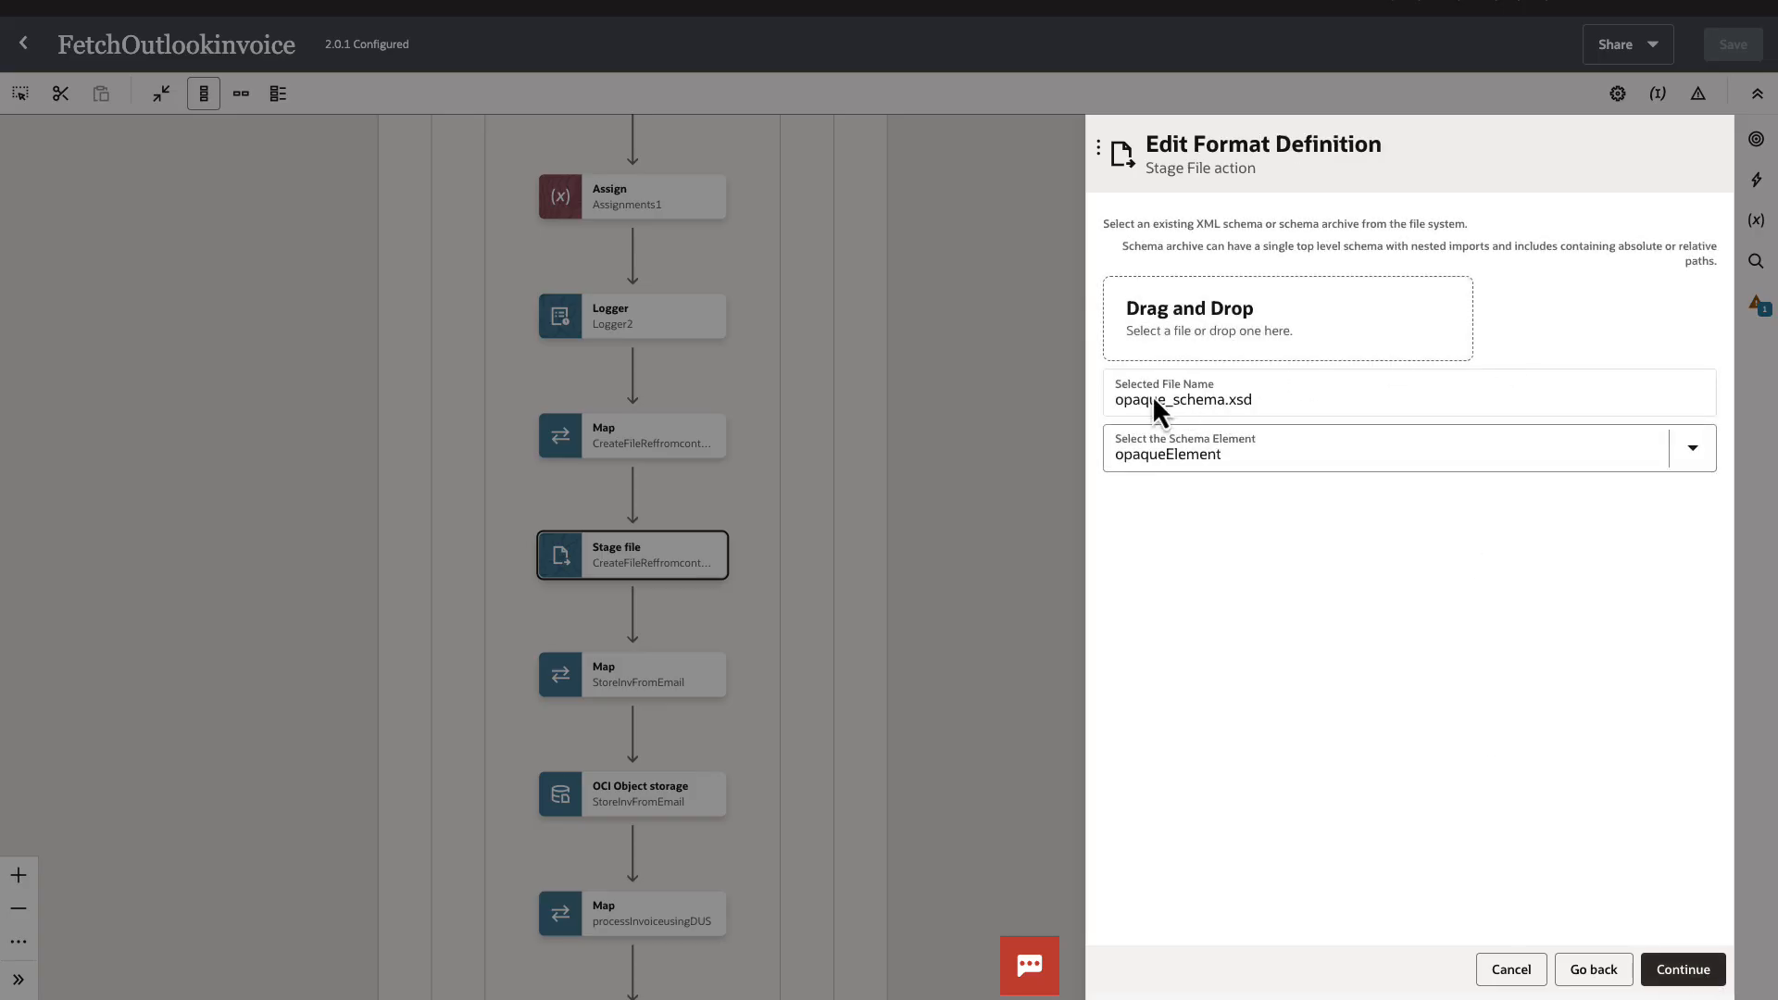
left_click(1604, 971)
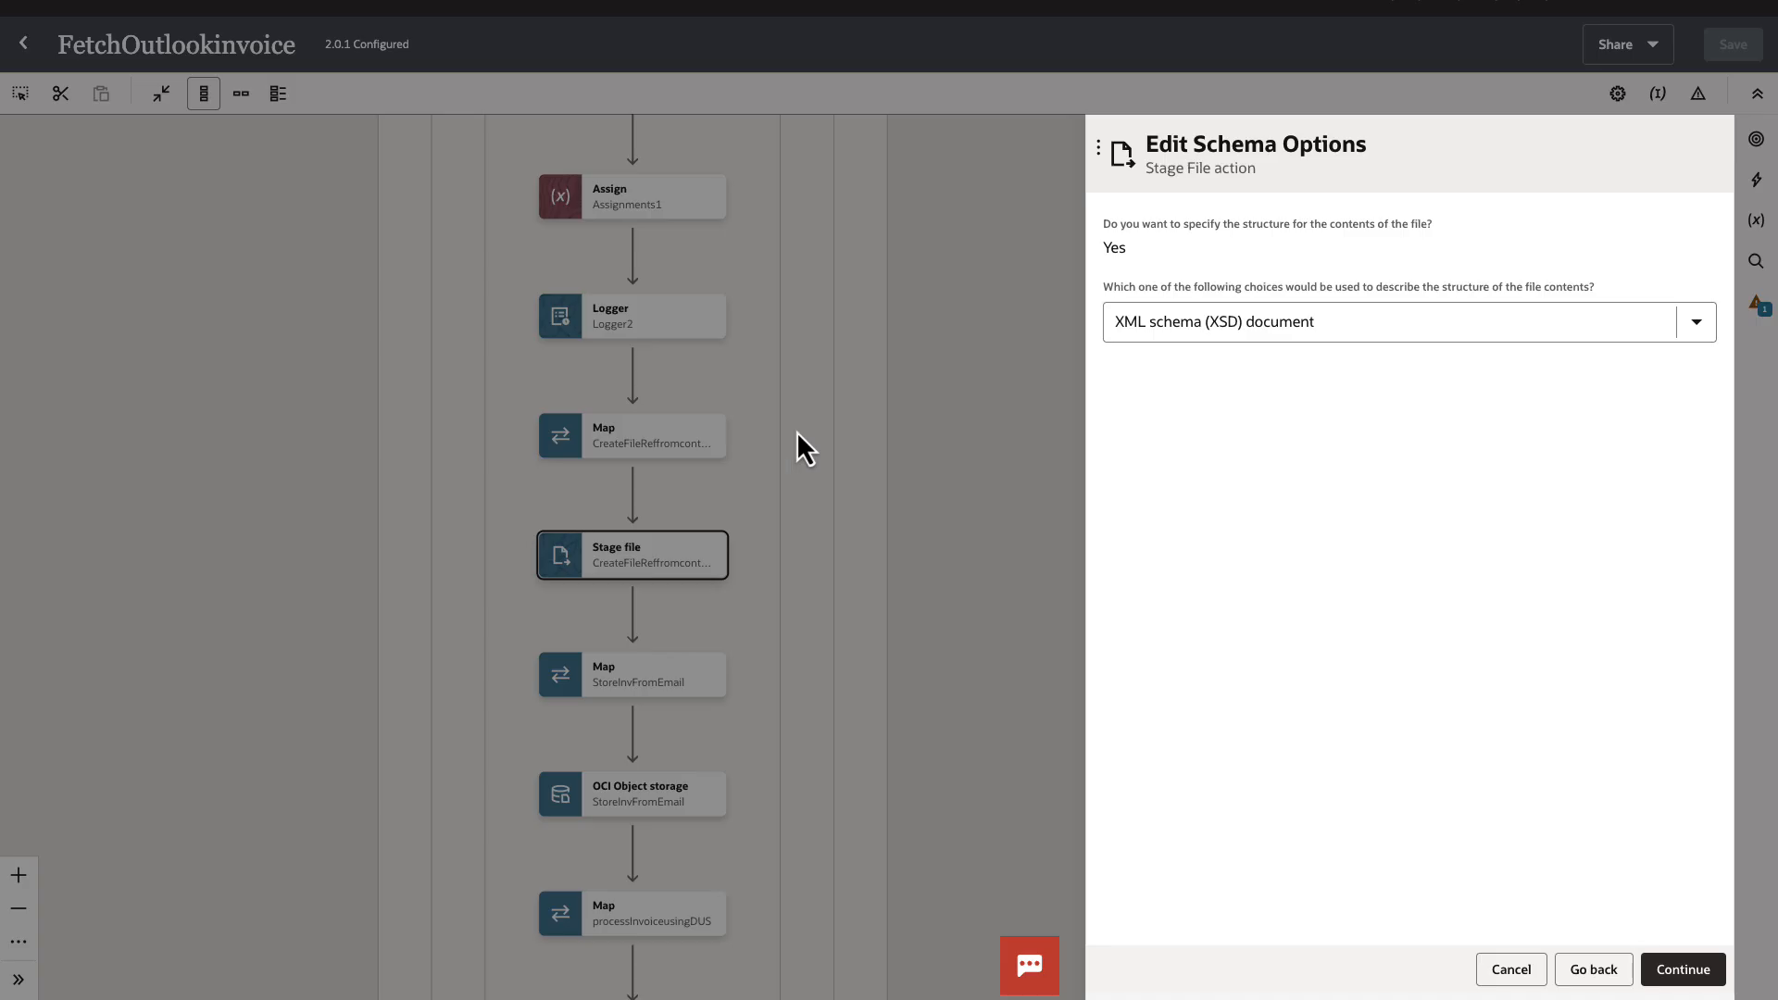
left_click(1512, 973)
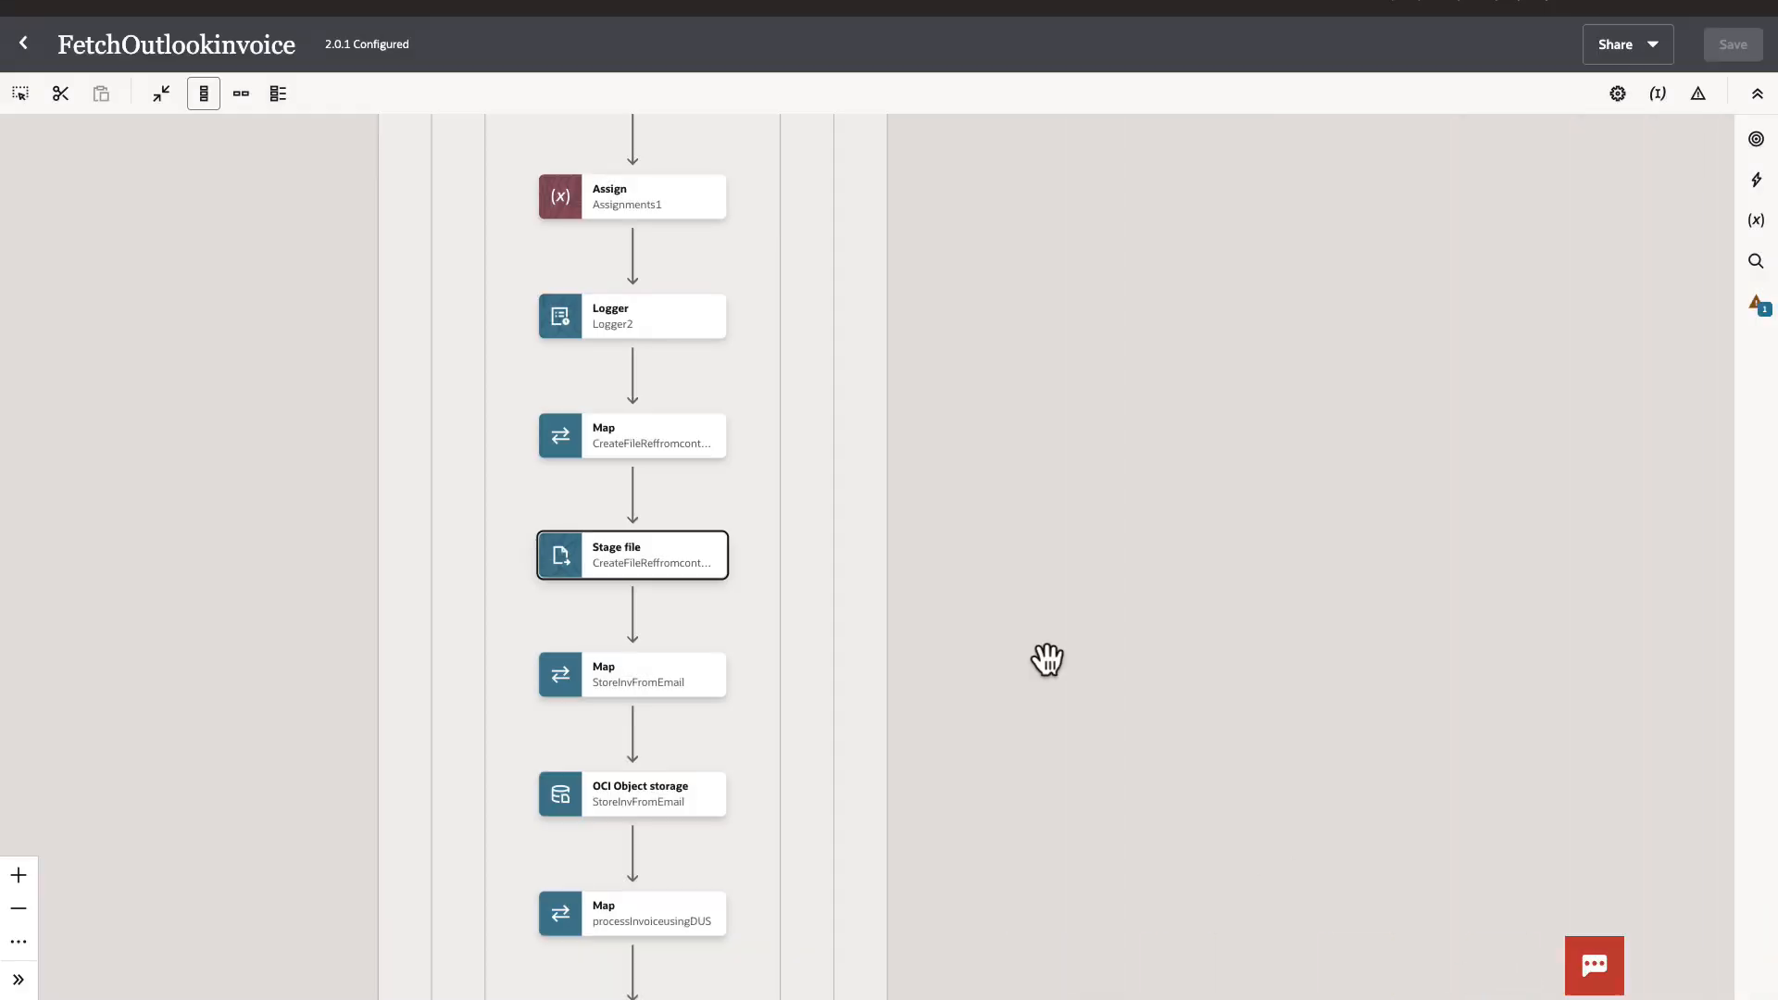
Inspect which CurrAttchmnt value field feeds the Opaque Element in the CreateFileReffromcontent map, and return to the integration canvas
left_click(726, 446)
left_click(746, 491)
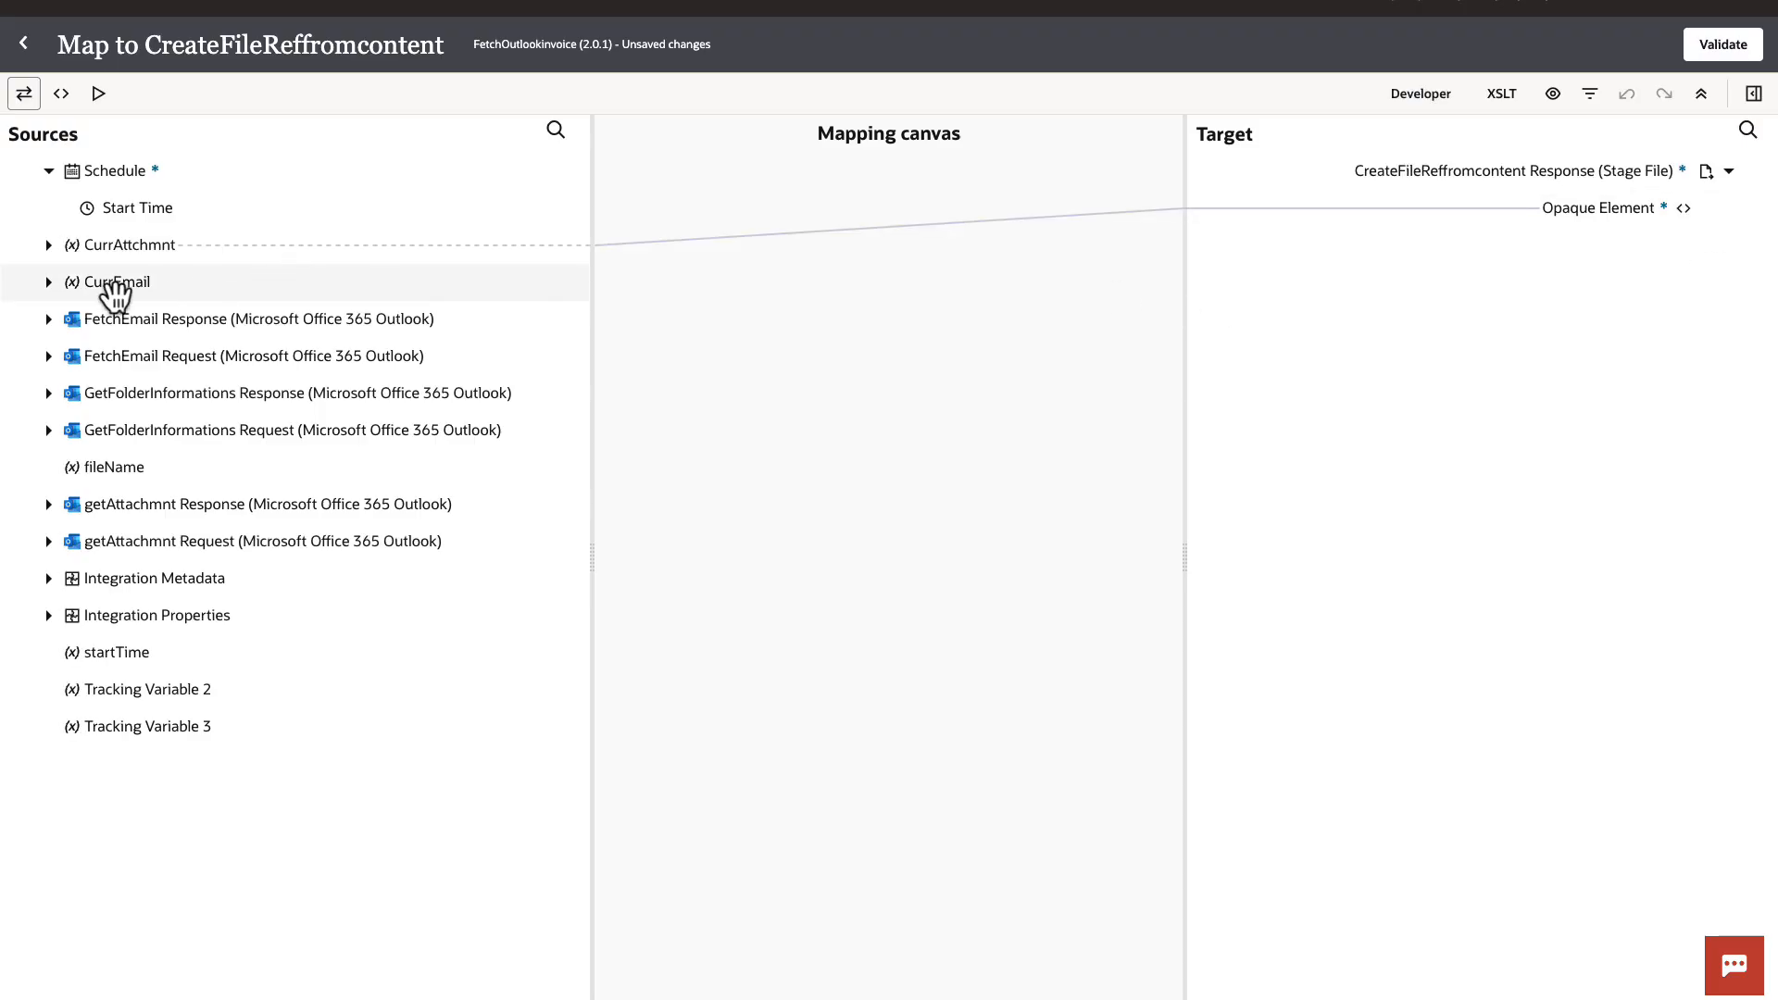
left_click(49, 246)
left_click(67, 281)
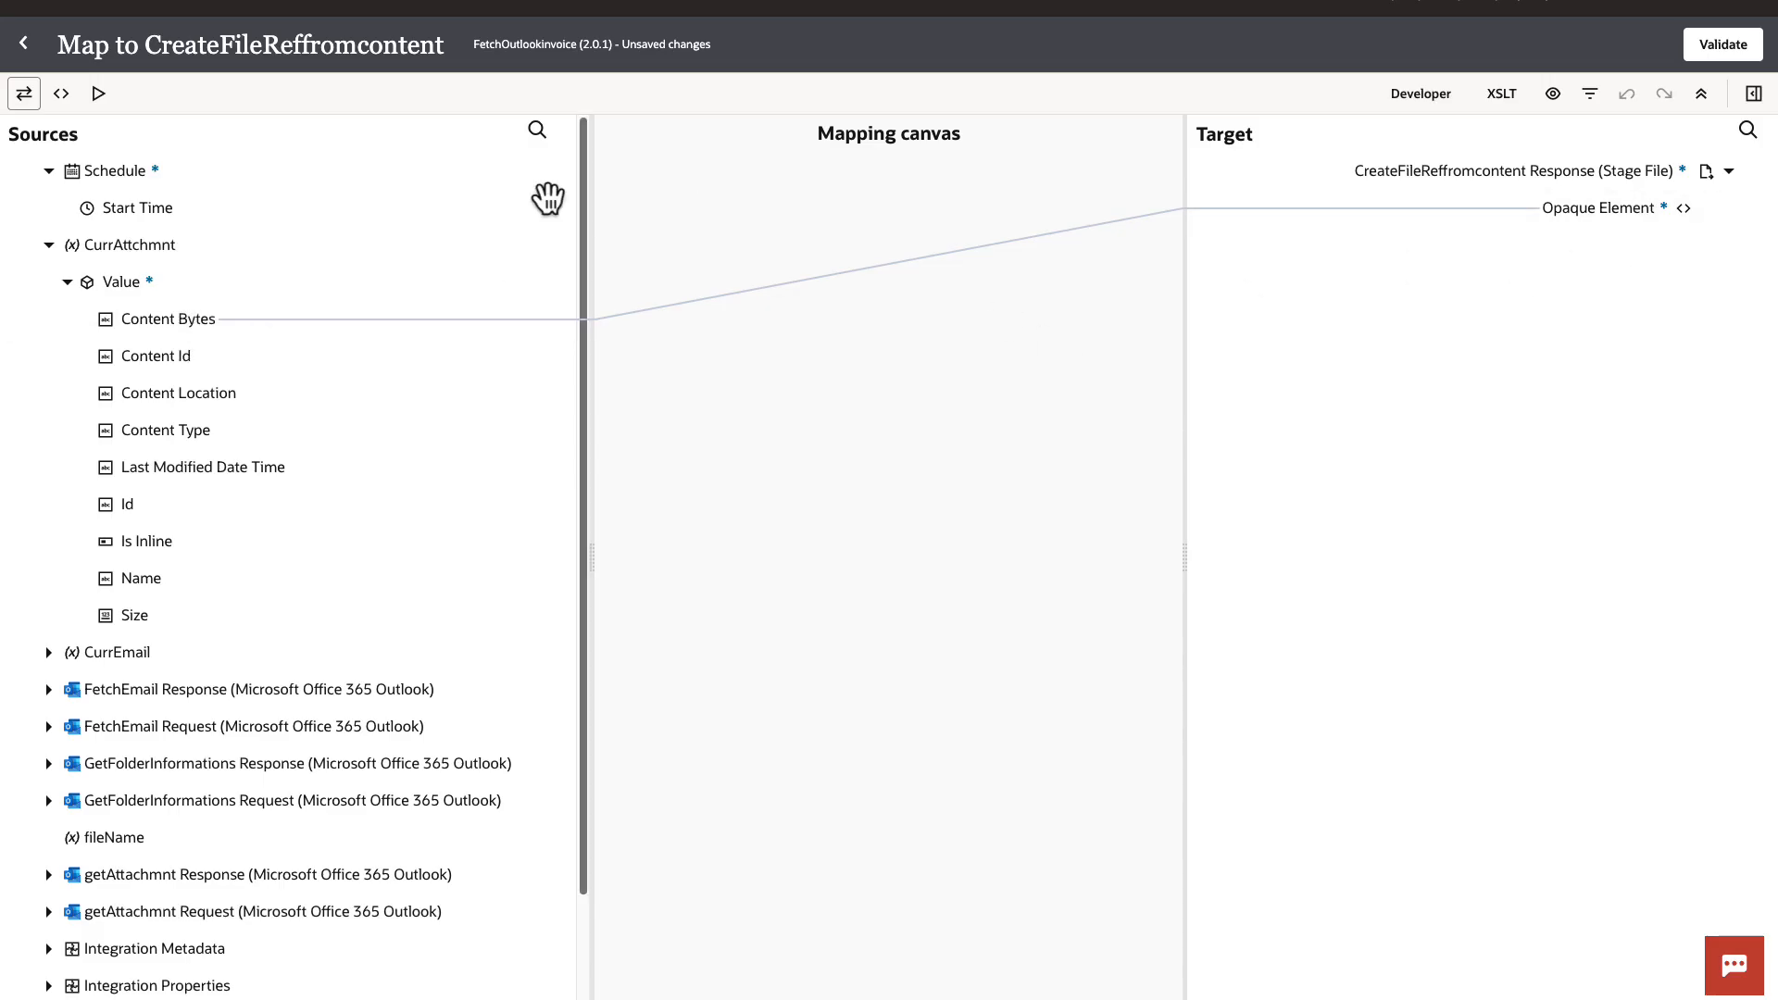
left_click(25, 46)
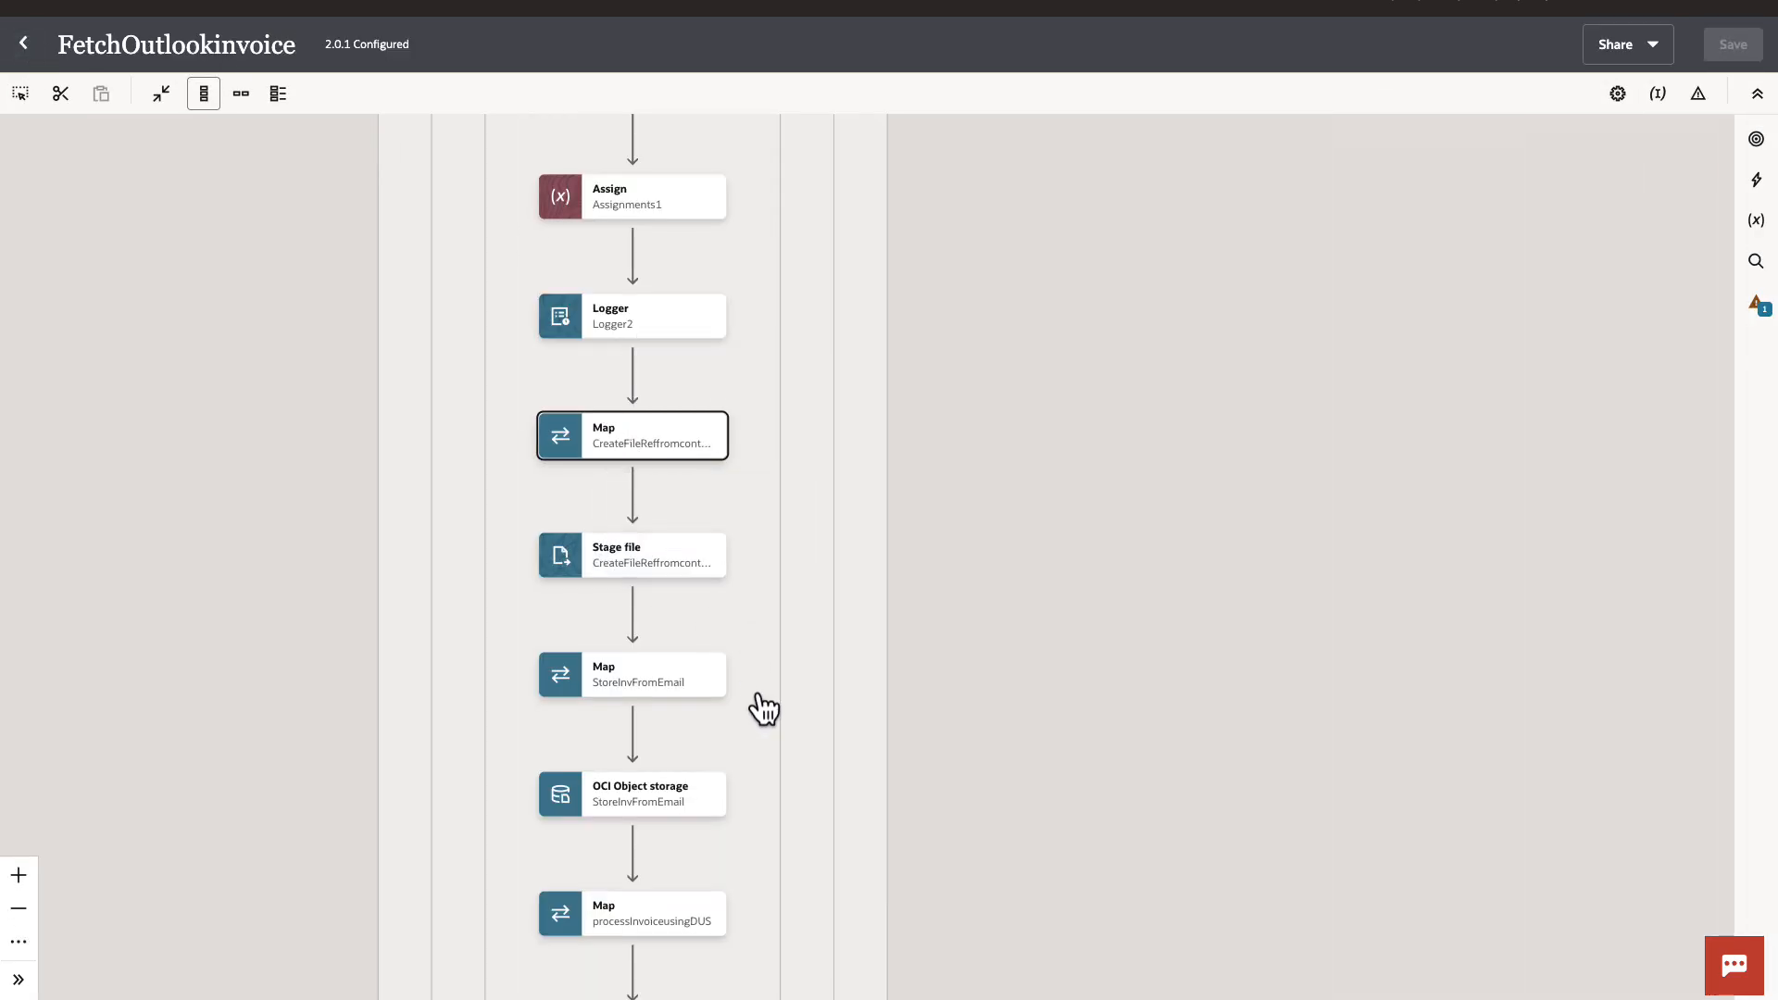
Find the OCI Object storage action among the call actions available for the integration
left_click_drag(1016, 734, 1022, 623)
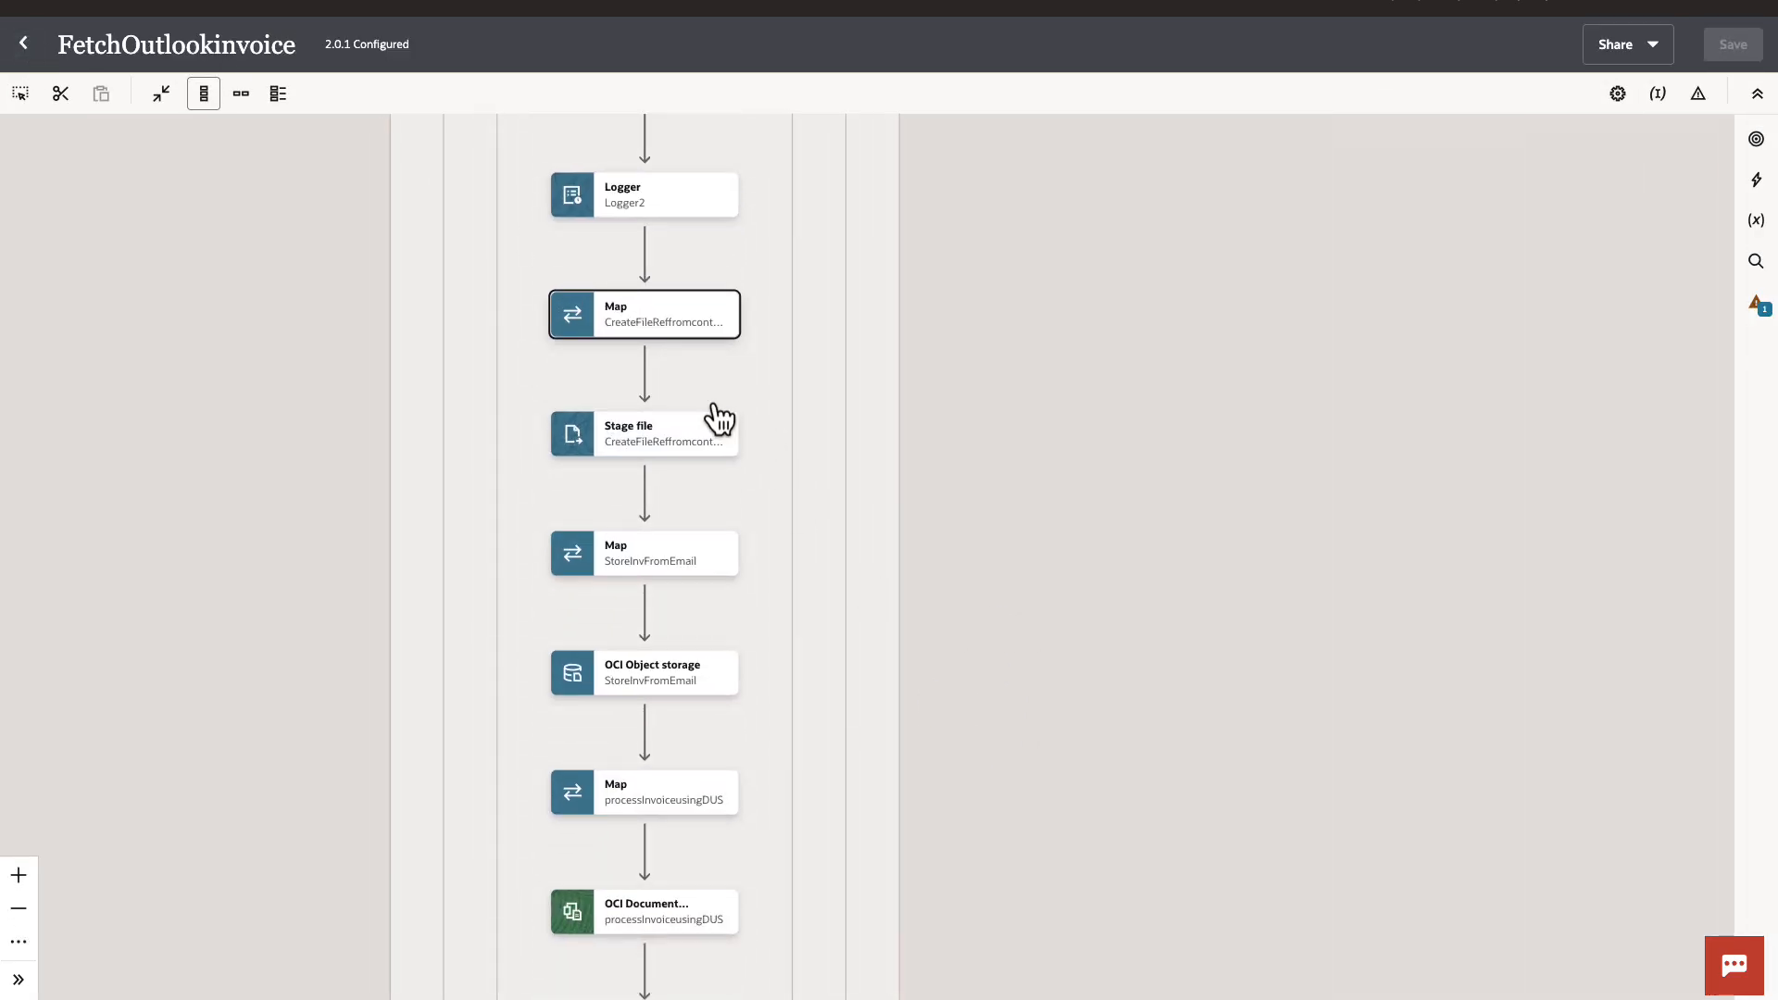
mouse_move(718, 441)
mouse_move(675, 683)
left_click(1758, 180)
left_click(1758, 180)
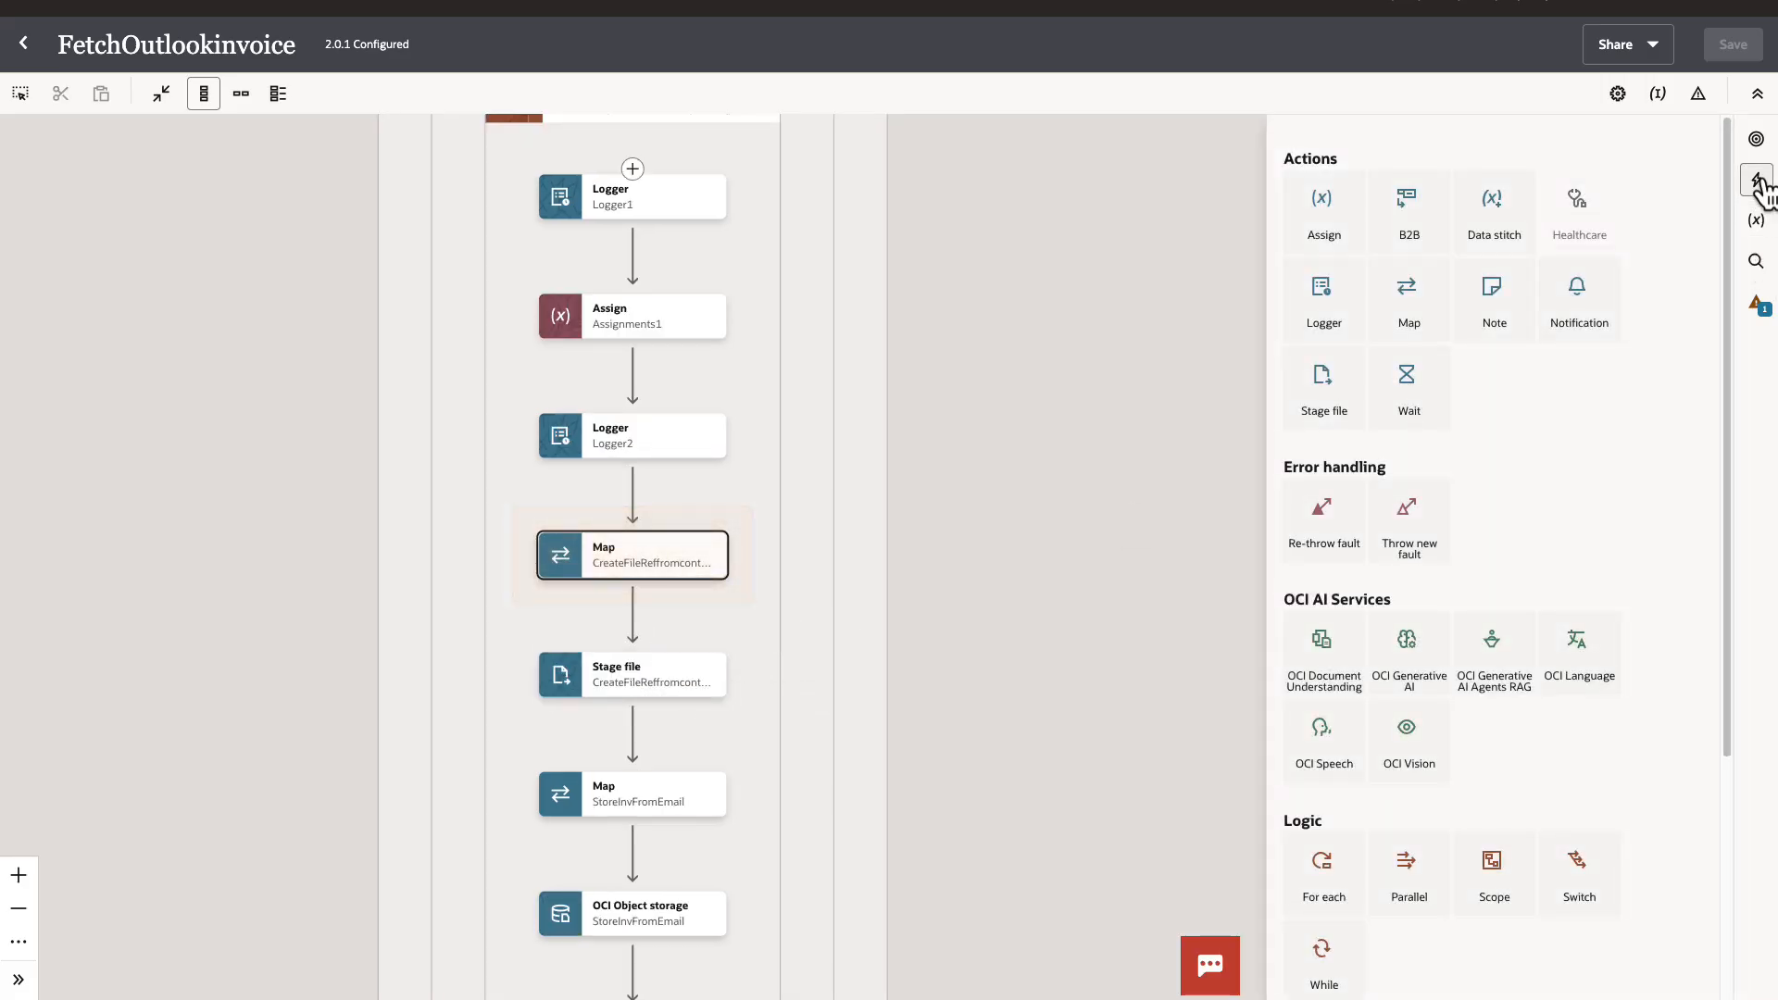
scroll(1576, 530, "down", 4)
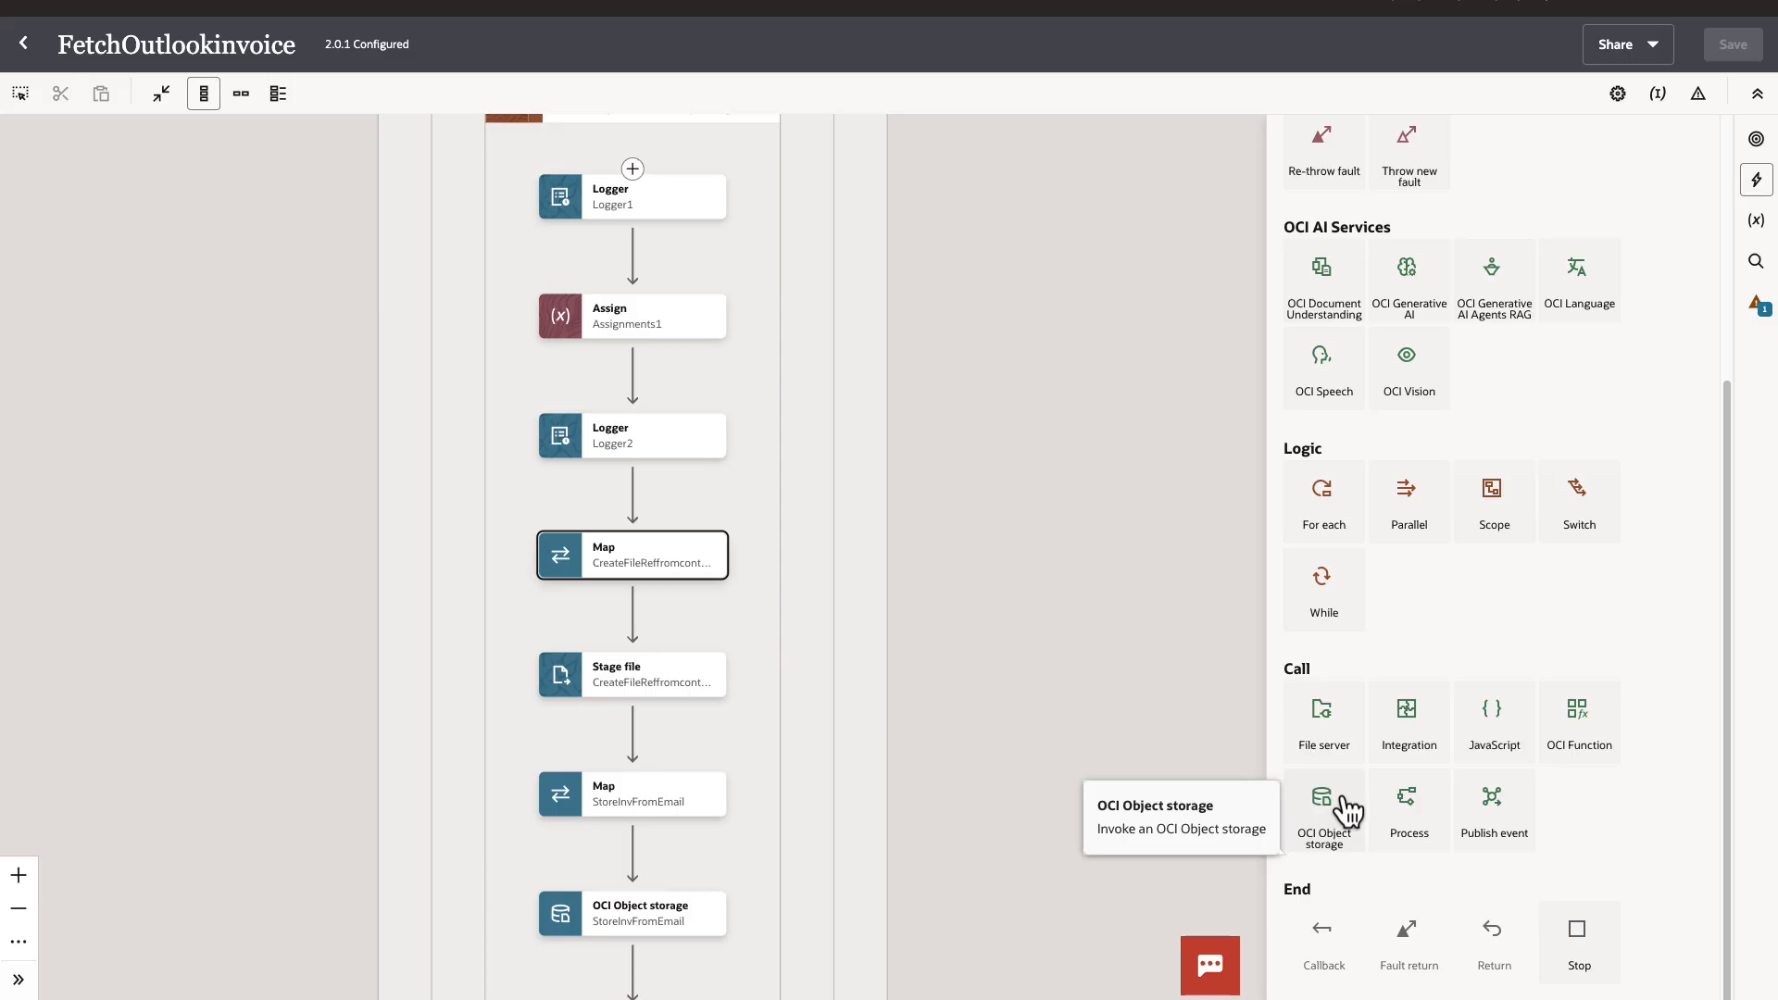
mouse_move(633, 625)
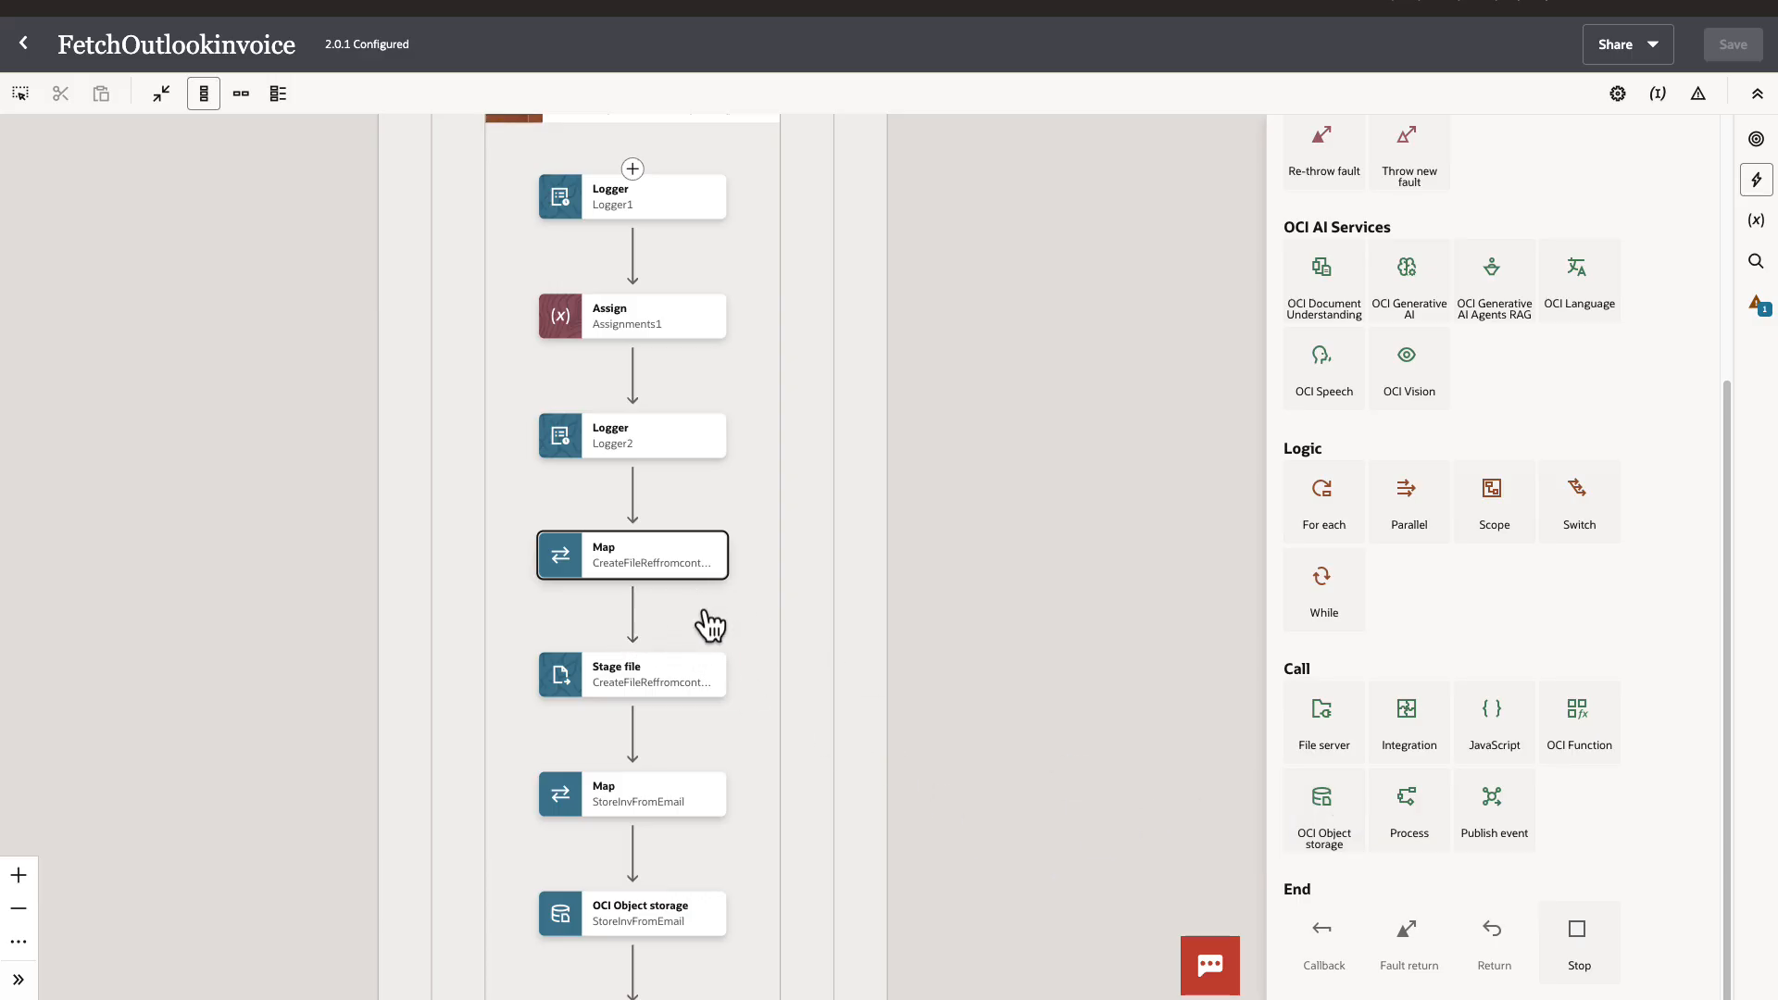
Open the configuration of the StoreInvFromEmail OCI Object storage action below the stage file action
scroll(816, 810, "down", 5)
scroll(815, 809, "up", 3)
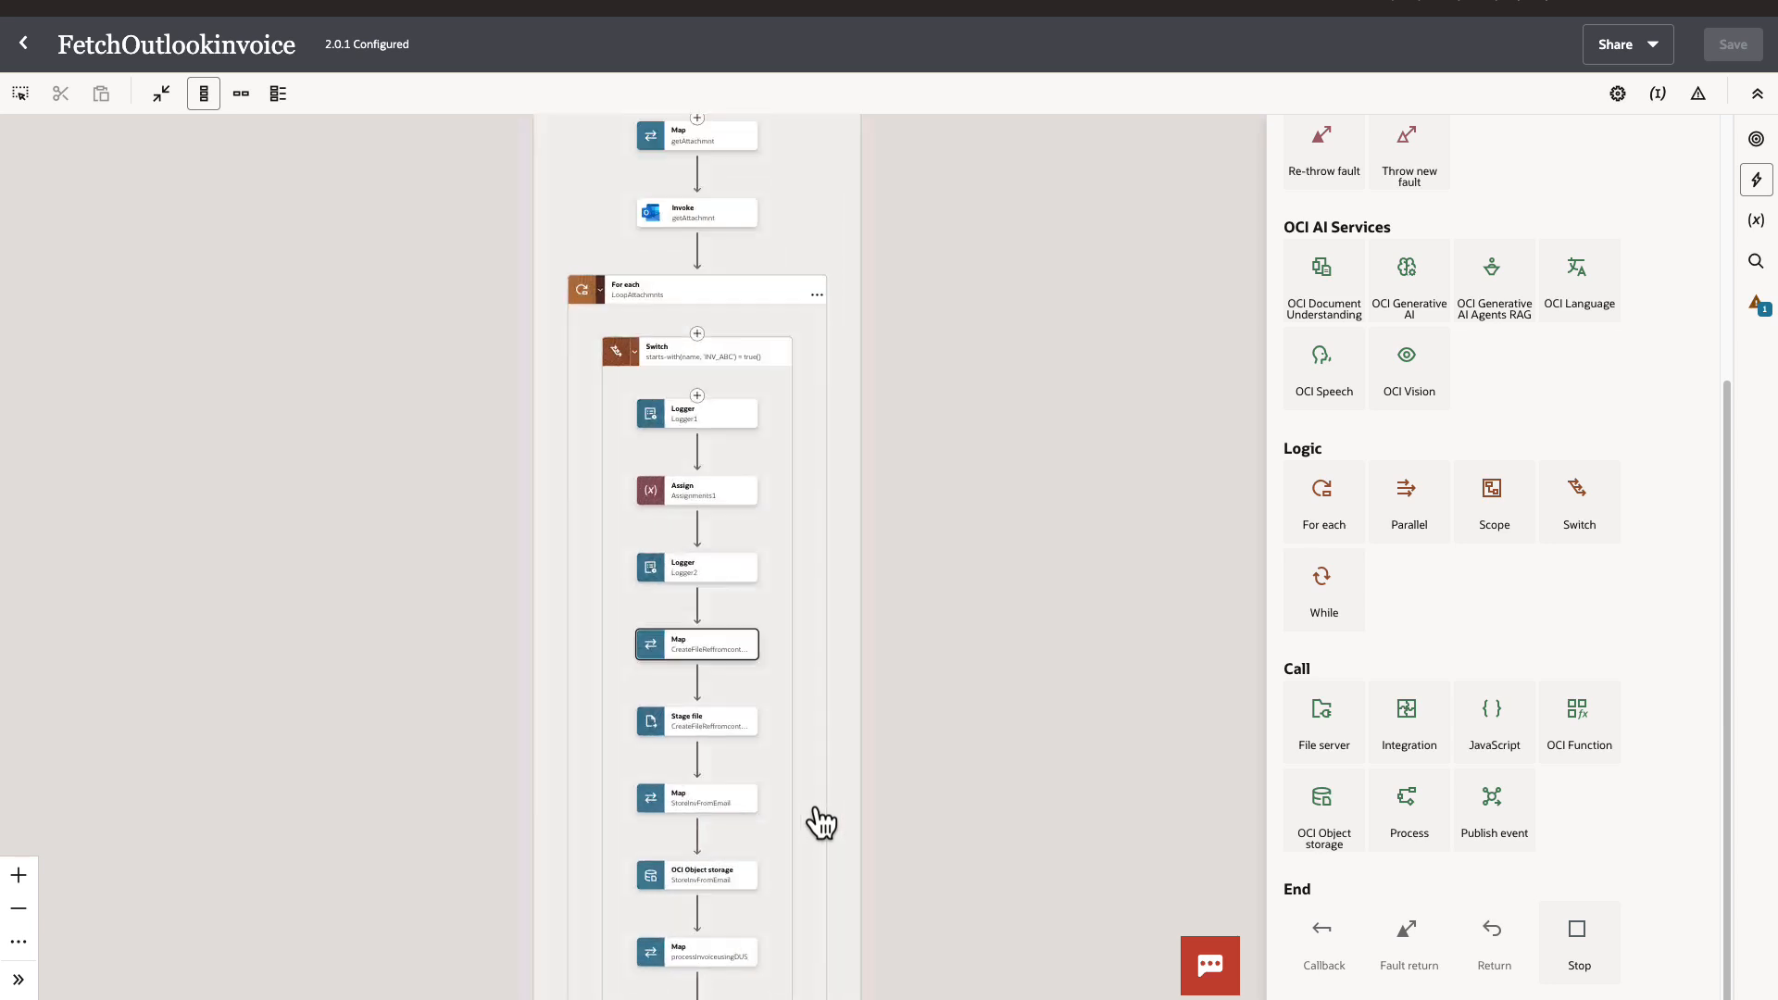
scroll(817, 822, "up", 3)
left_click_drag(1084, 738, 1144, 545)
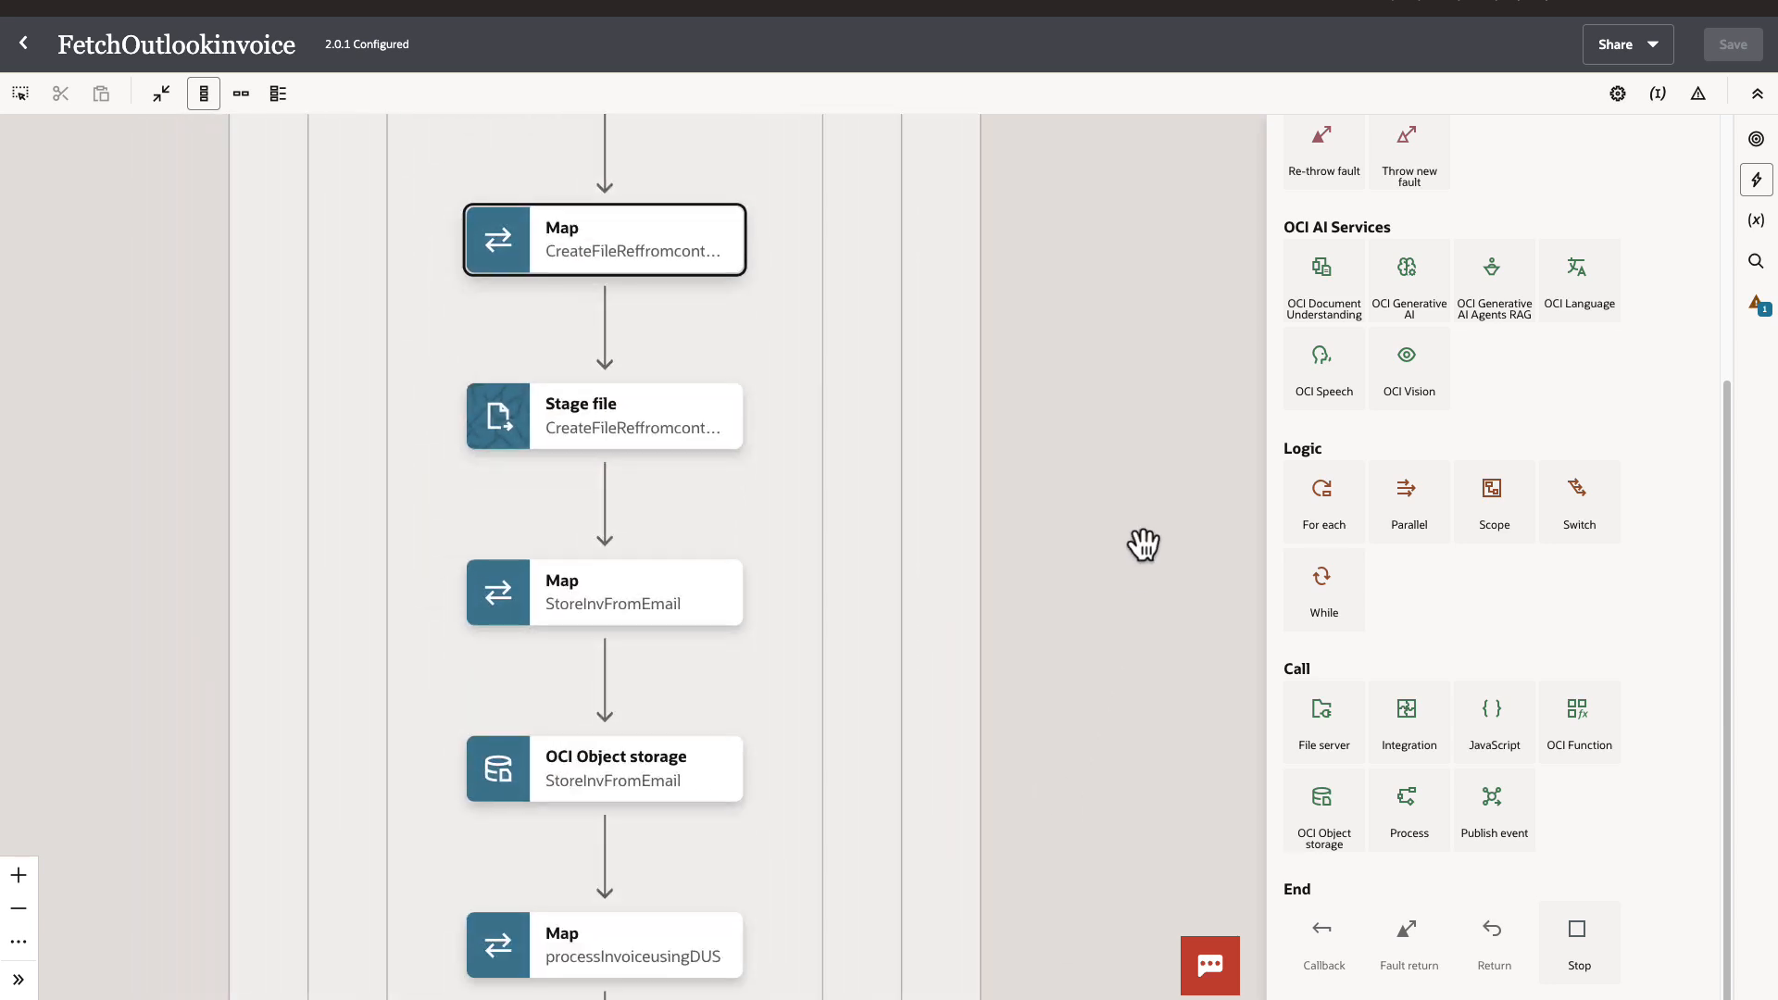
left_click_drag(1131, 670, 1140, 485)
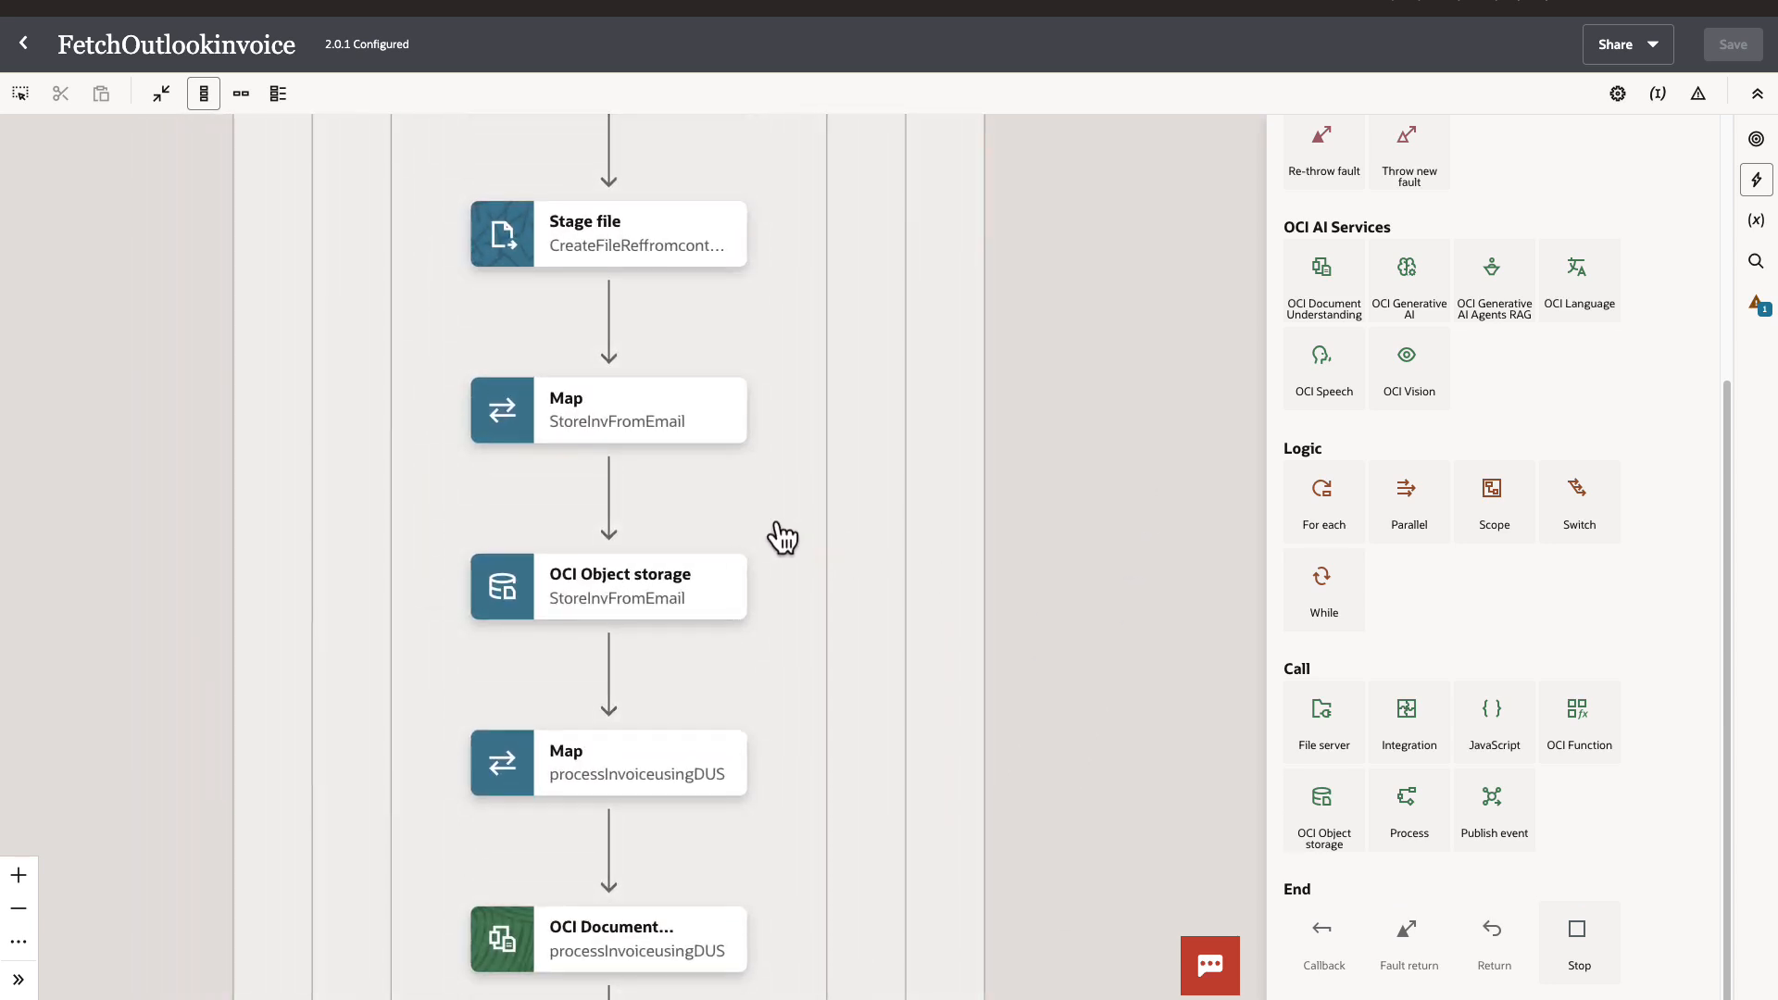
left_click(692, 602)
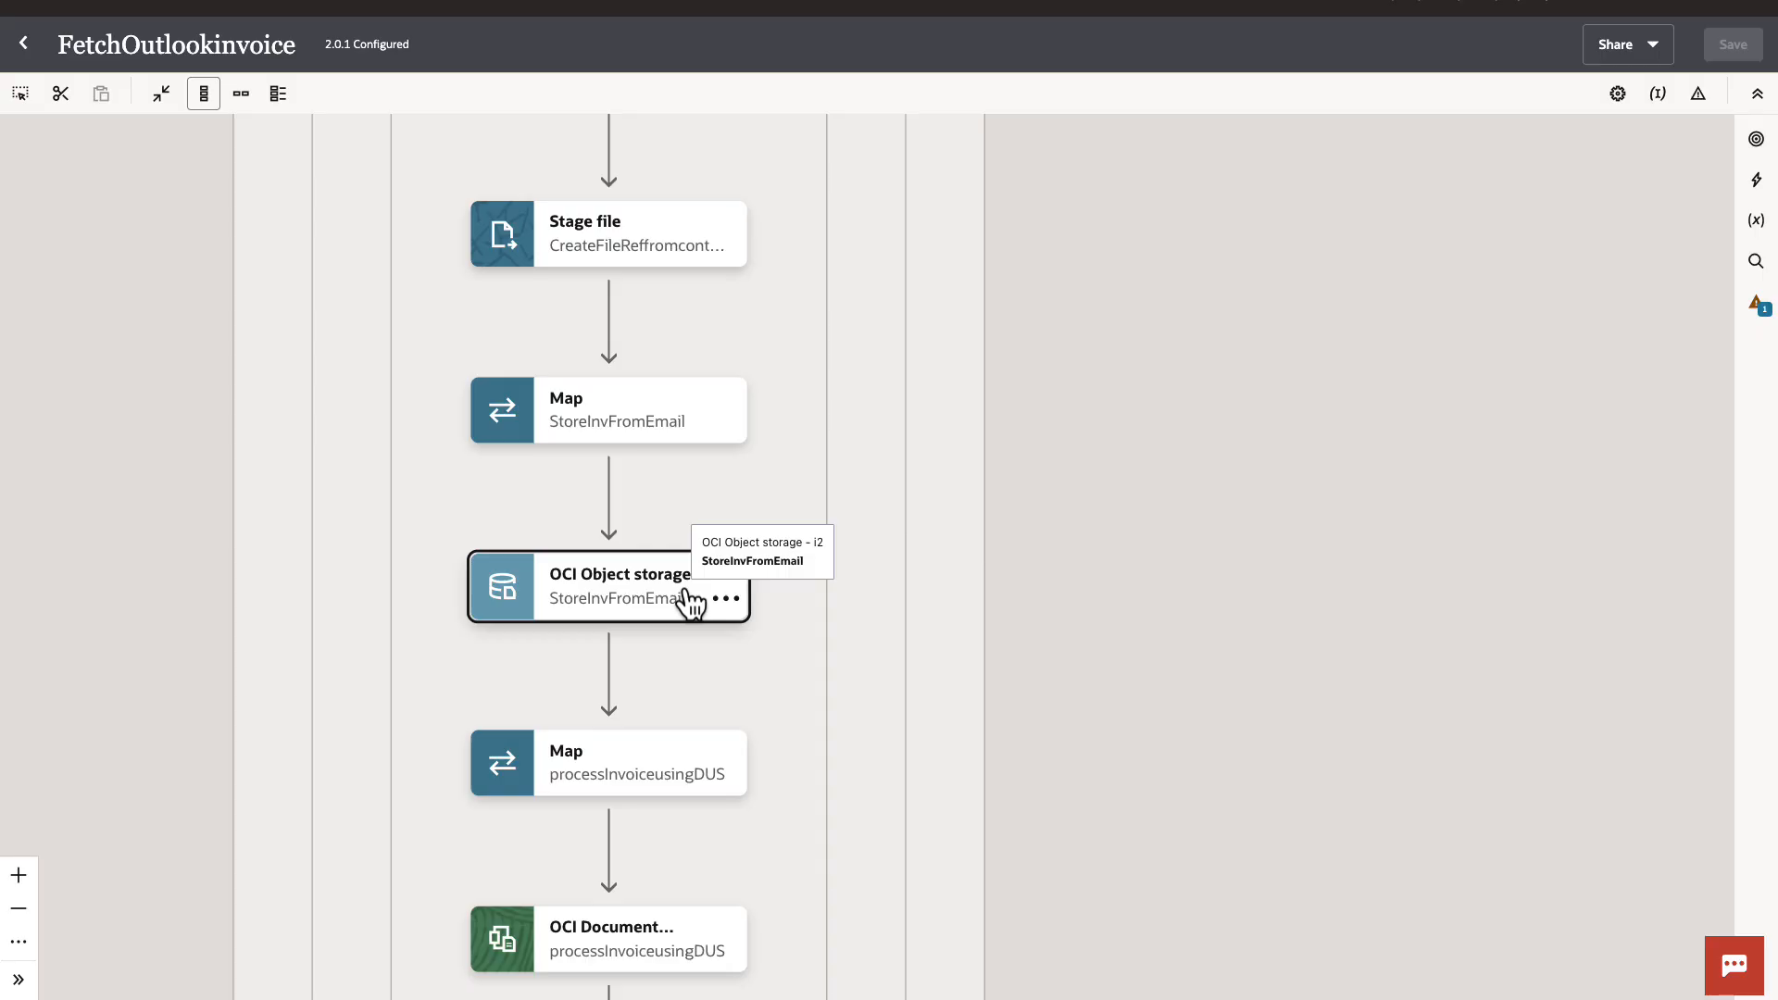
double_click(642, 595)
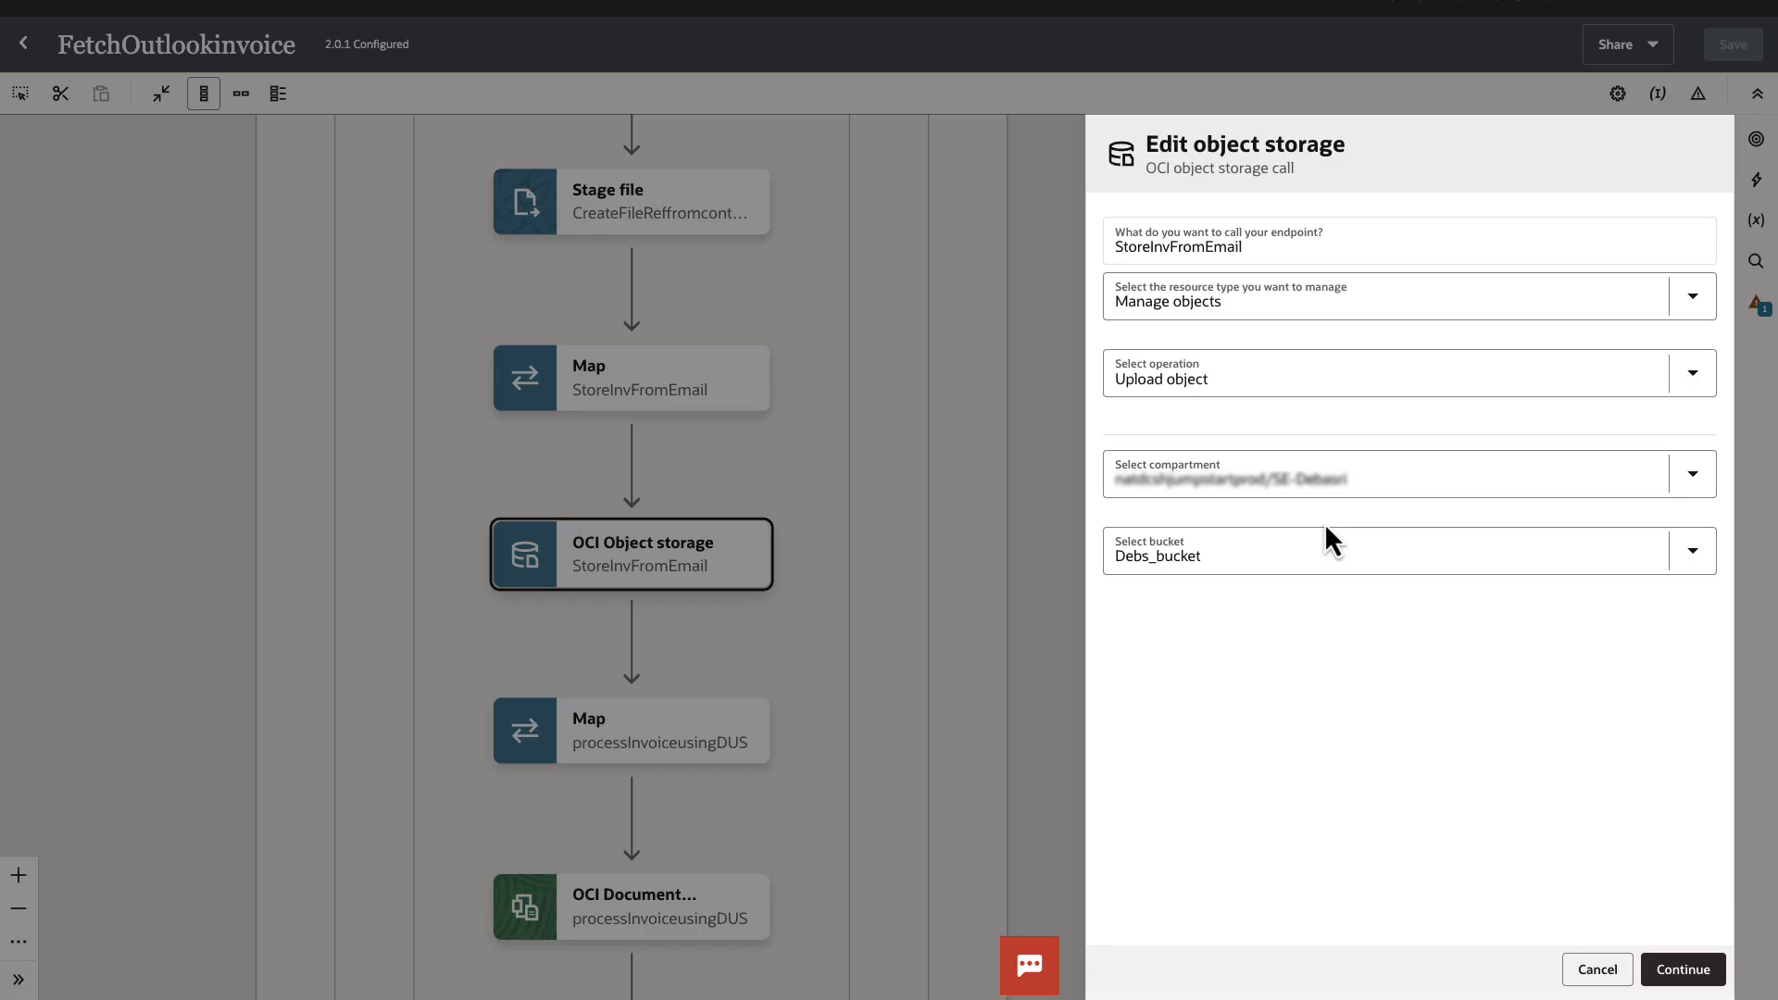
Review the object storage call's resource type and compartment options, keeping Manage objects, and cancel out of the configuration
left_click(1434, 310)
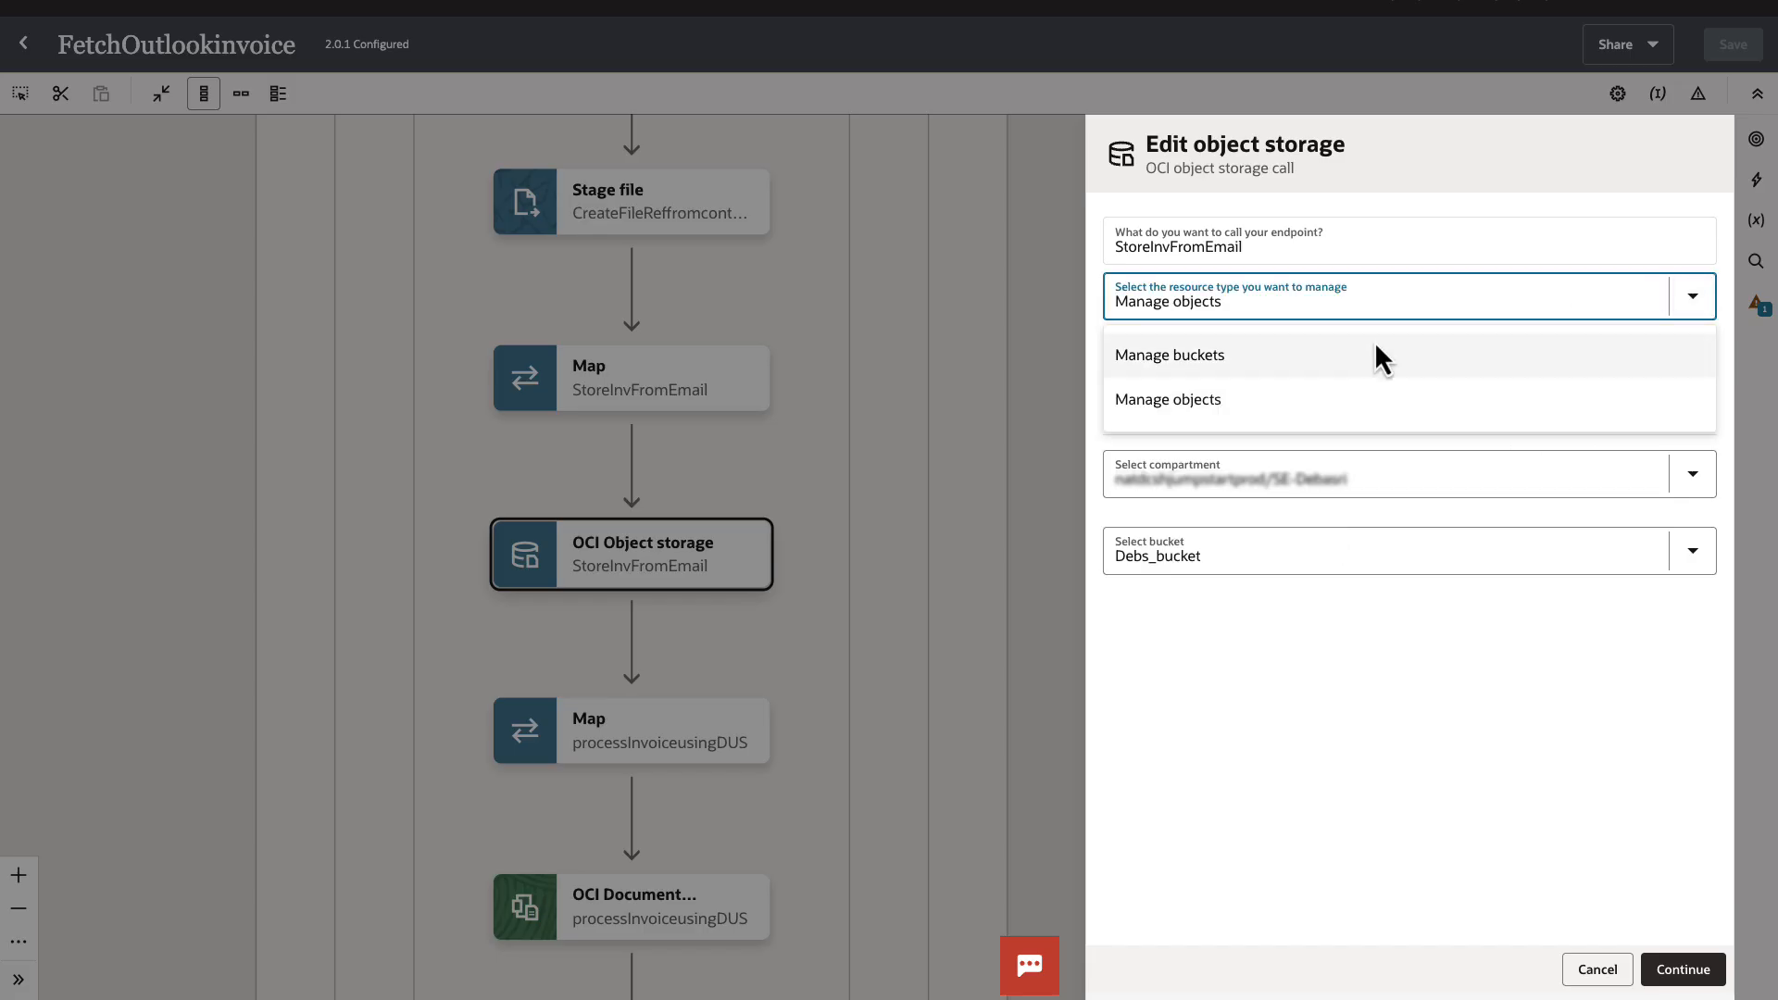
left_click(1340, 401)
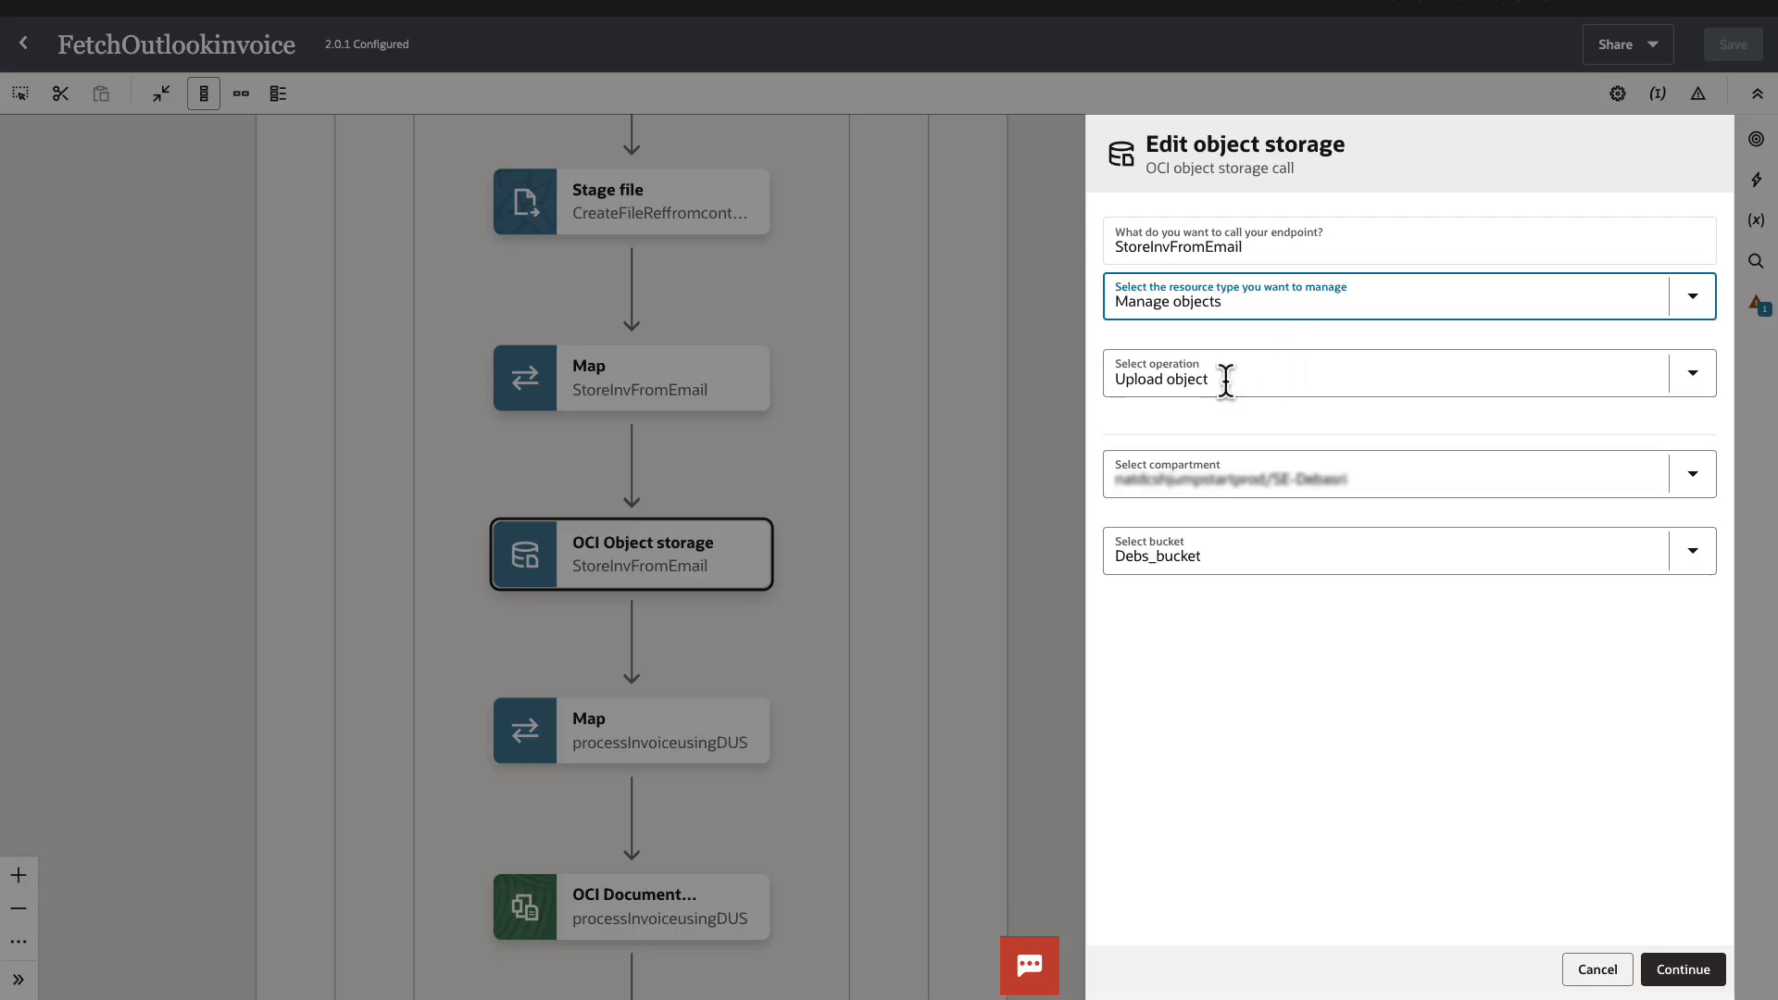
left_click(1697, 493)
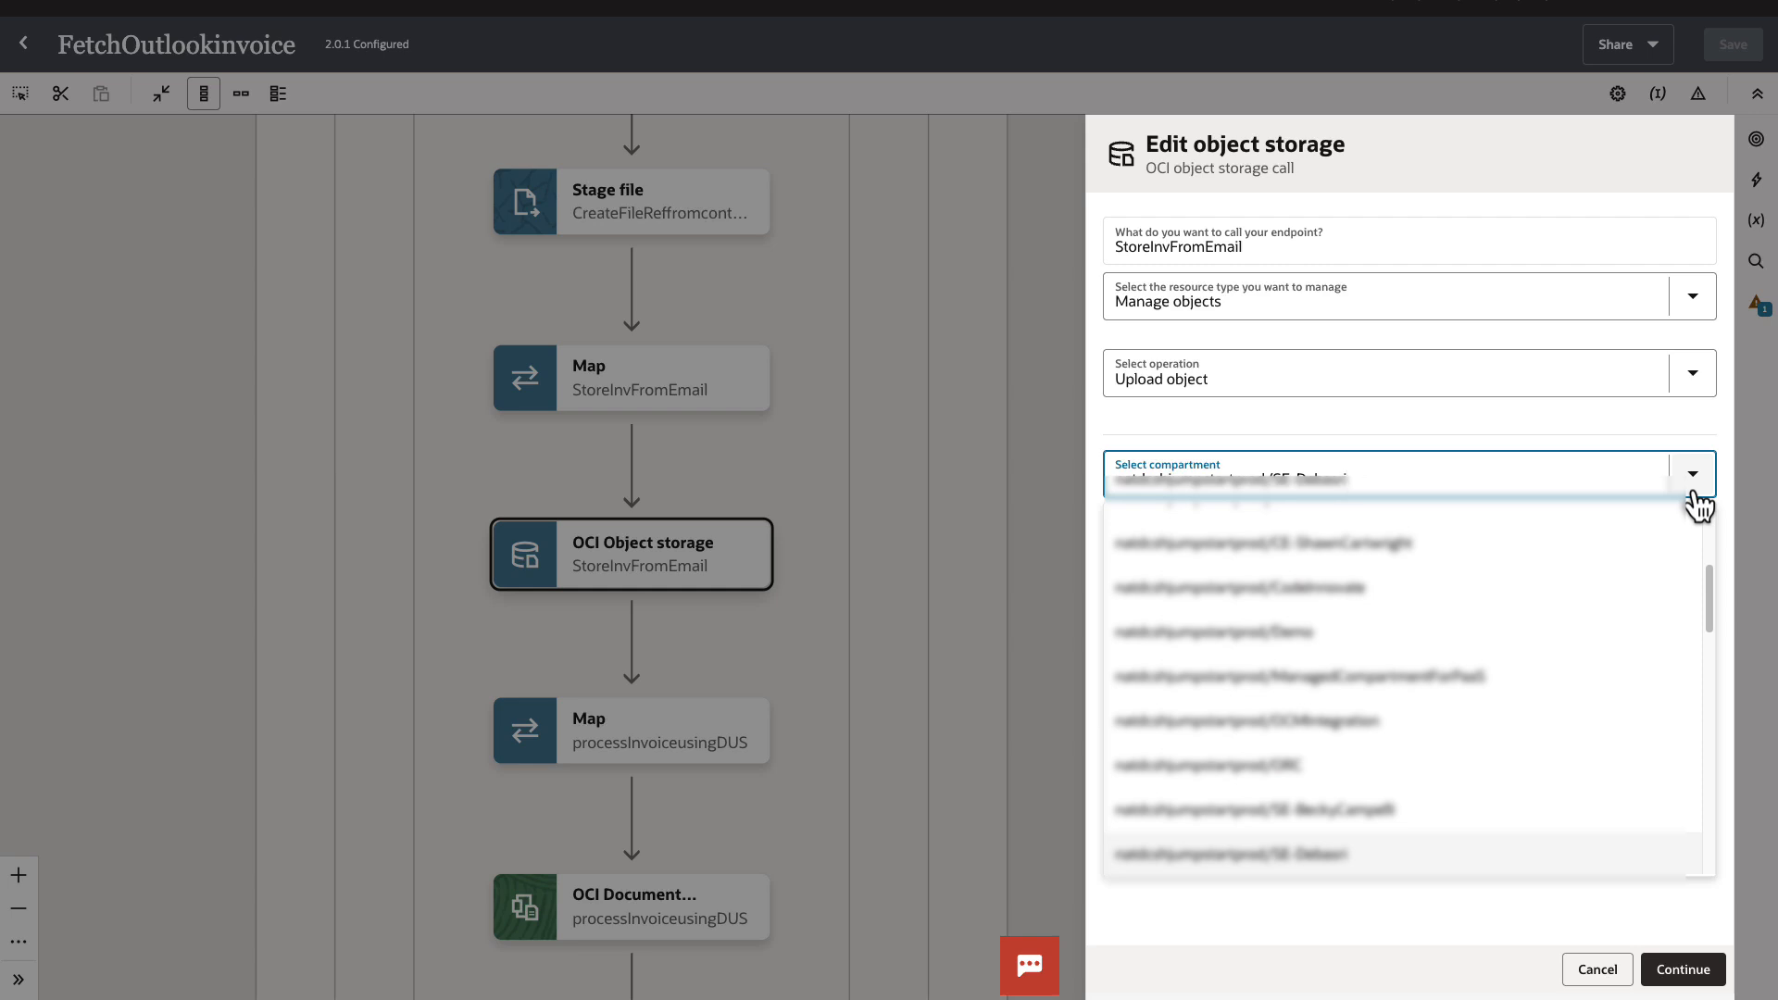
scroll(1658, 666, "up", 1)
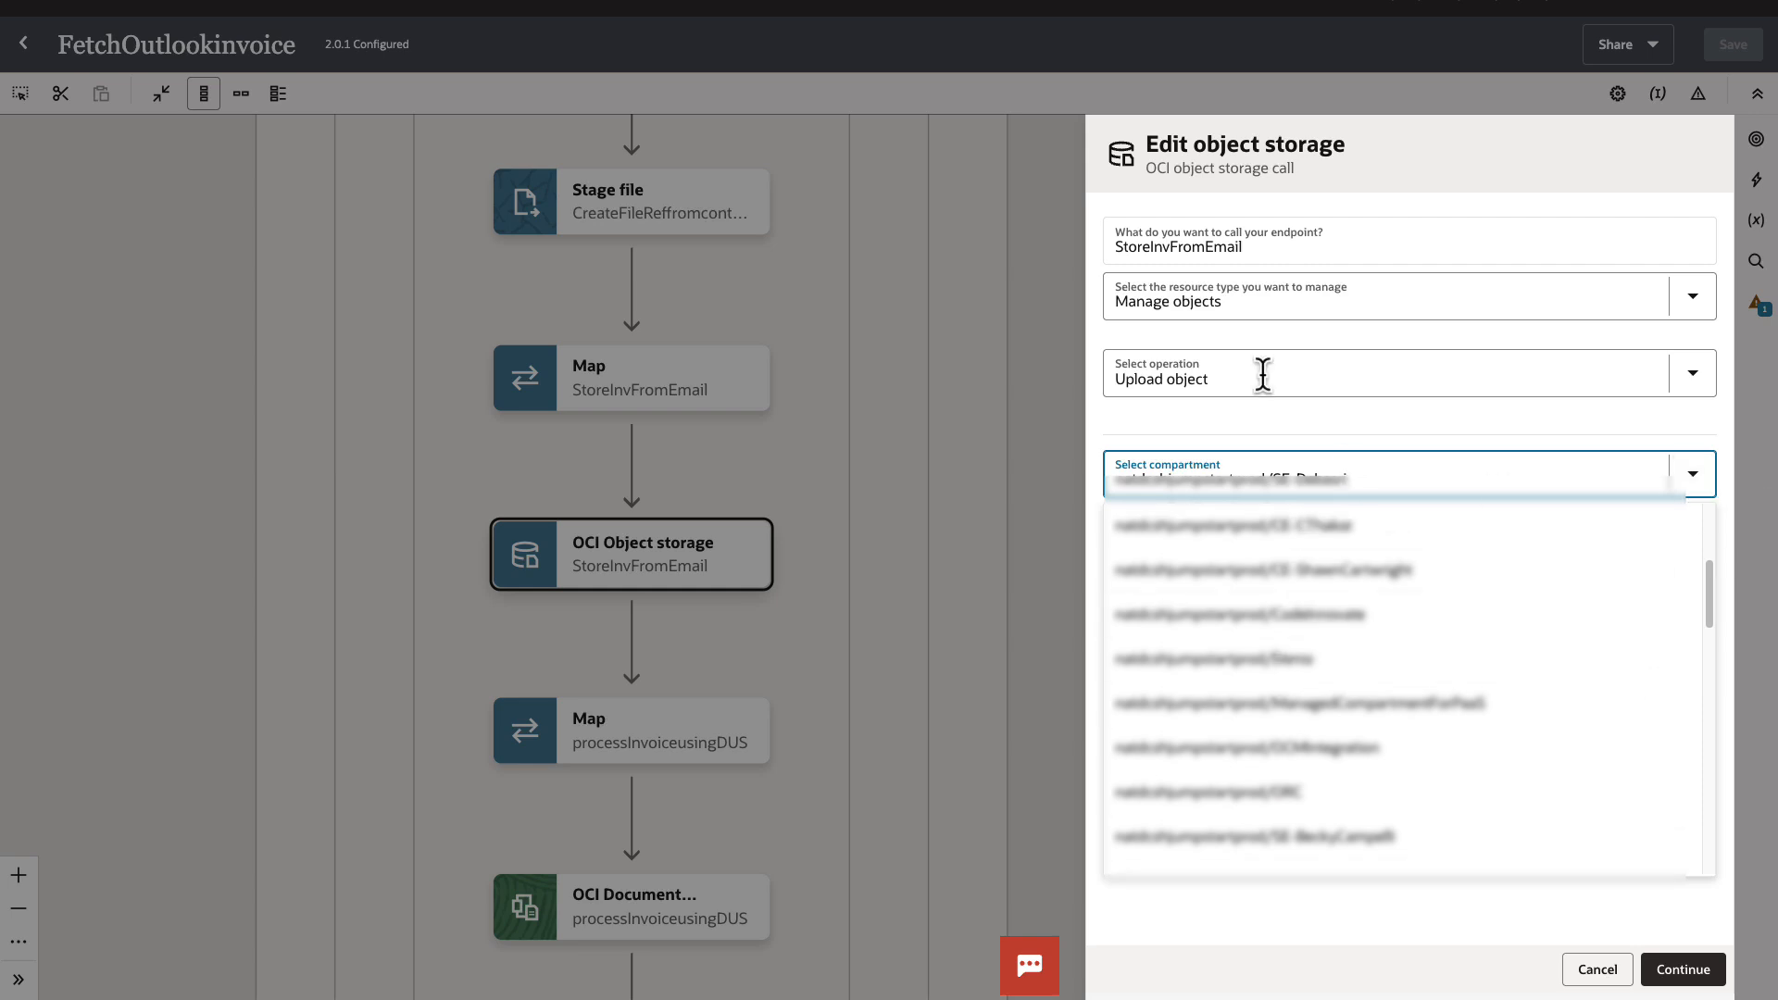
left_click(1286, 421)
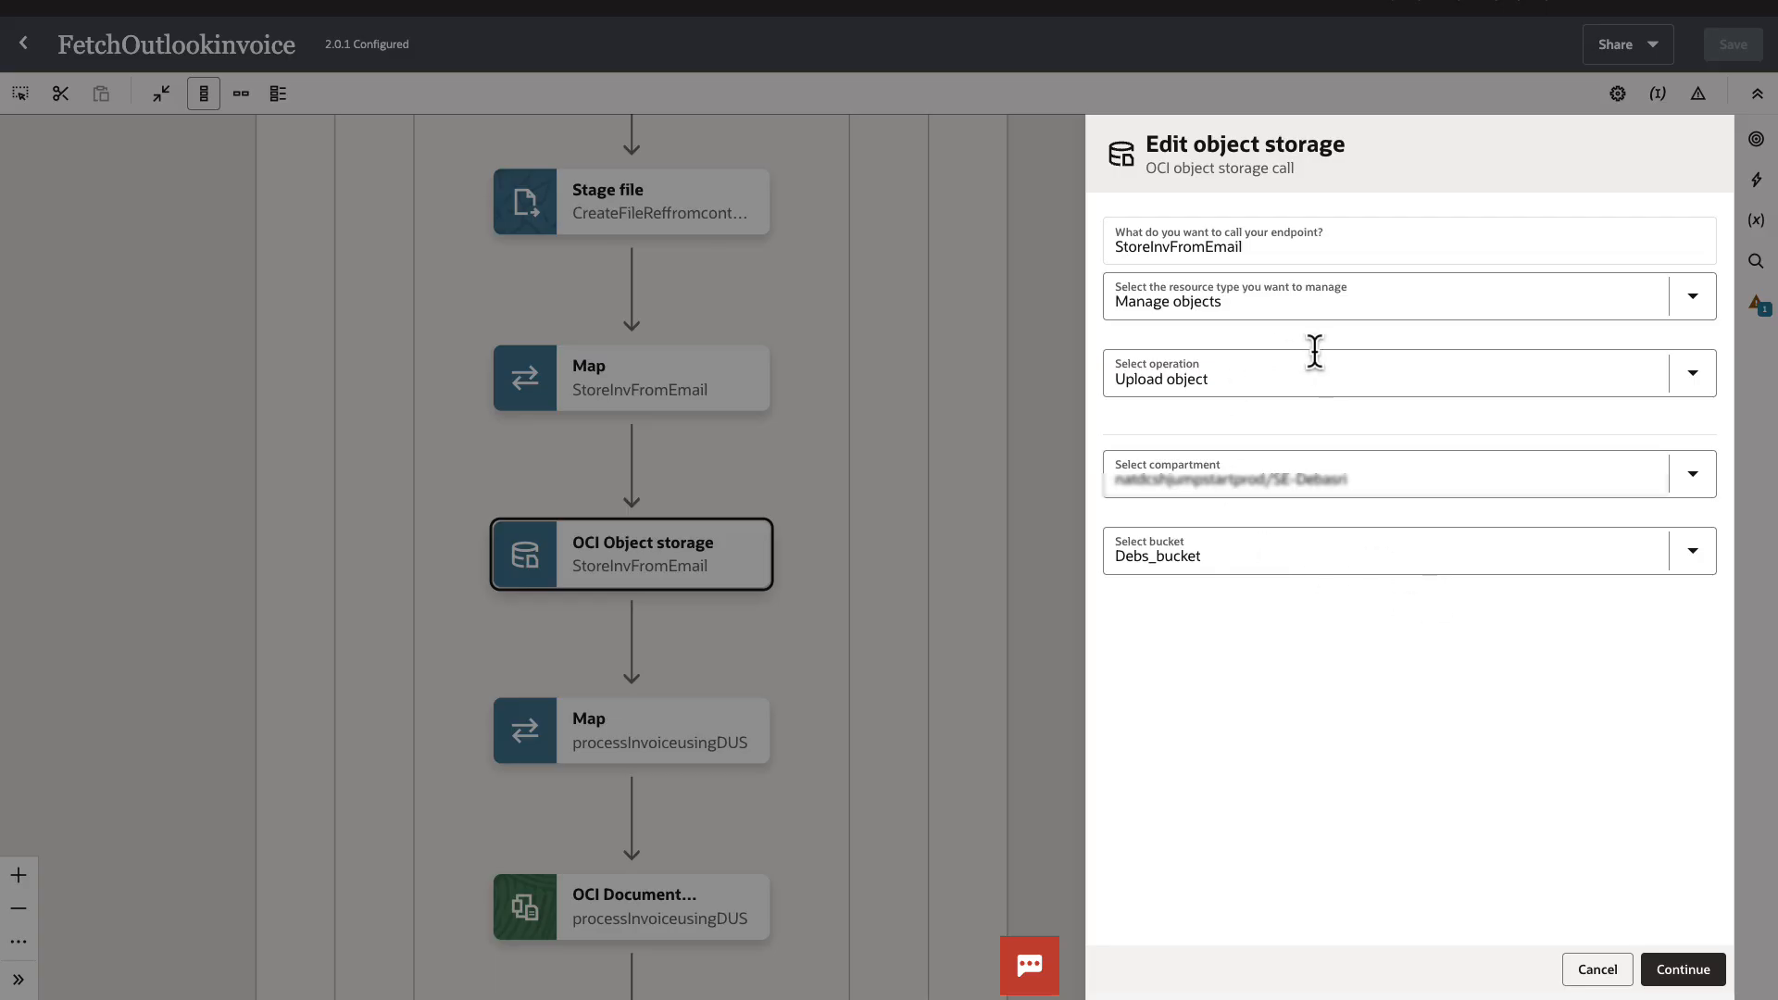
left_click(1618, 972)
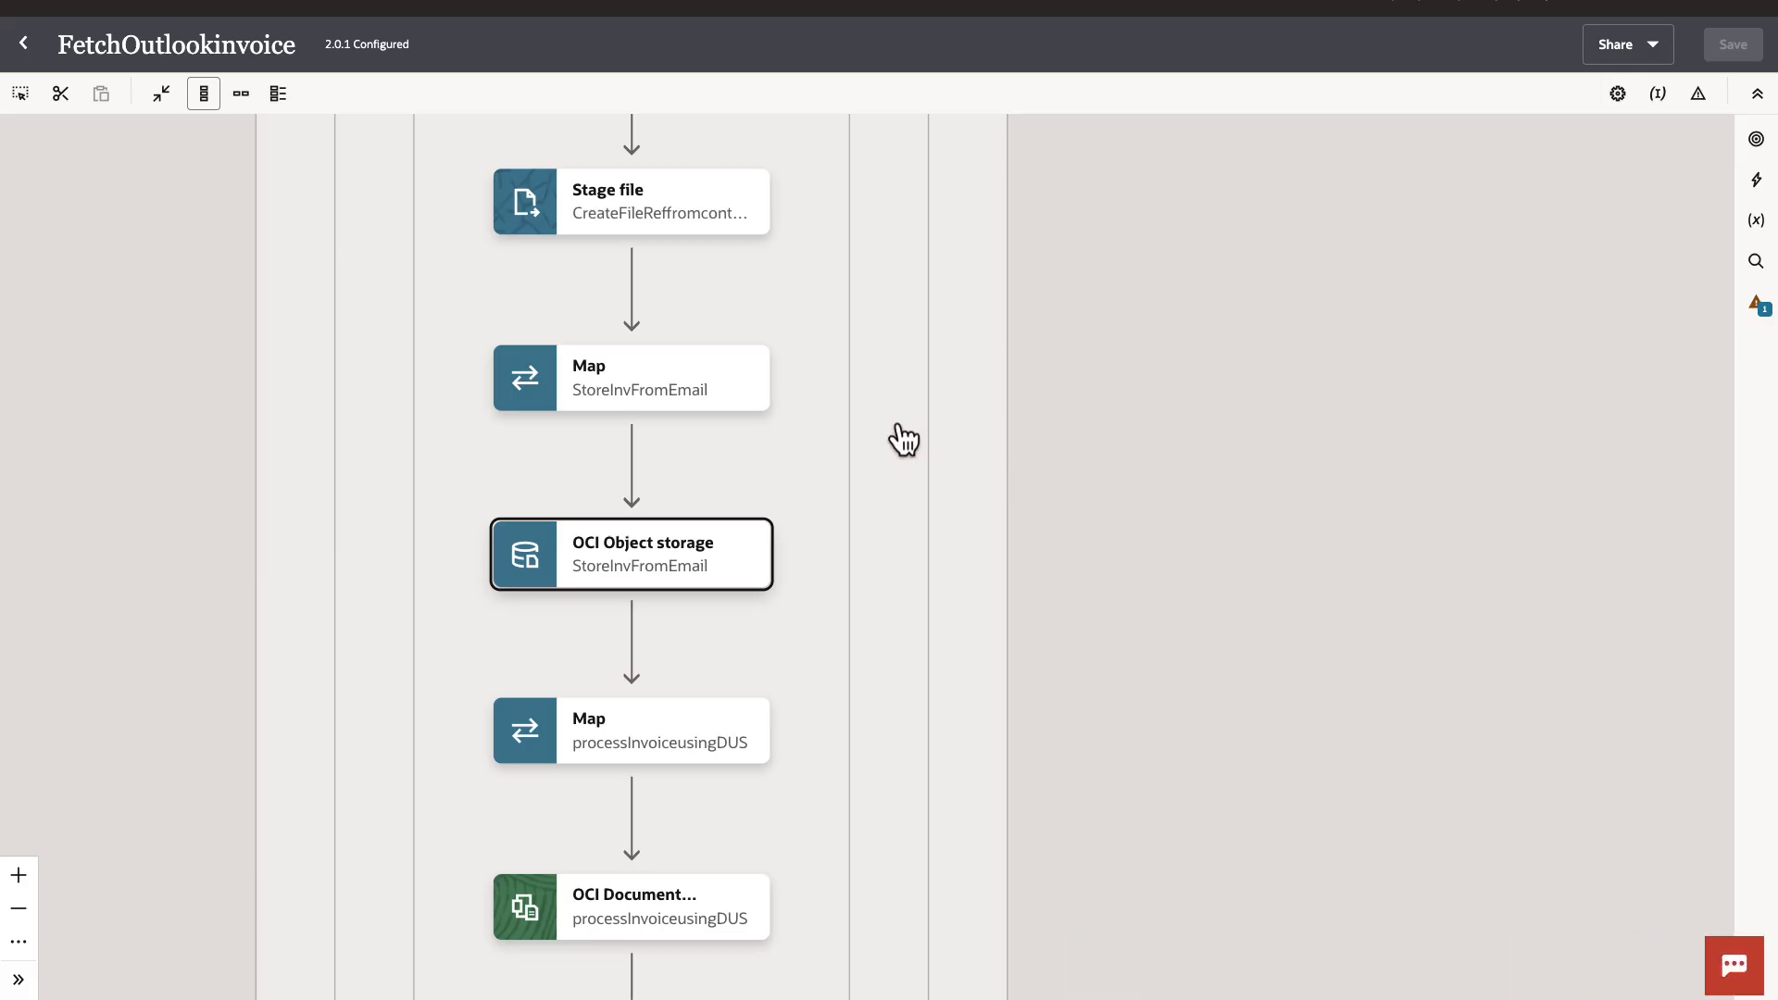
Inspect which stage file response field feeds the Stream Reference in the StoreInvFromEmail map, and return to the integration canvas
left_click(762, 391)
left_click(808, 428)
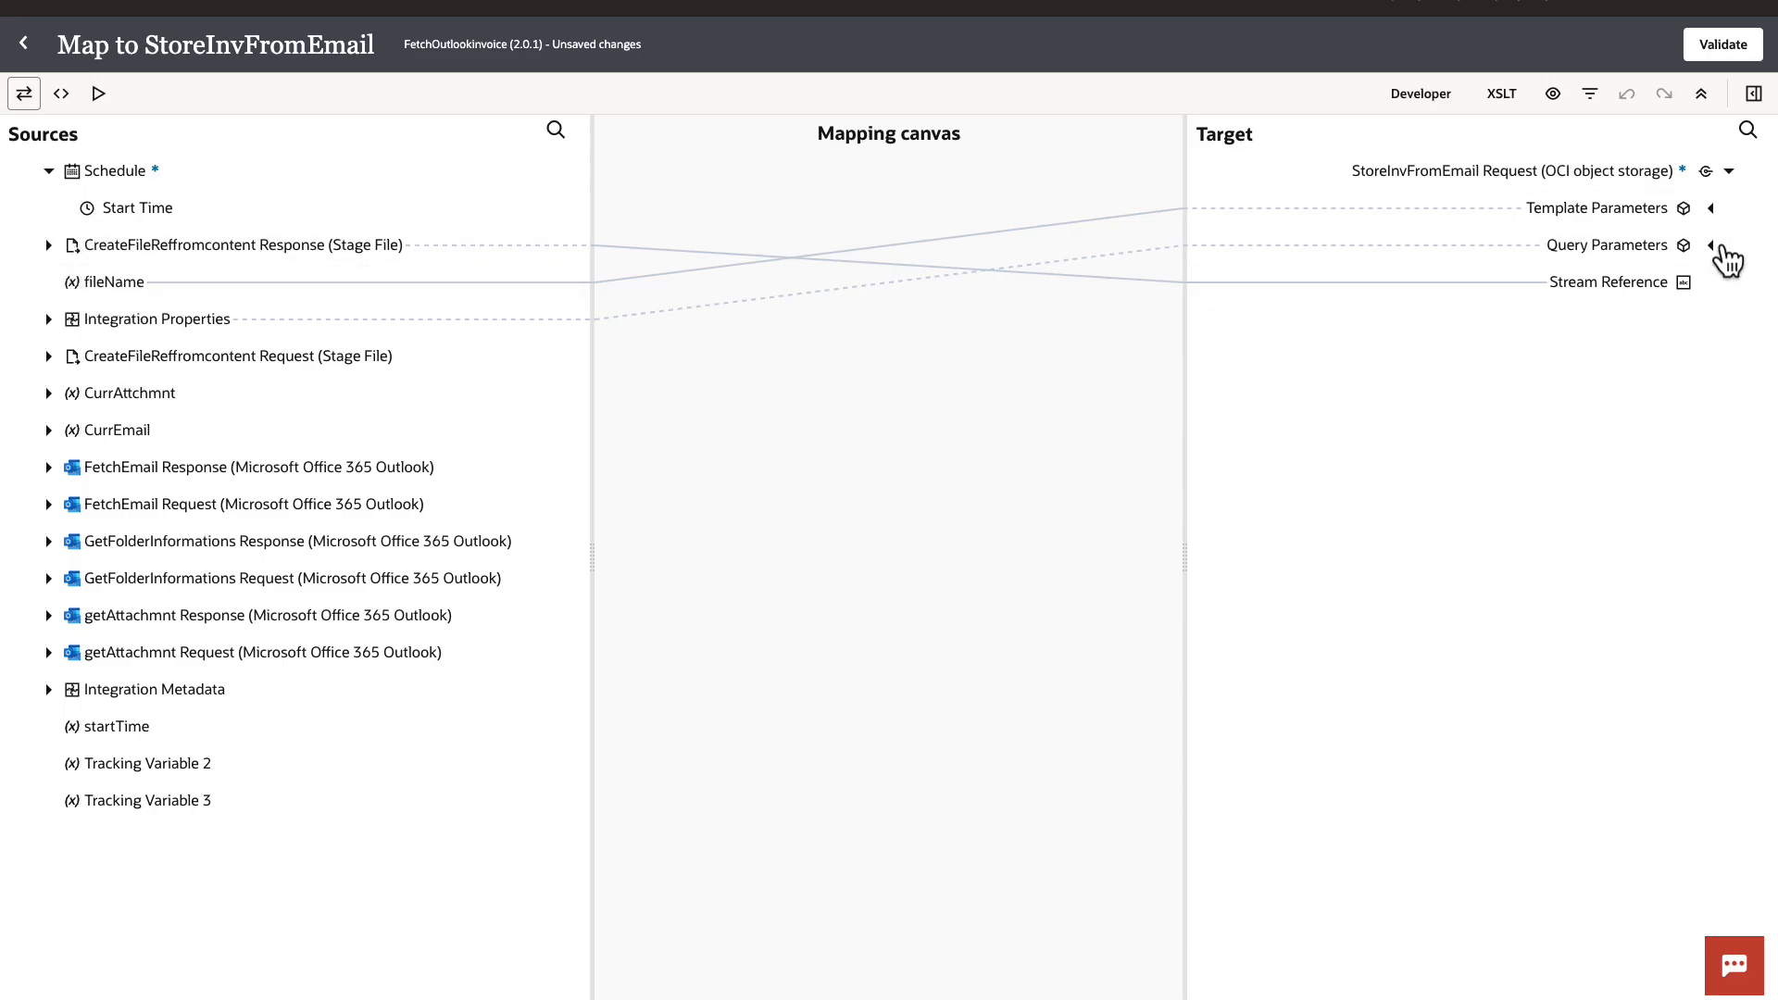
left_click(1711, 244)
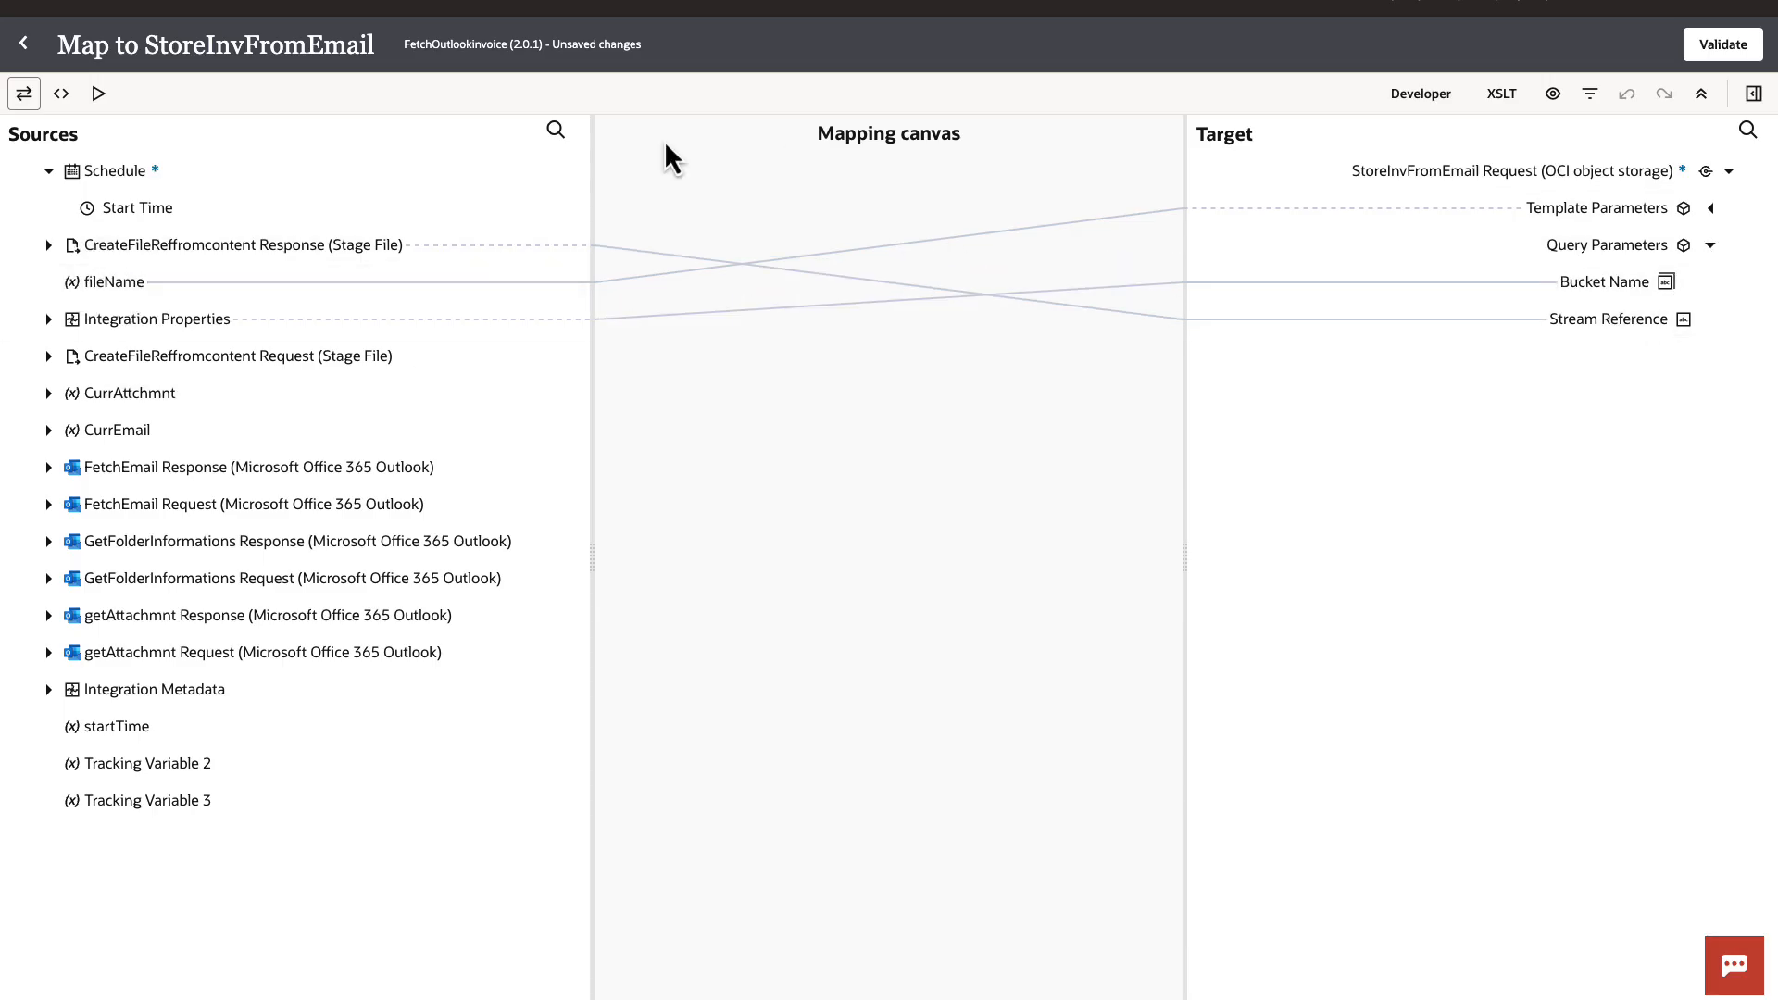
left_click(49, 244)
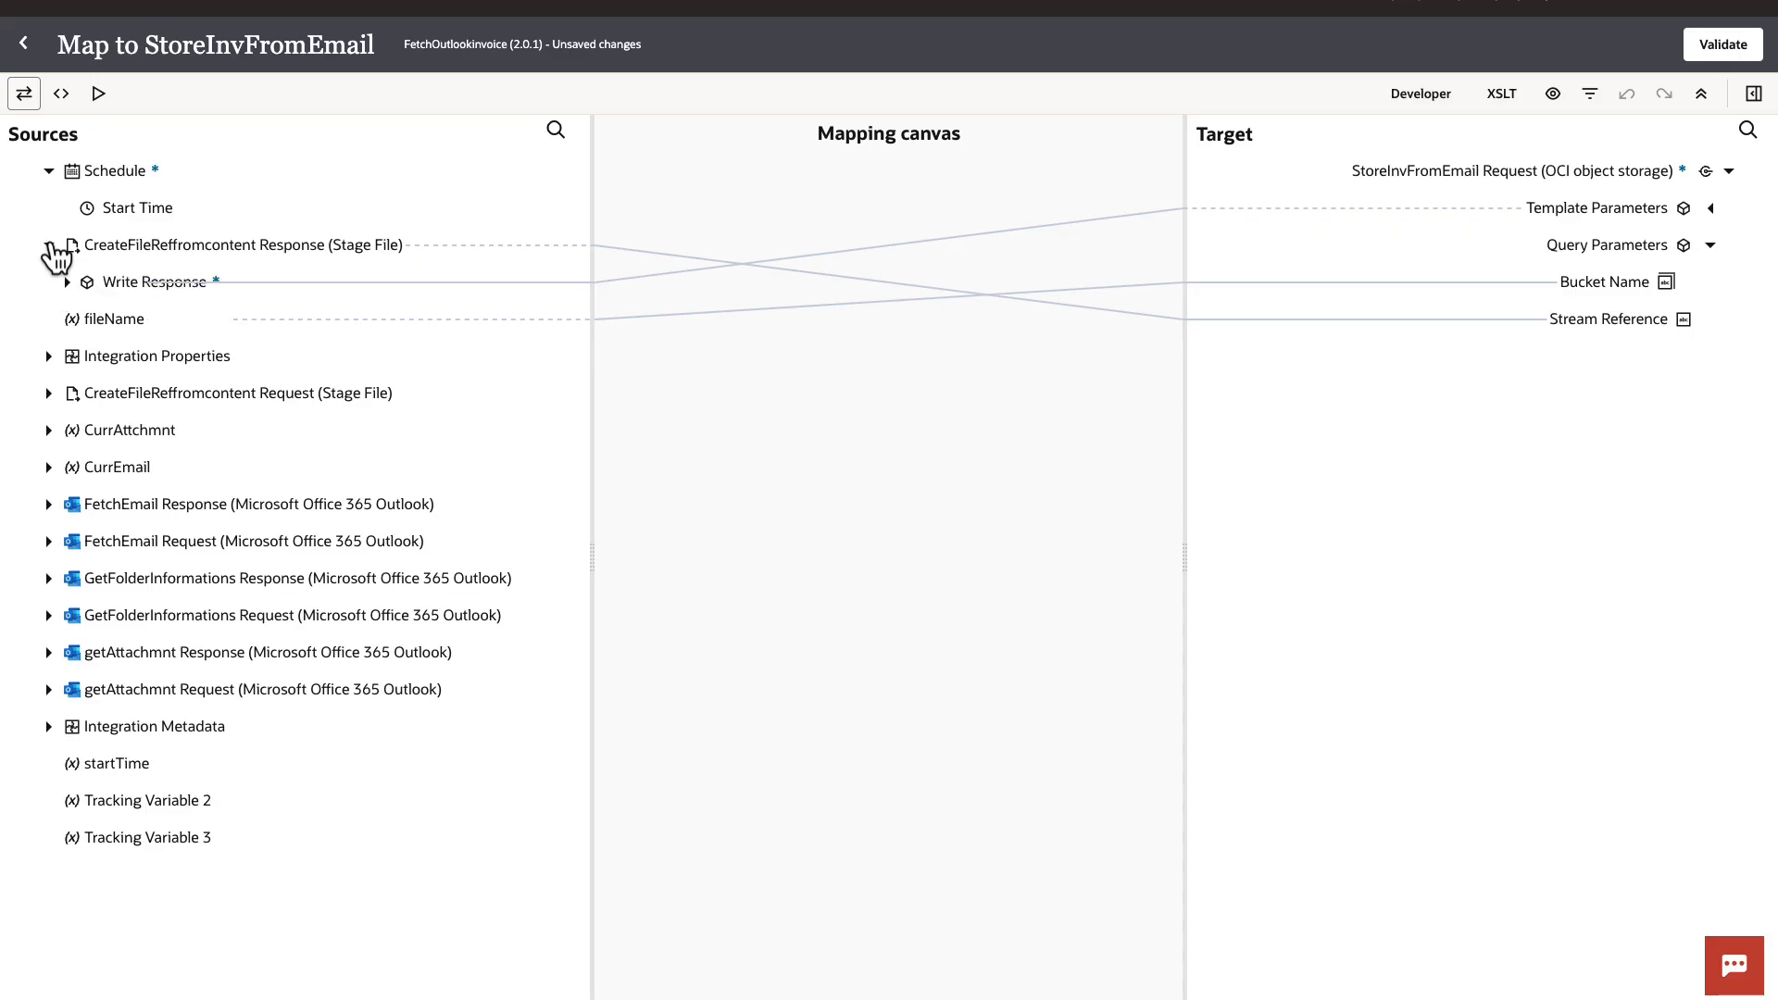
left_click(67, 282)
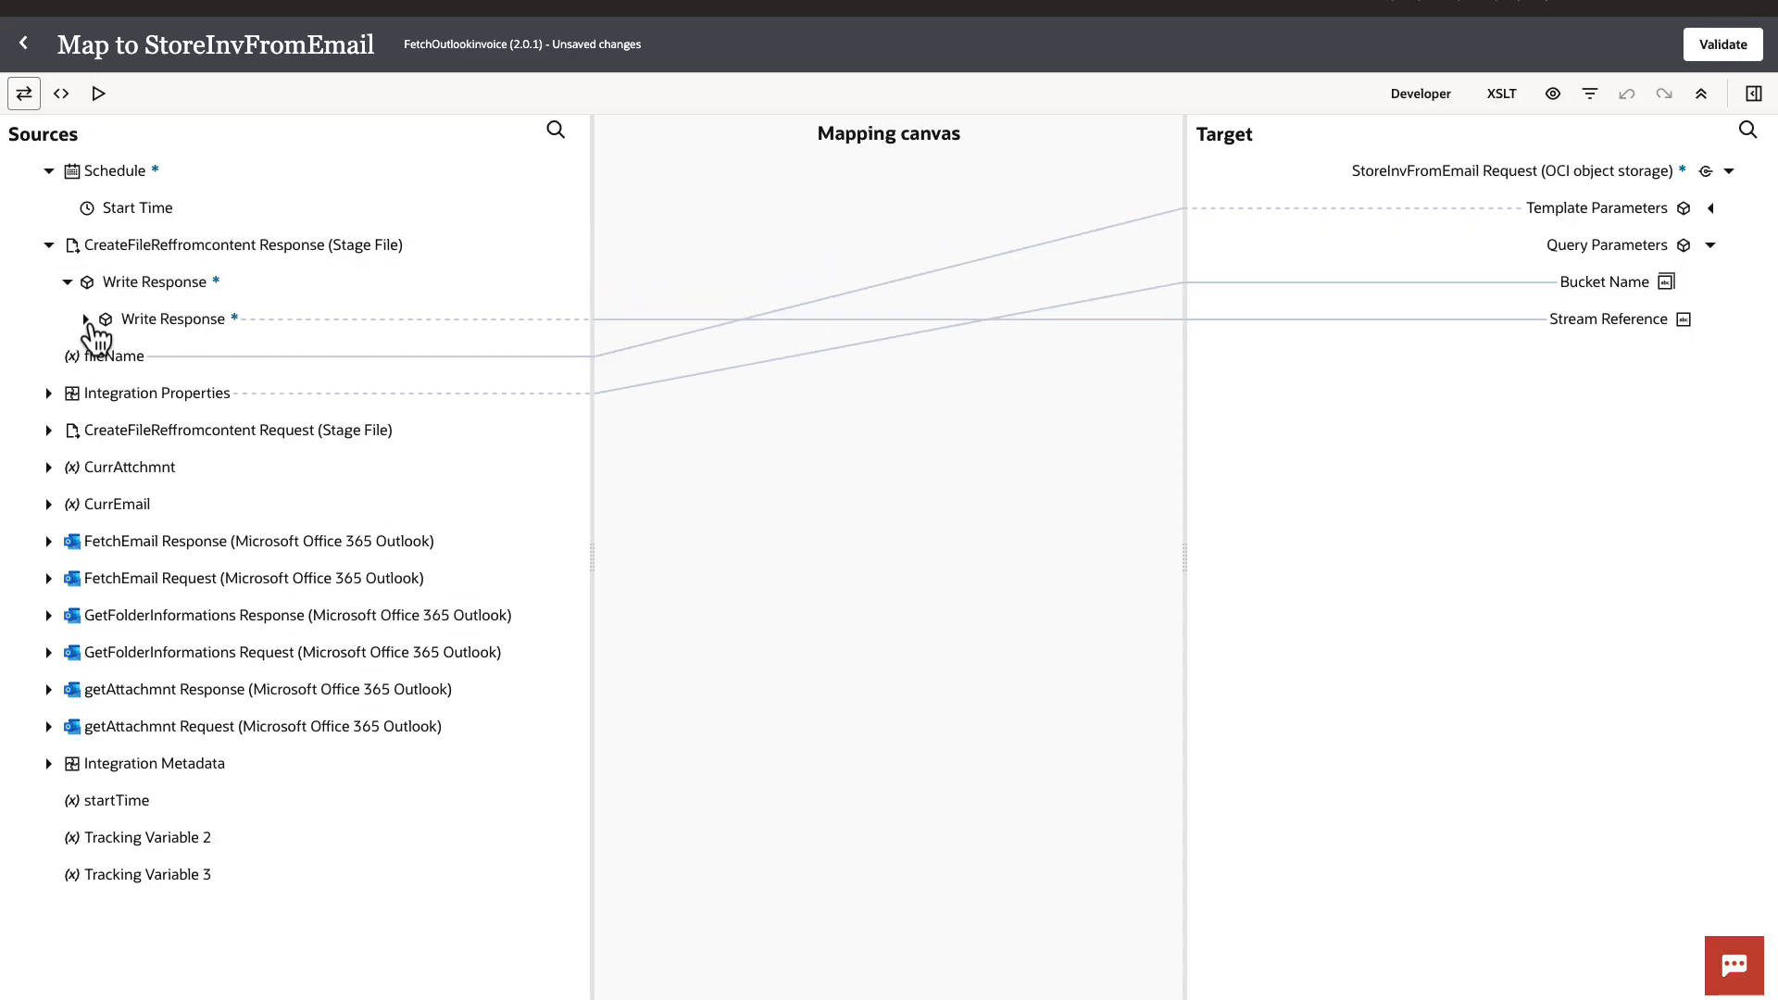
left_click(86, 318)
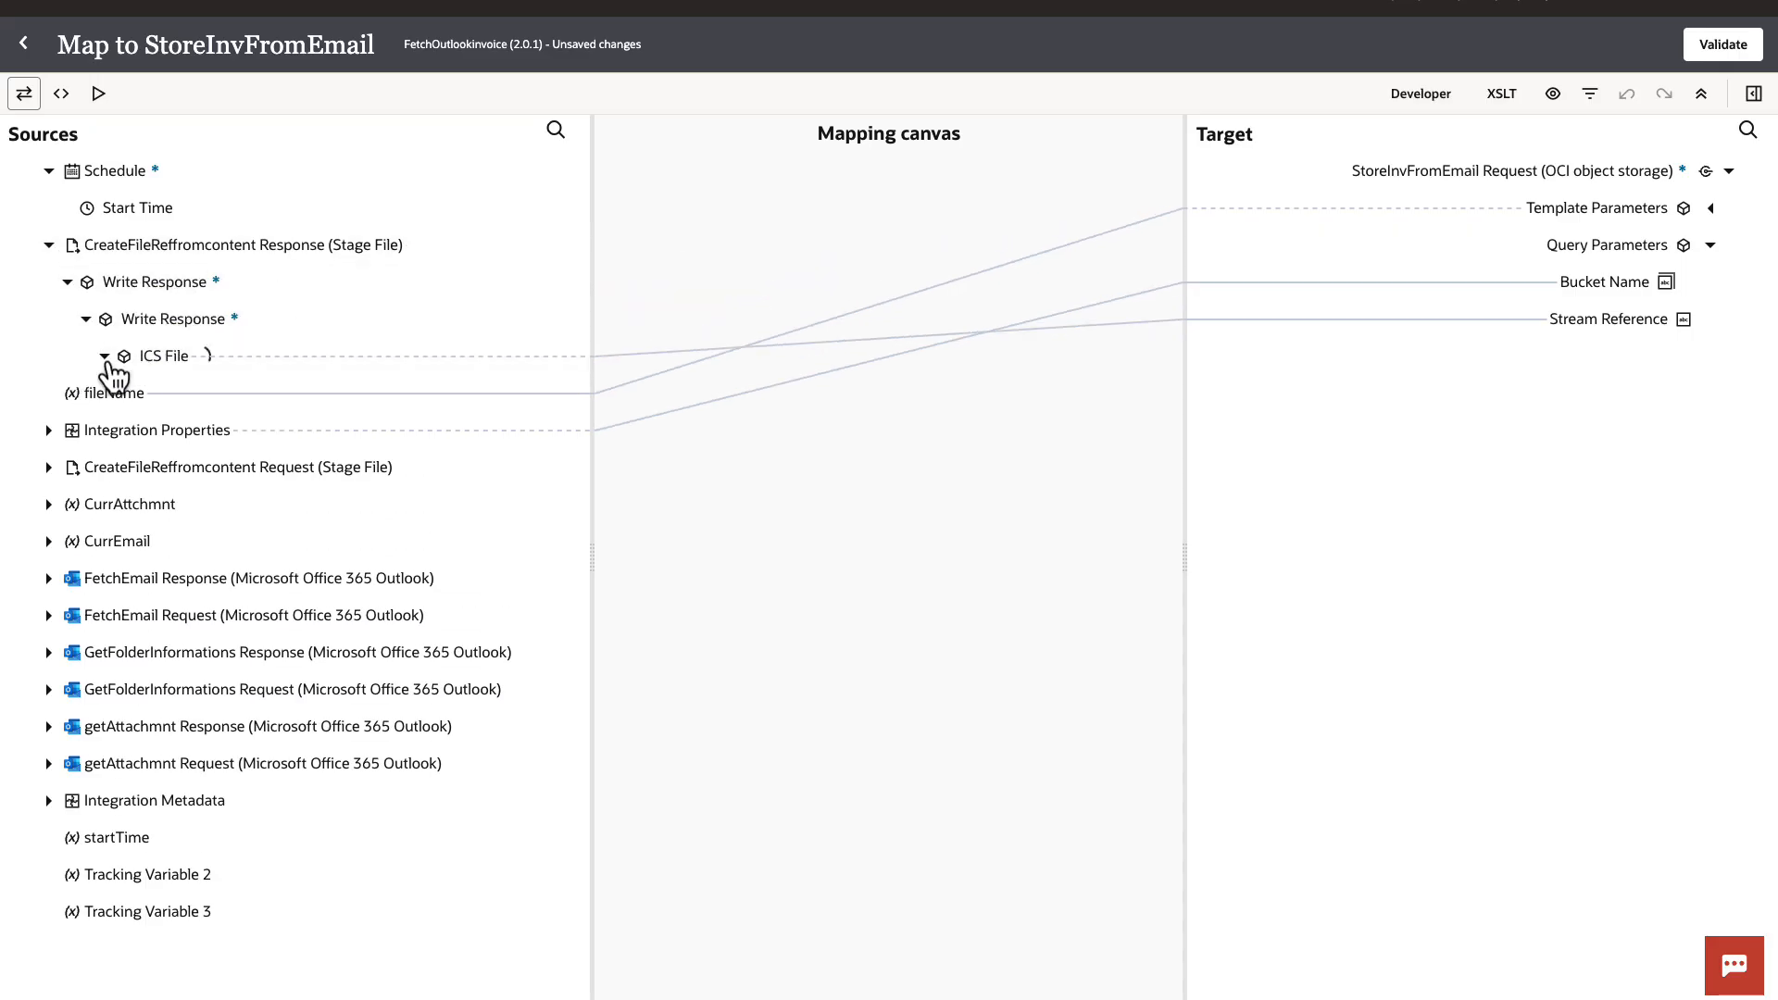
left_click(105, 356)
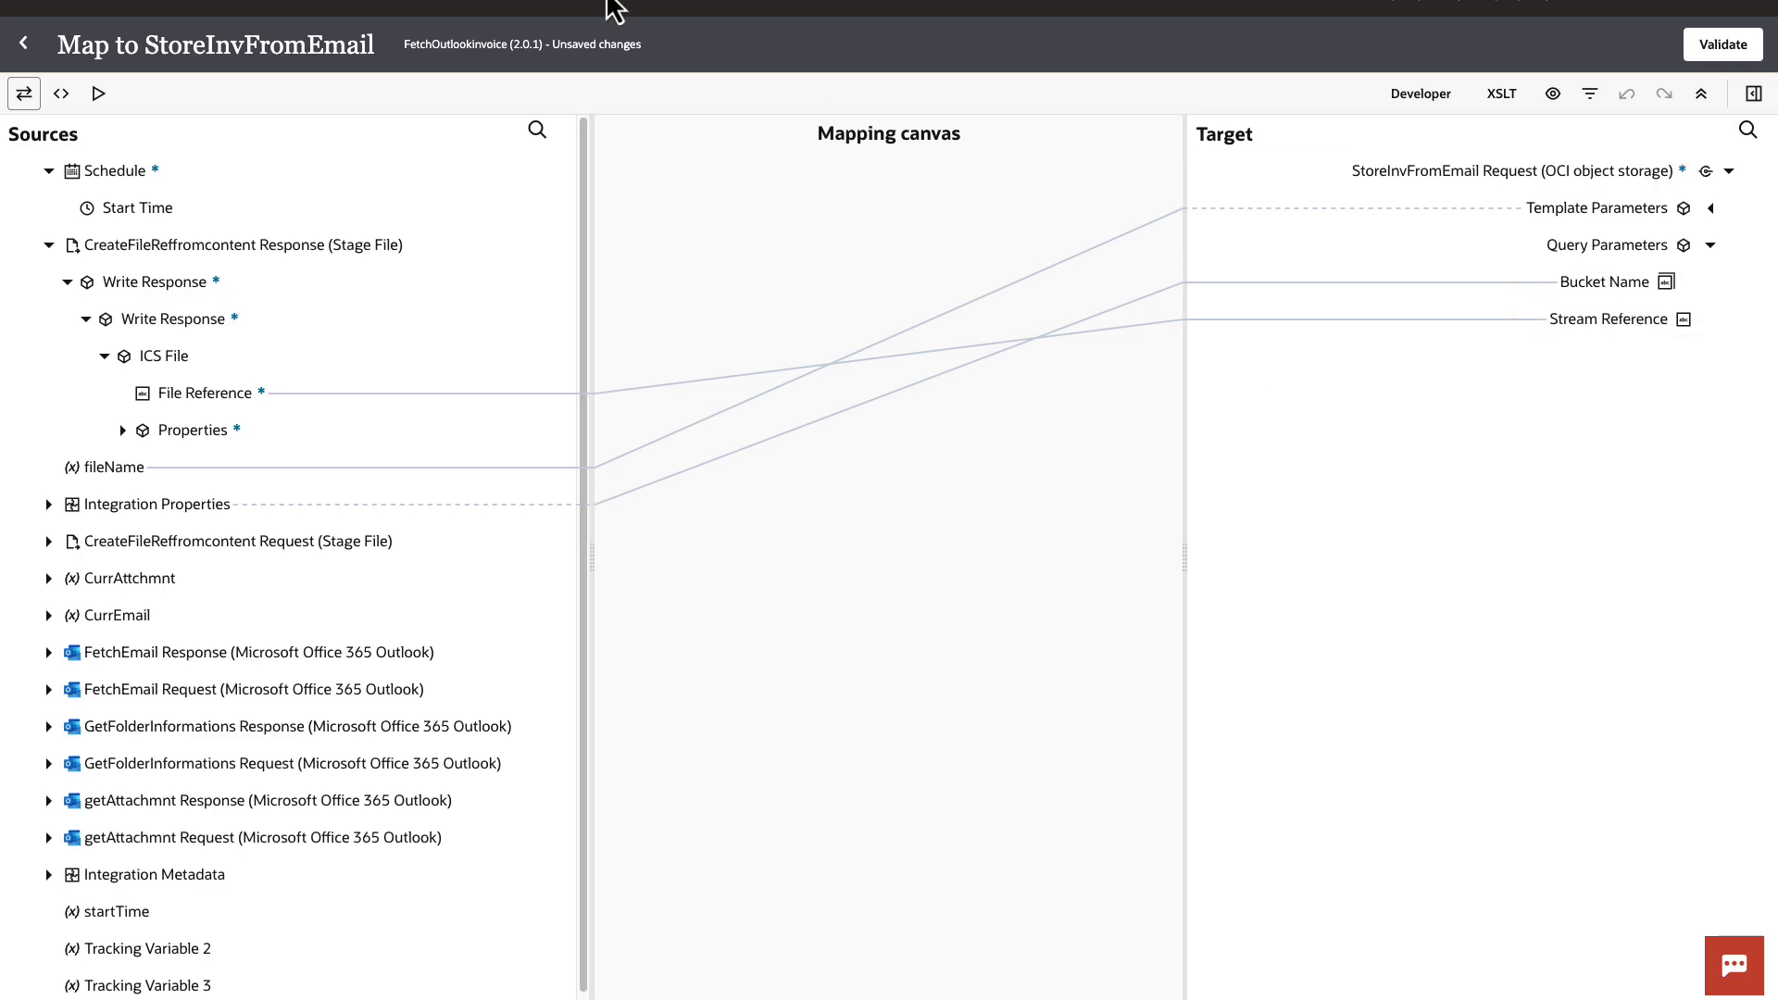
left_click(28, 48)
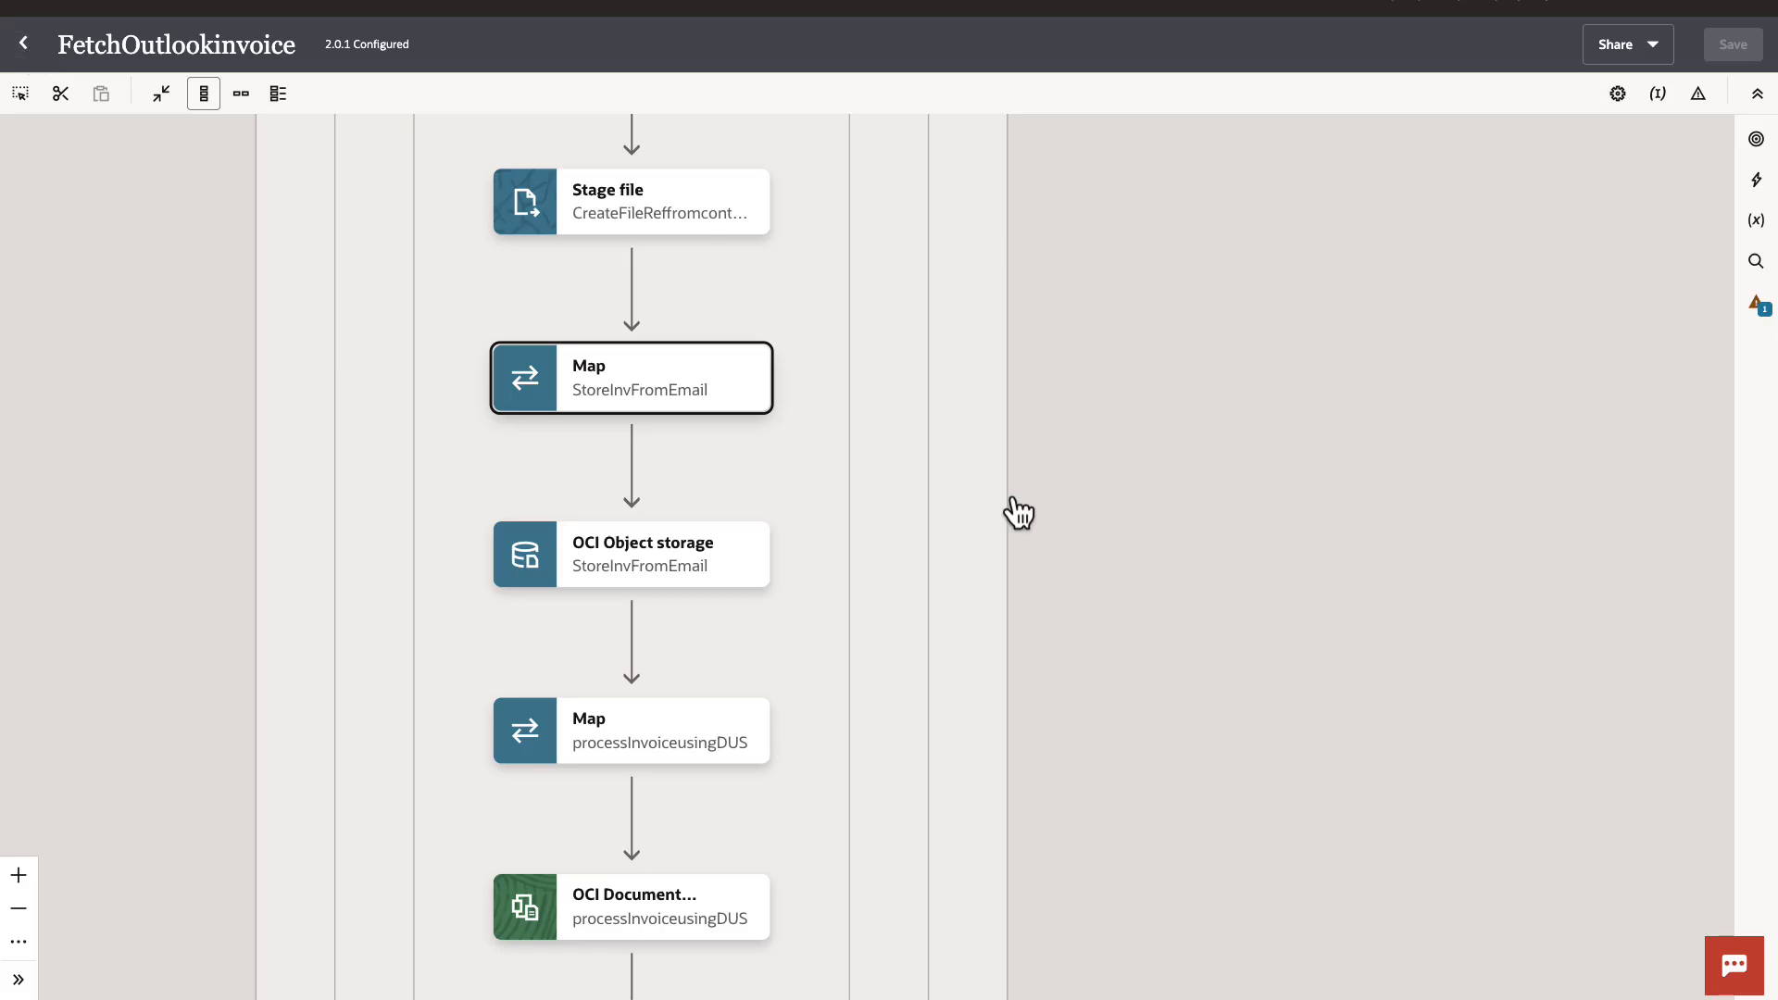
Show the available OCI AI Services actions, and switch to the Oracle documentation to open the Document Understanding prerequisites
scroll(1121, 769, "down", 3)
left_click(1757, 181)
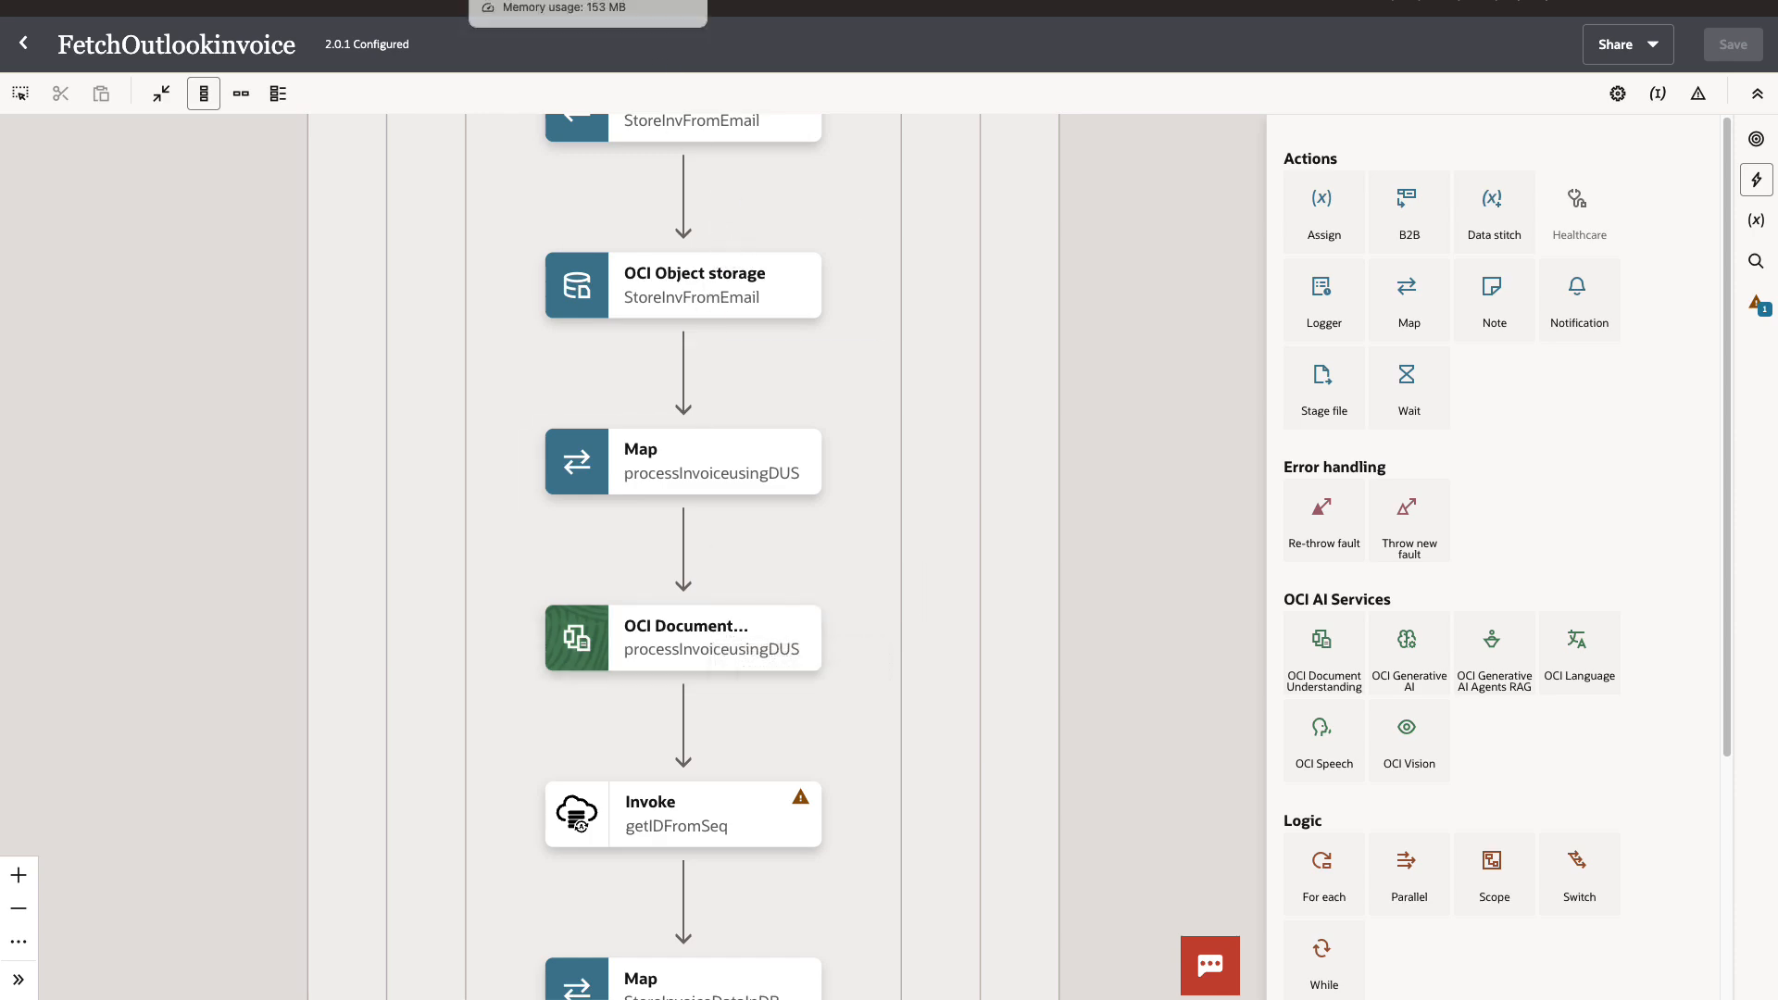
left_click(533, 1)
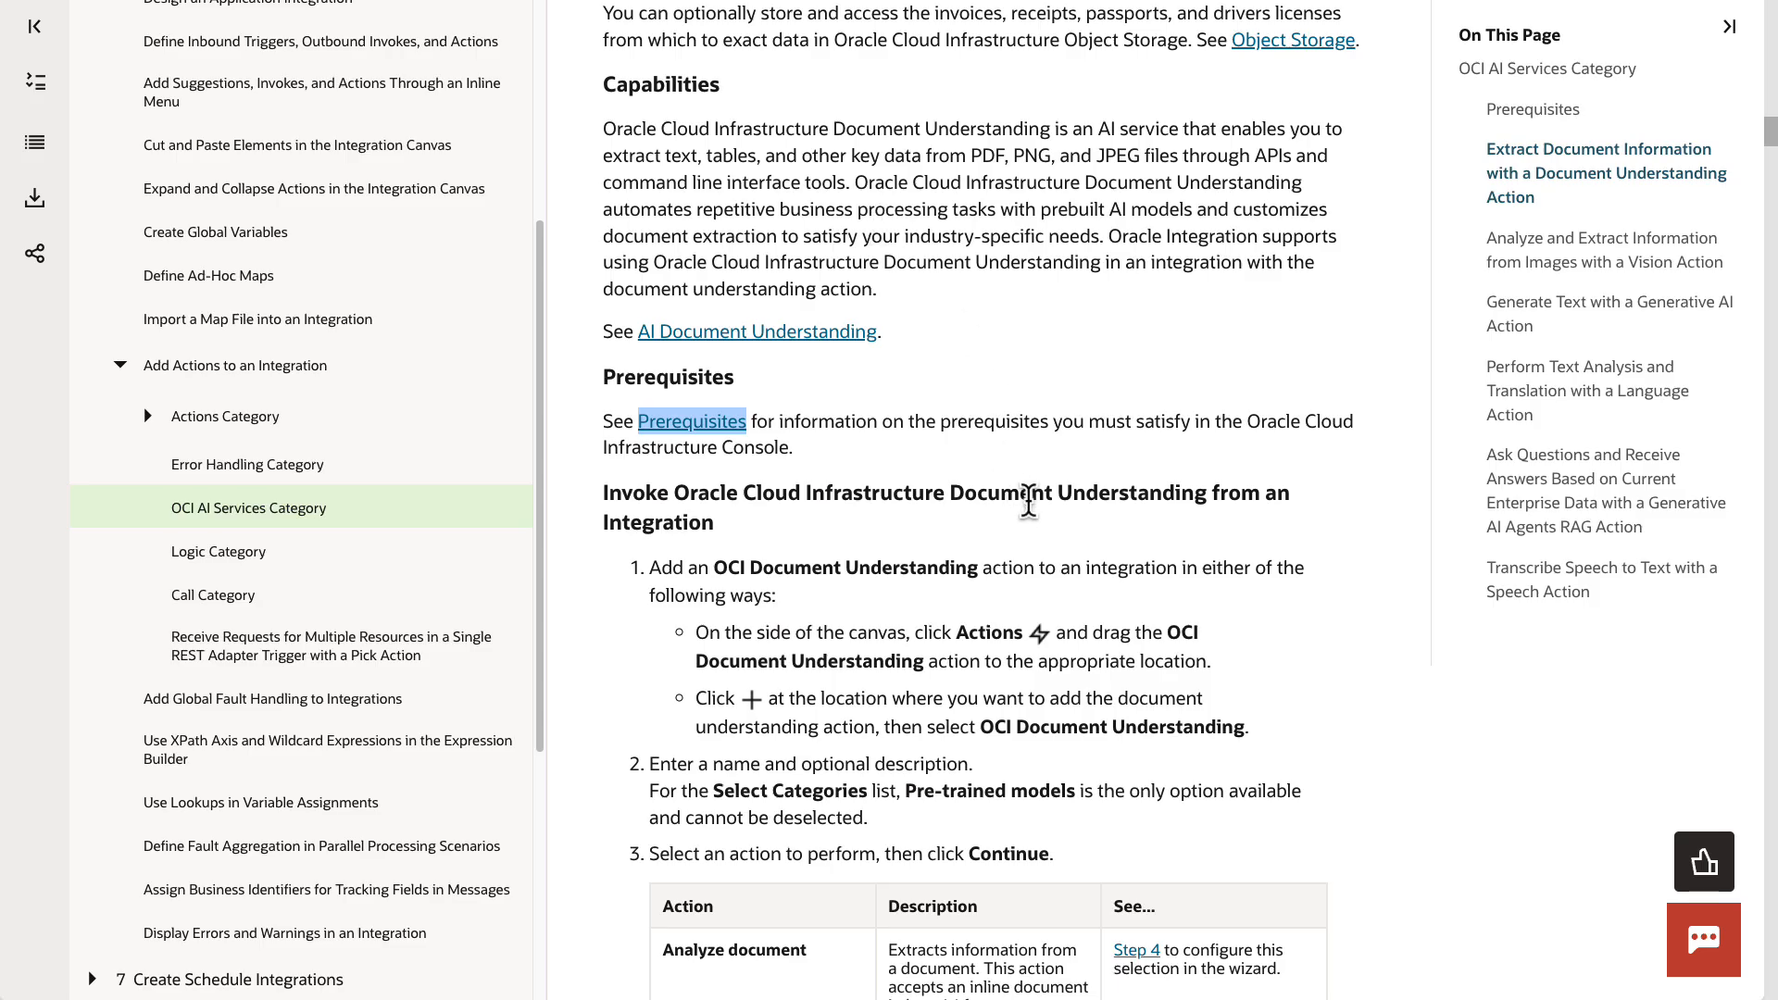
scroll(1029, 502, "down", 1)
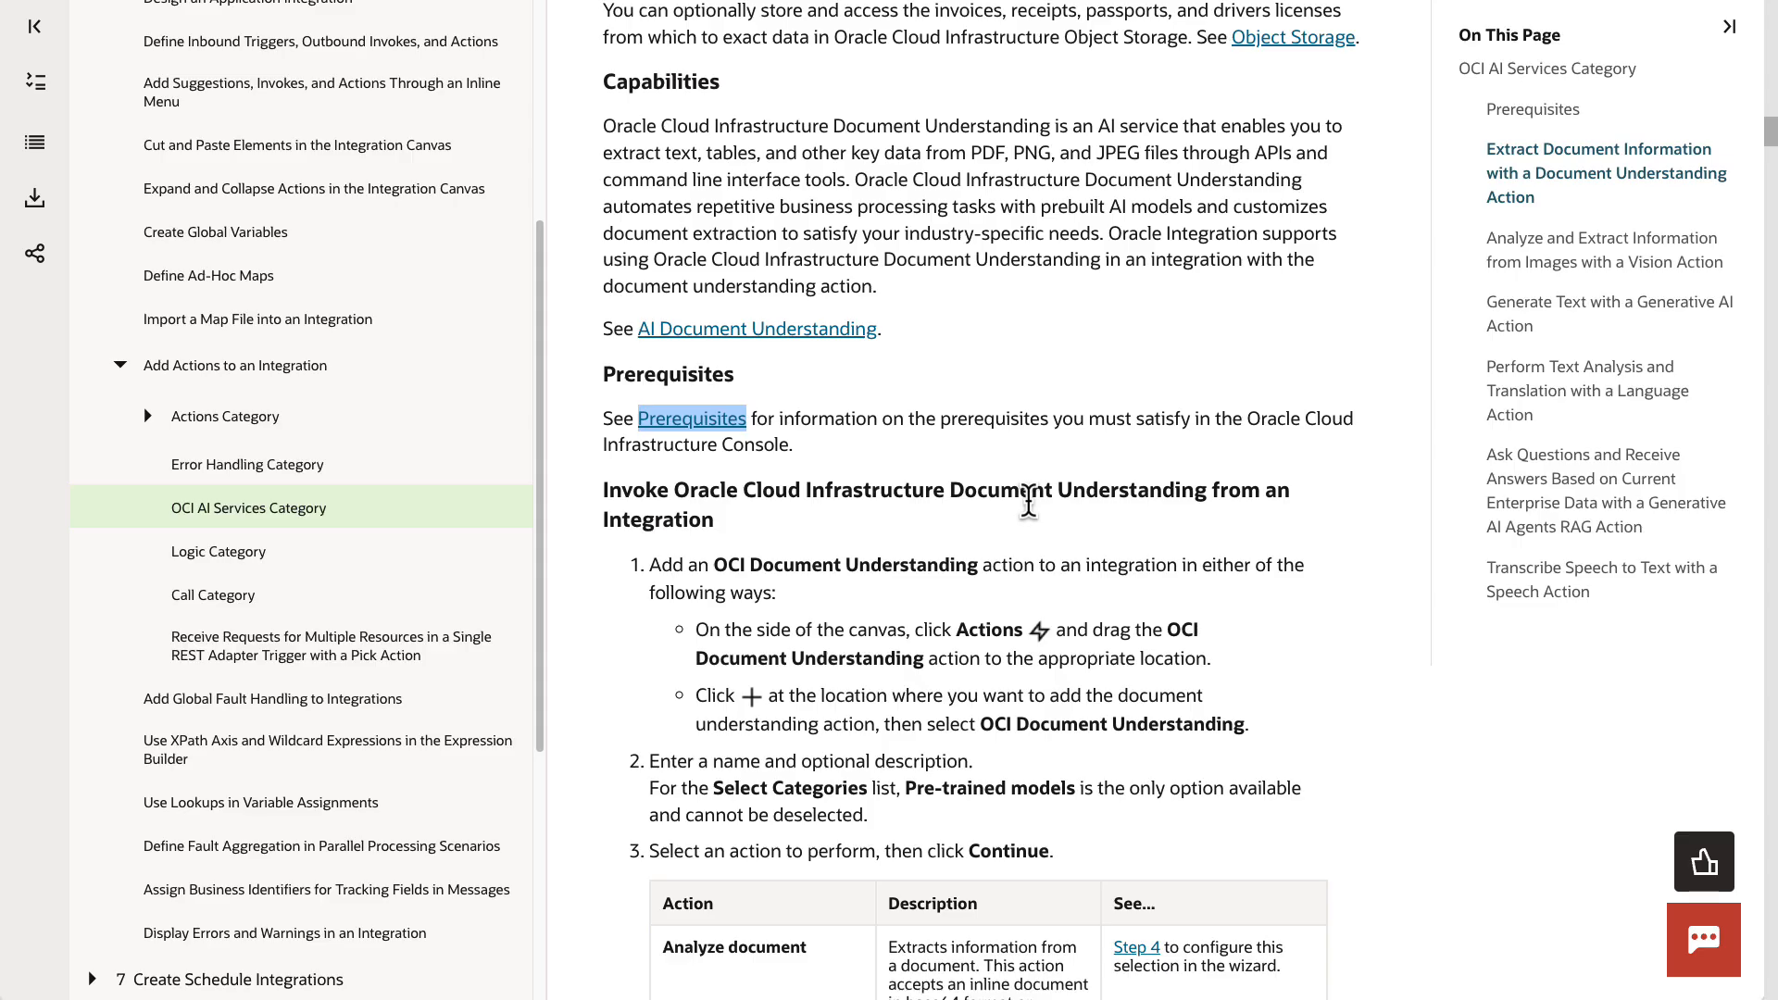
left_click(727, 431)
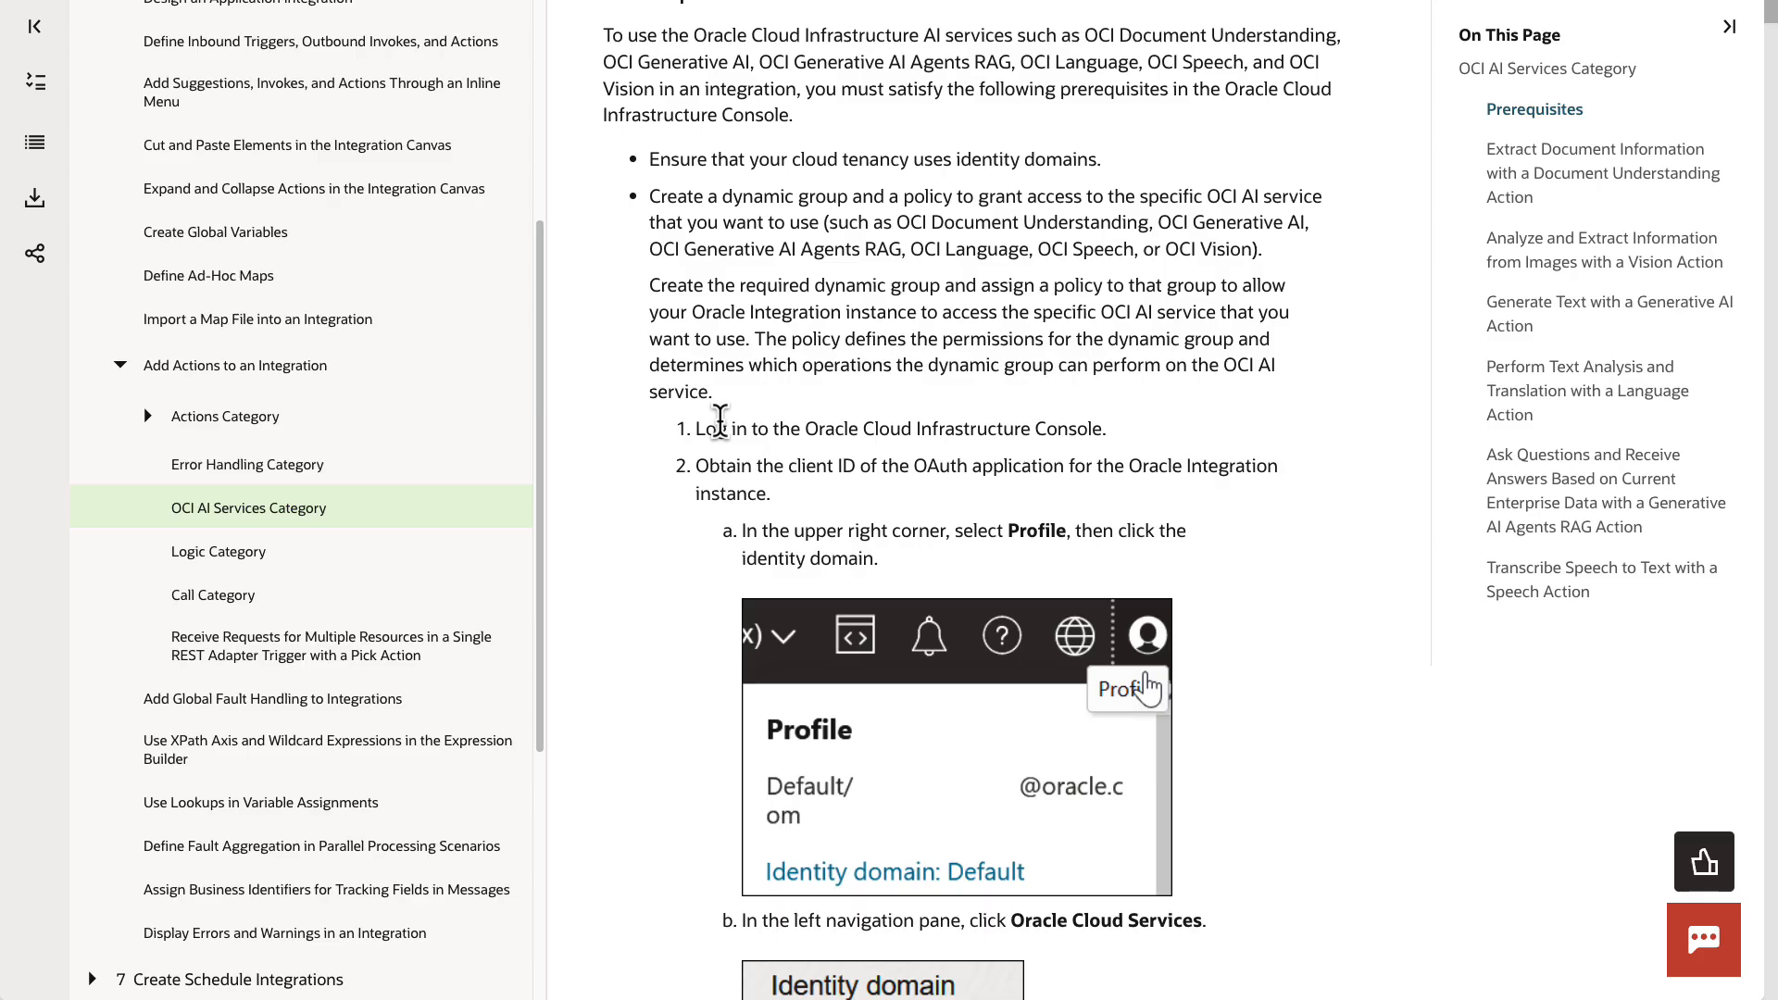
Read the prerequisites for creating a dynamic group, highlighting the matching rule example resource.id = 'client_ID'
scroll(1193, 403, "down", 3)
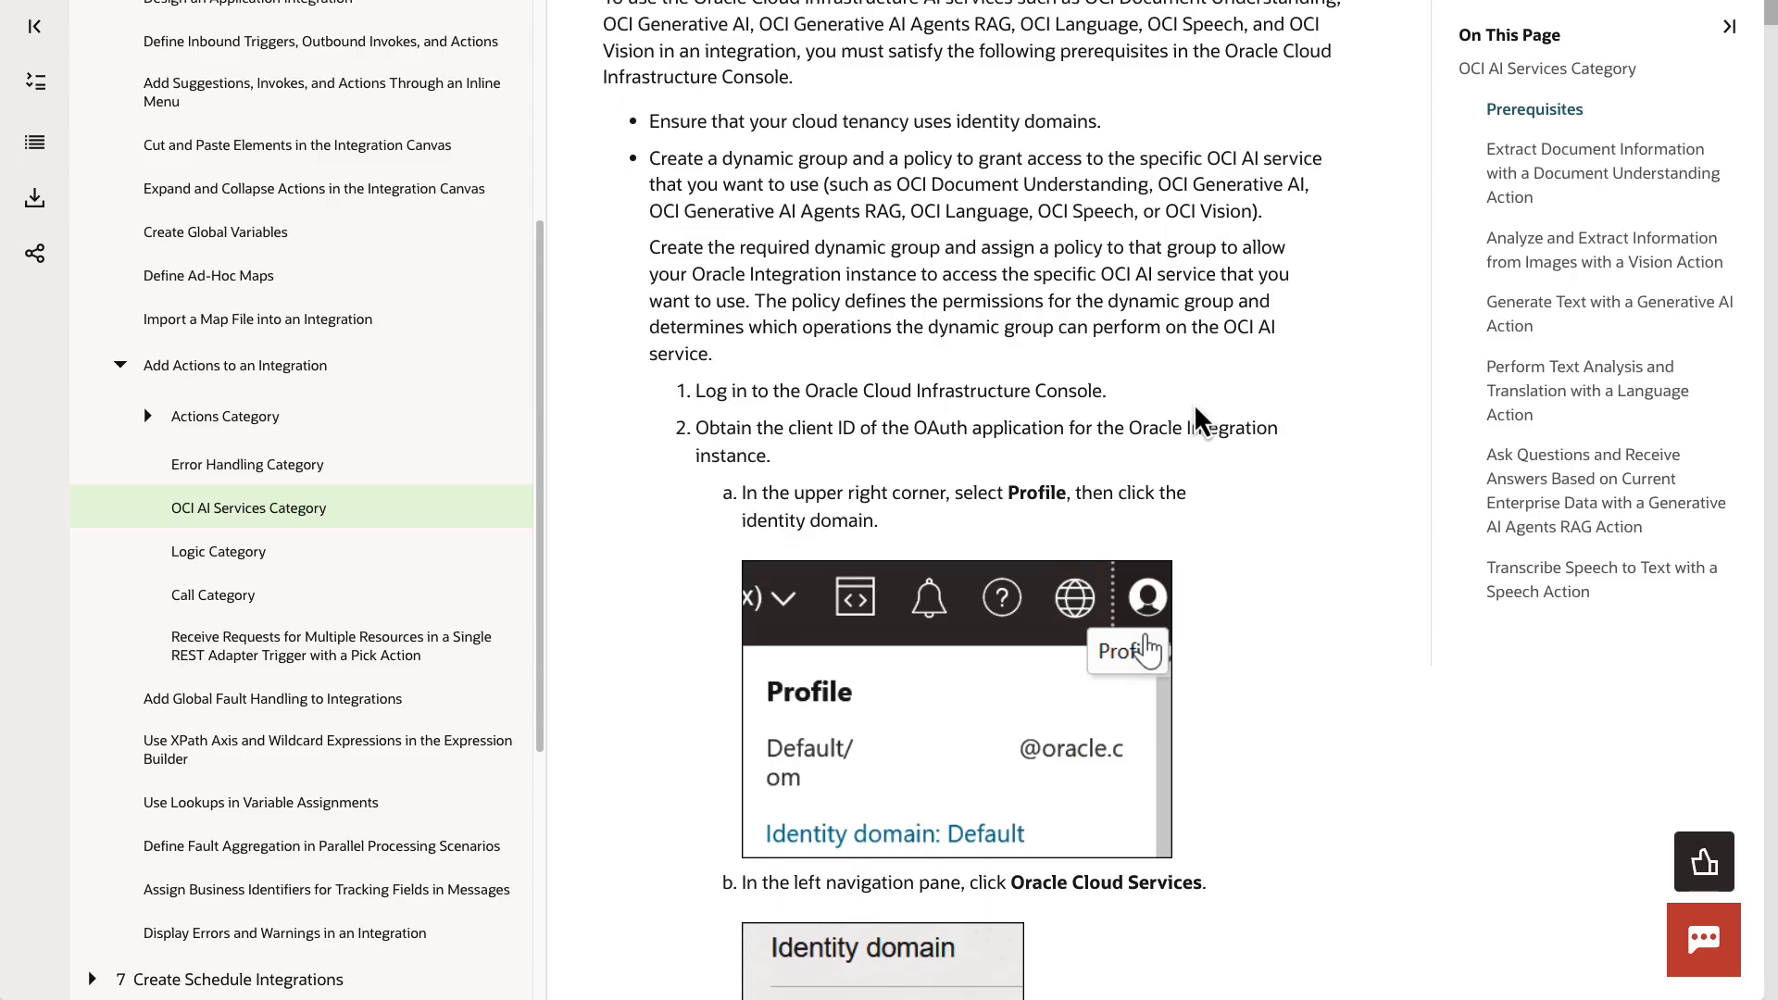
scroll(1193, 403, "down", 9)
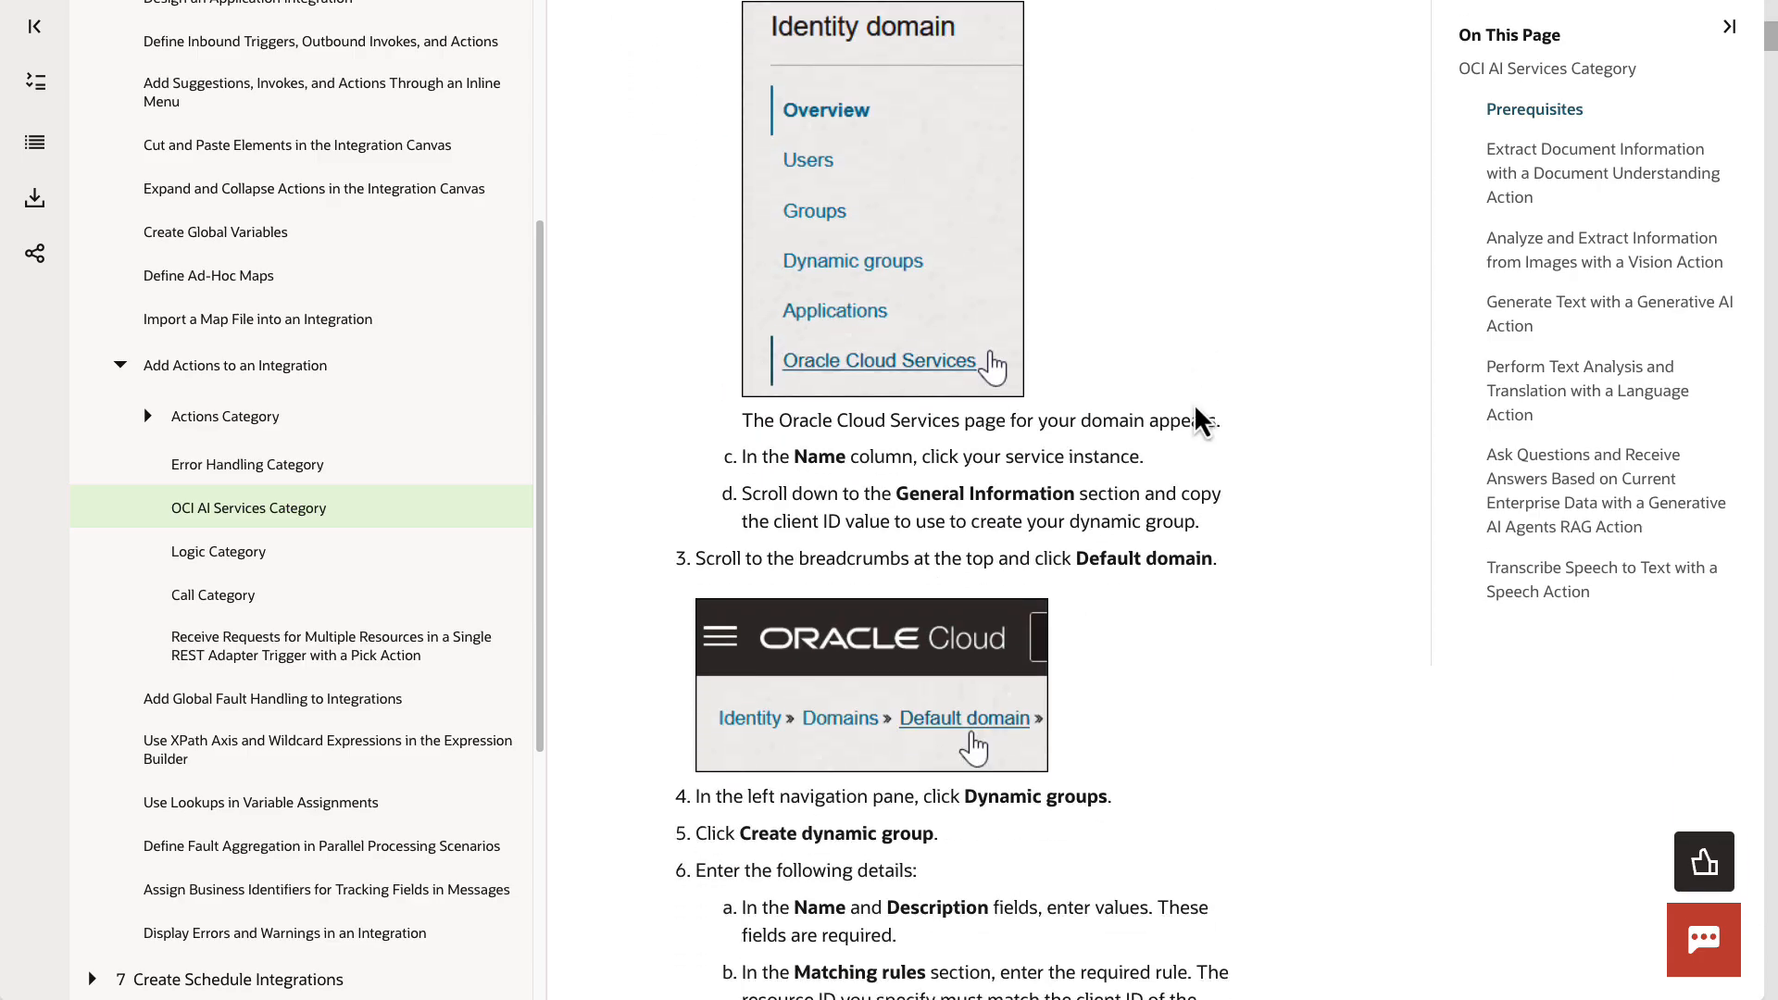
scroll(1039, 415, "down", 2)
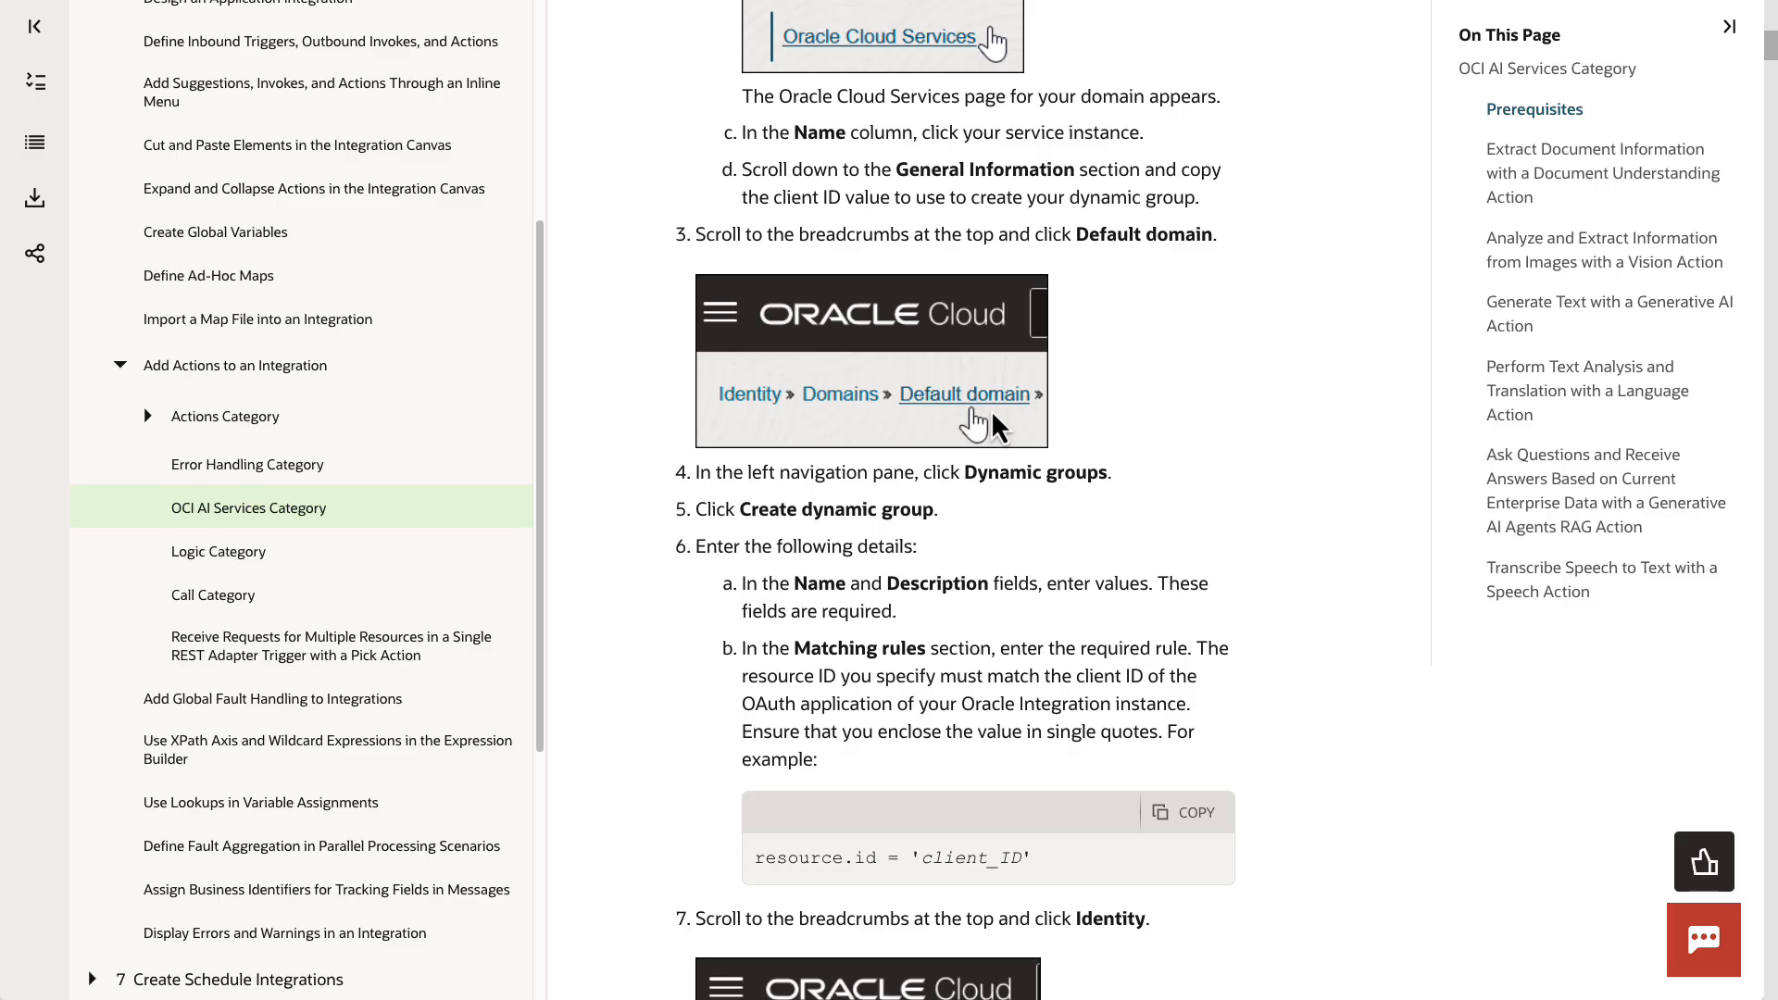
scroll(1273, 453, "down", 2)
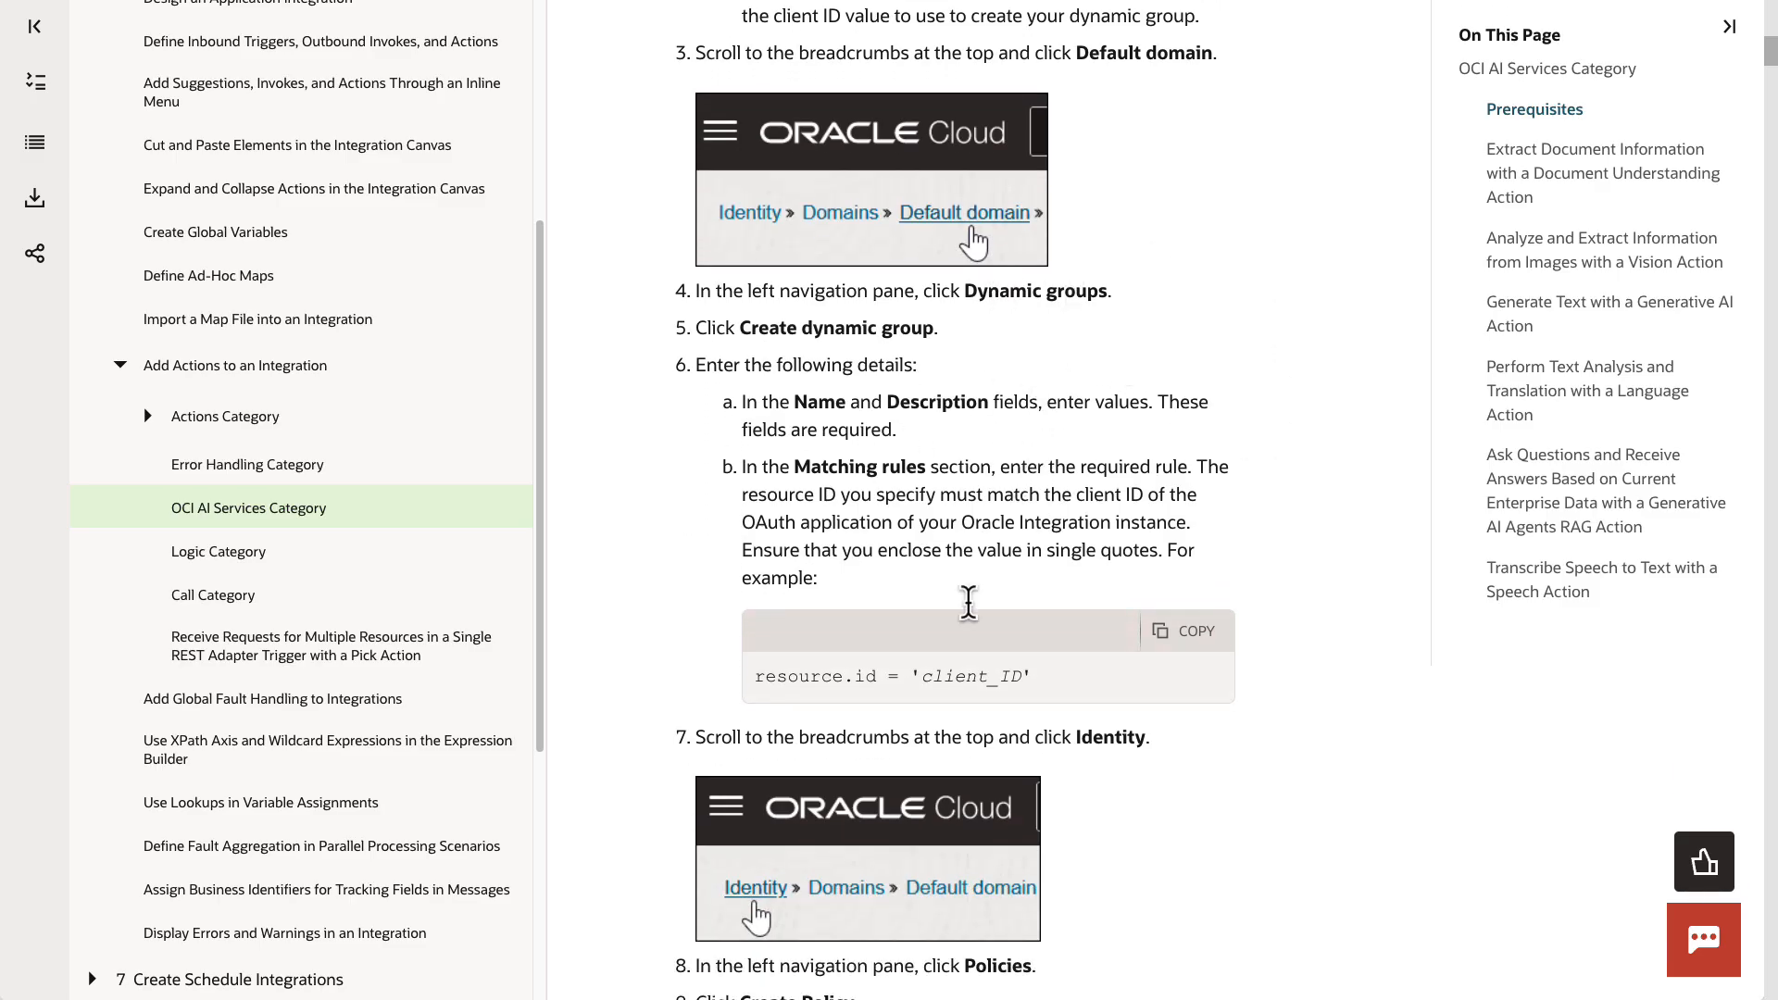
left_click_drag(798, 677, 719, 664)
left_click(1086, 686)
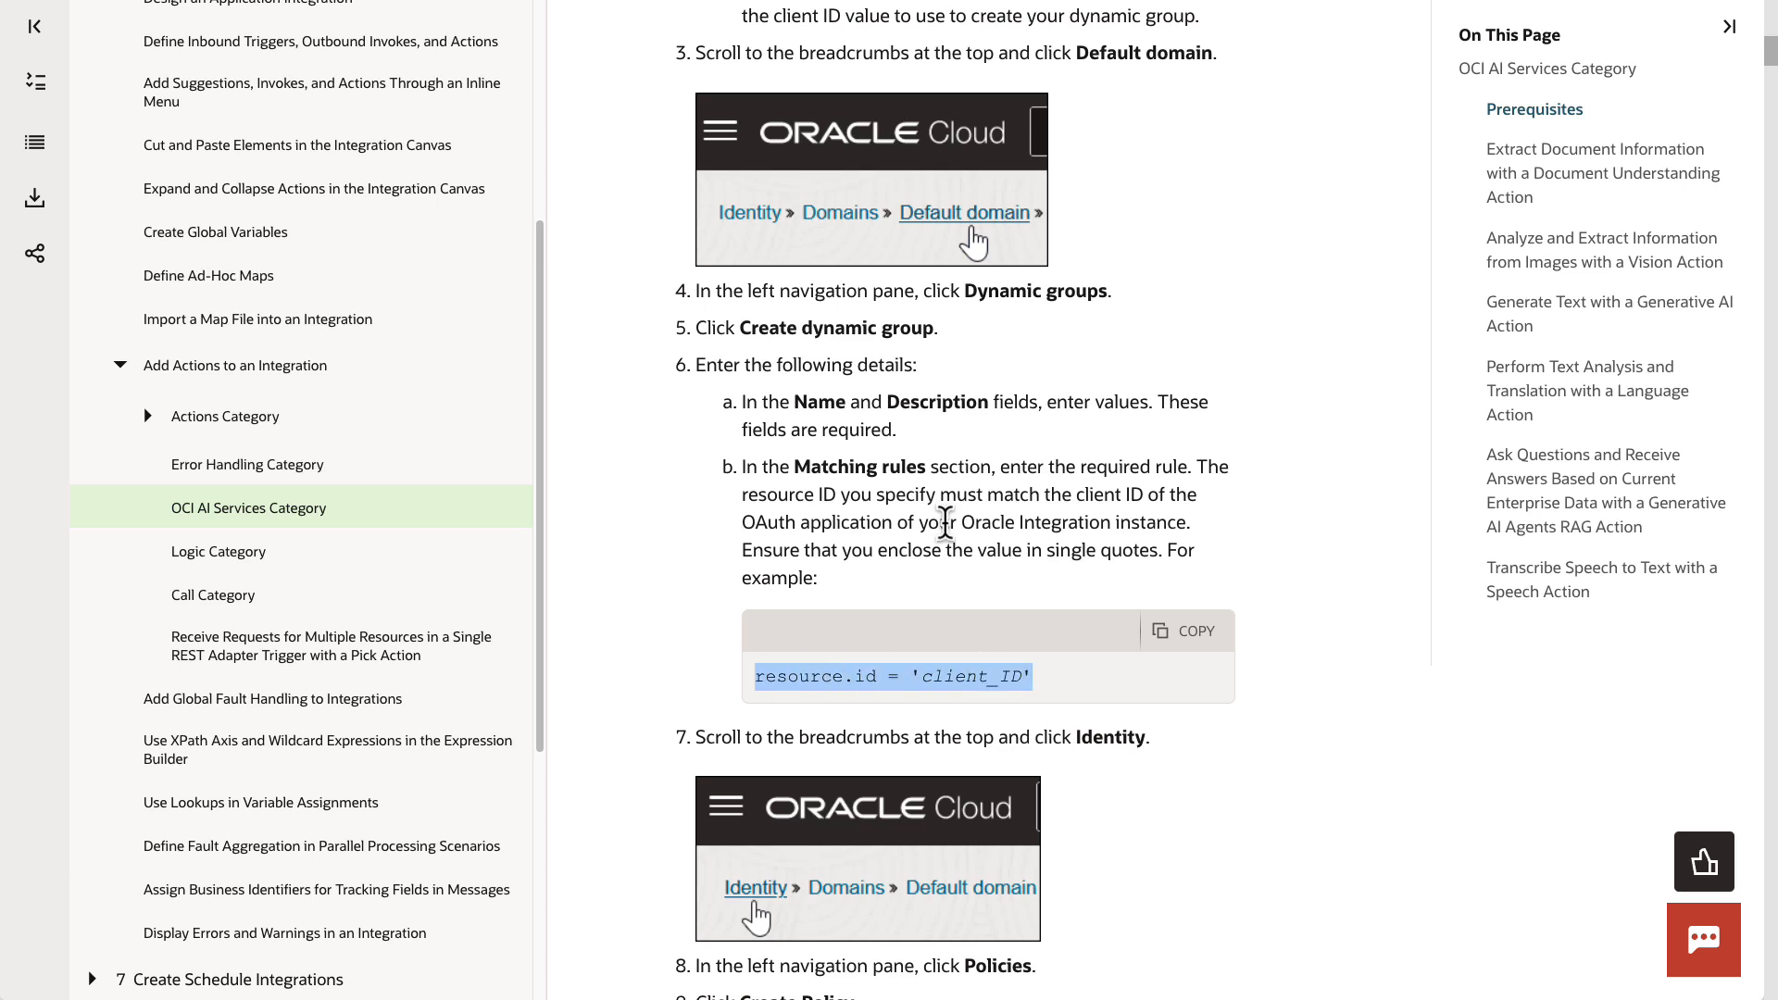
left_click(975, 687)
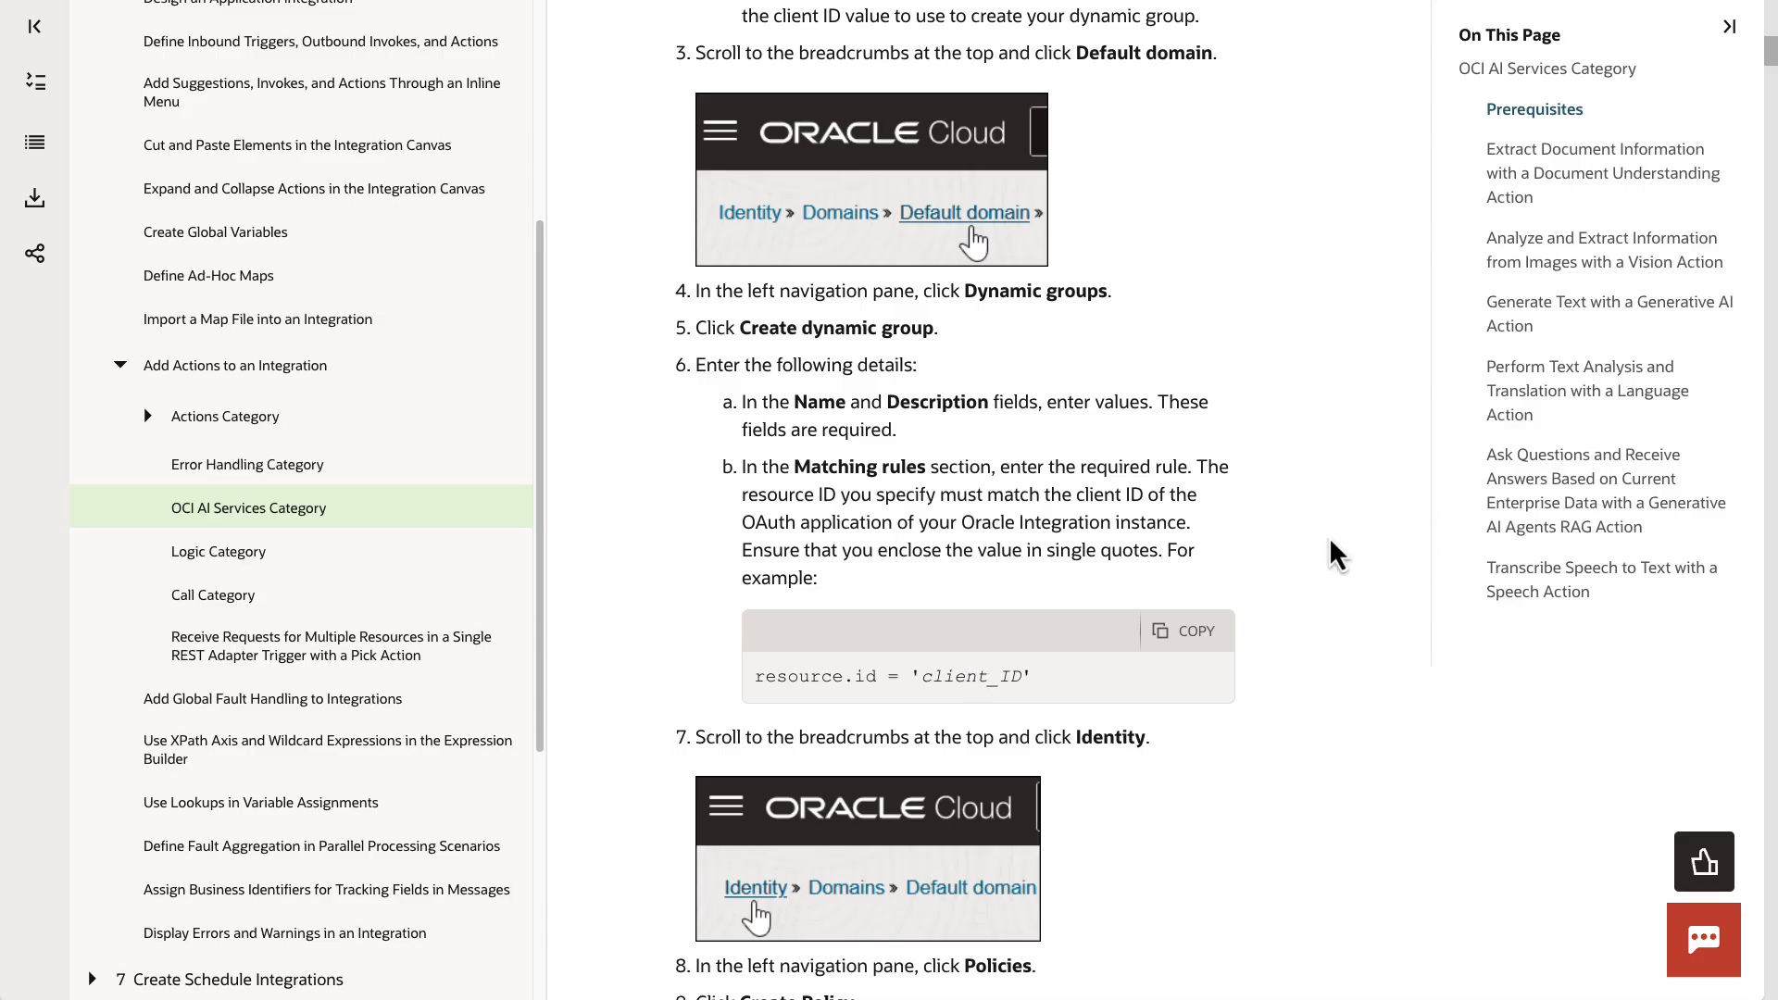
Read the policy creation instructions and examine the full policy statement given for OCI Document Understanding
scroll(1331, 554, "down", 2)
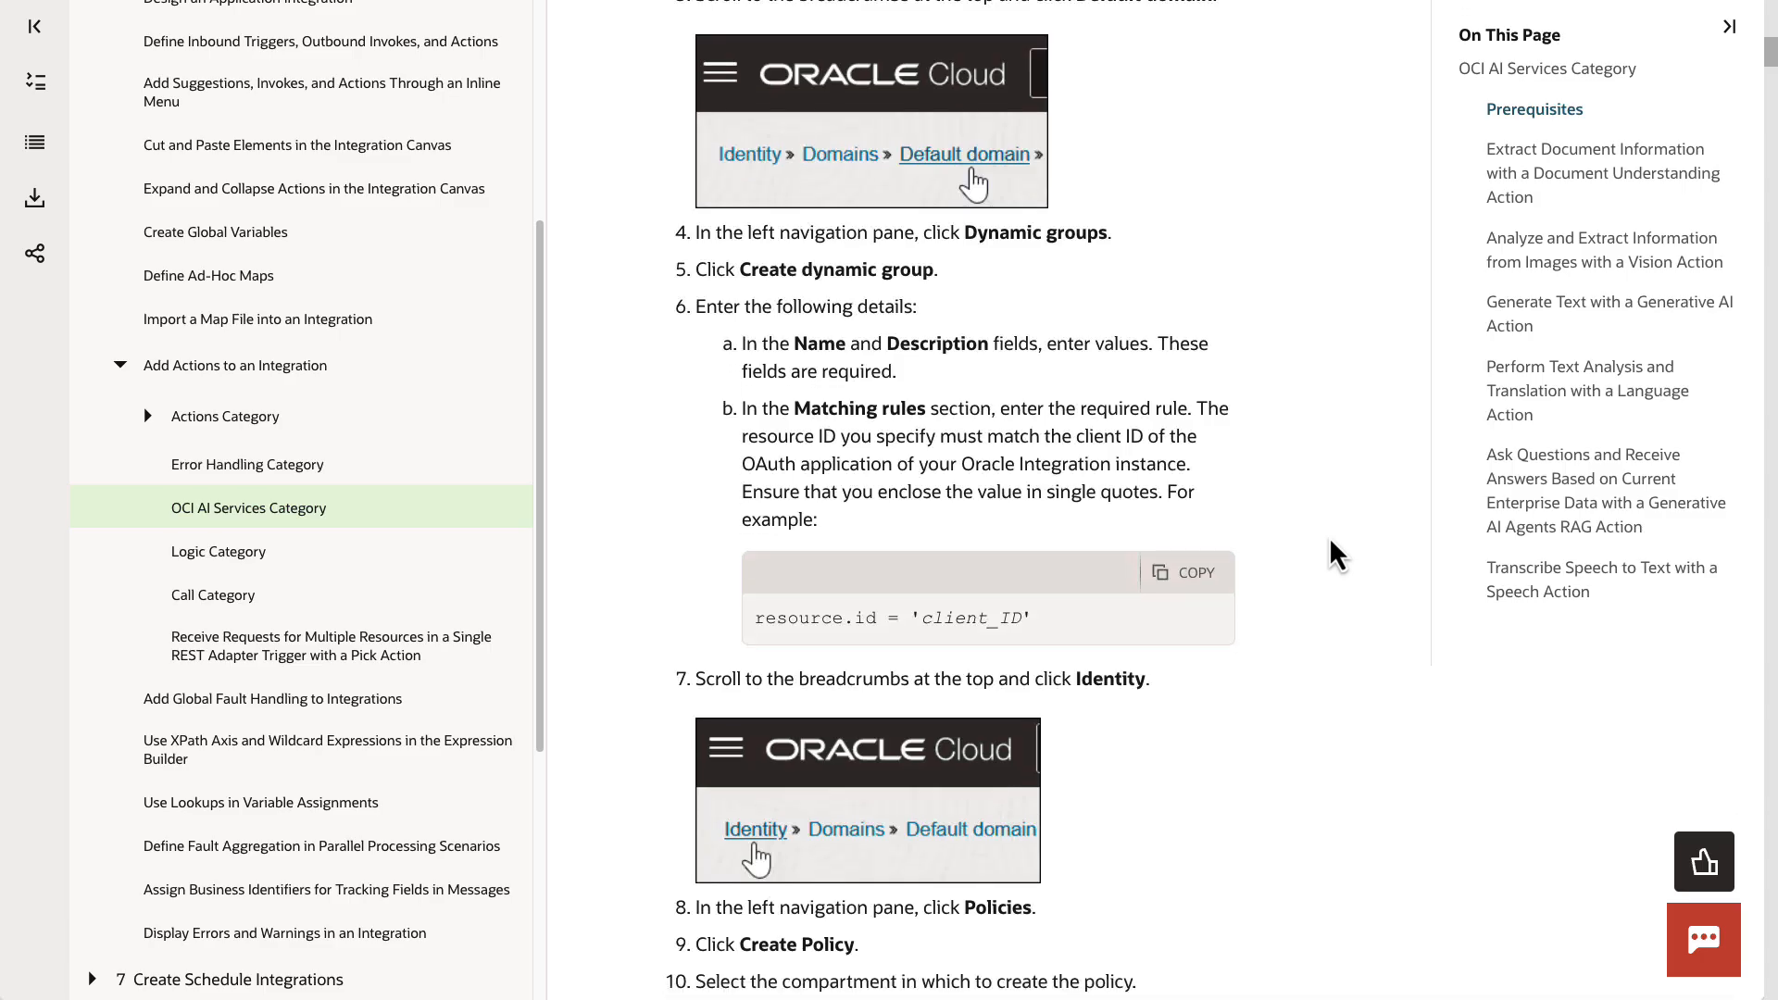
scroll(1331, 540, "down", 3)
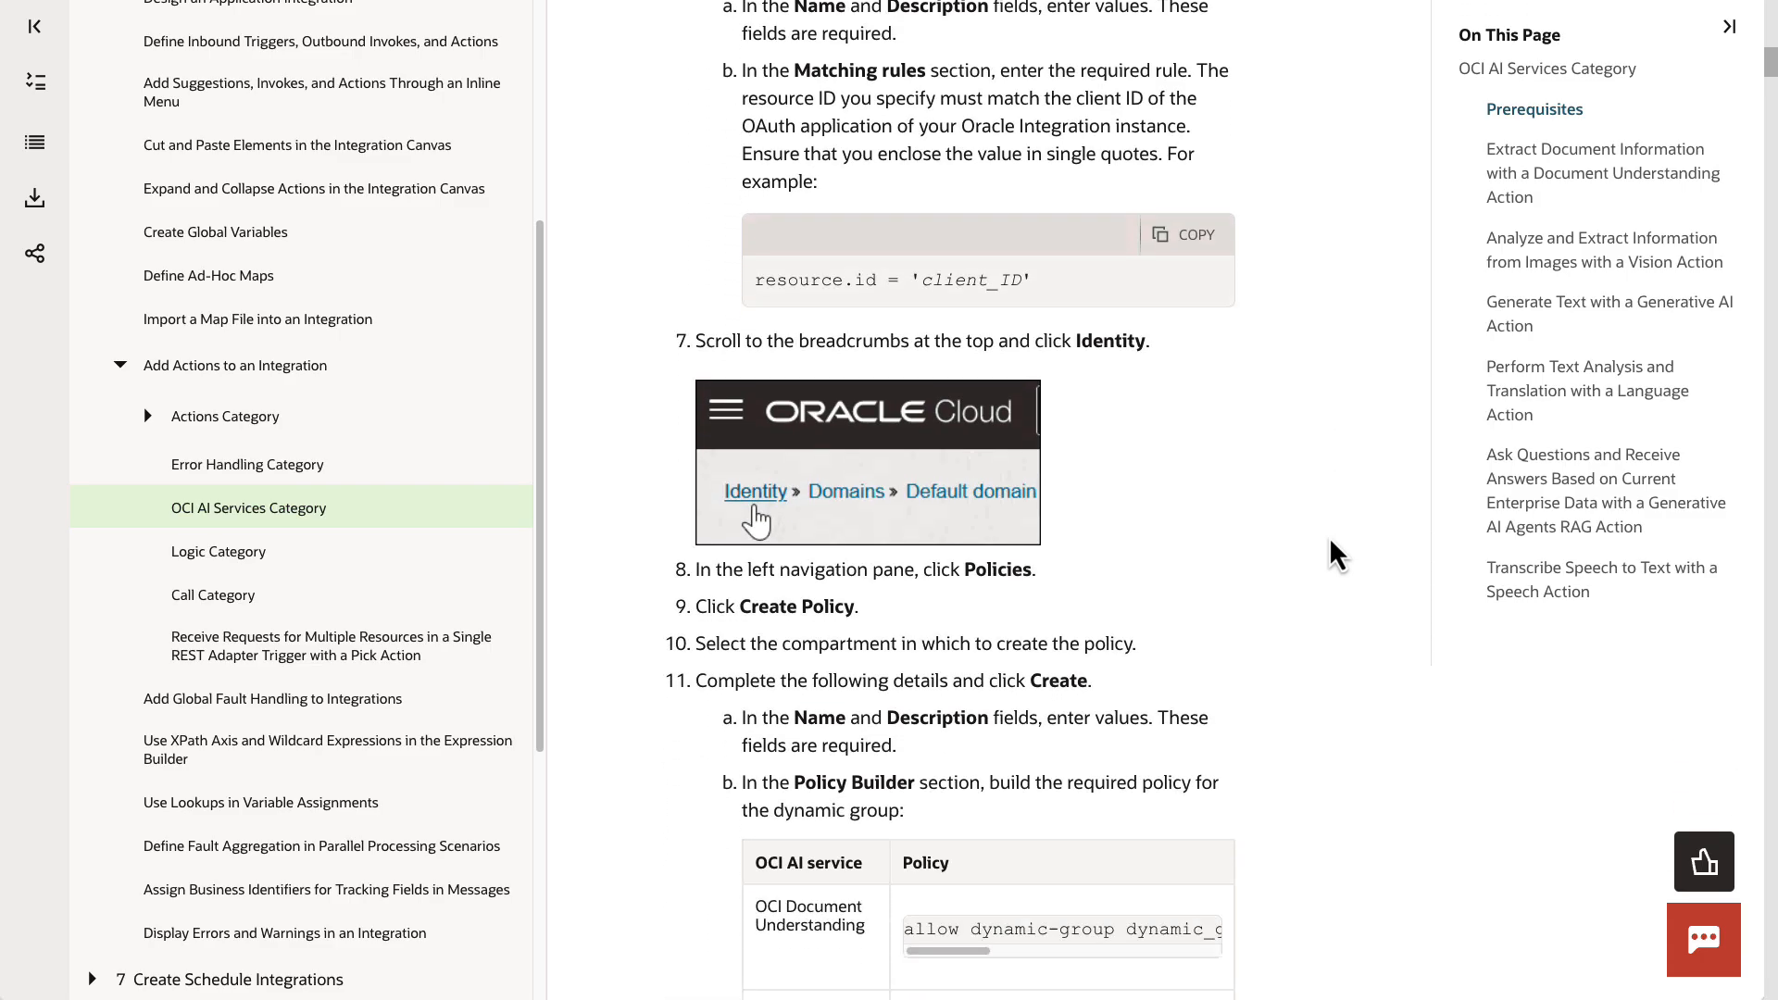
scroll(1330, 541, "down", 2)
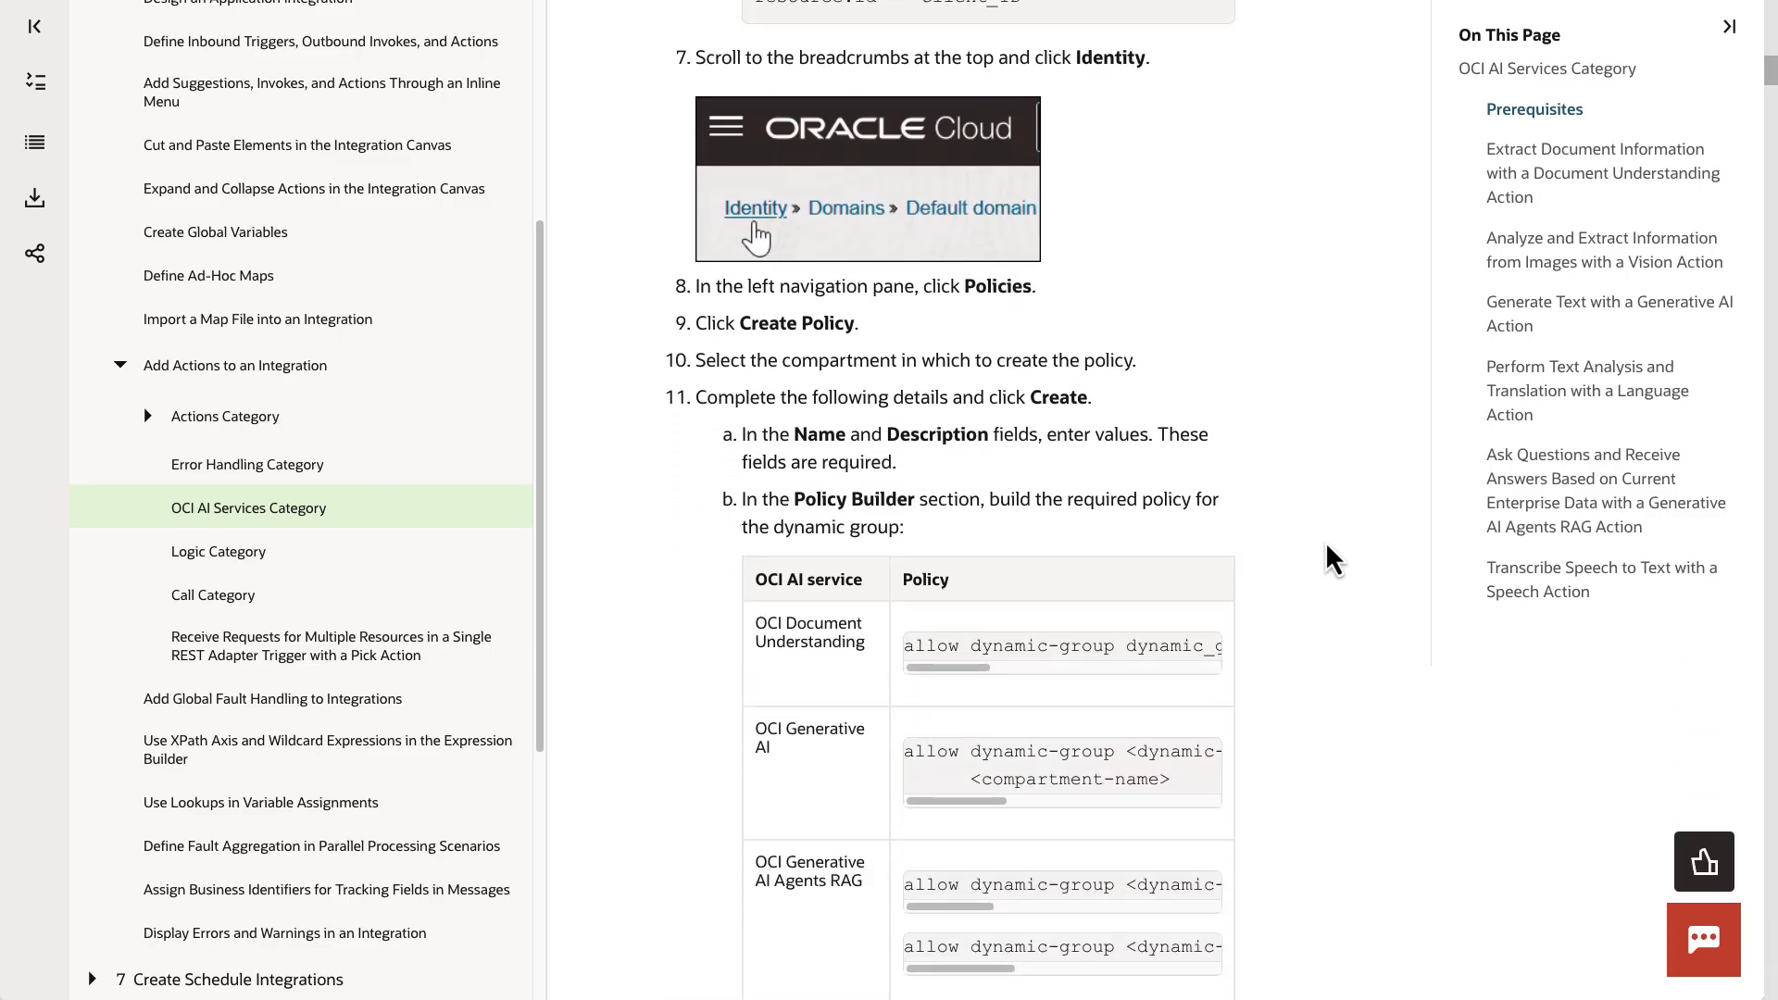
mouse_move(938, 673)
left_mouse_down()
mouse_move(958, 673)
mouse_move(931, 676)
left_mouse_up()
left_click_drag(947, 671, 1176, 687)
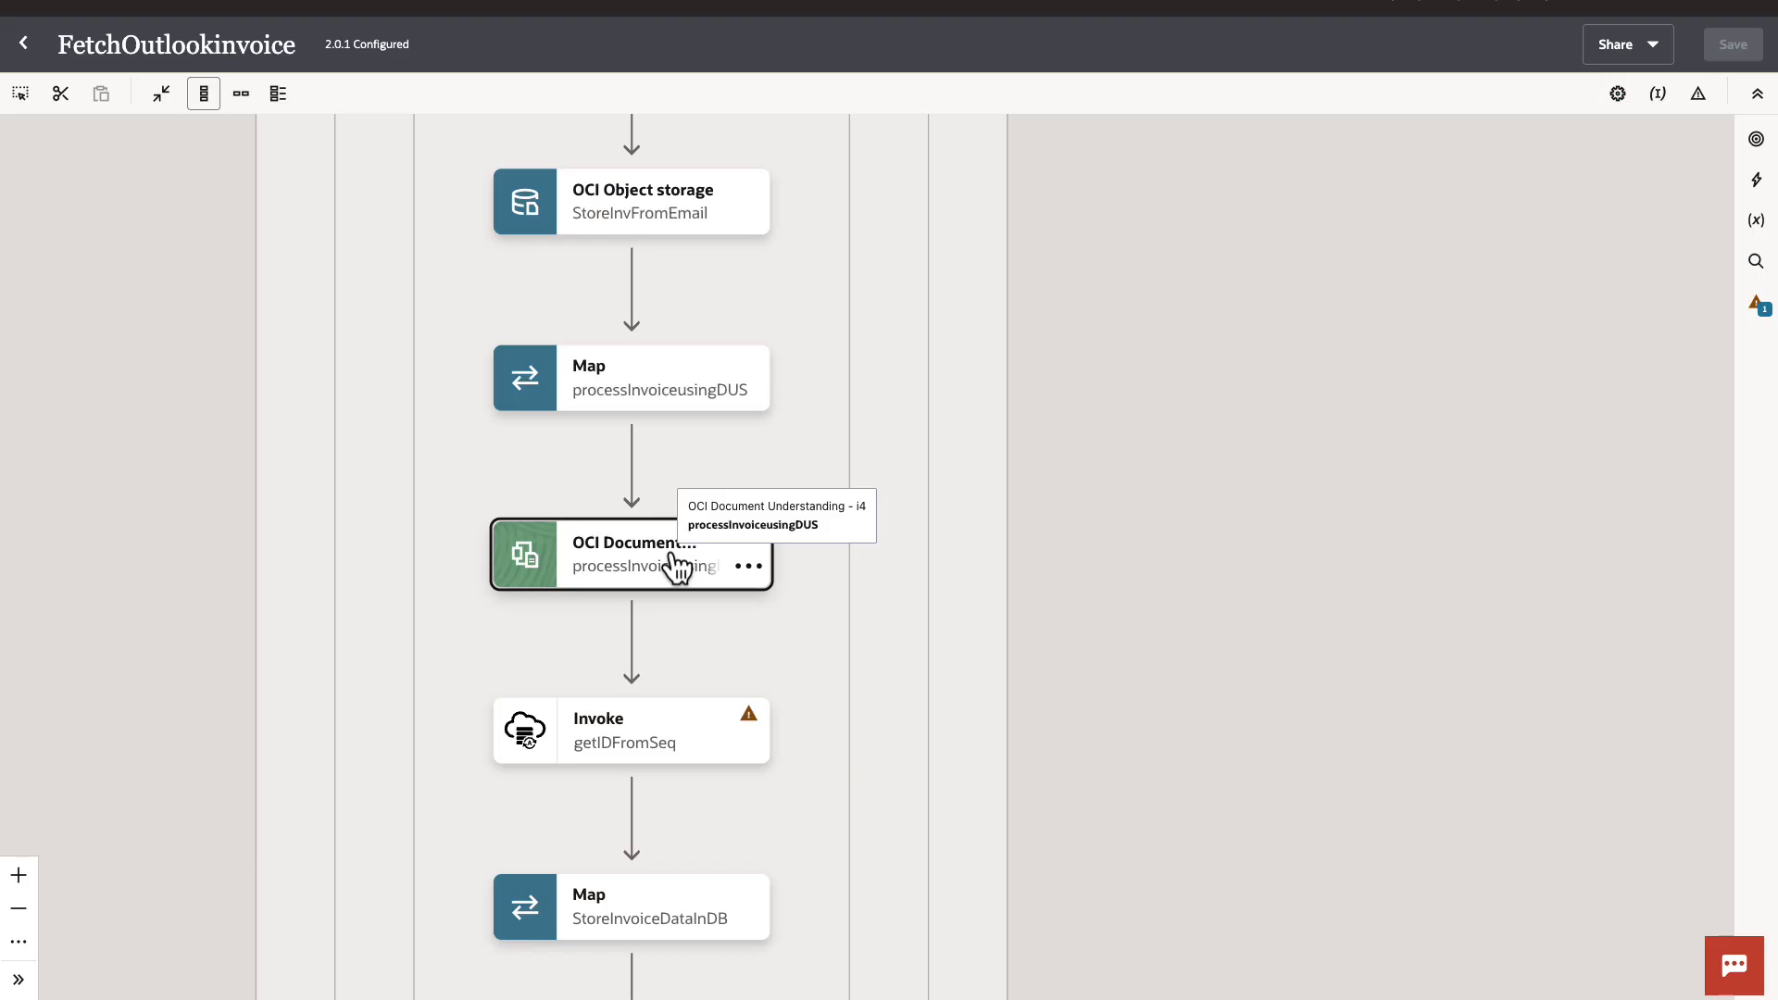
Open the processInvoiceusingDUS OCI Document Understanding action's configuration and check the available model categories
double_click(671, 556)
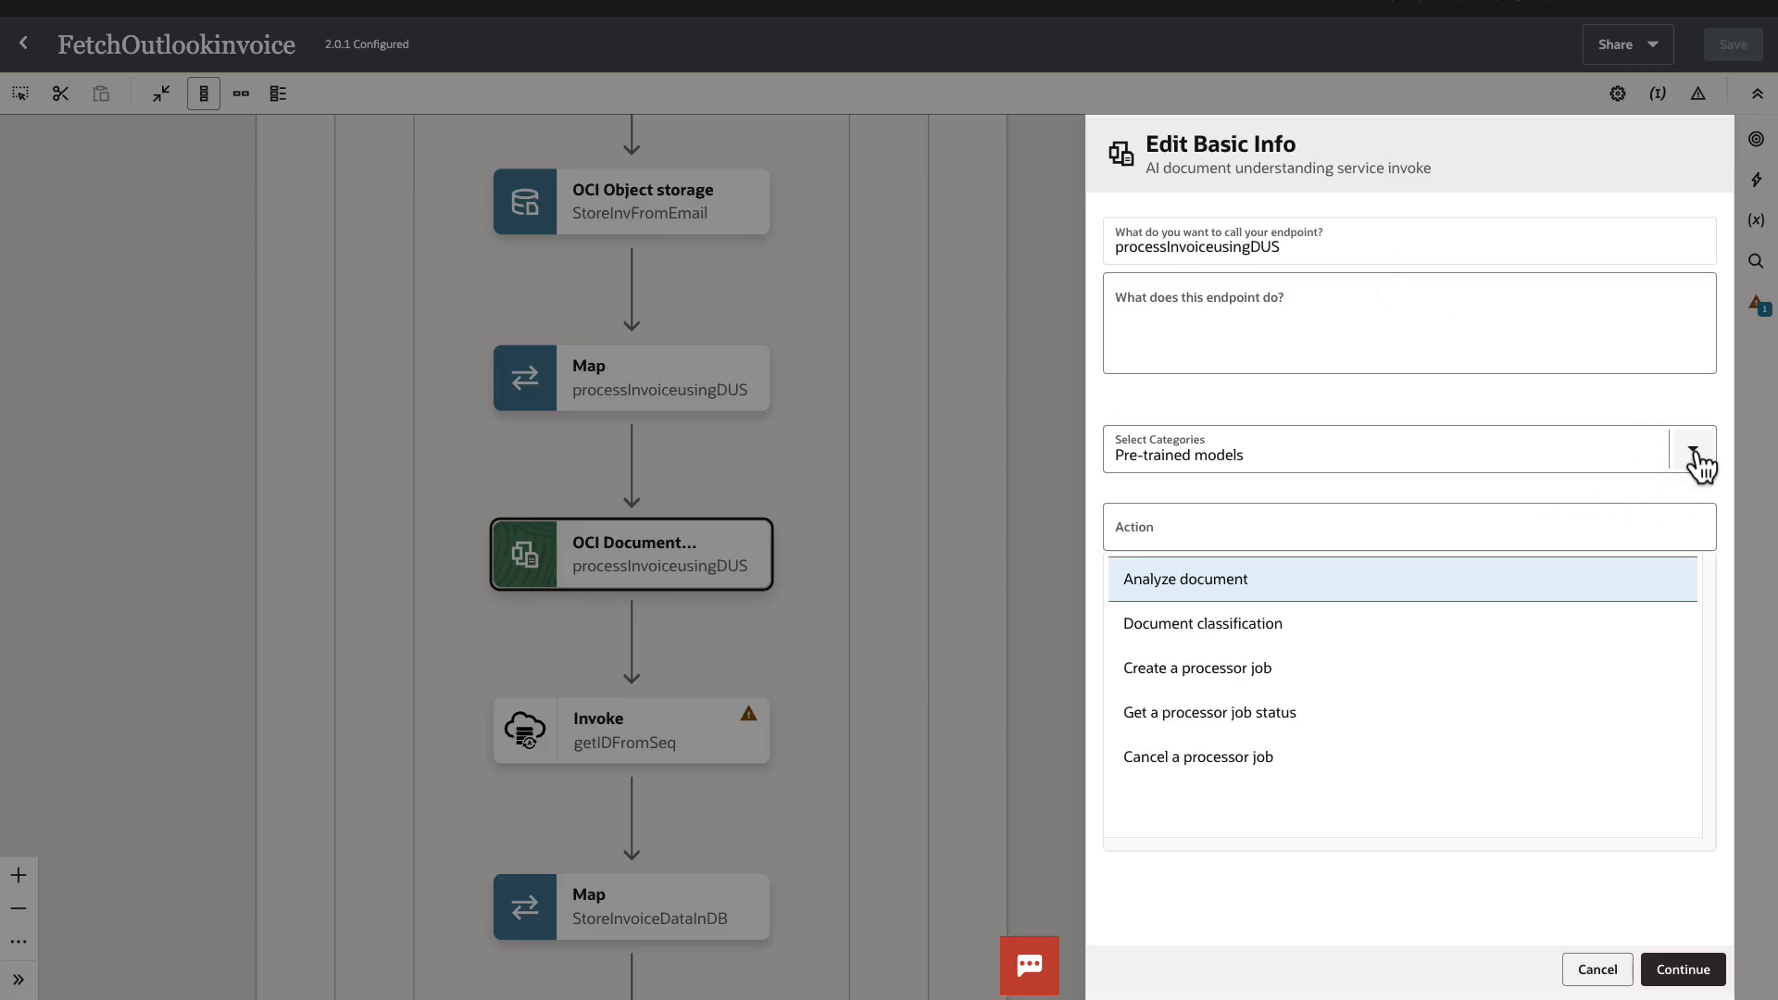
left_click(1695, 454)
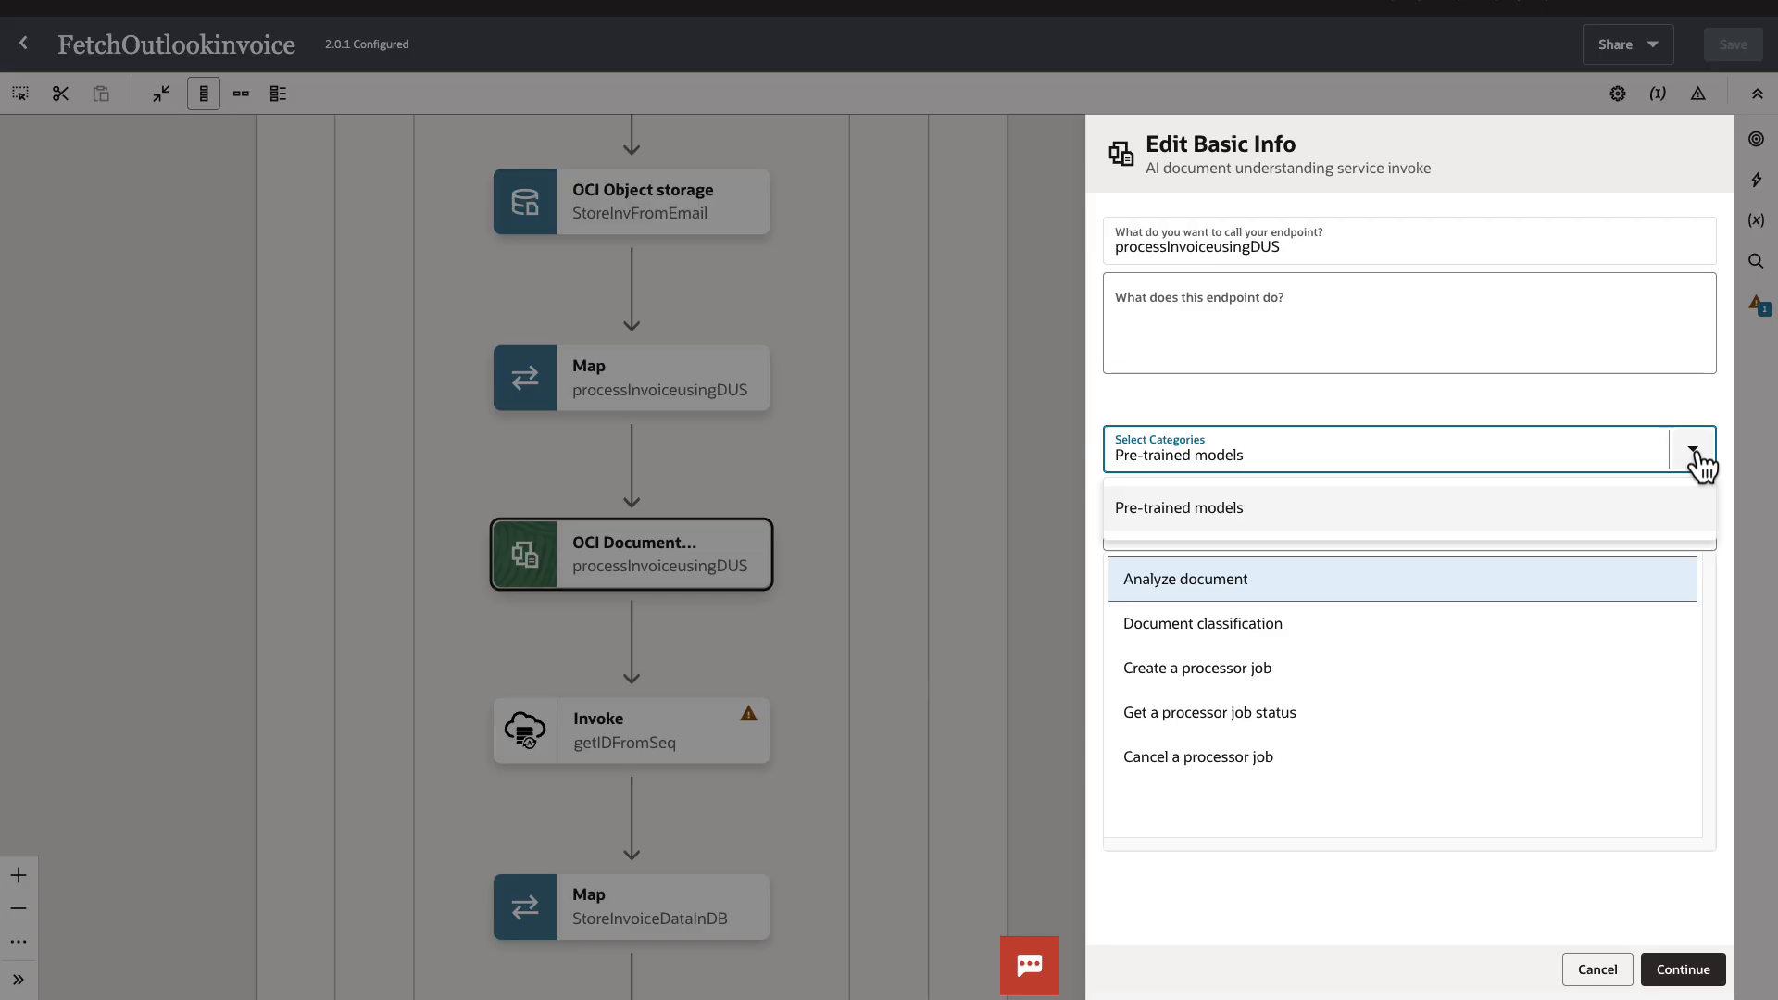
left_click(1695, 454)
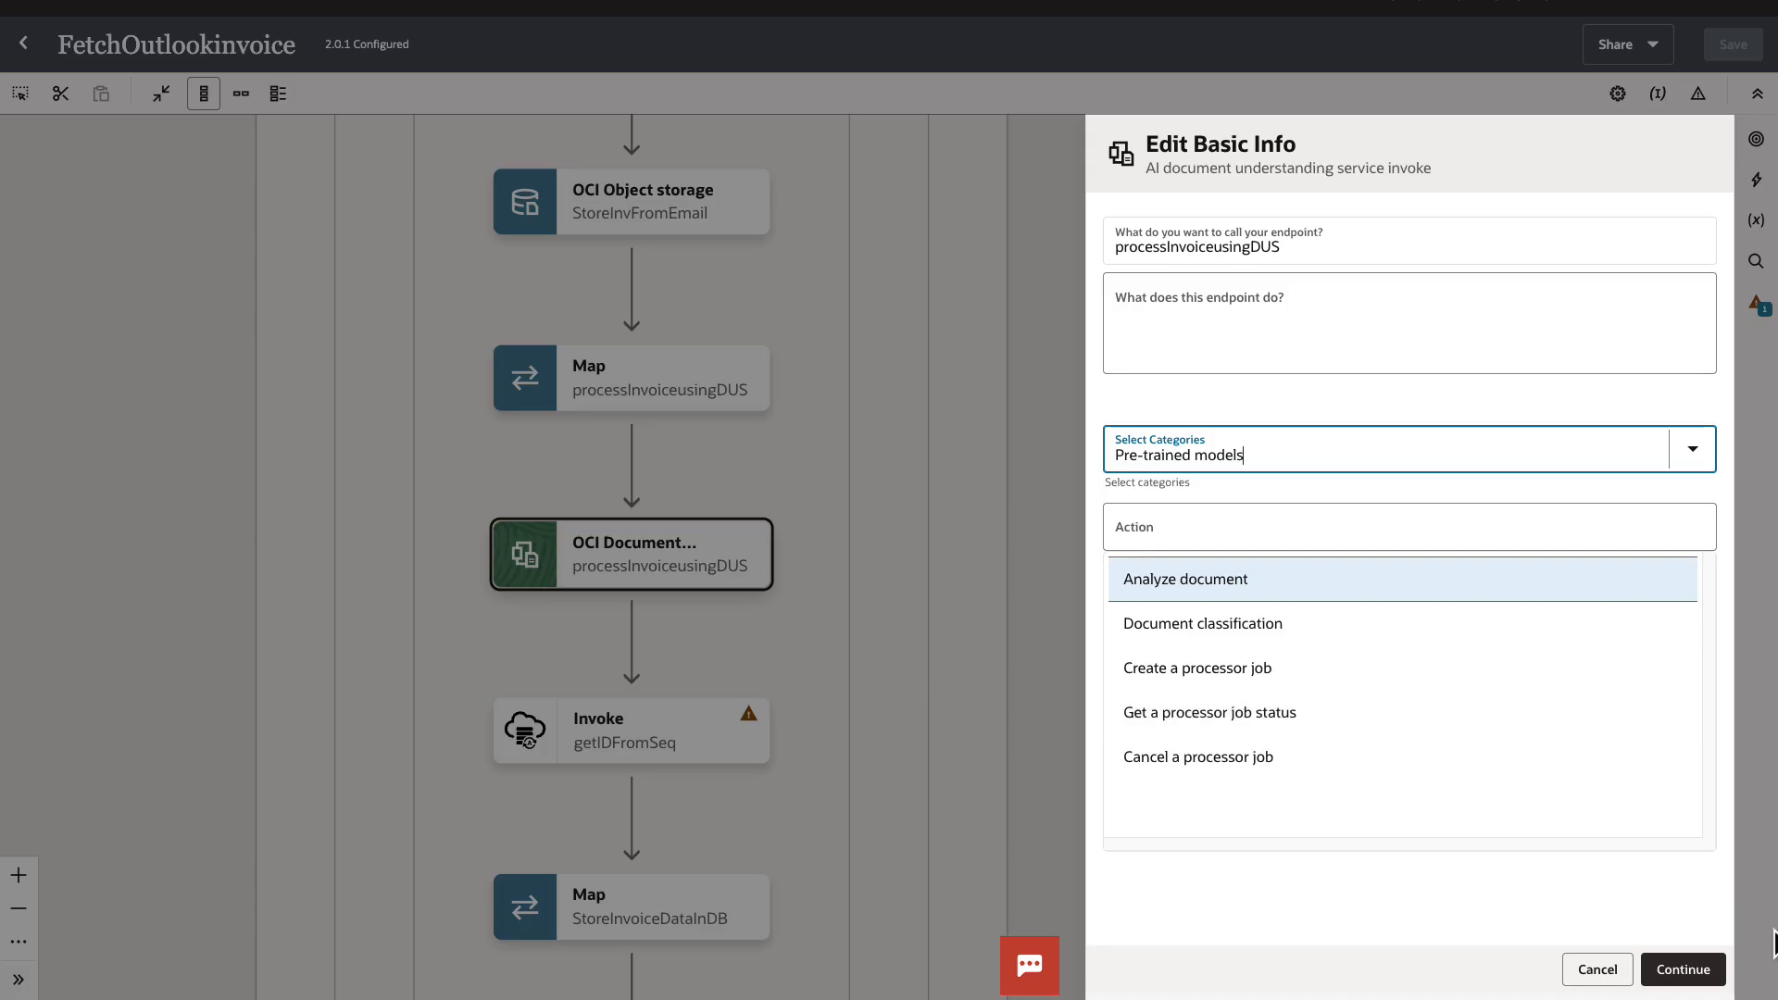
Continue to the processInvoiceusingDUS configuration with Pre-trained models and Analyze document, and choose Invoice as the document type
left_click(1688, 970)
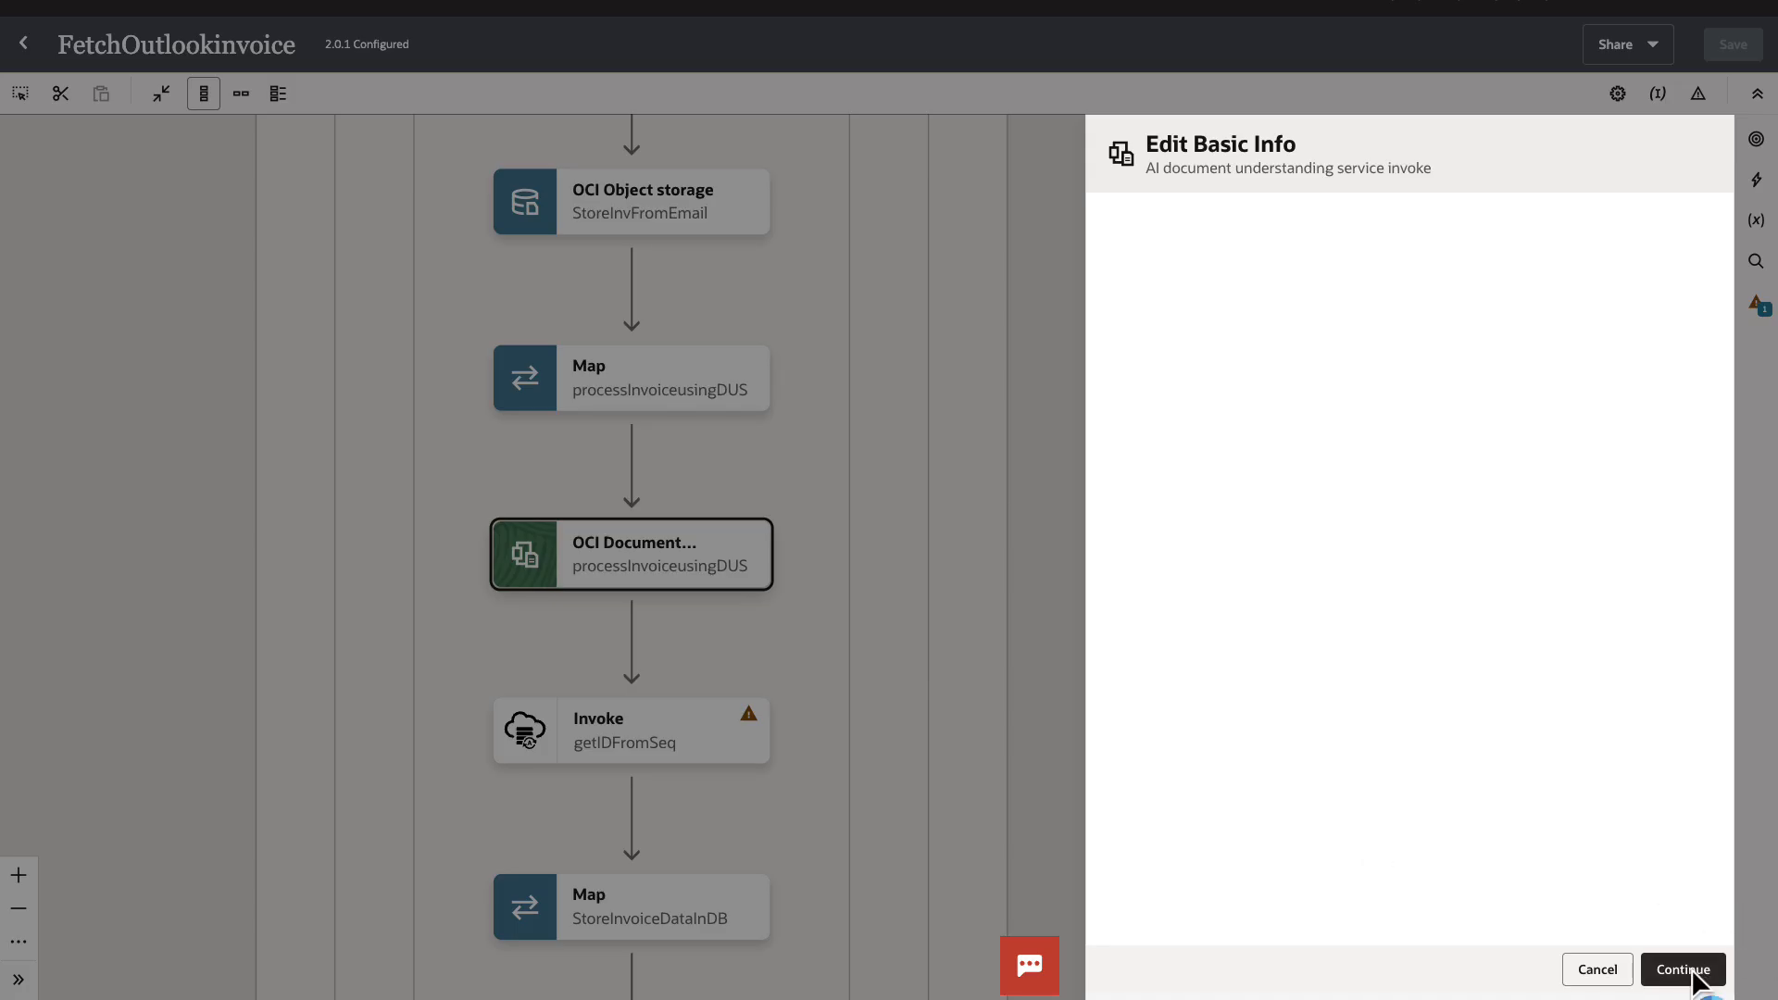
left_click(1592, 976)
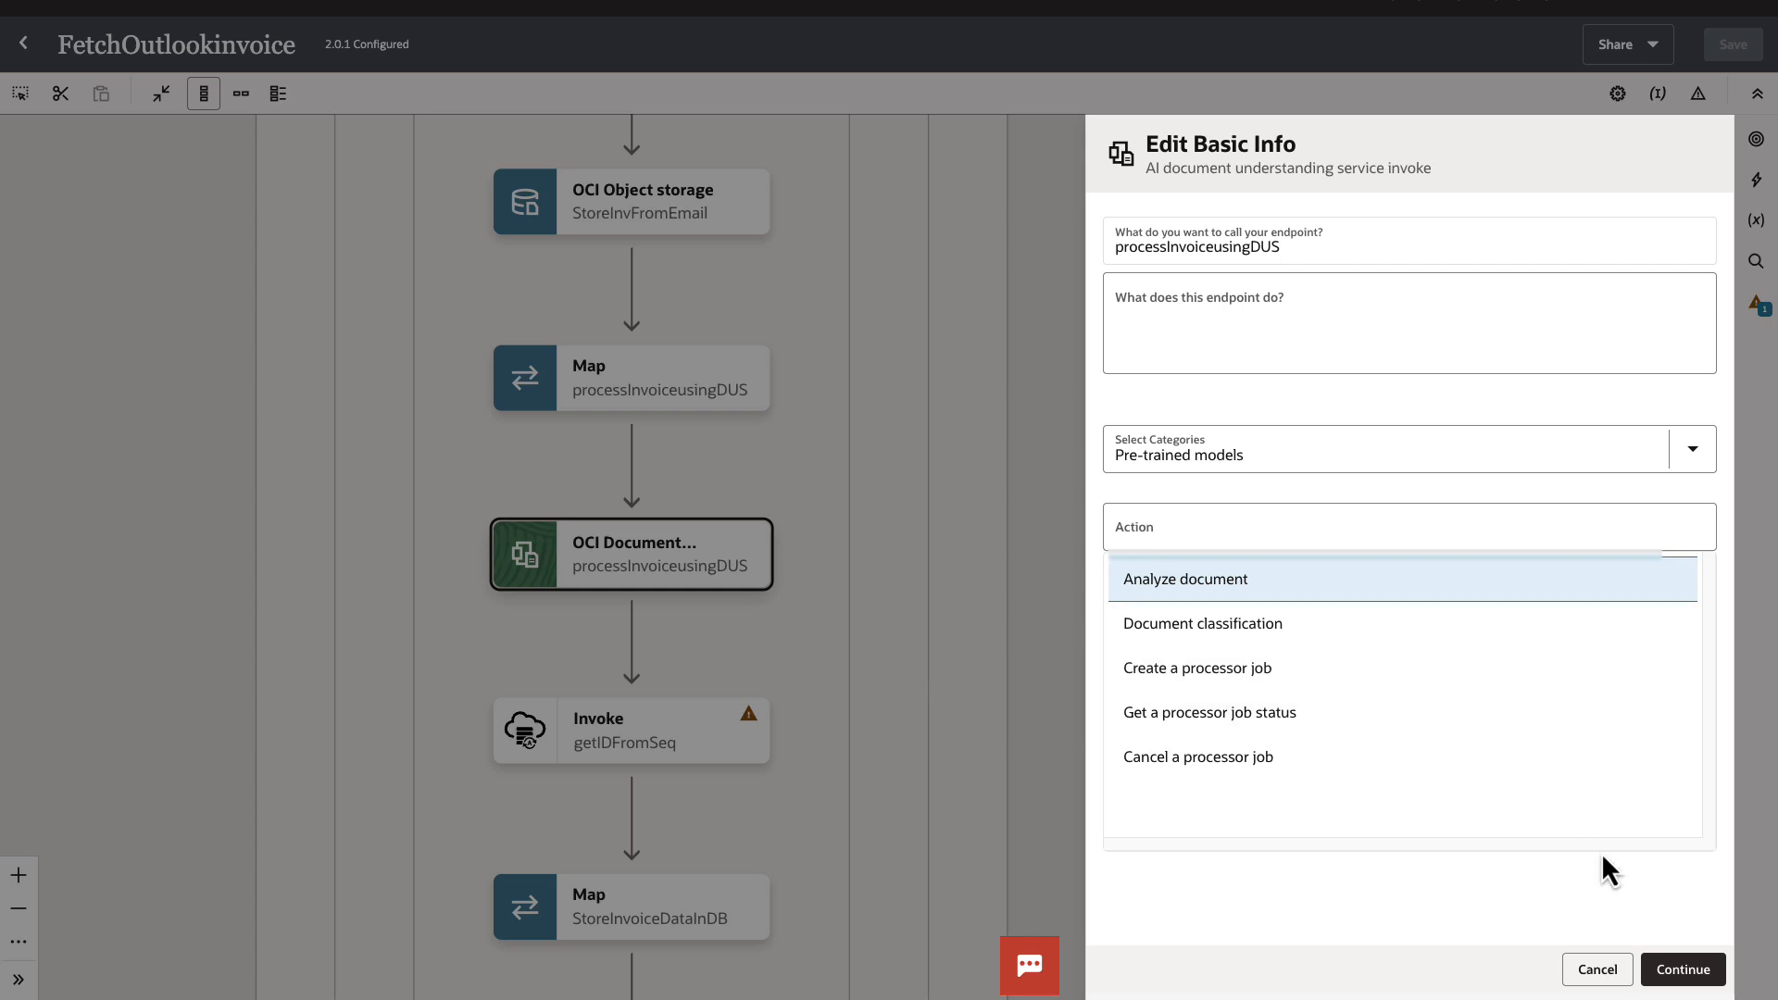
left_click(1703, 973)
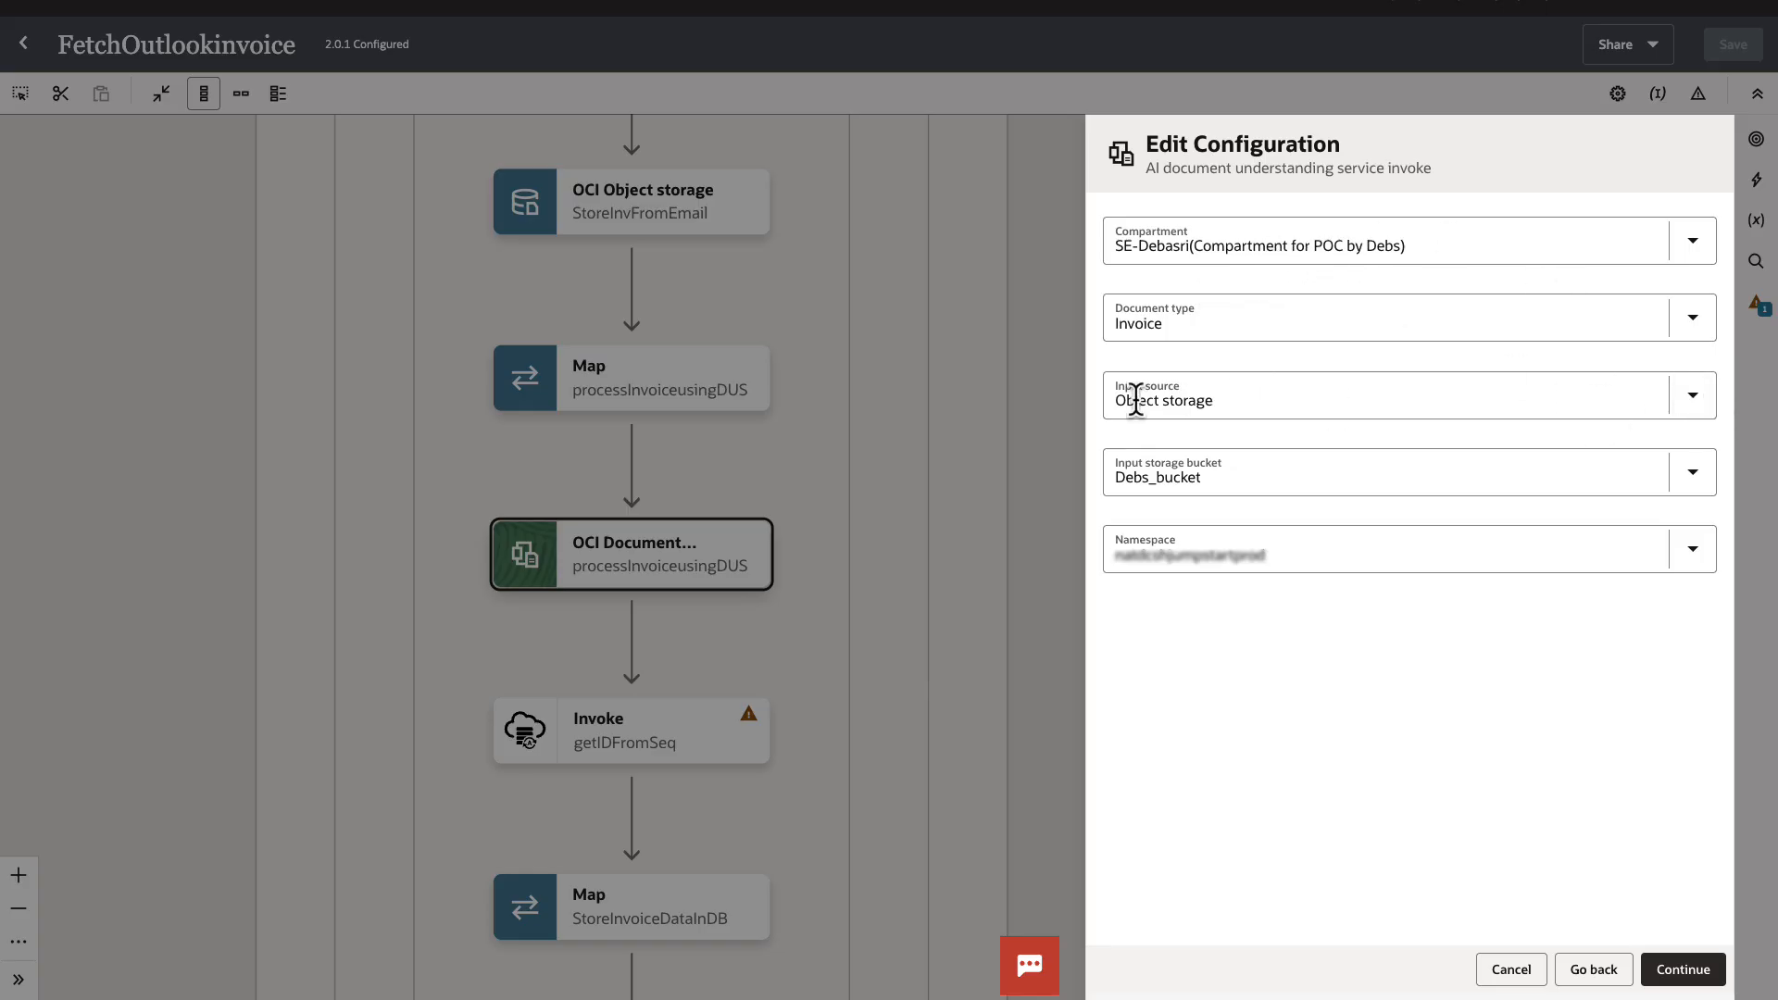
left_click(1695, 320)
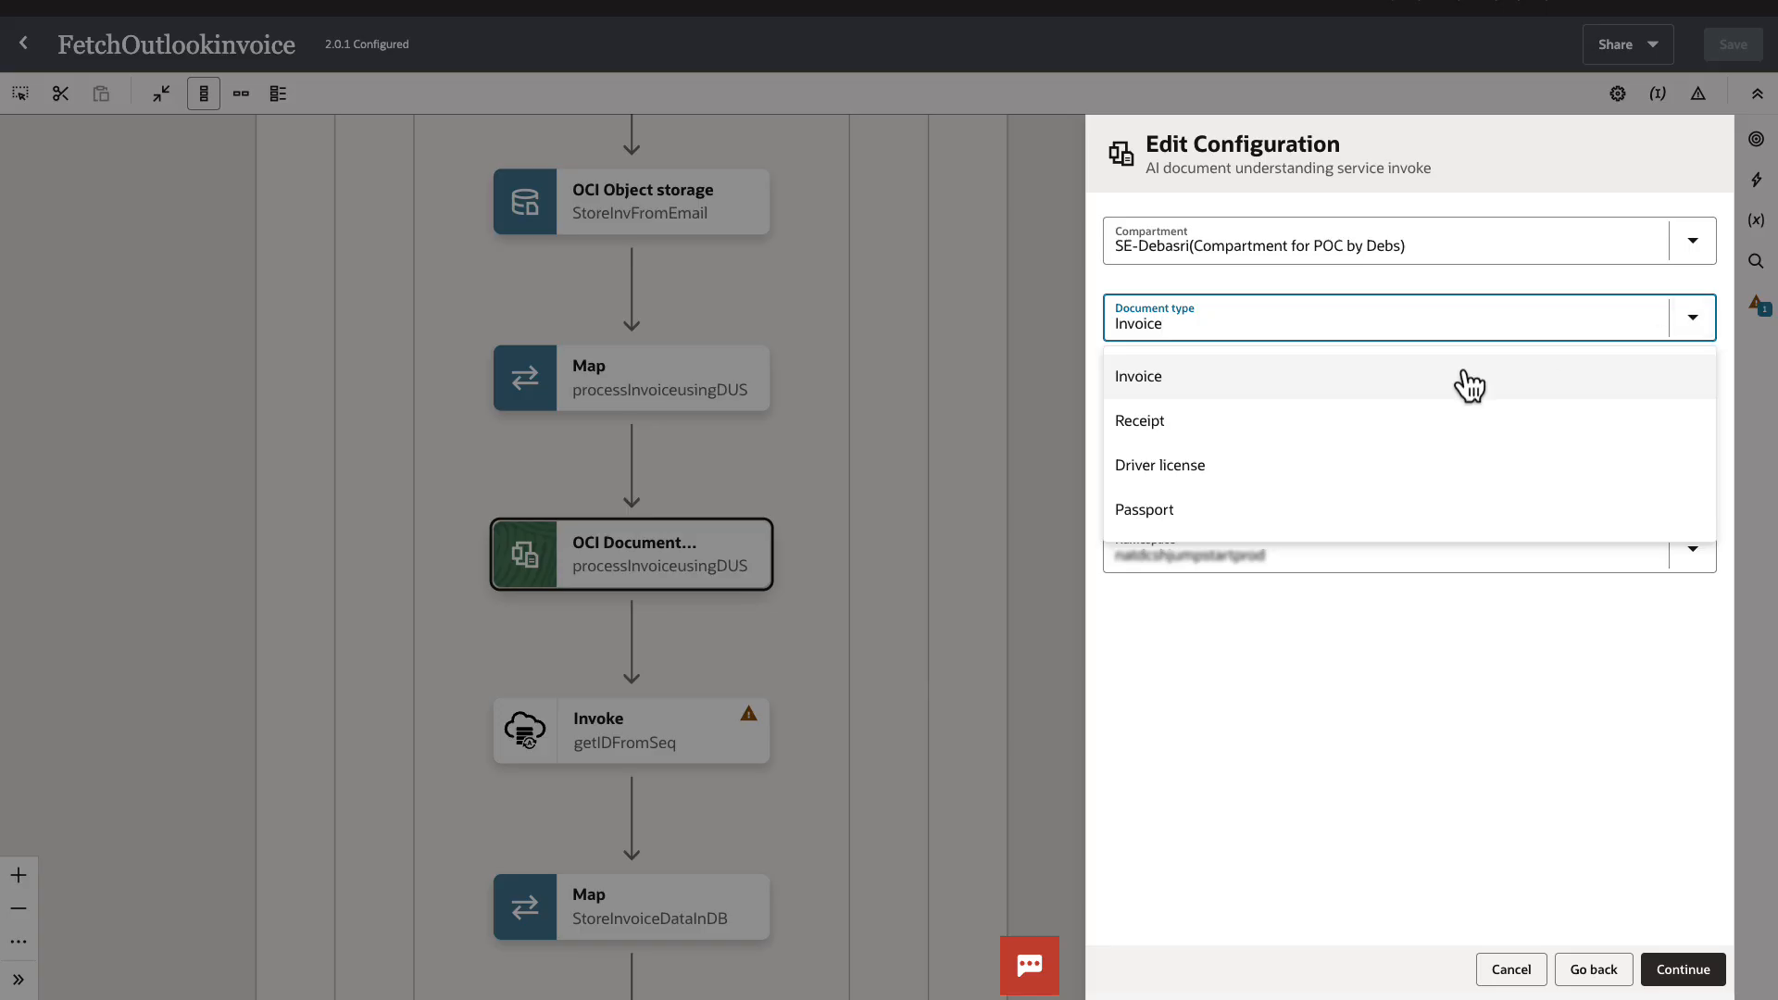
left_click(1372, 382)
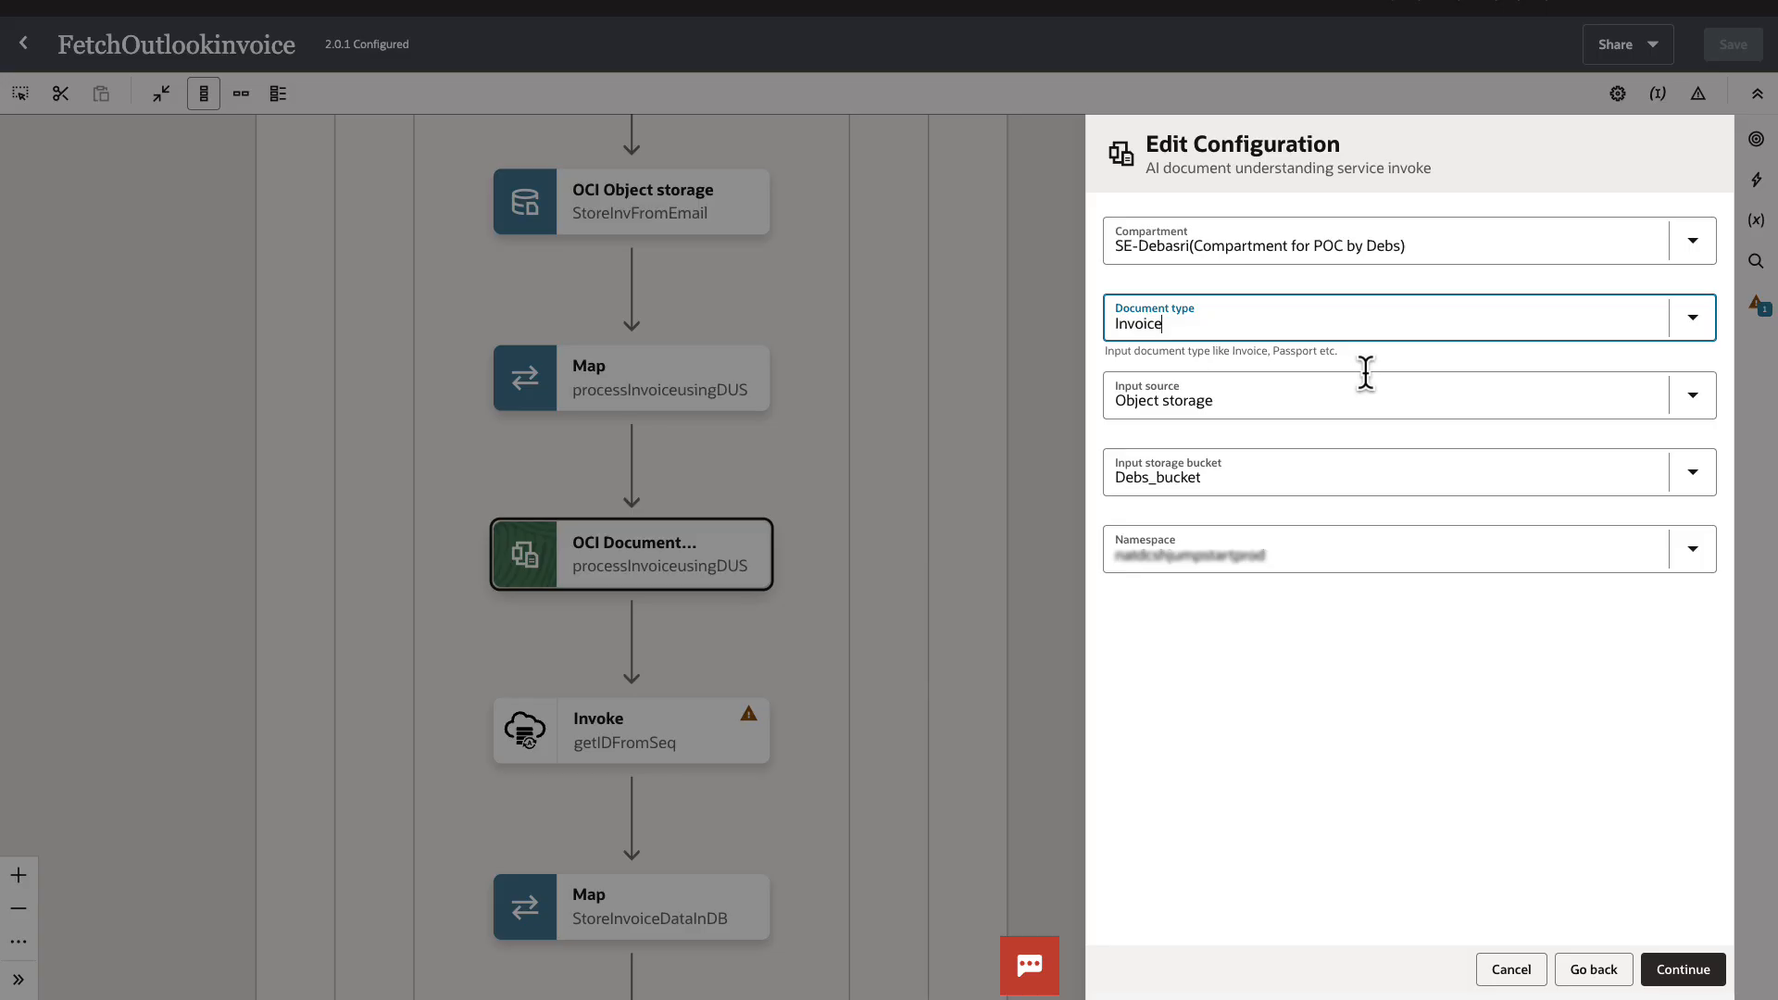
Keep Object storage as the input source for processInvoiceusingDUS and finish the action's configuration through its summary
left_click(1699, 400)
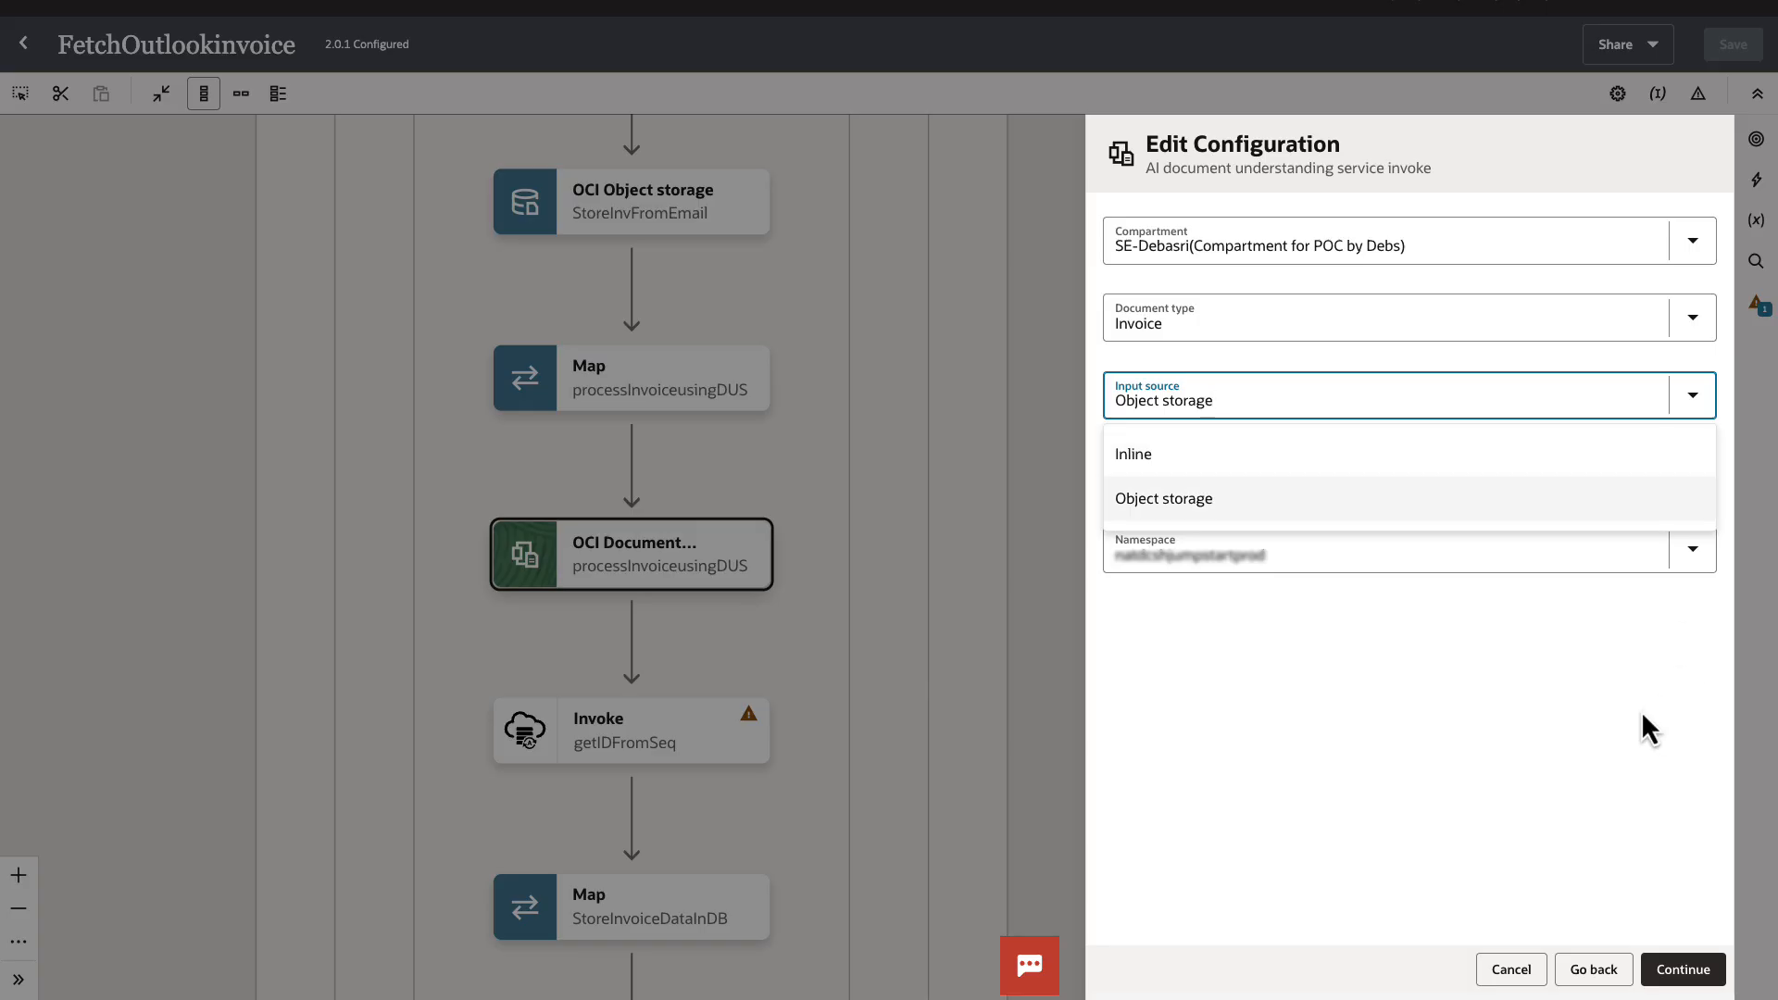
key("Return")
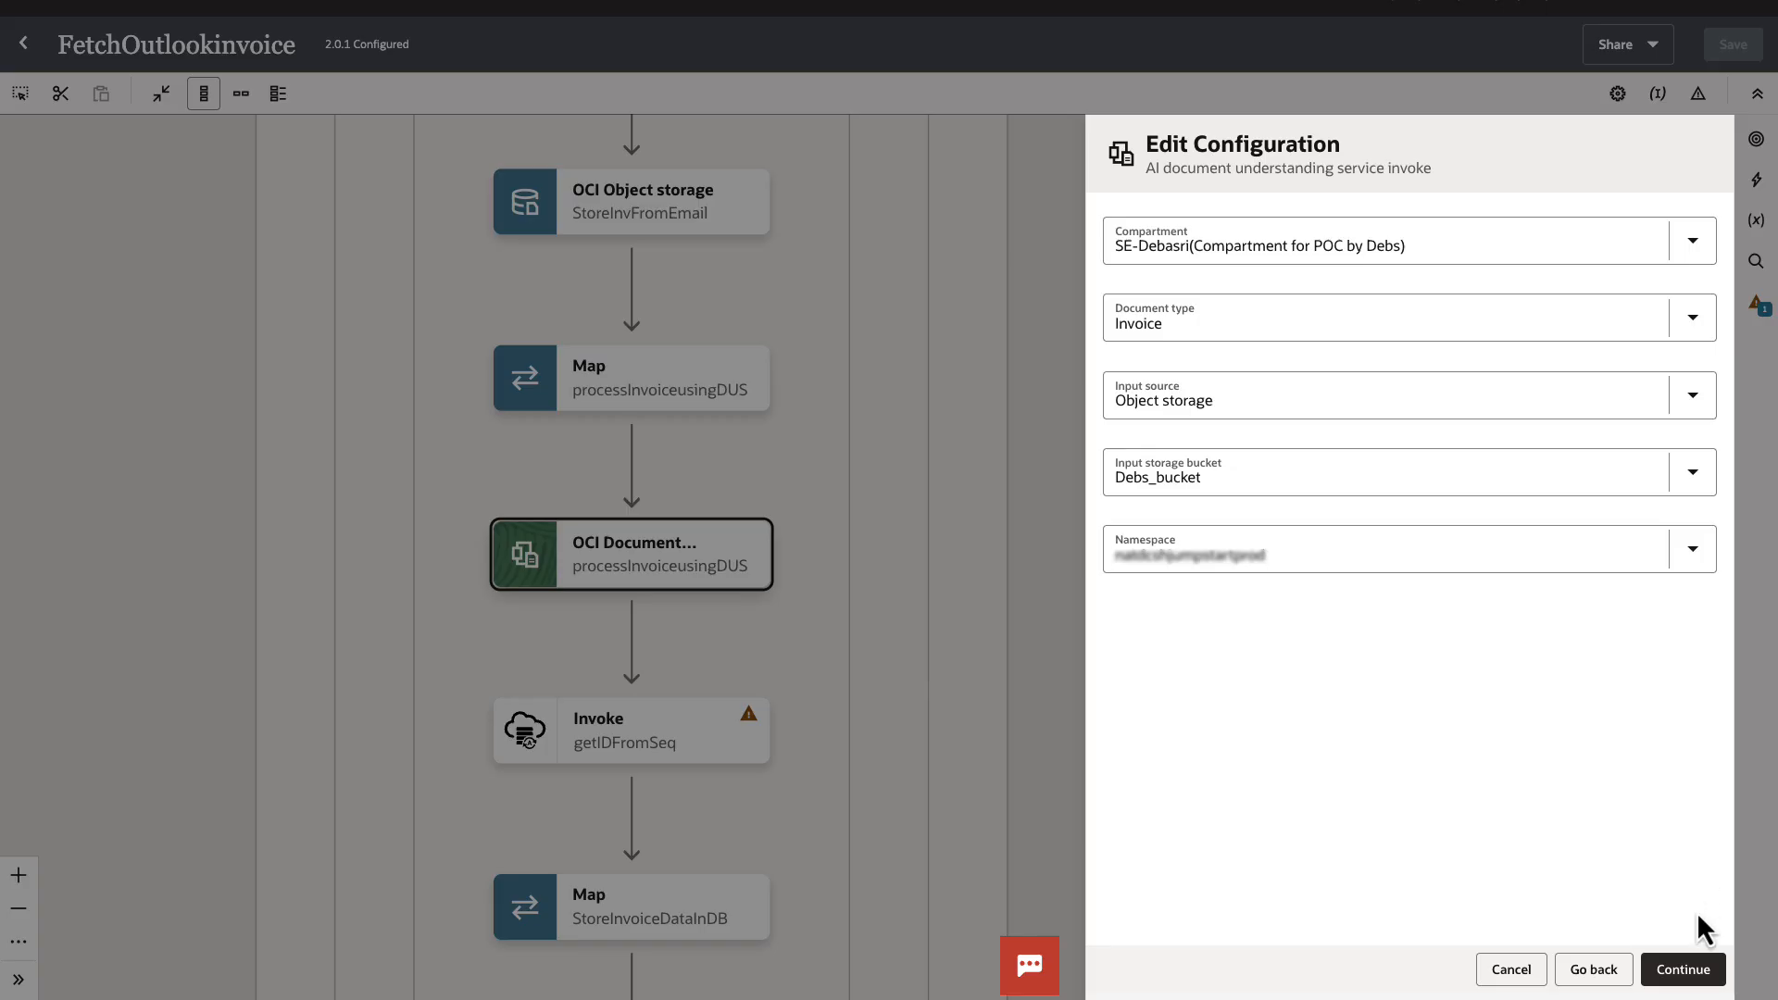
left_click(1684, 970)
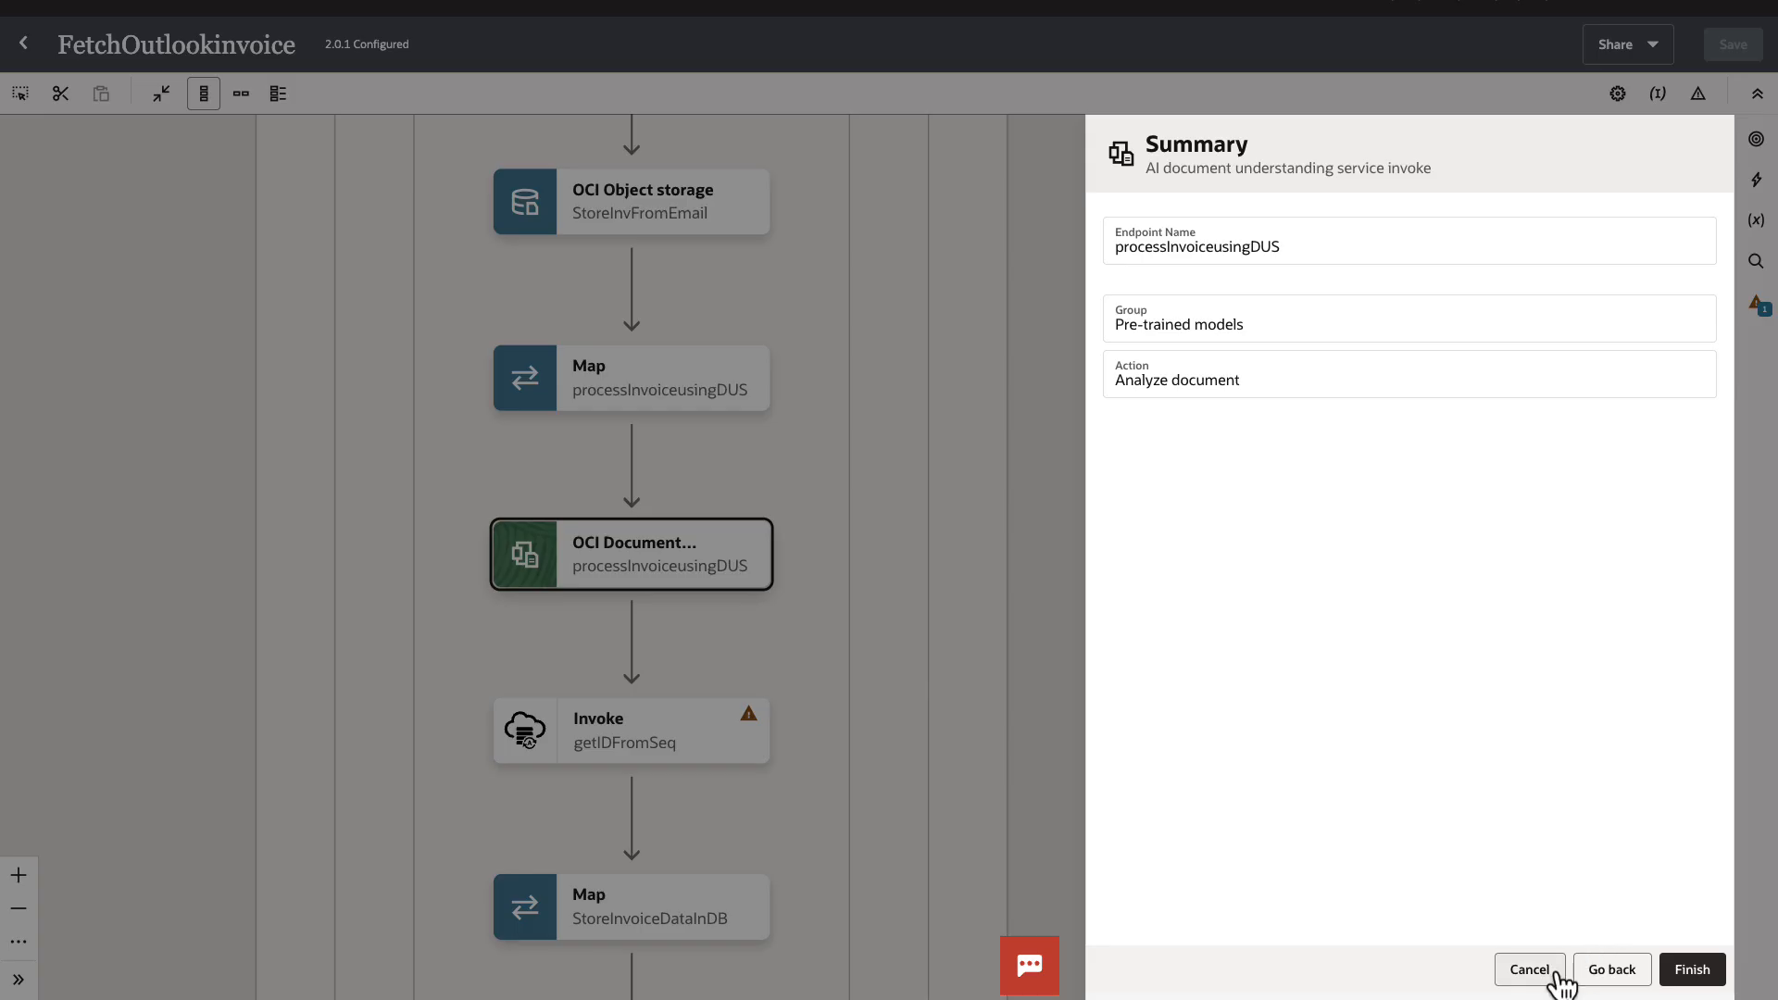
left_click(1693, 970)
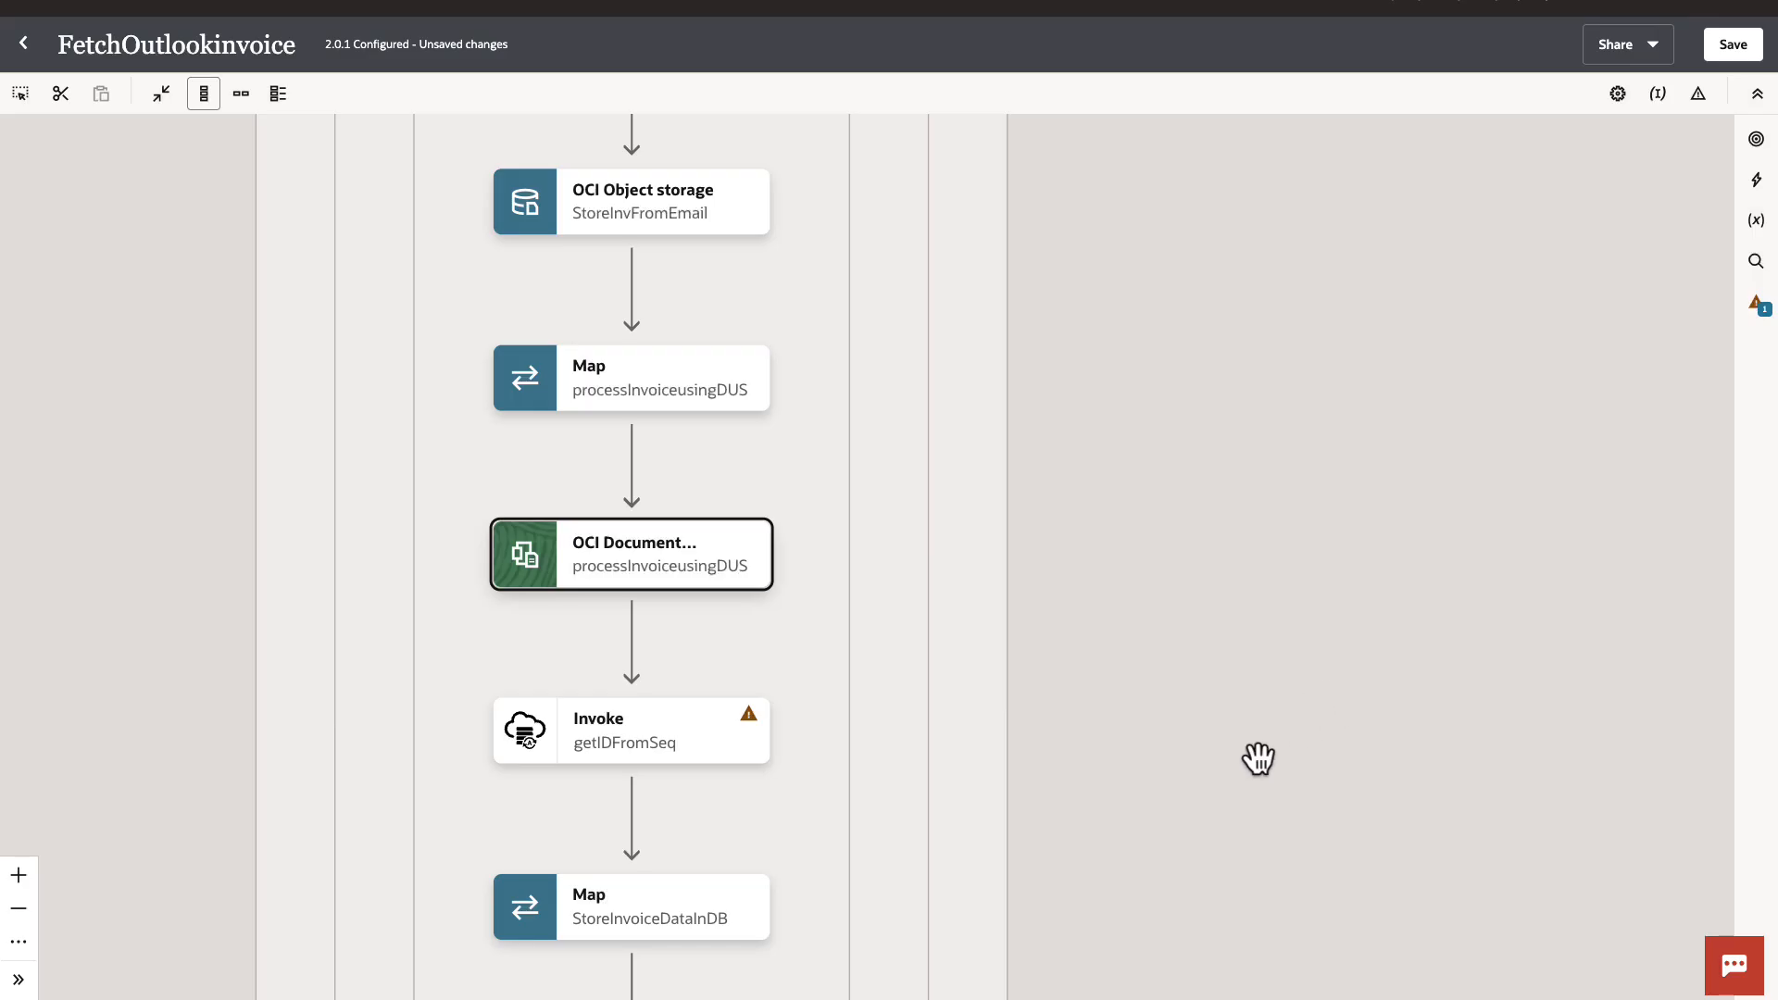
Open the StoreInvoiceDataInDB map for editing, below the getIDFromSeq invoke in the integration flow
left_click_drag(1257, 759, 1266, 647)
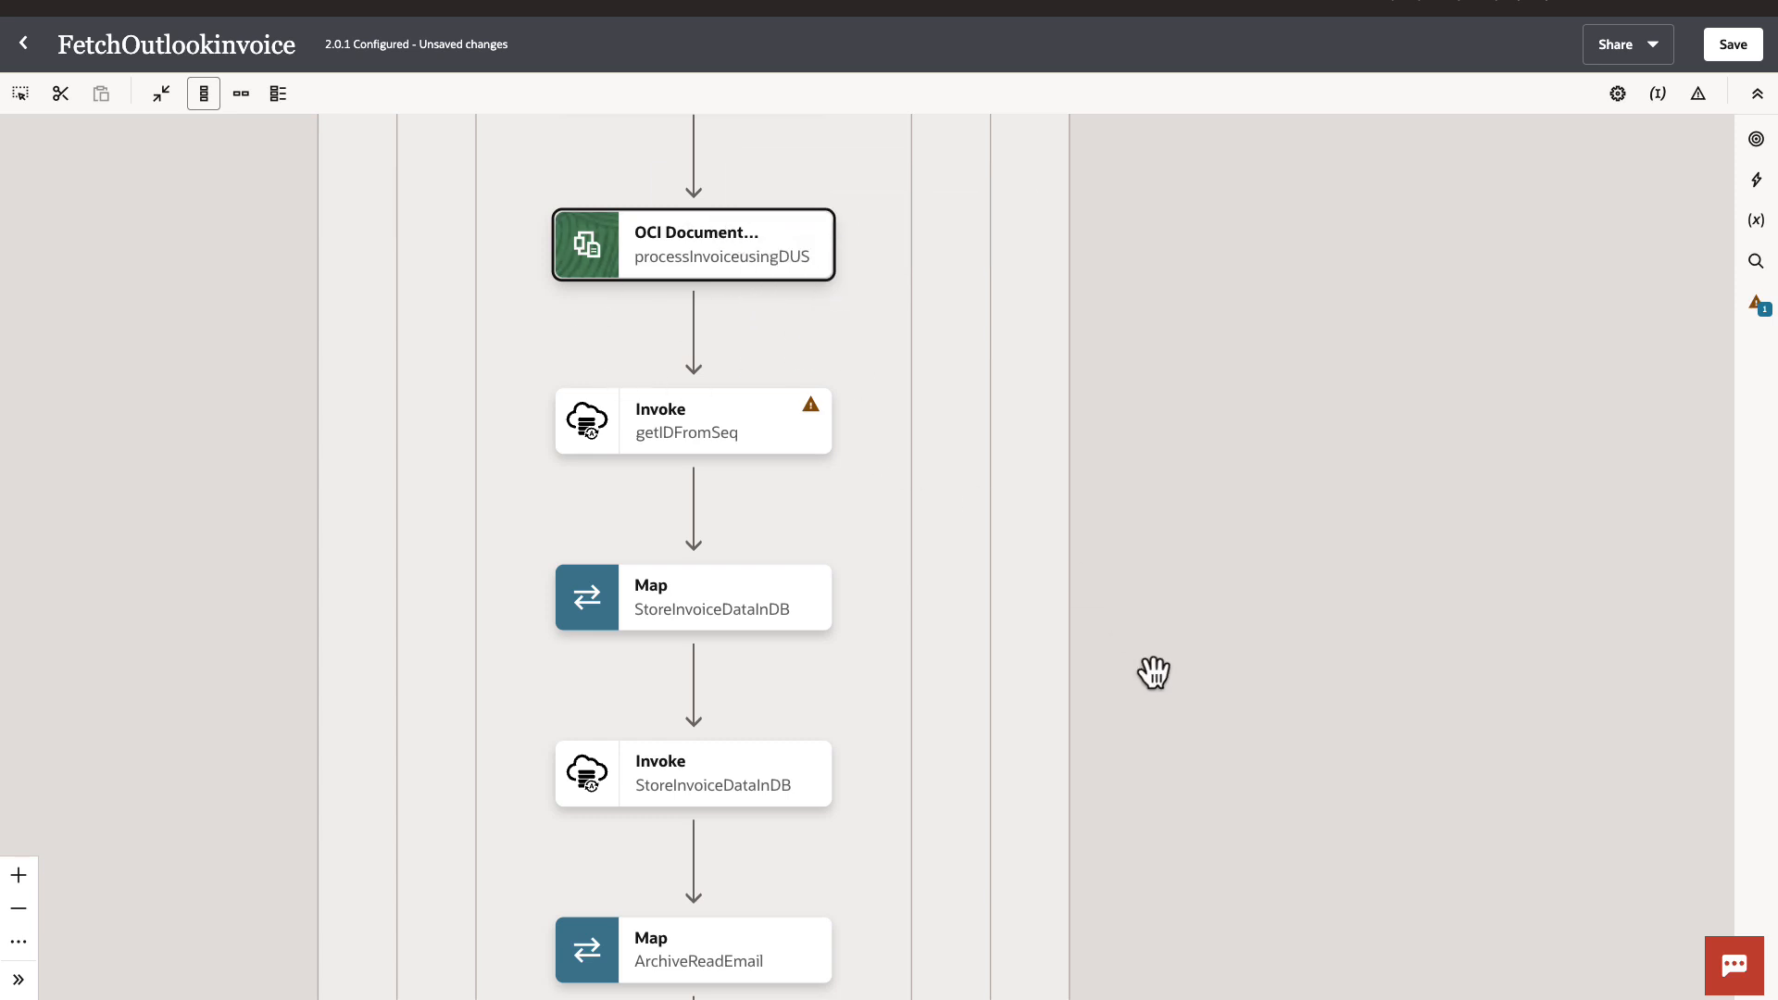
left_click_drag(1341, 651, 1336, 624)
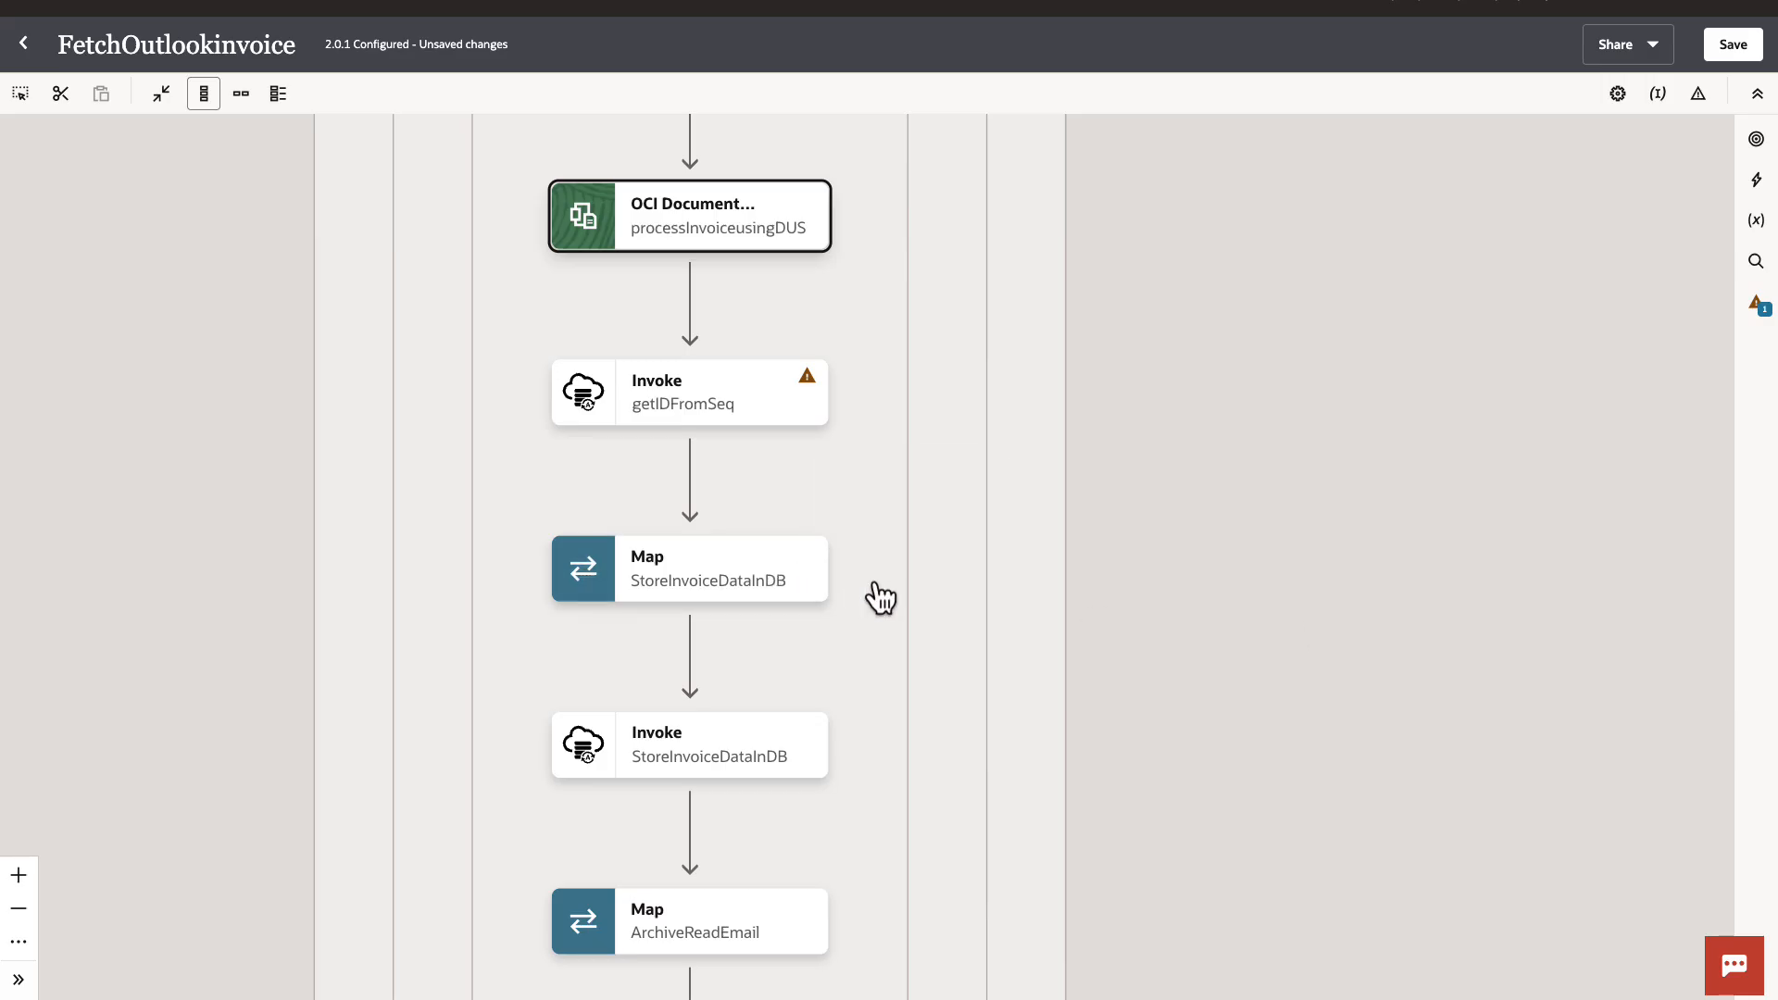
left_click(782, 769)
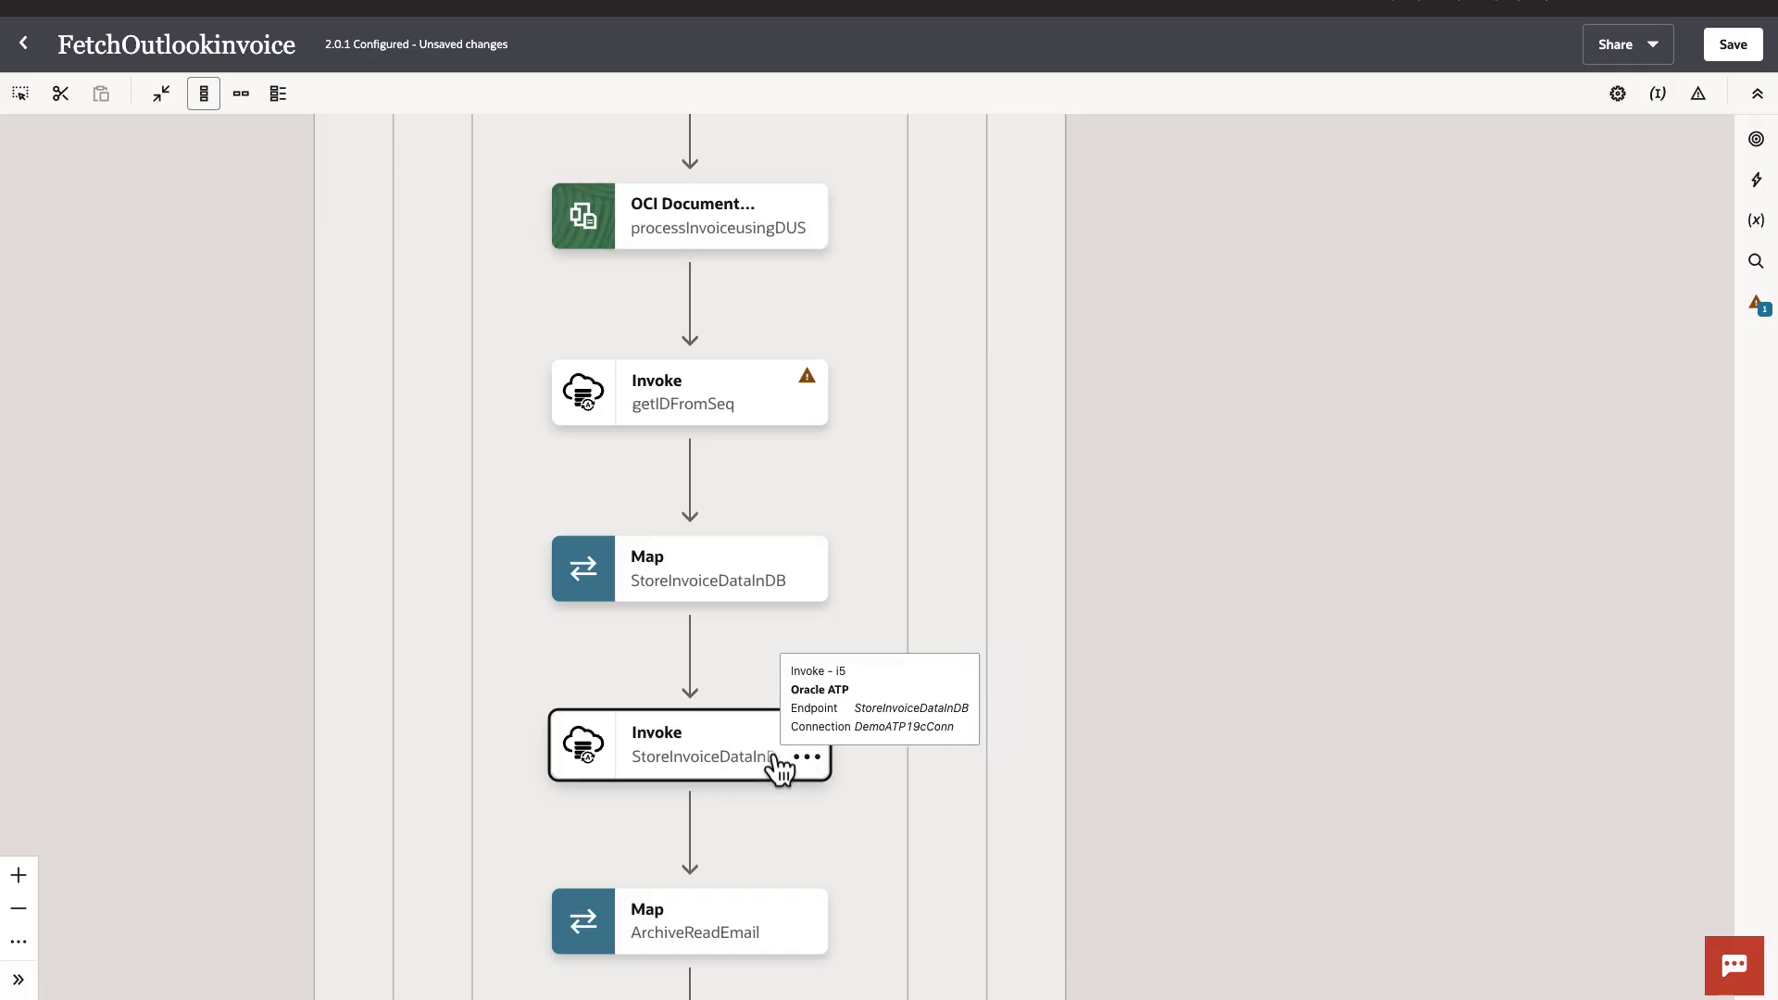
left_click(806, 582)
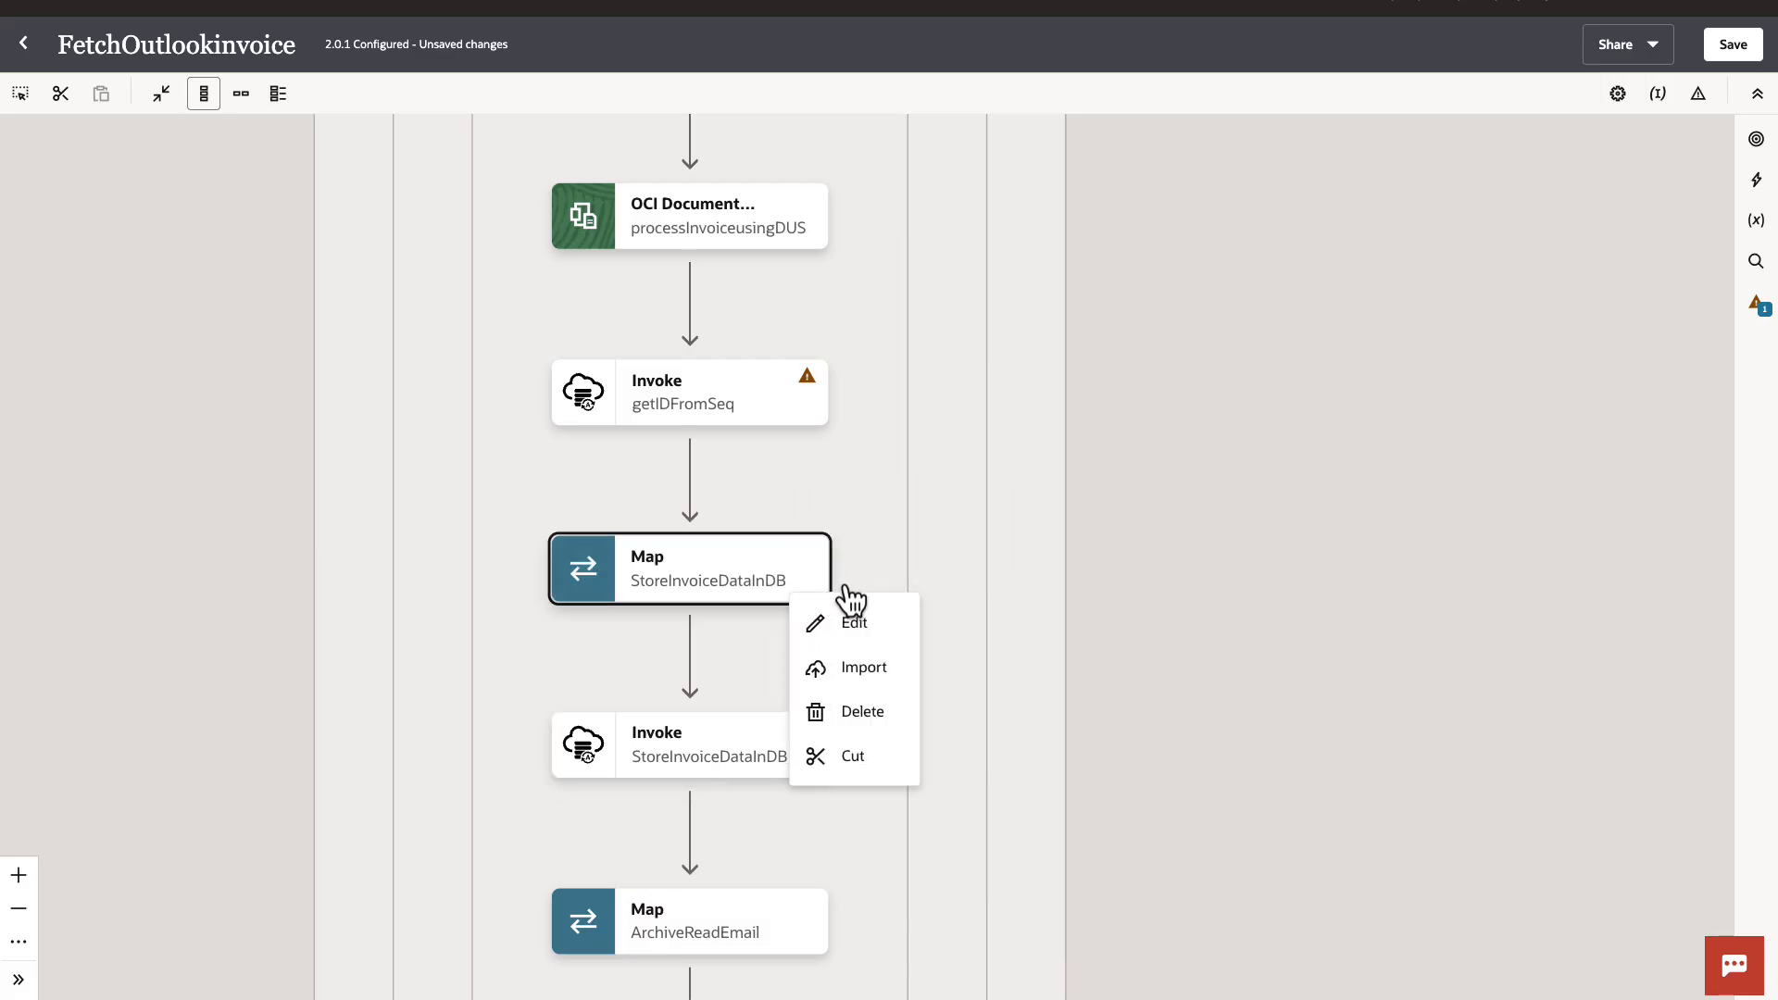
left_click(853, 631)
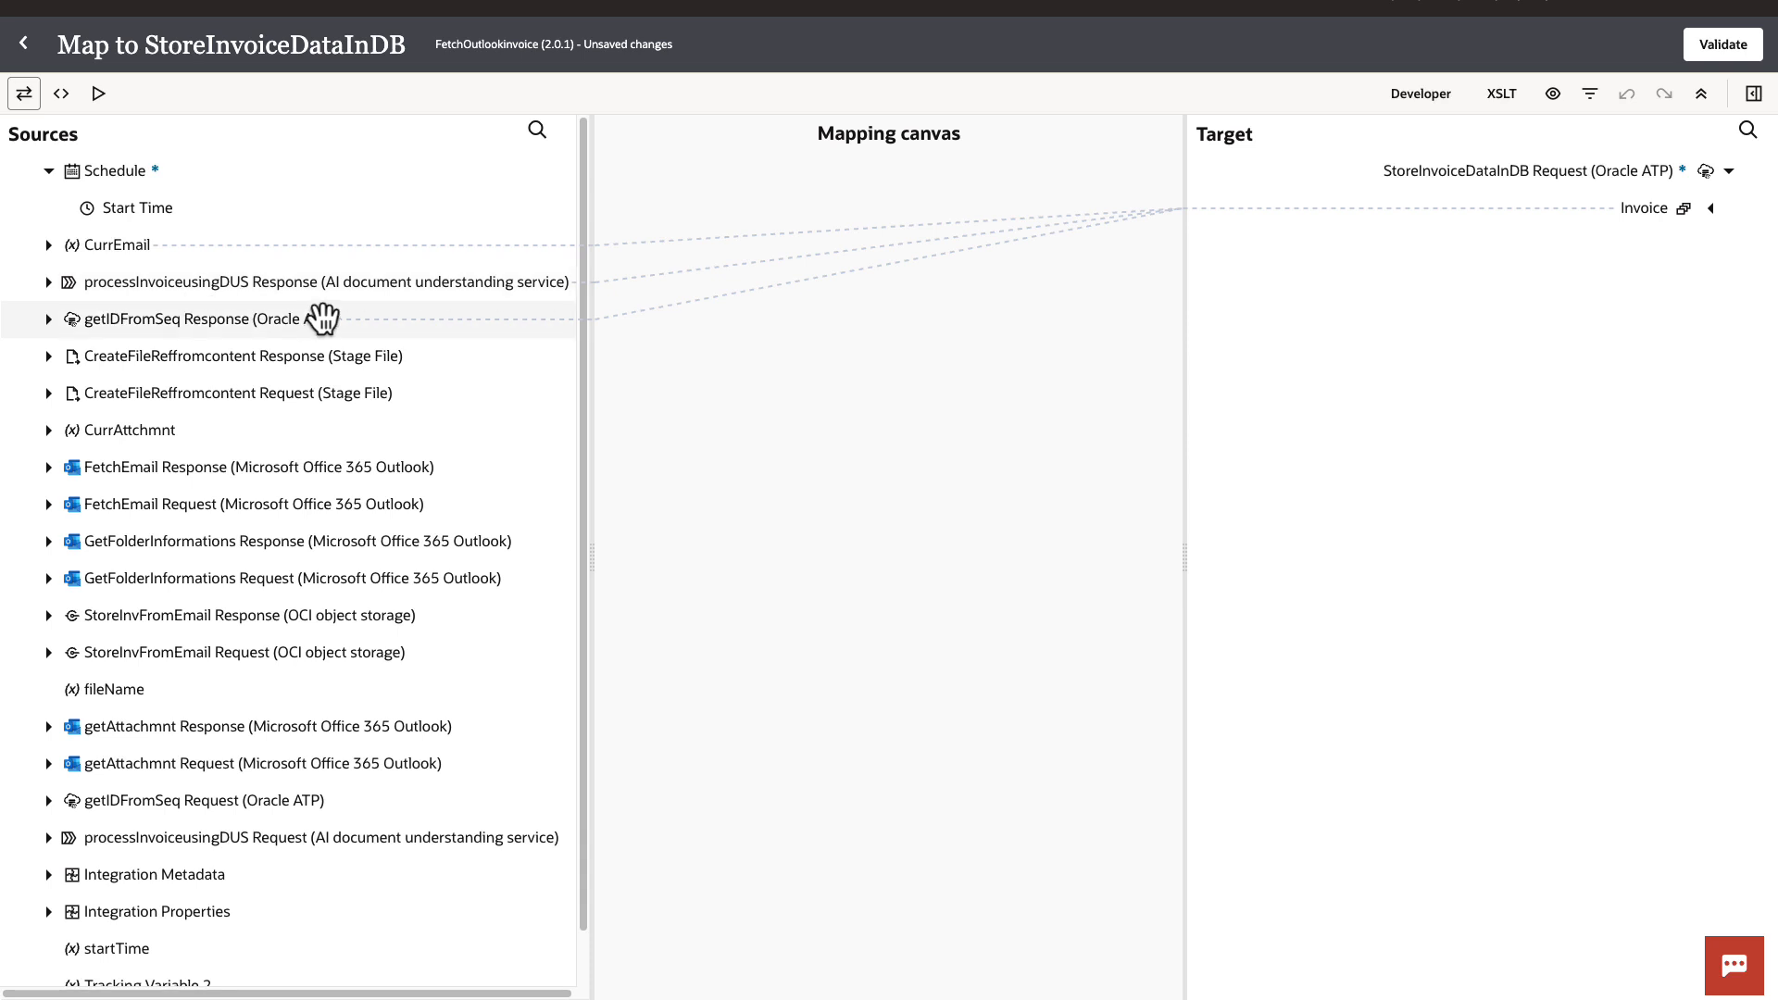
Expand the processInvoiceusingDUS Response source down to the invoice Fields and review the fields available for mapping
left_click(48, 282)
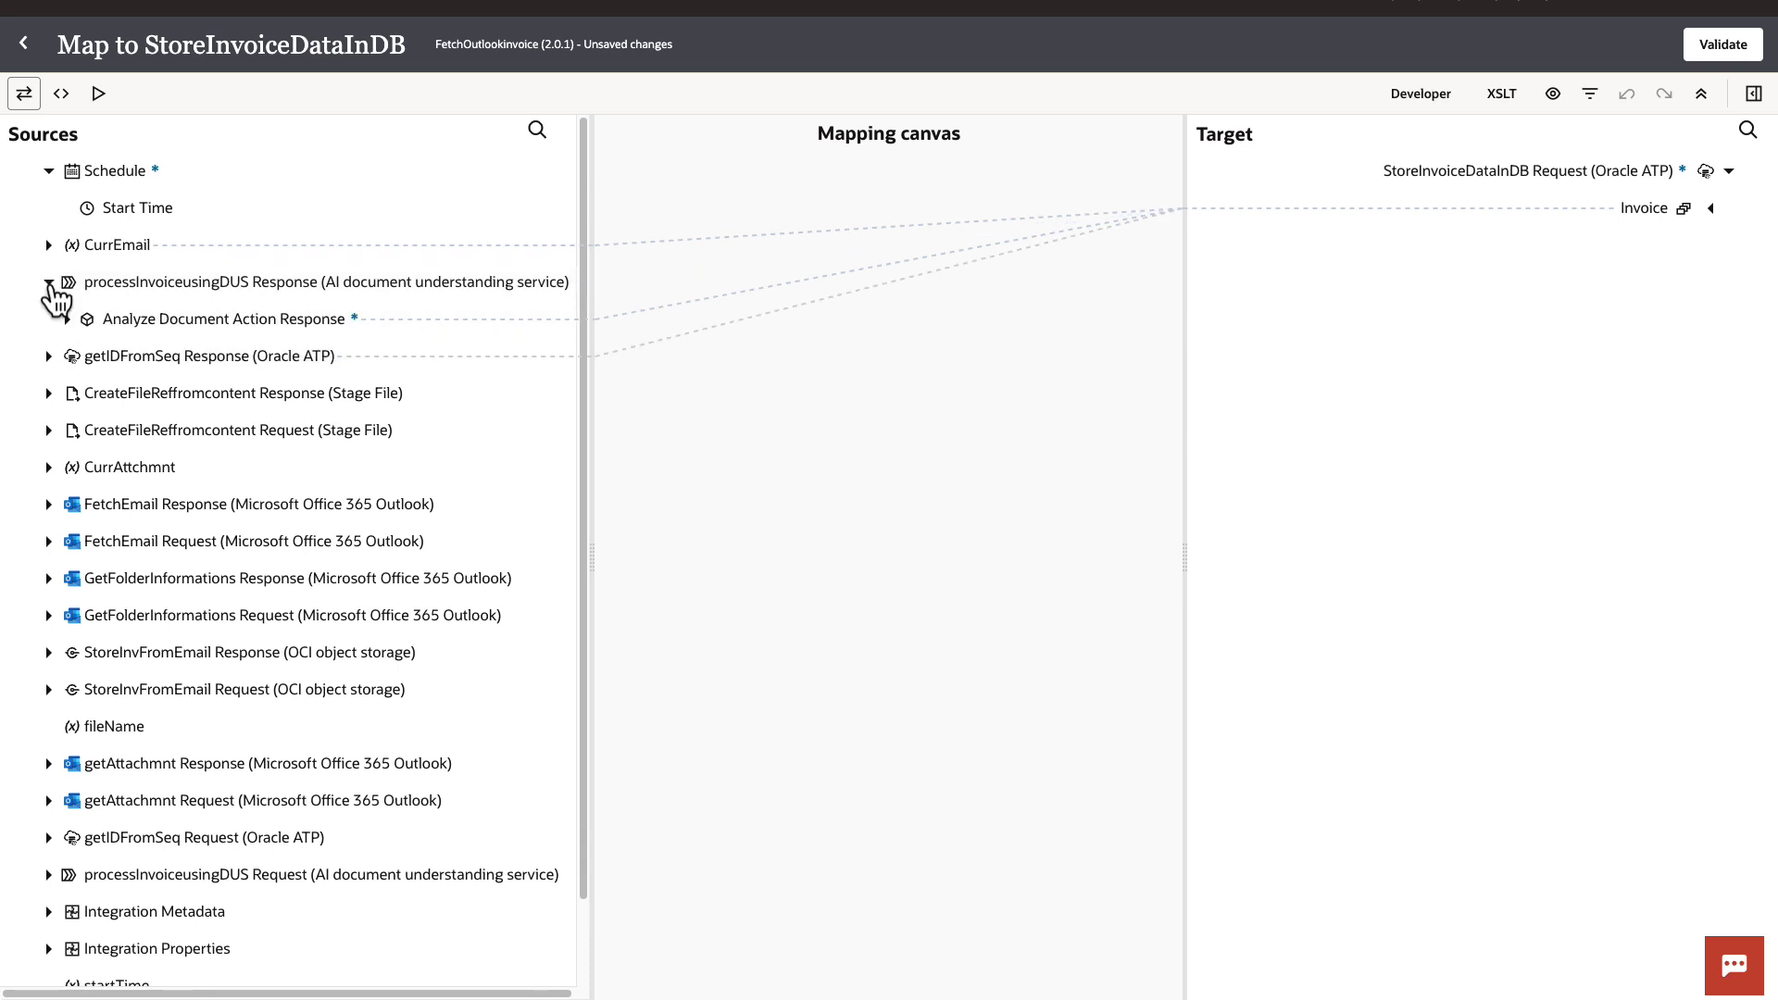
left_click(66, 319)
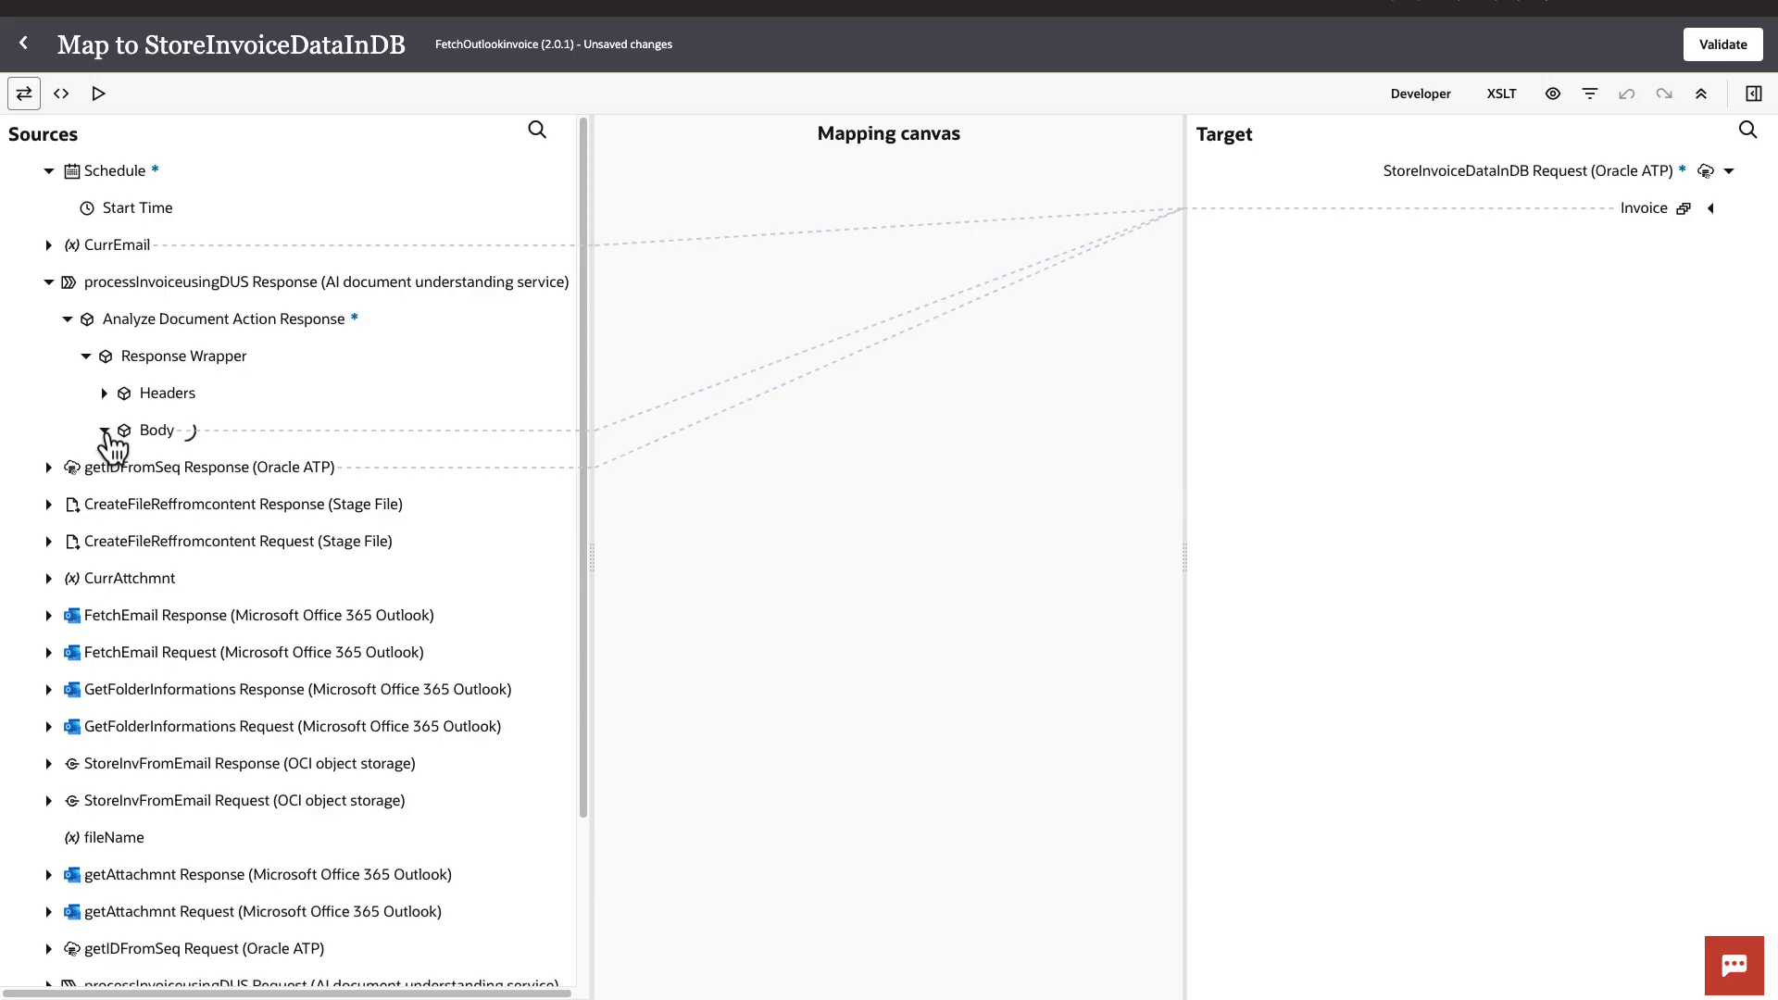
left_click(123, 467)
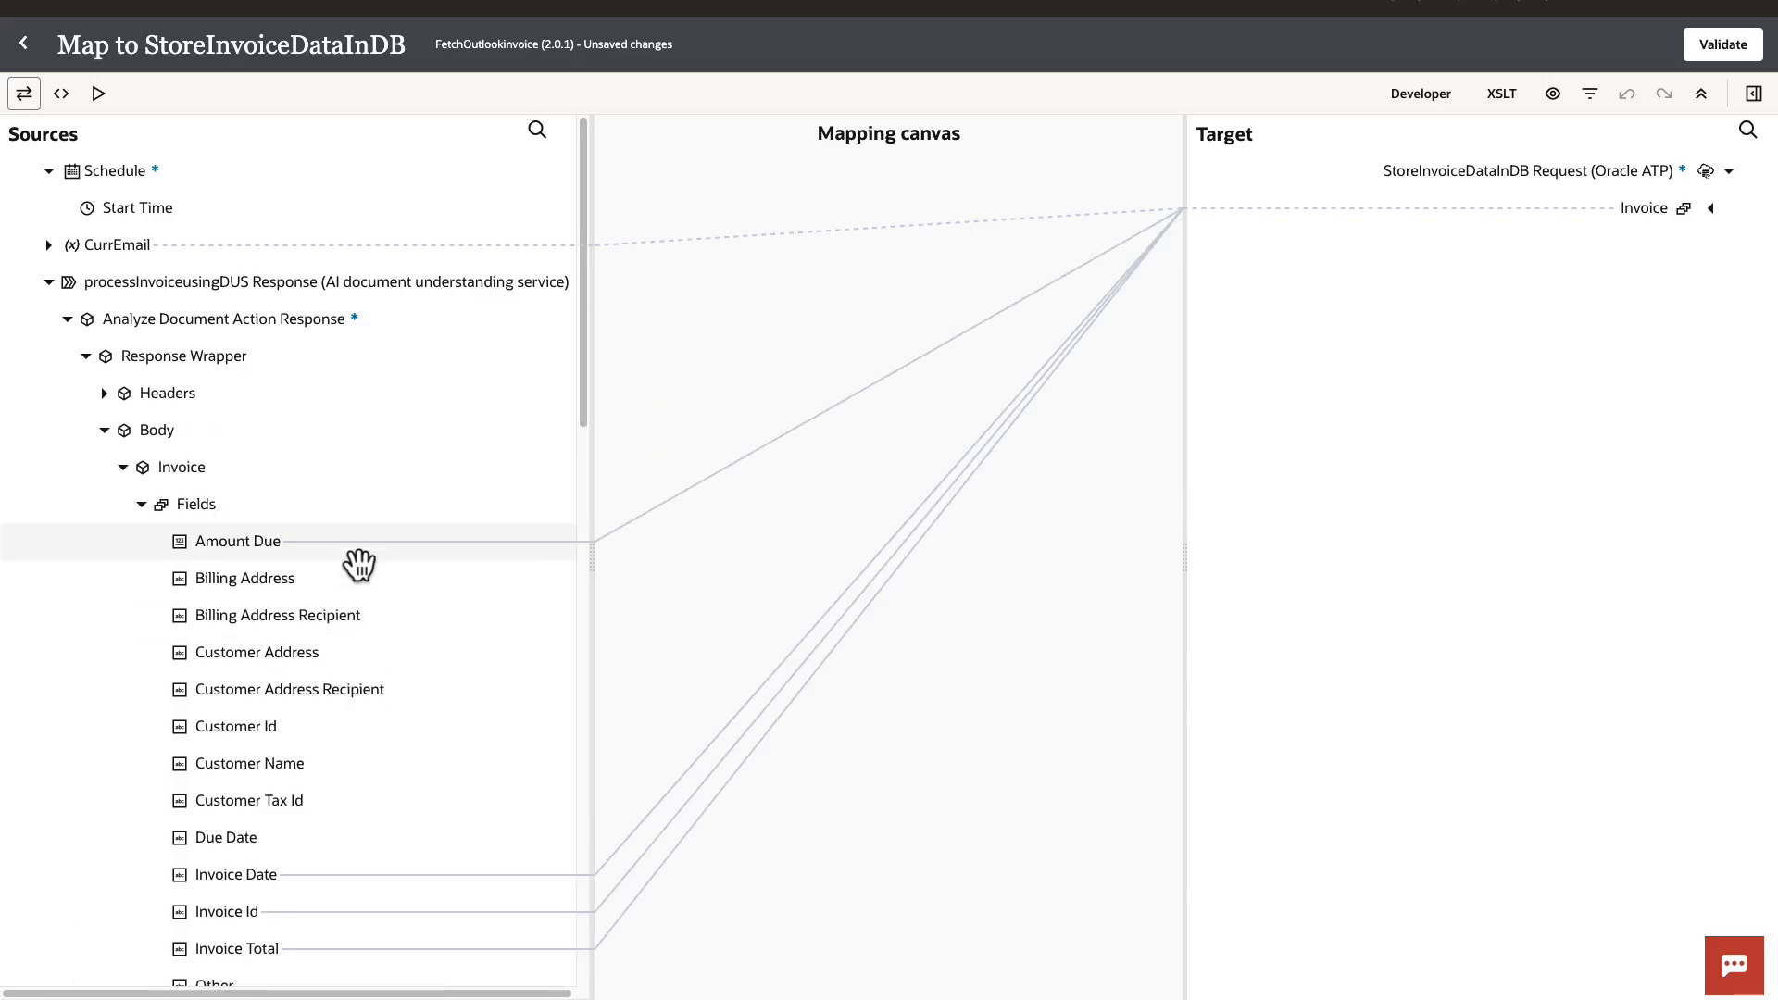
scroll(359, 565, "down", 3)
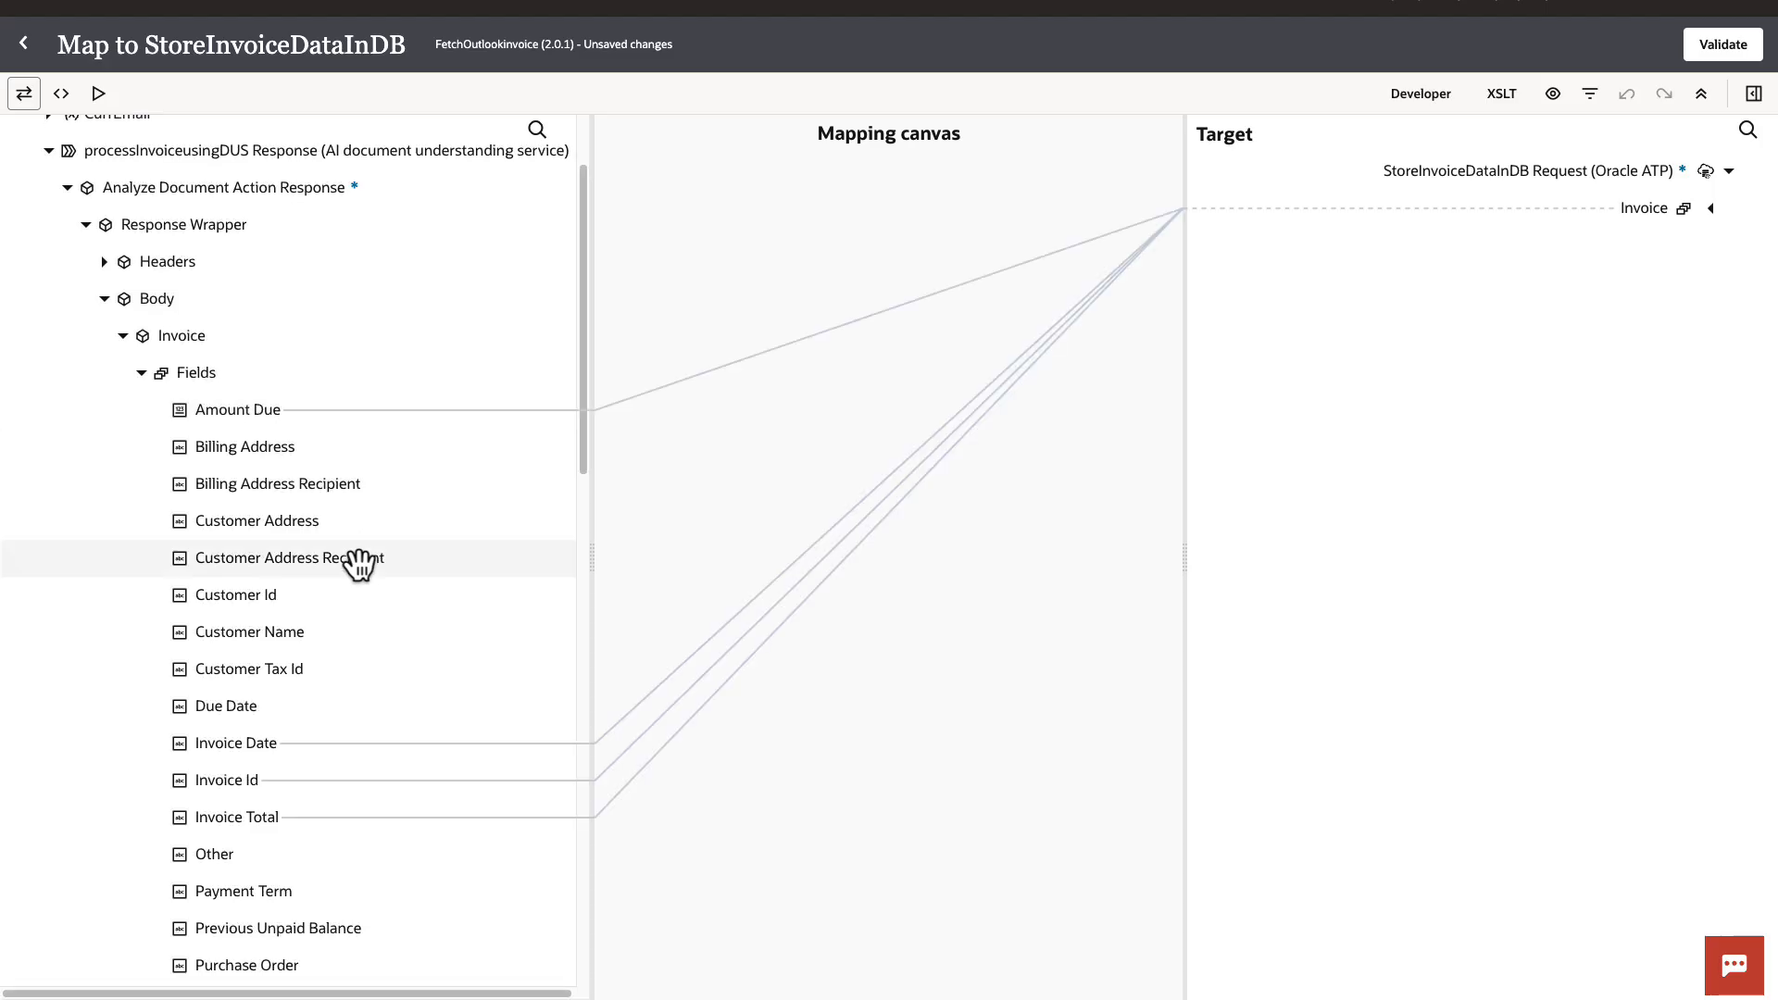
scroll(360, 565, "down", 3)
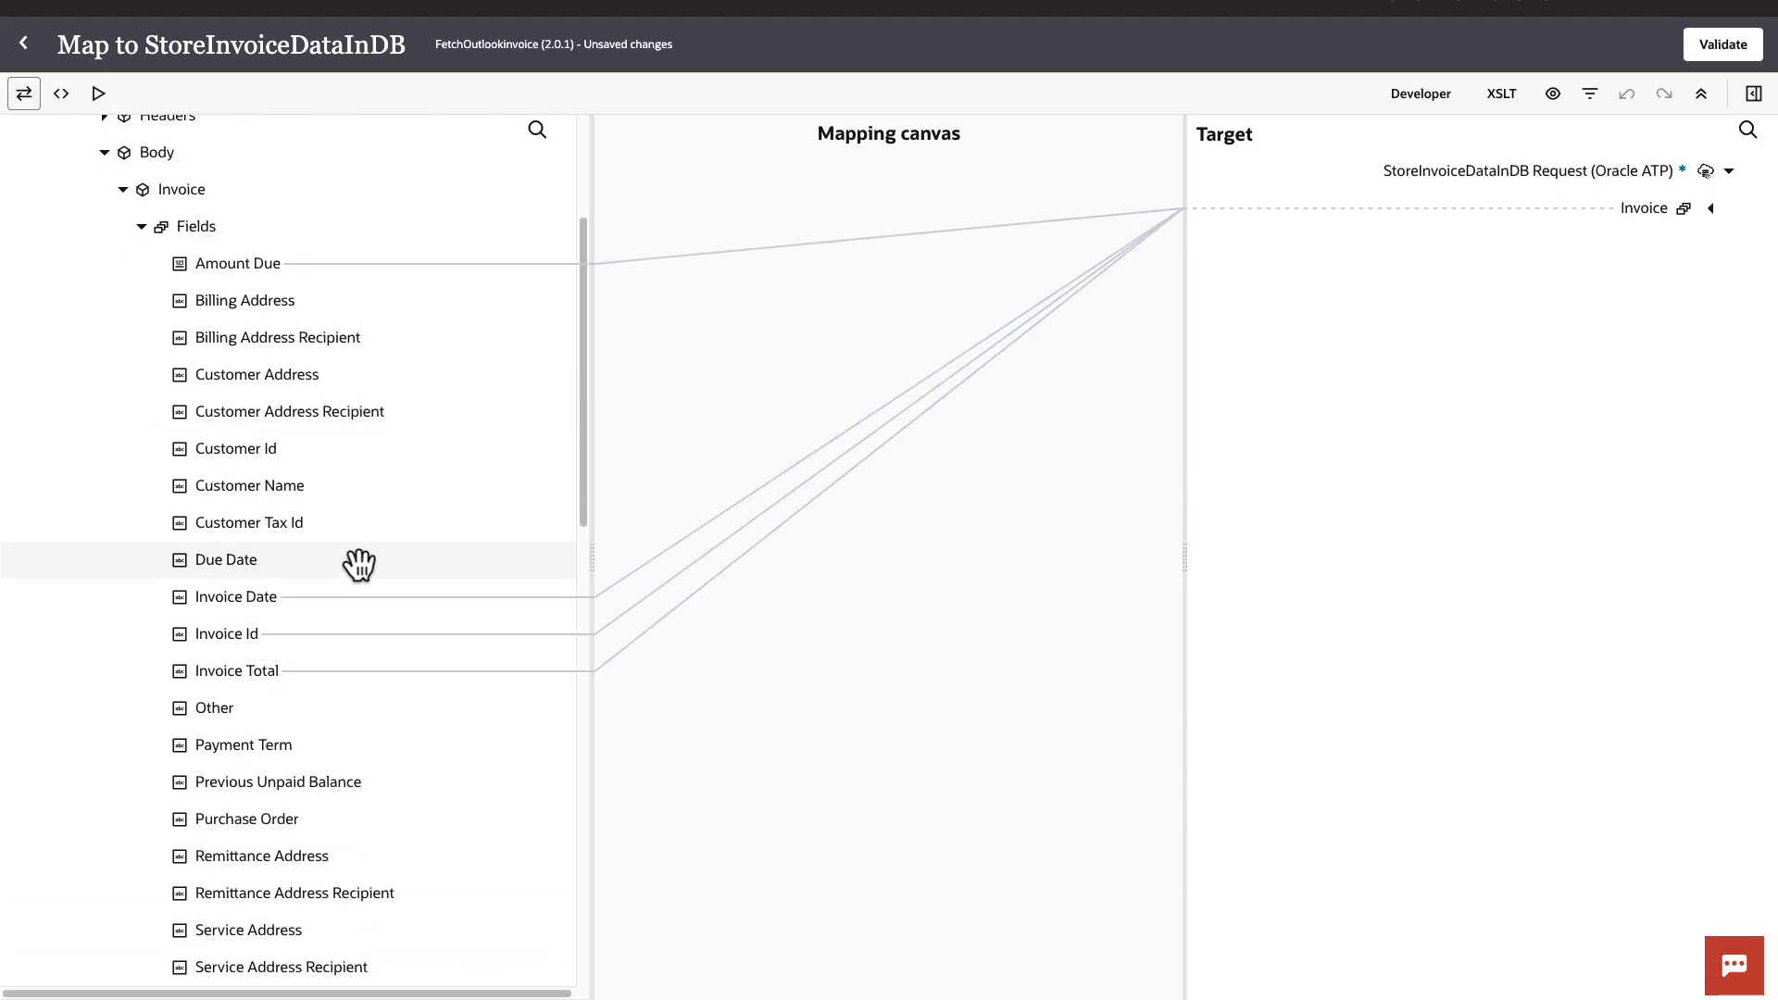
scroll(359, 565, "down", 1)
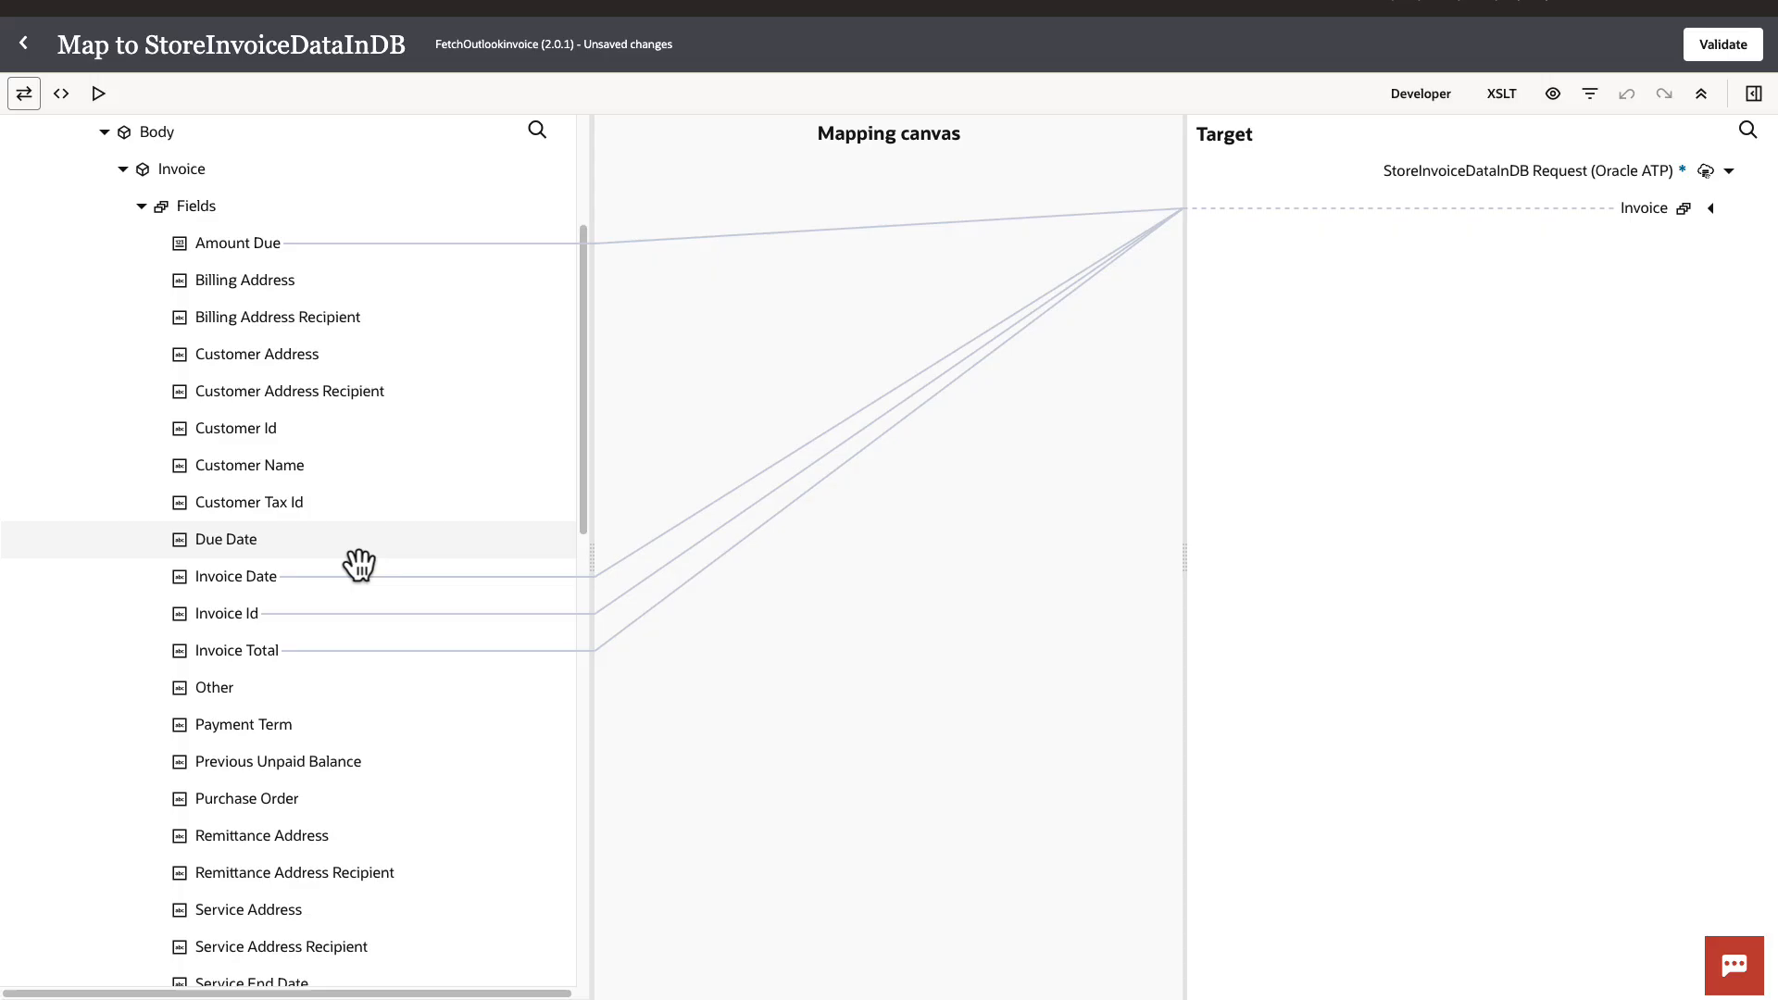
scroll(360, 565, "down", 5)
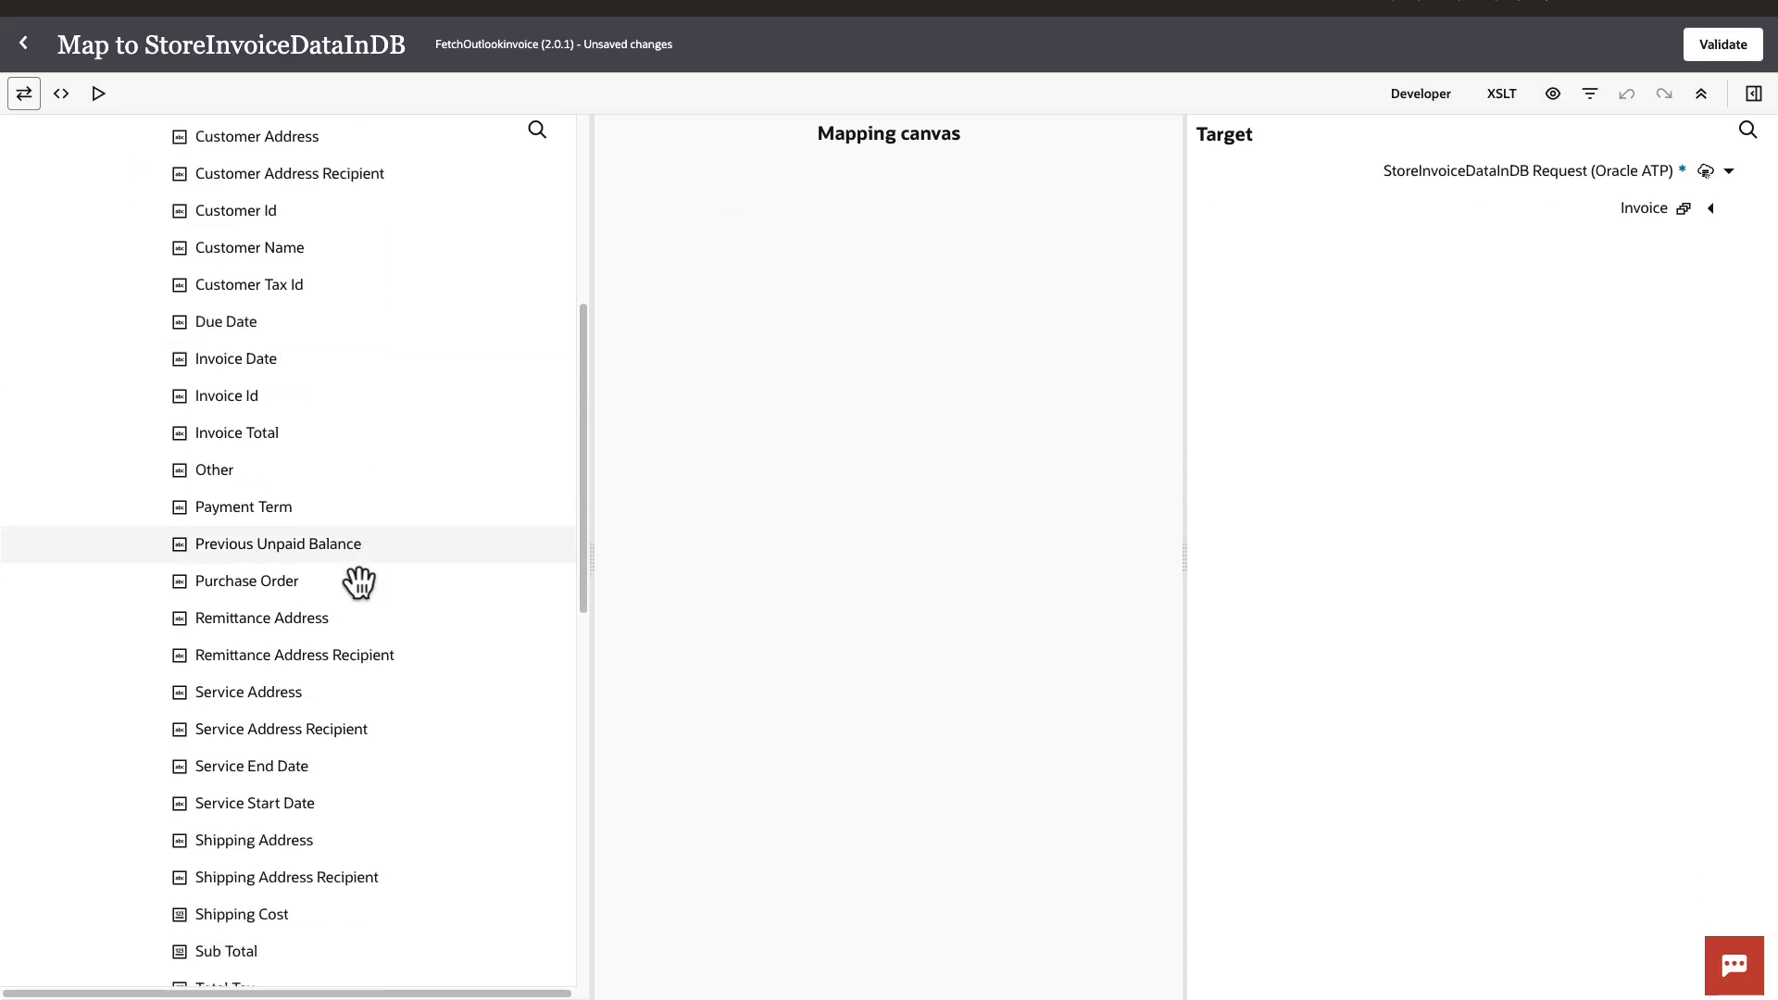
scroll(359, 582, "down", 10)
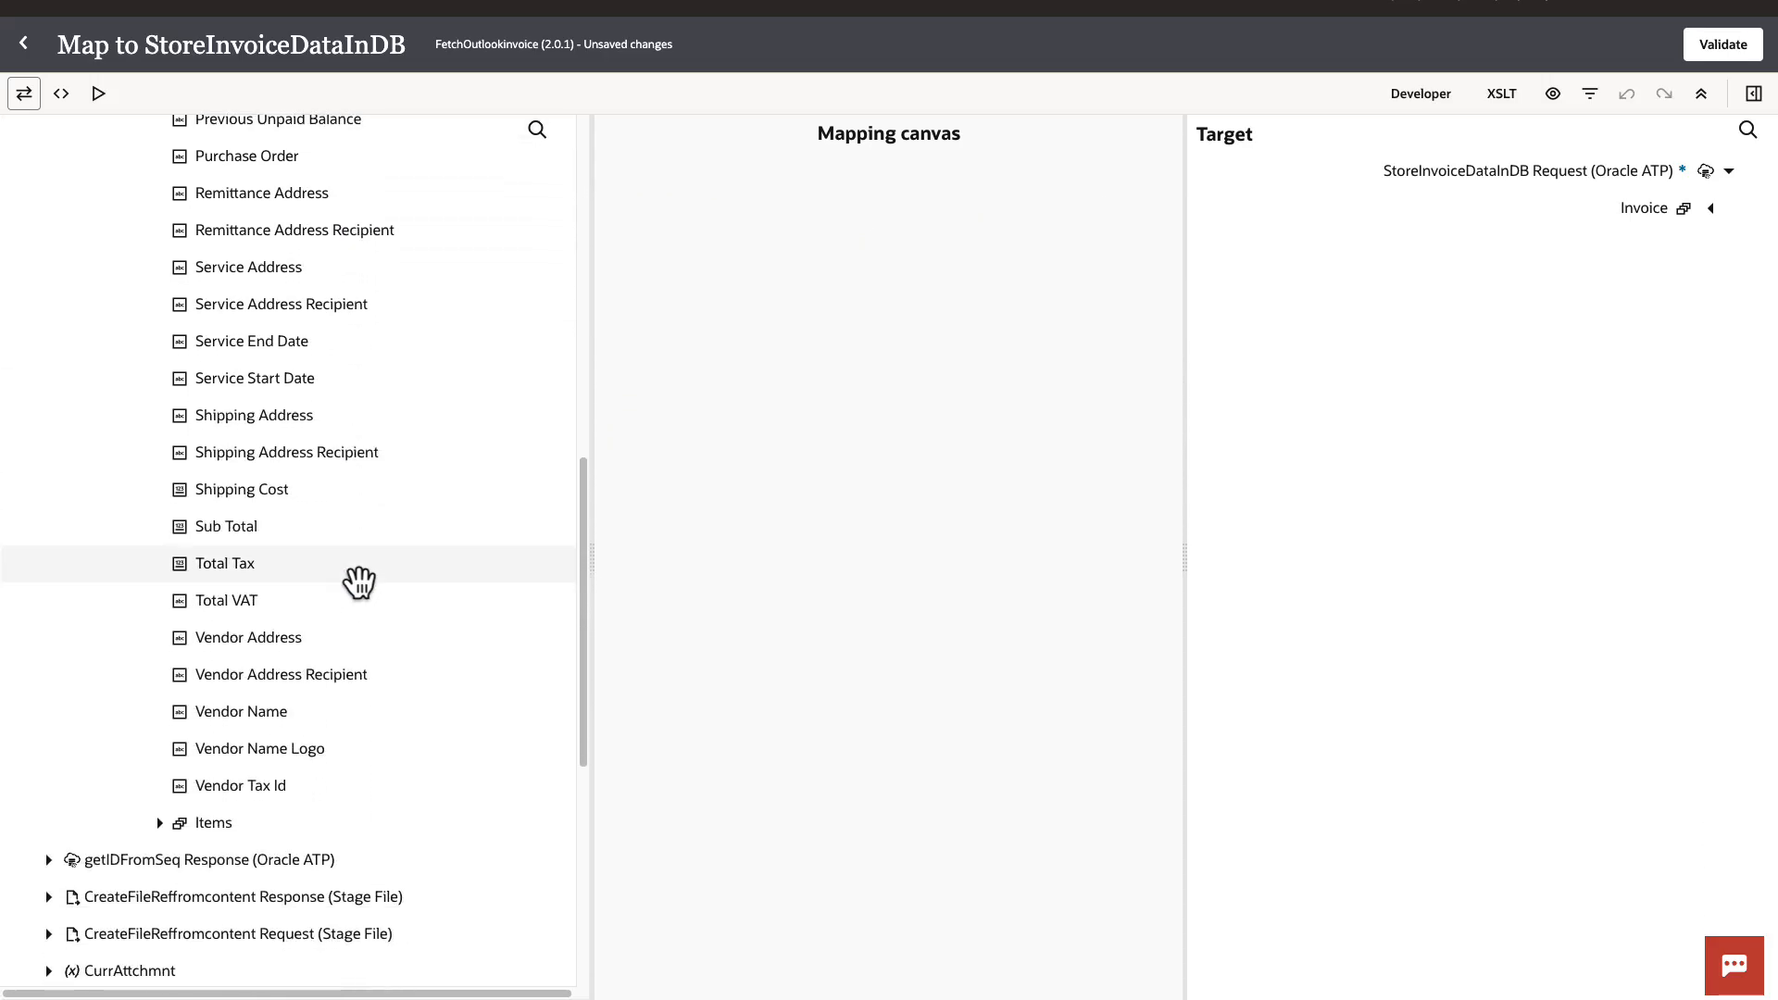
scroll(359, 582, "up", 10)
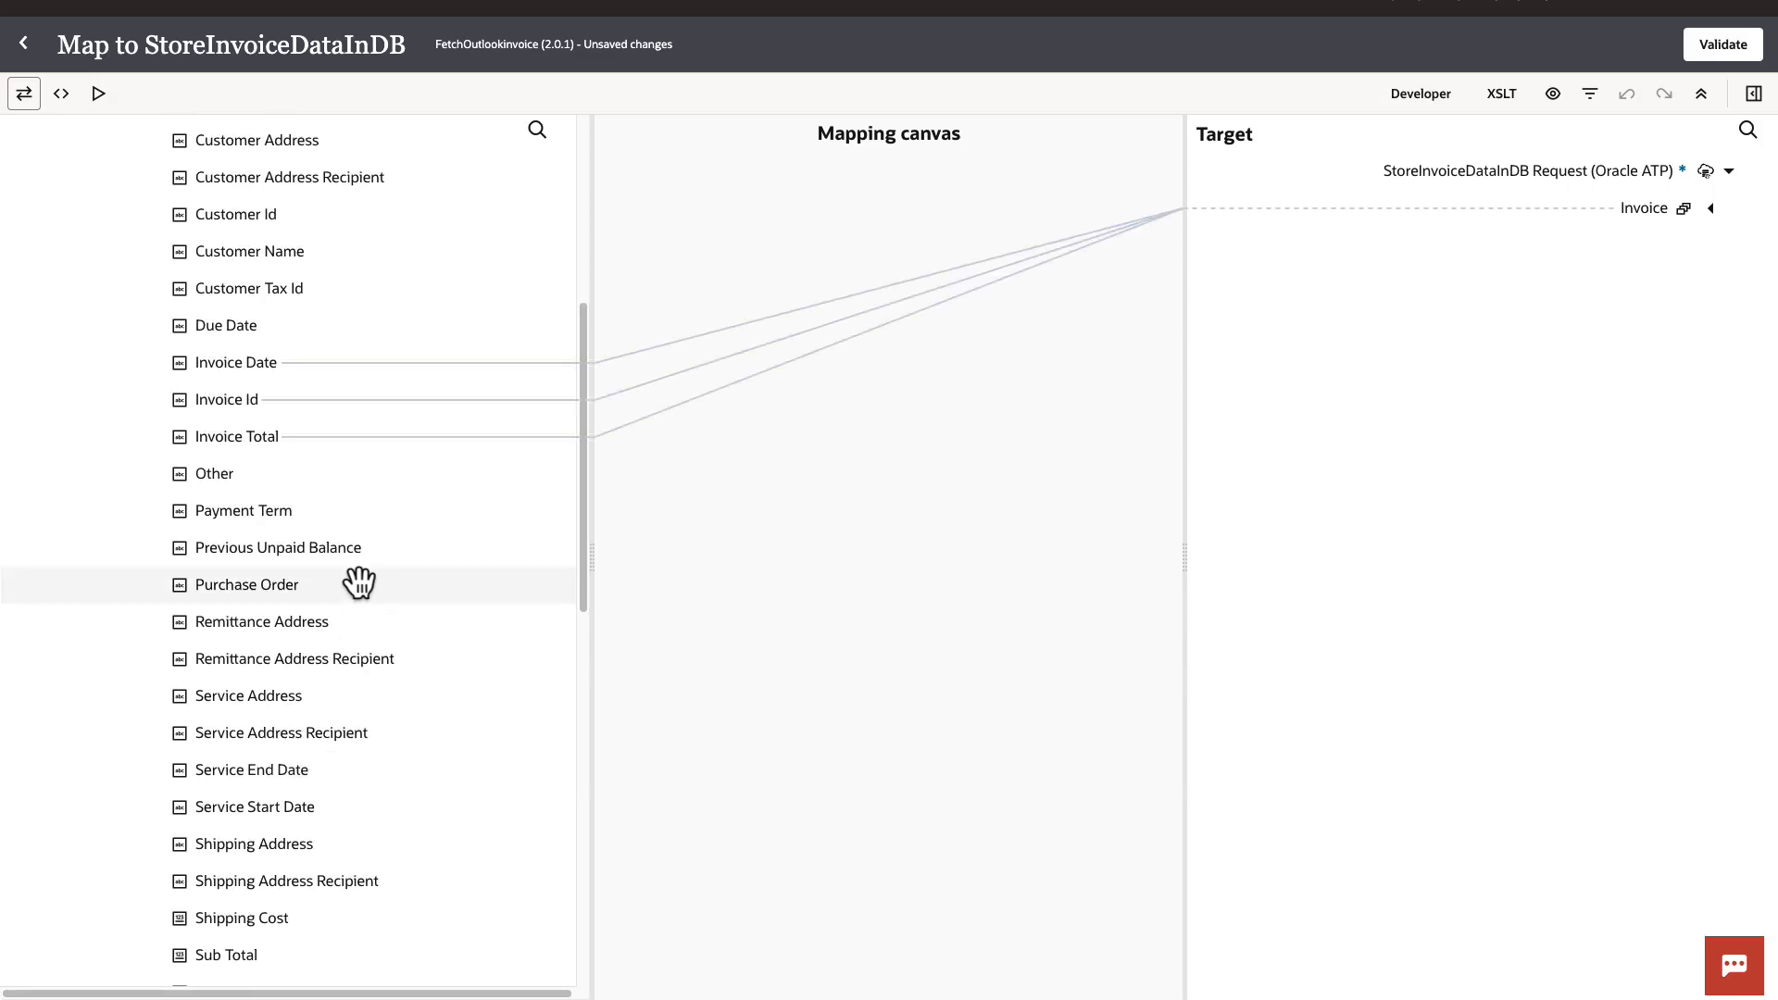
scroll(360, 582, "up", 5)
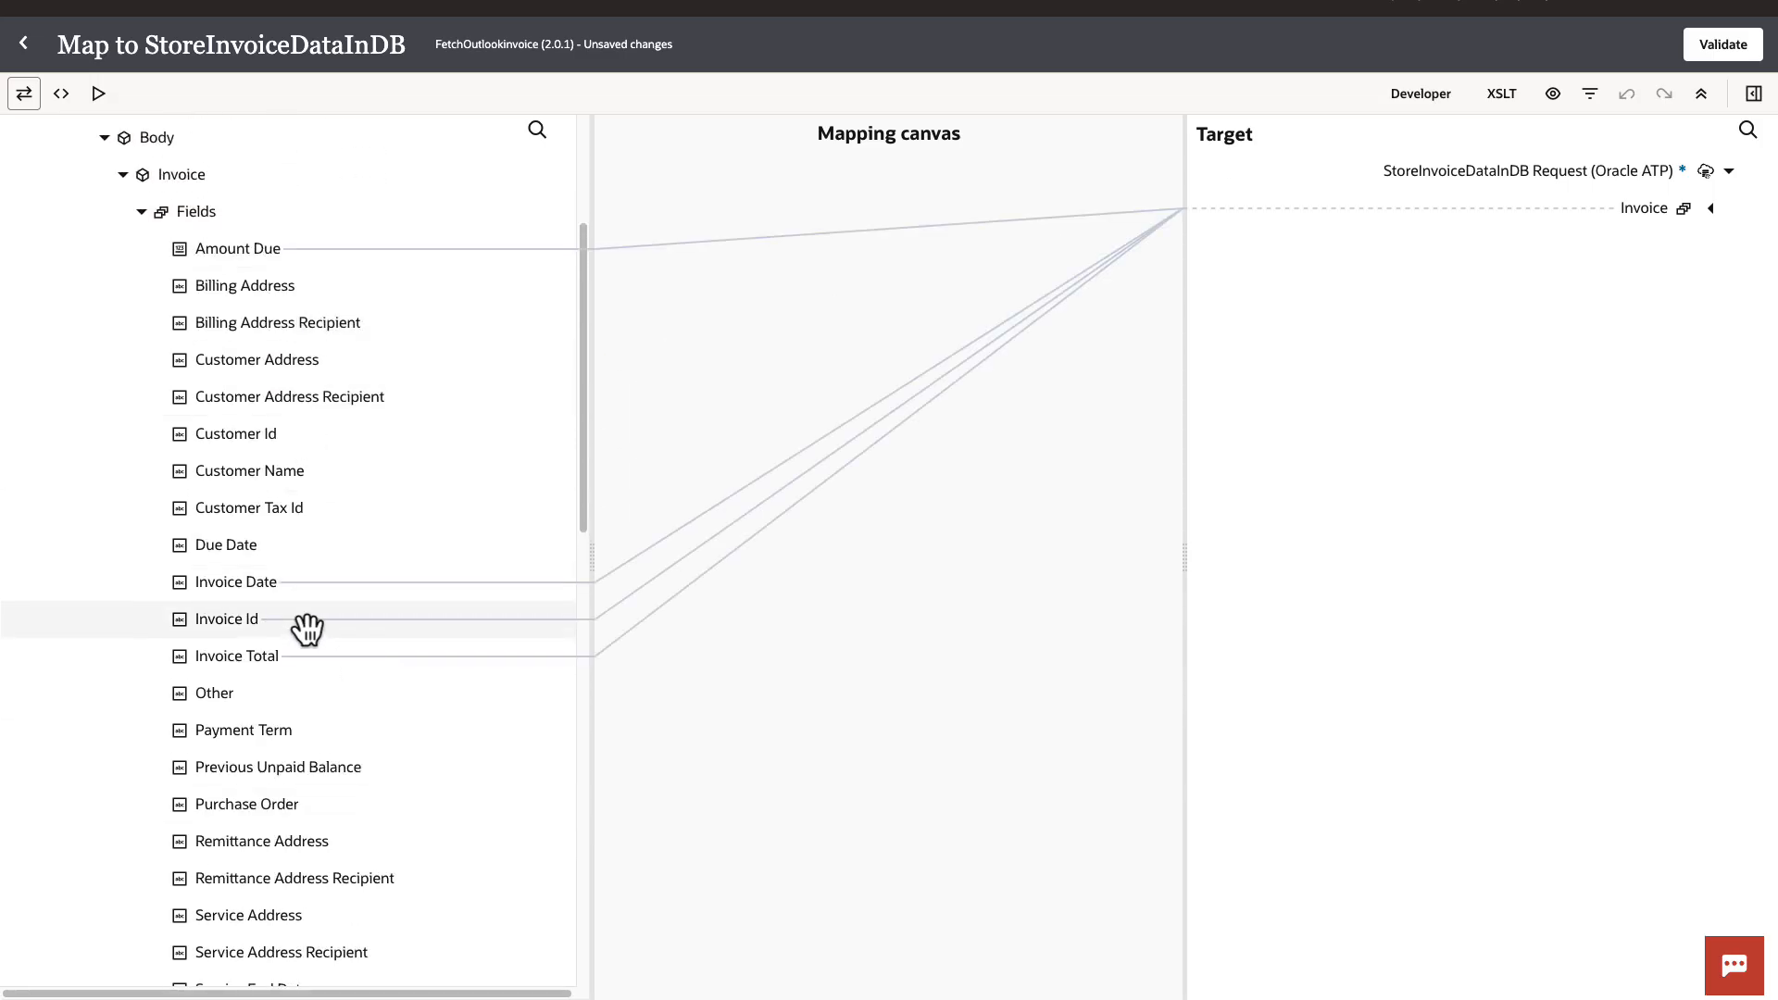
scroll(307, 629, "down", 9)
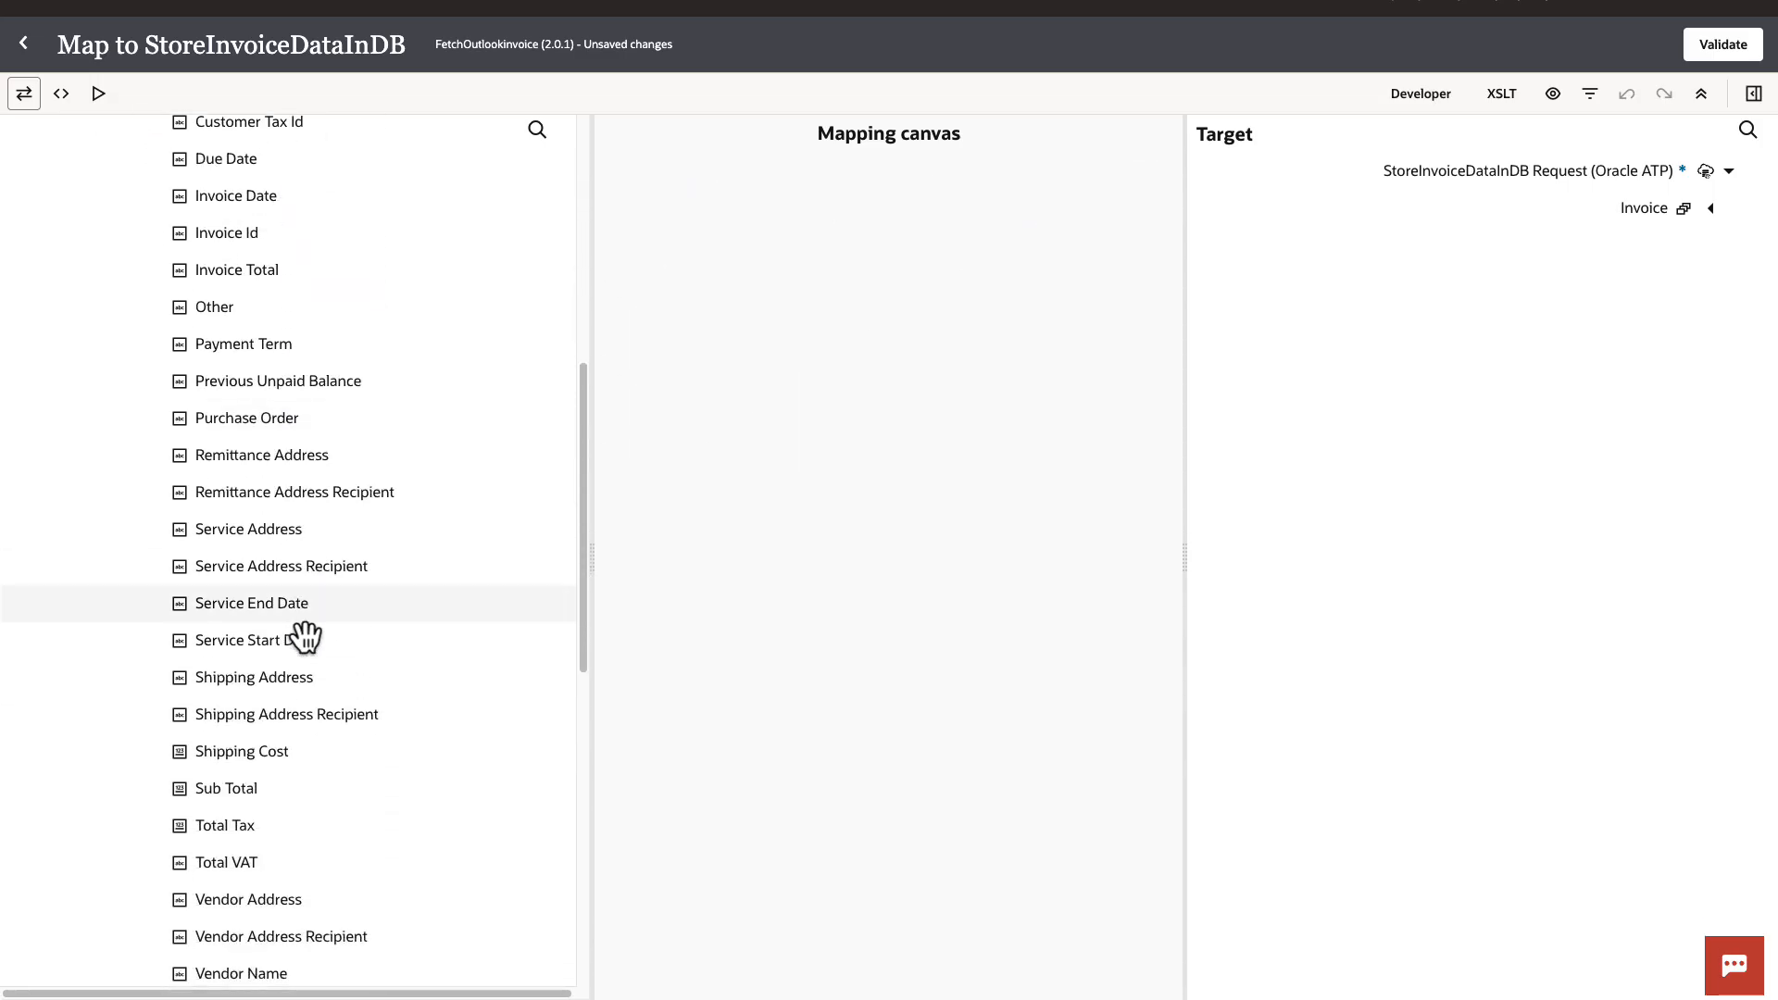
scroll(307, 637, "down", 6)
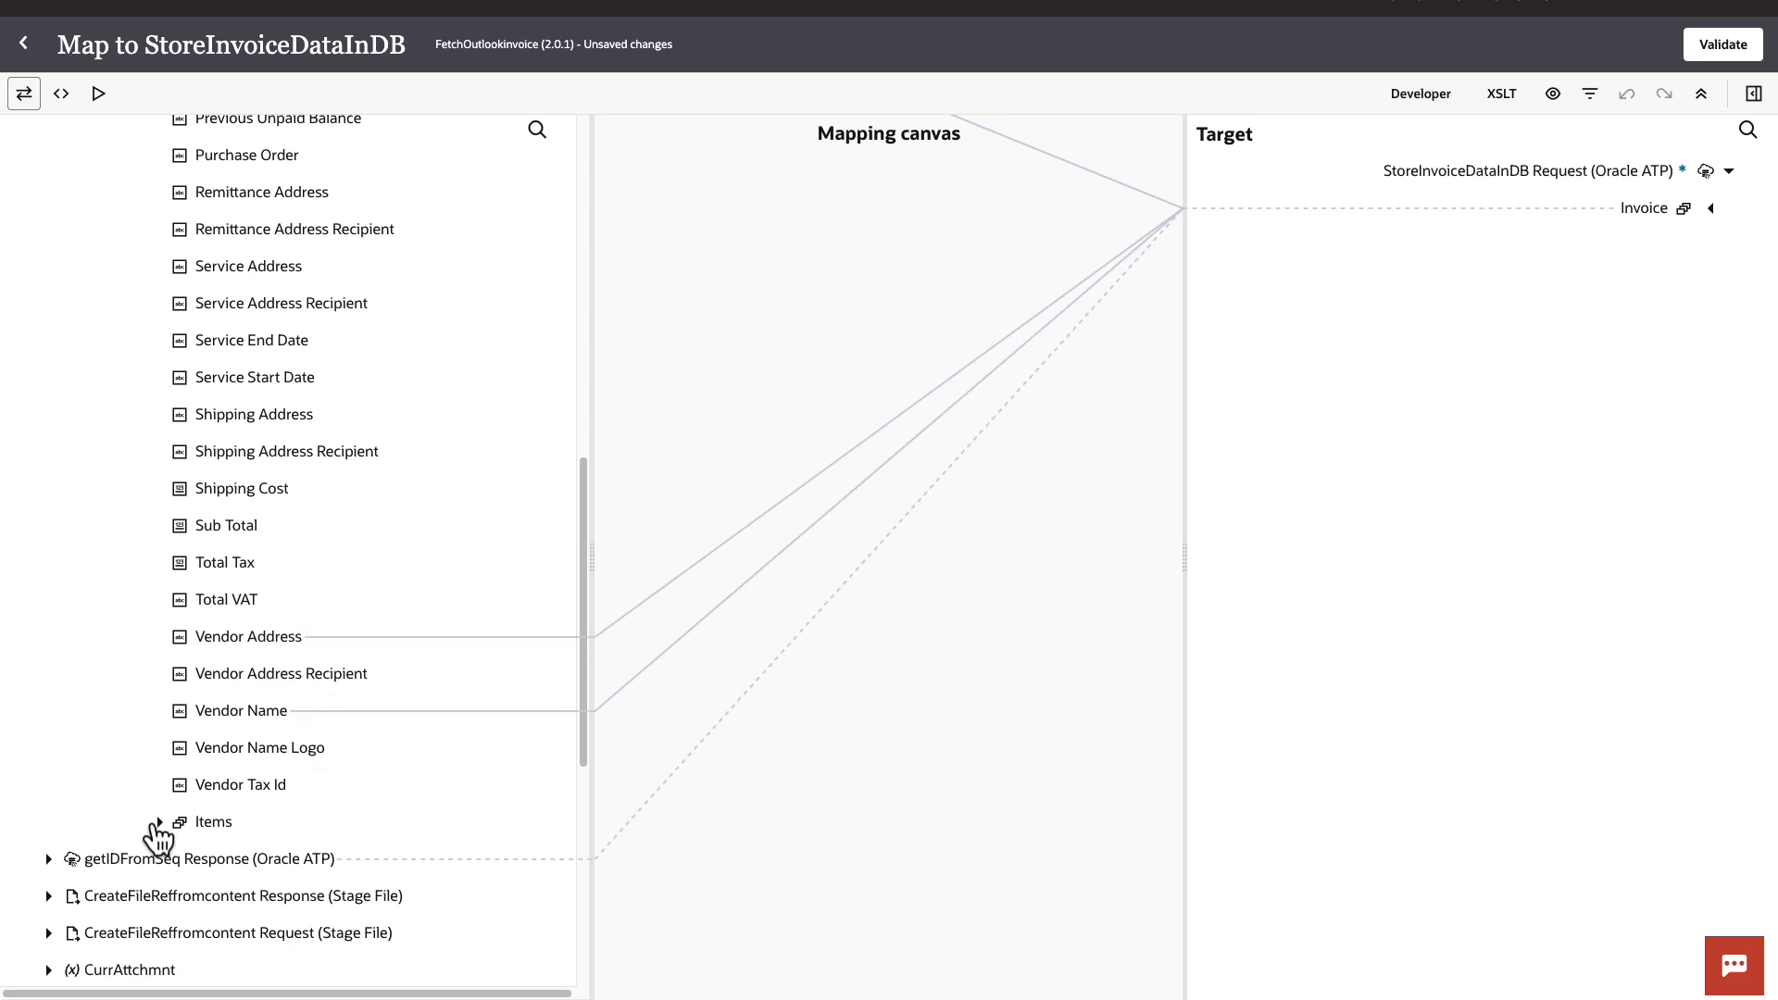
Expand the Items node under the invoice Fields, examine its line item fields, and return to the header fields
left_click(159, 823)
scroll(363, 765, "down", 4)
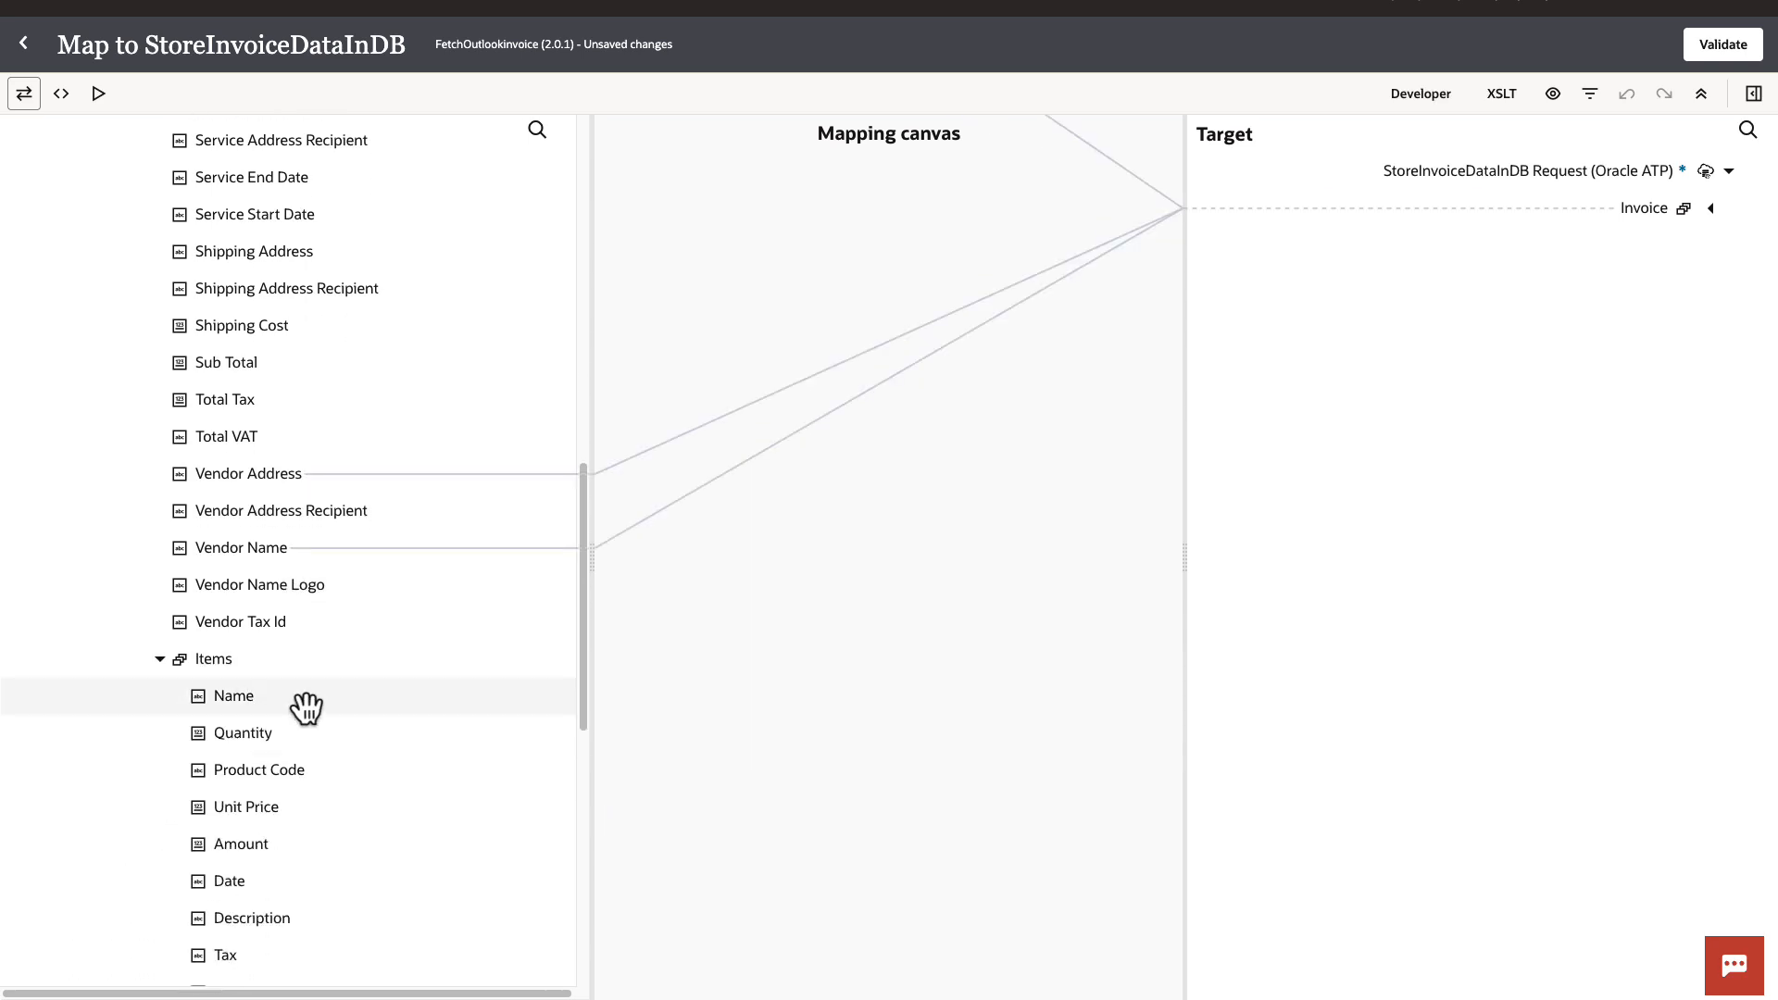
scroll(358, 734, "down", 2)
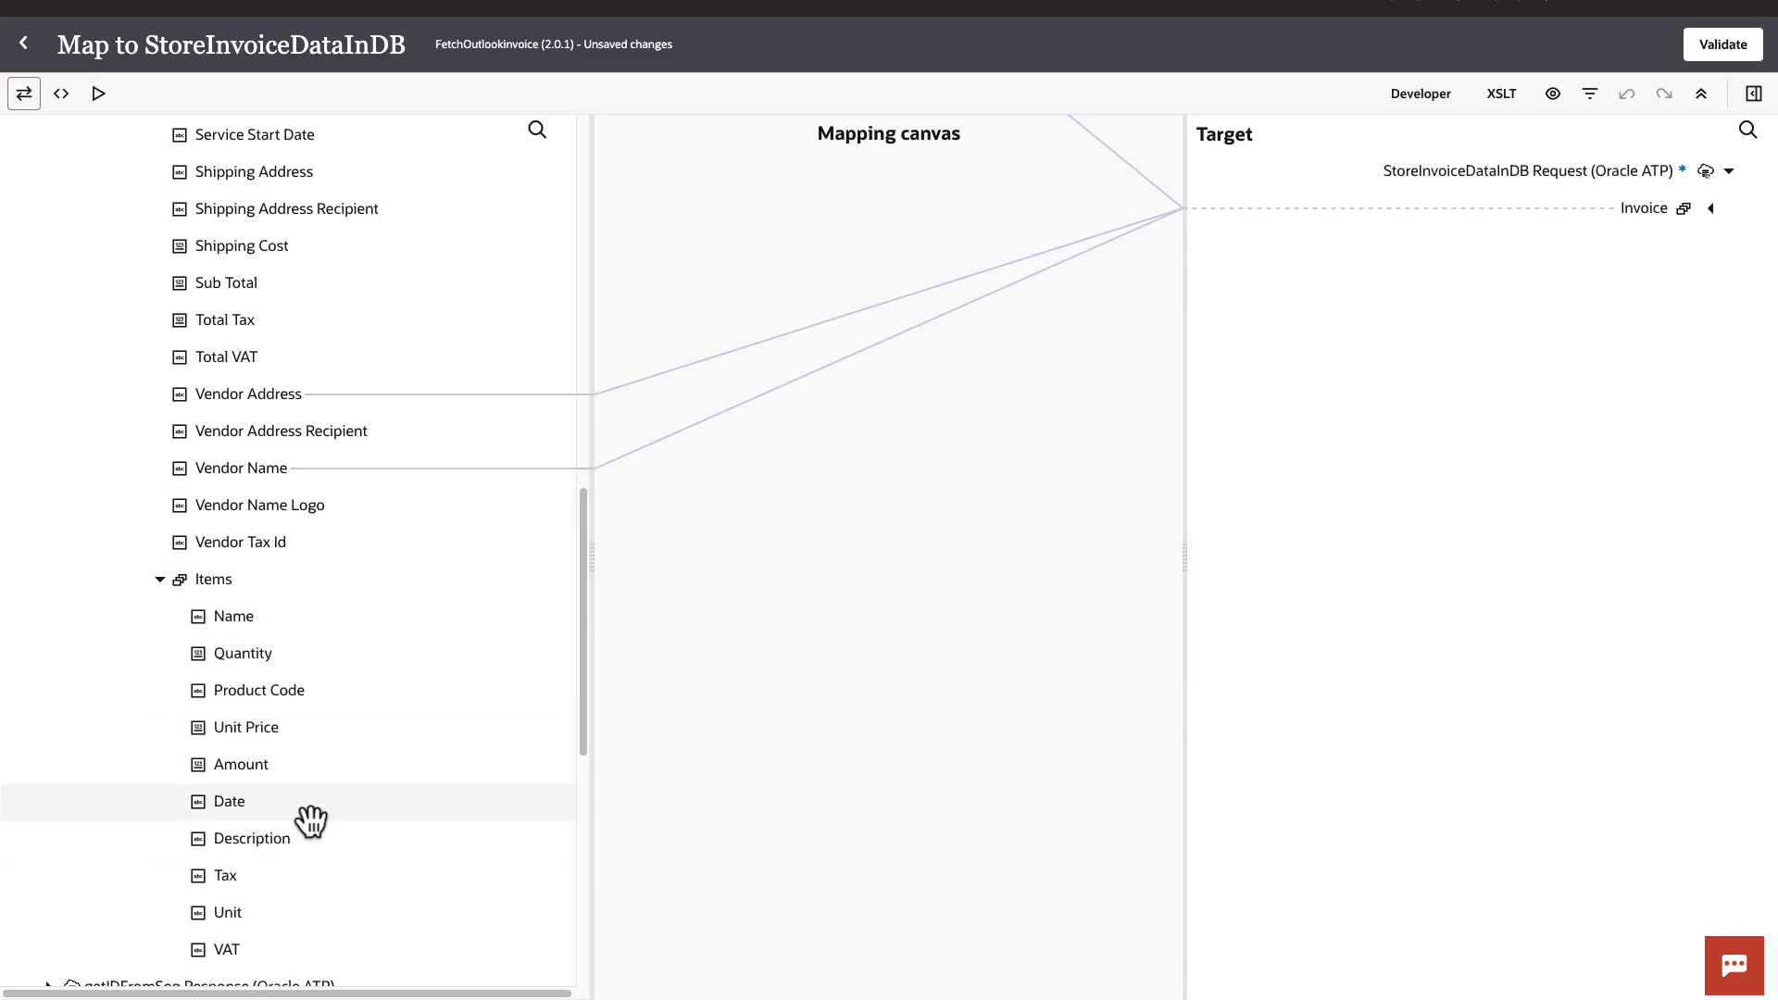
scroll(330, 798, "down", 2)
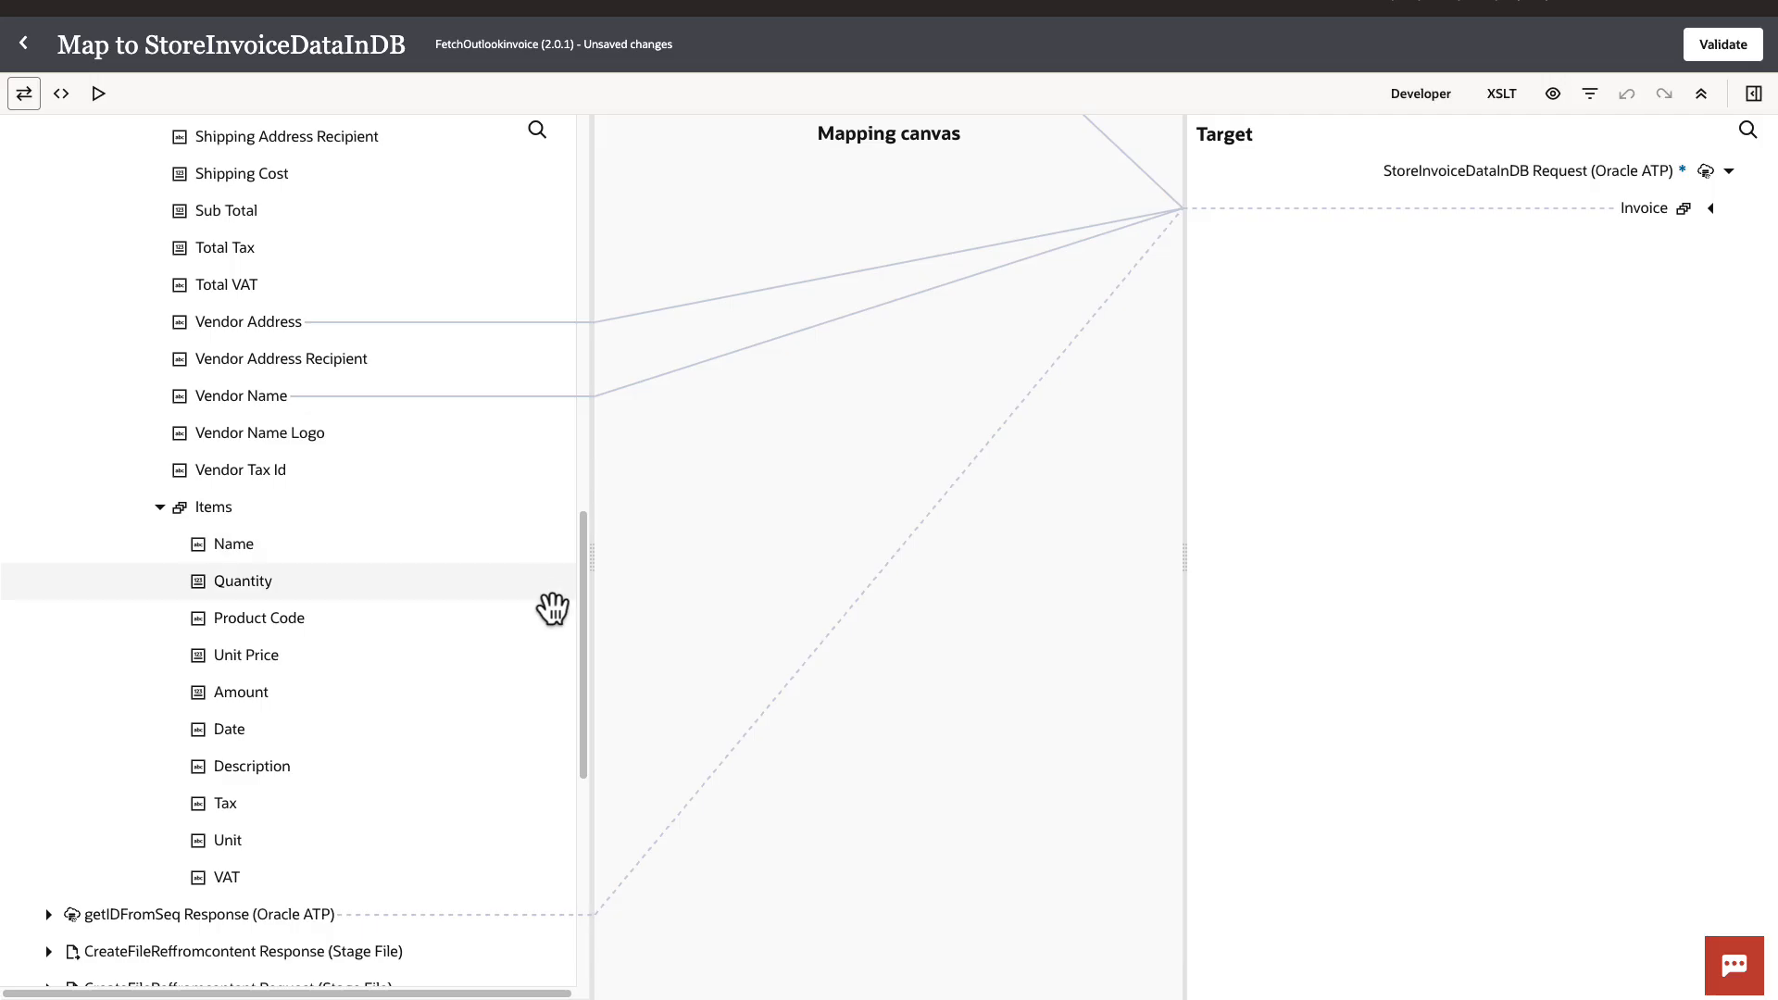
left_click_drag(581, 619, 608, 337)
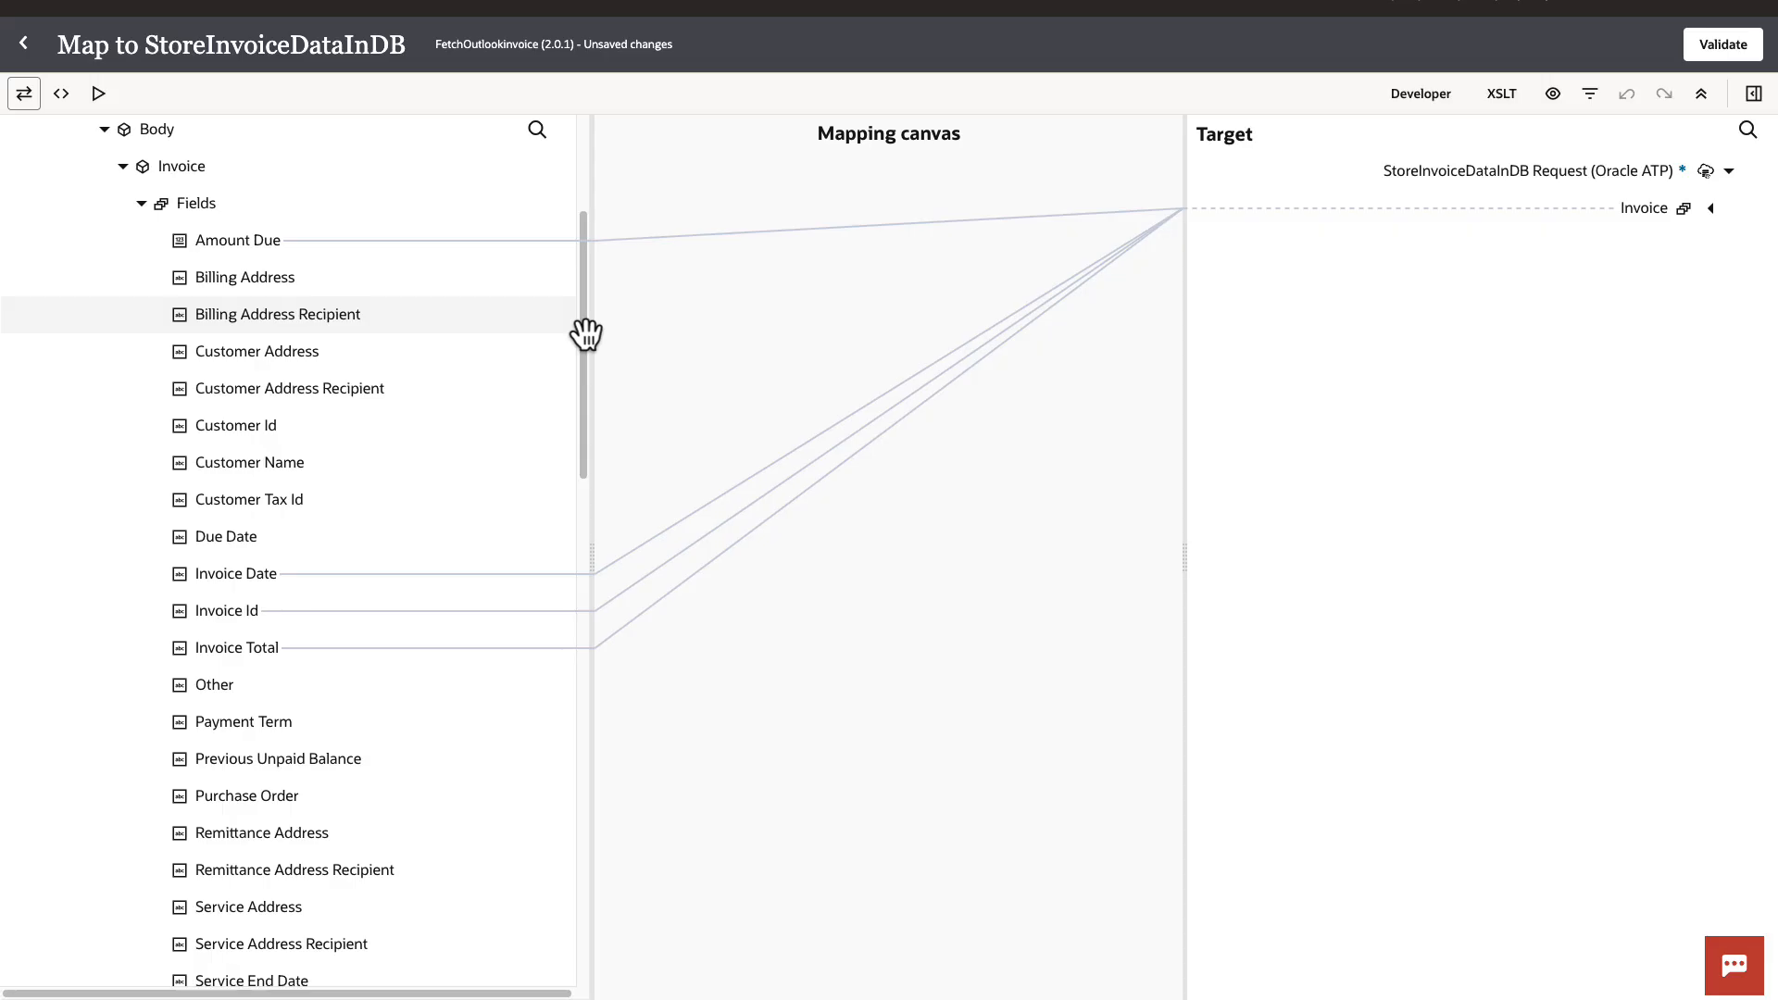
Expand the target Invoice element and trace the receivedfromemailid mapping to the From element in CurrEmail's Value
left_click(1712, 209)
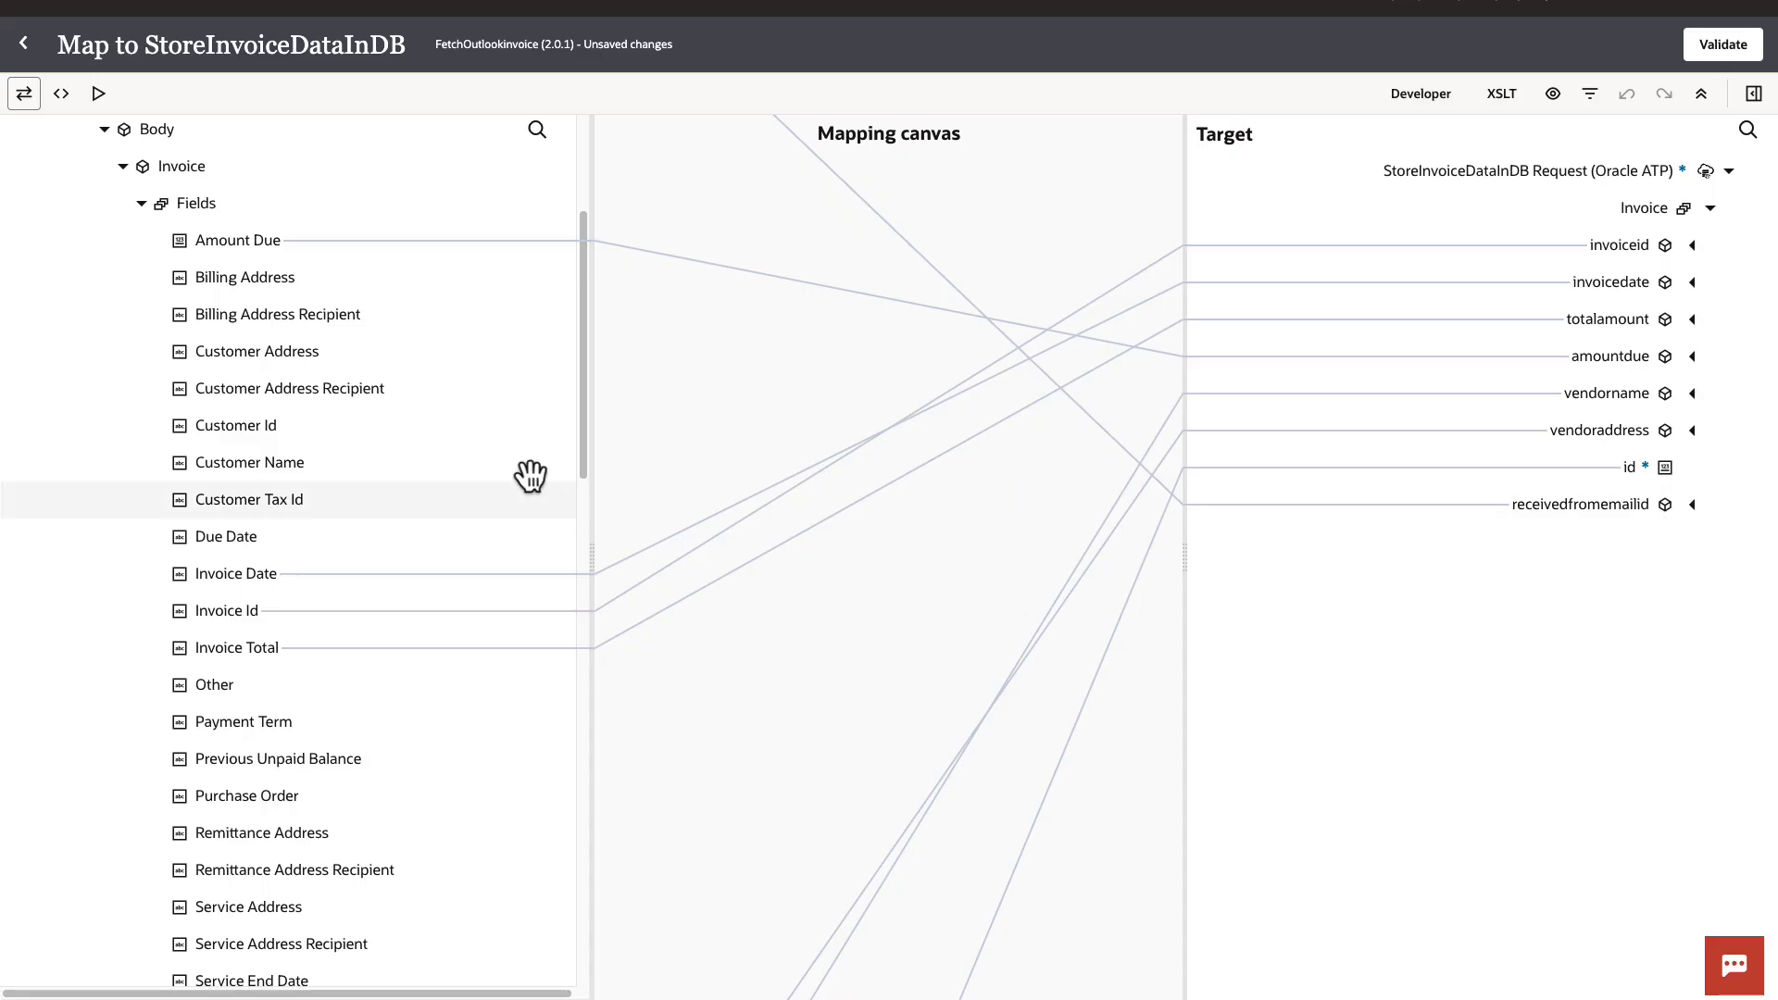
scroll(466, 495, "up", 3)
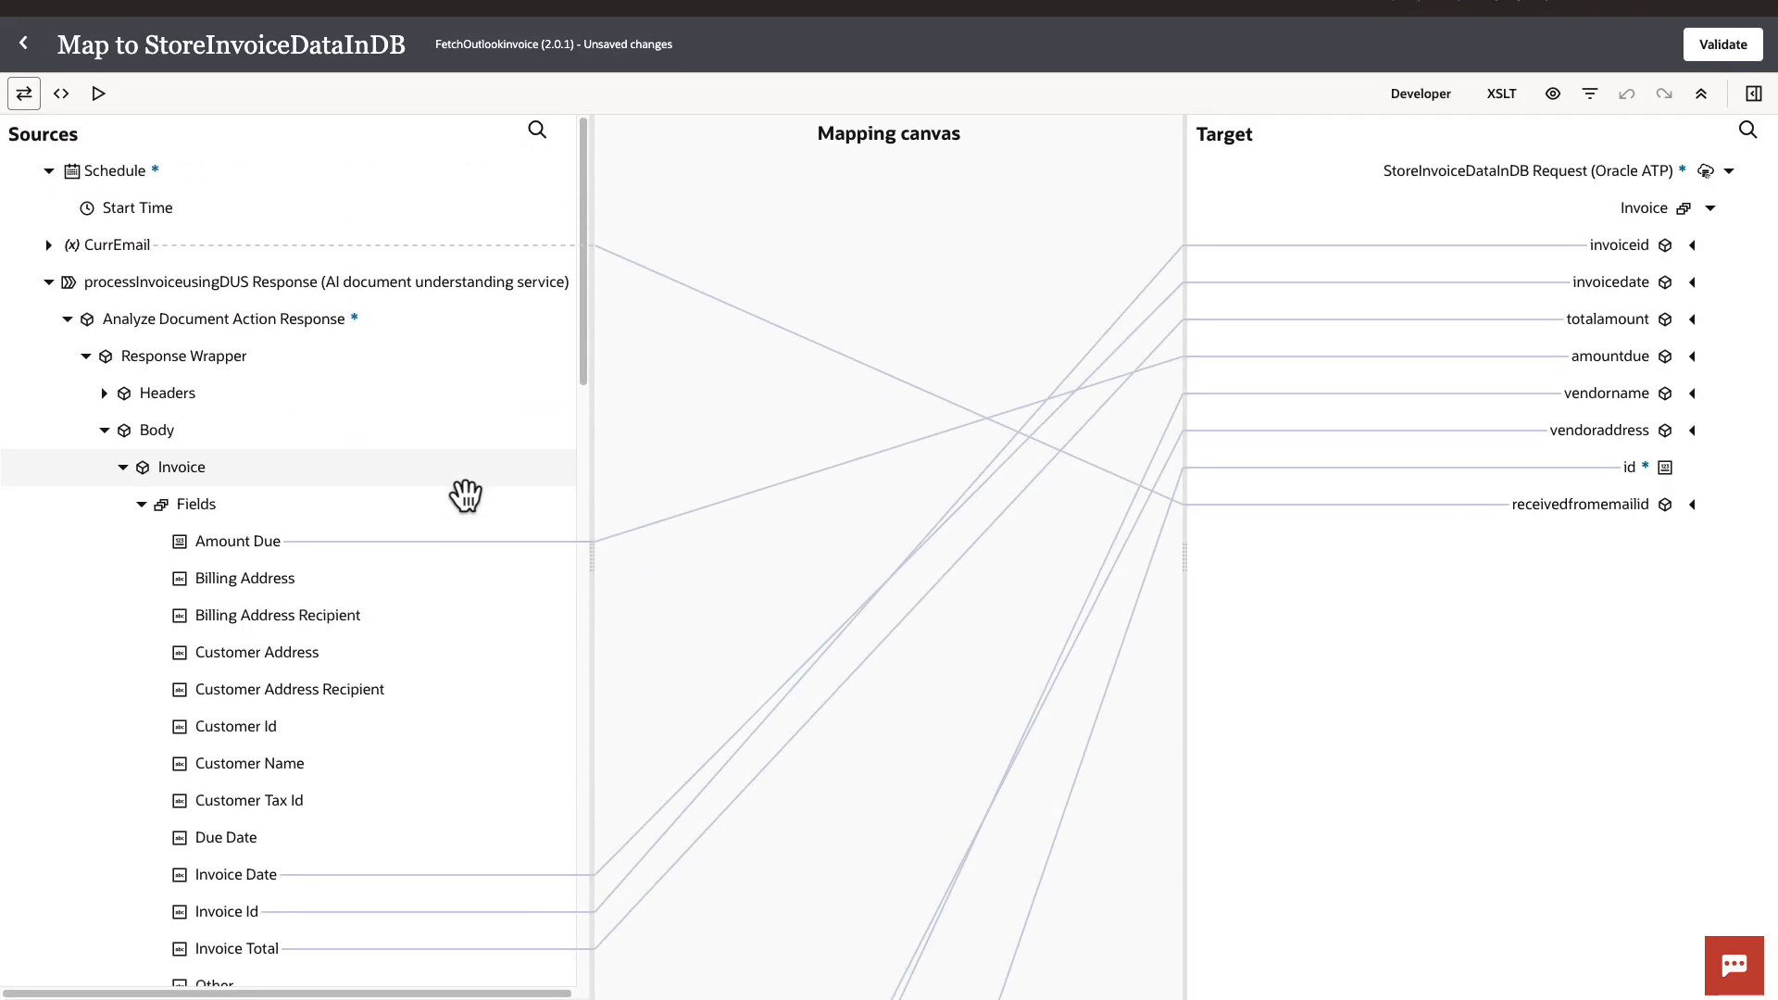
left_click(48, 246)
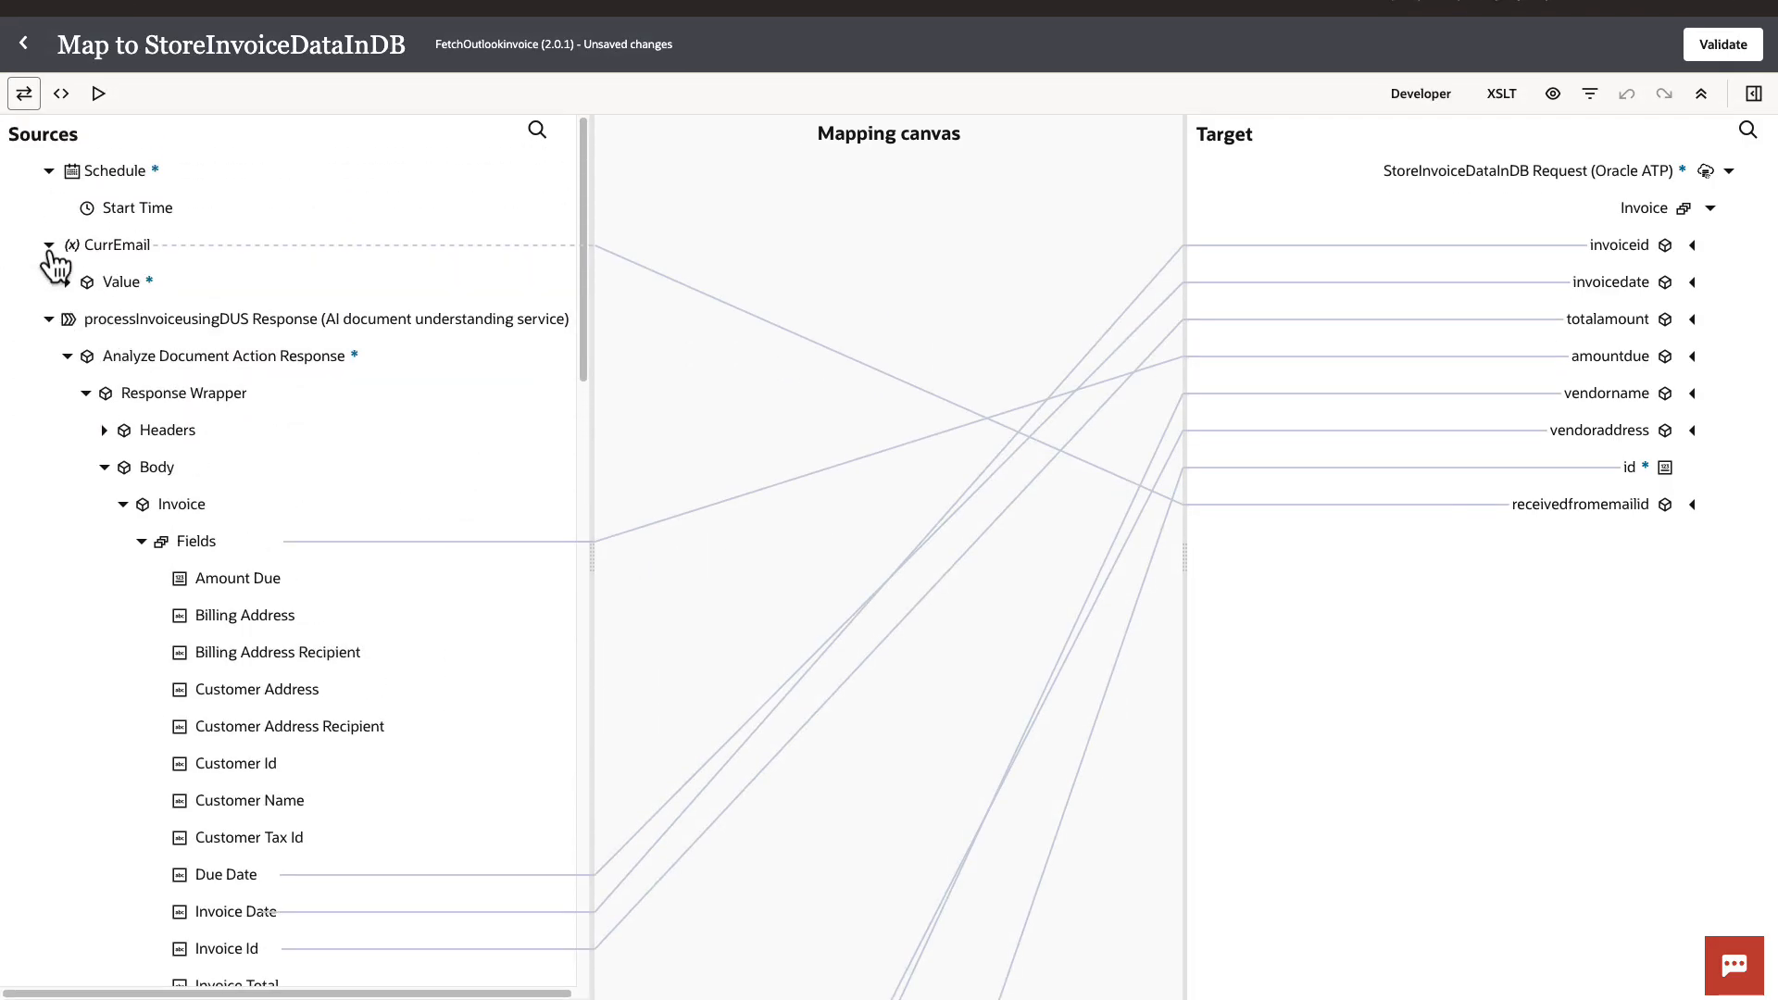
left_click(67, 282)
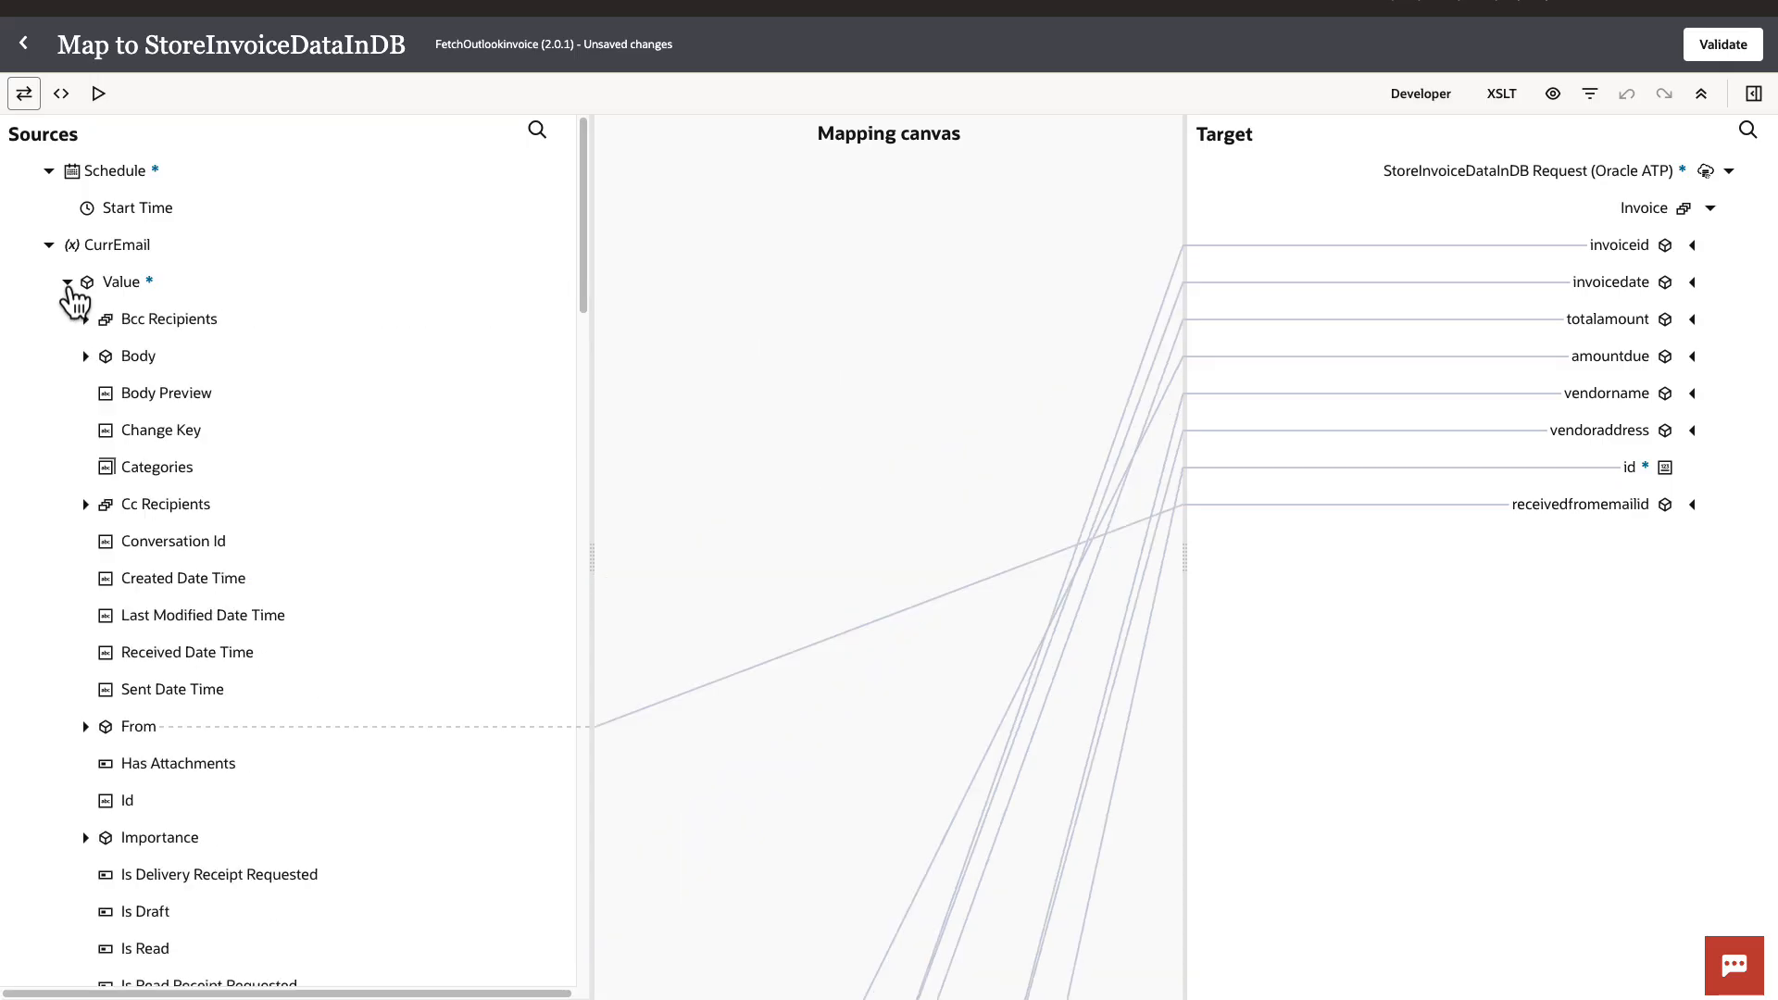
left_click(85, 728)
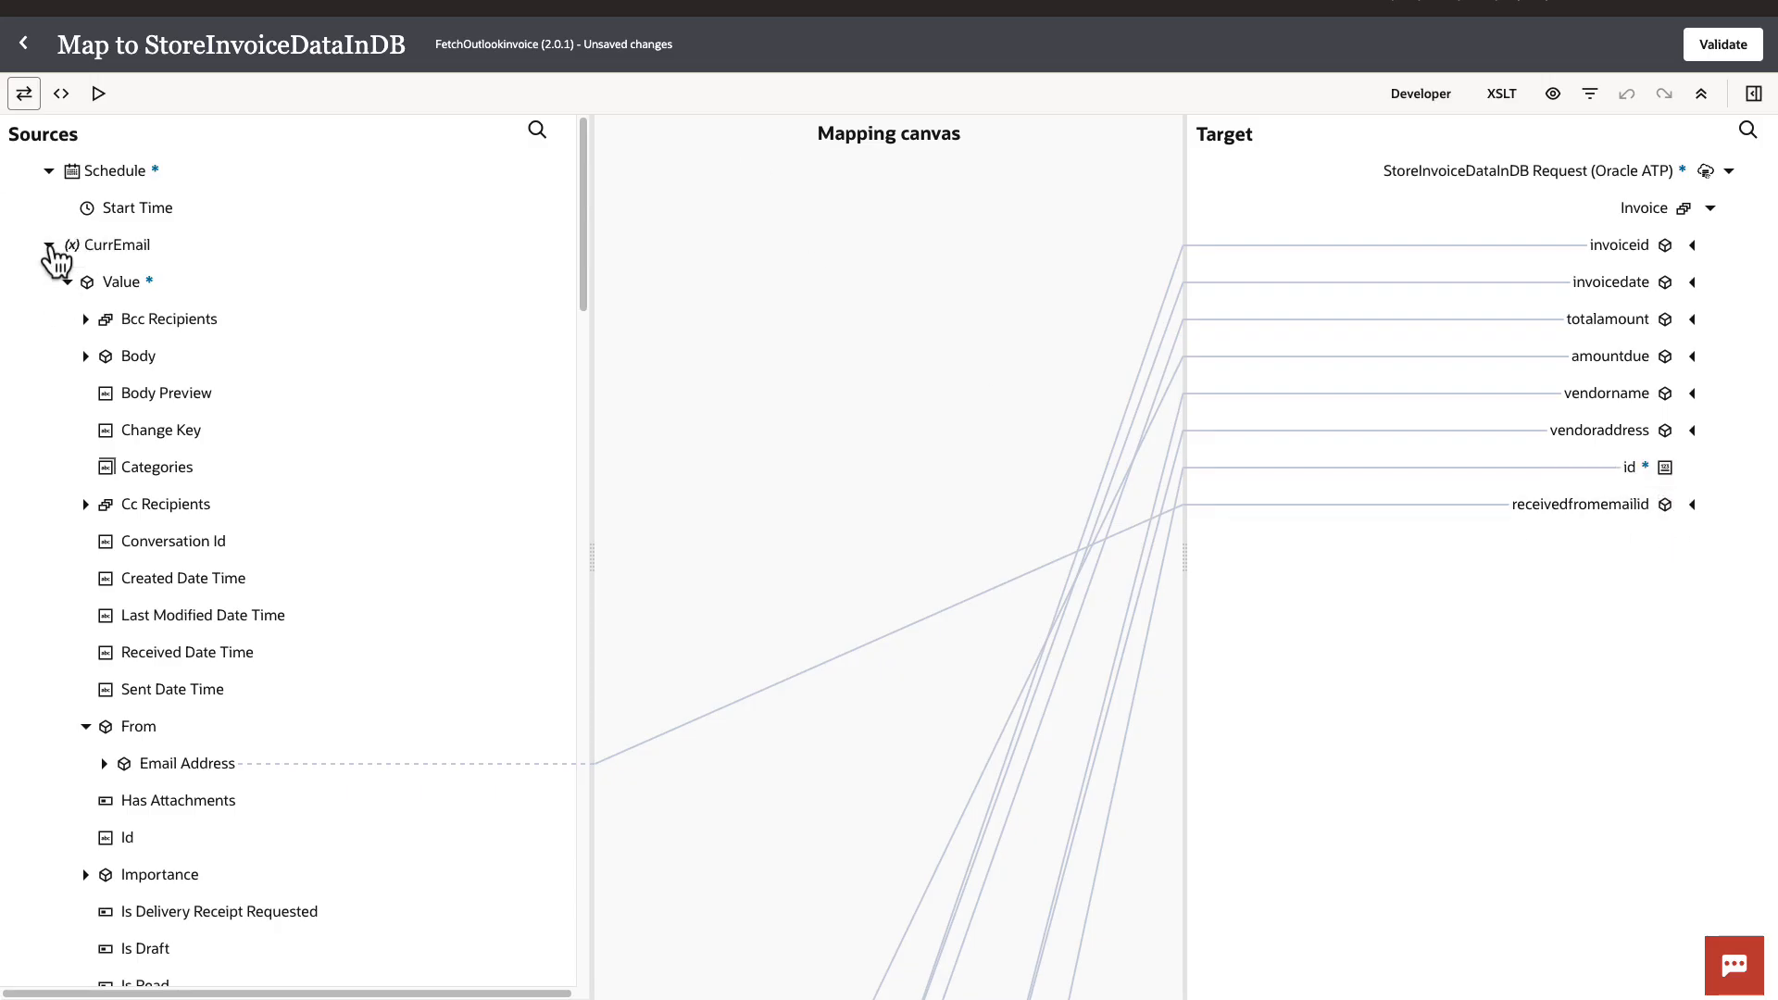
Collapse the CurrEmail source, trace the invoice Fields mappings to the target Invoice elements, and return to the integration flow
left_click(50, 246)
scroll(329, 465, "down", 1)
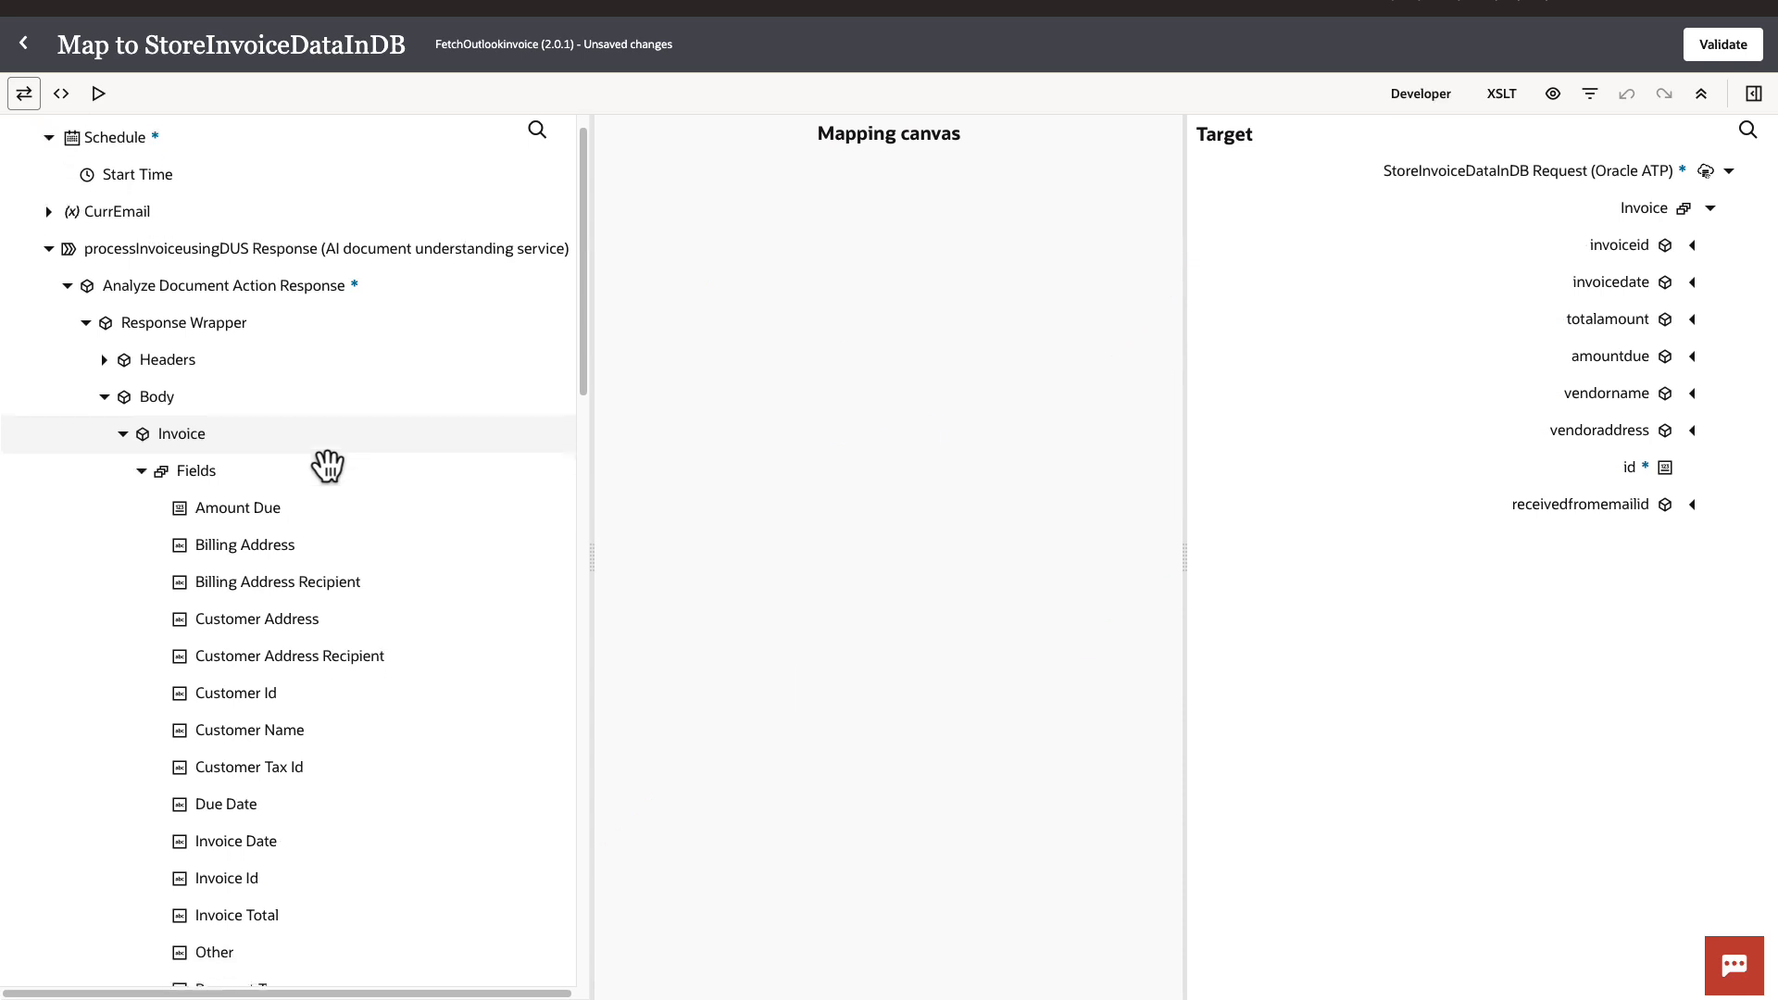
scroll(329, 465, "down", 2)
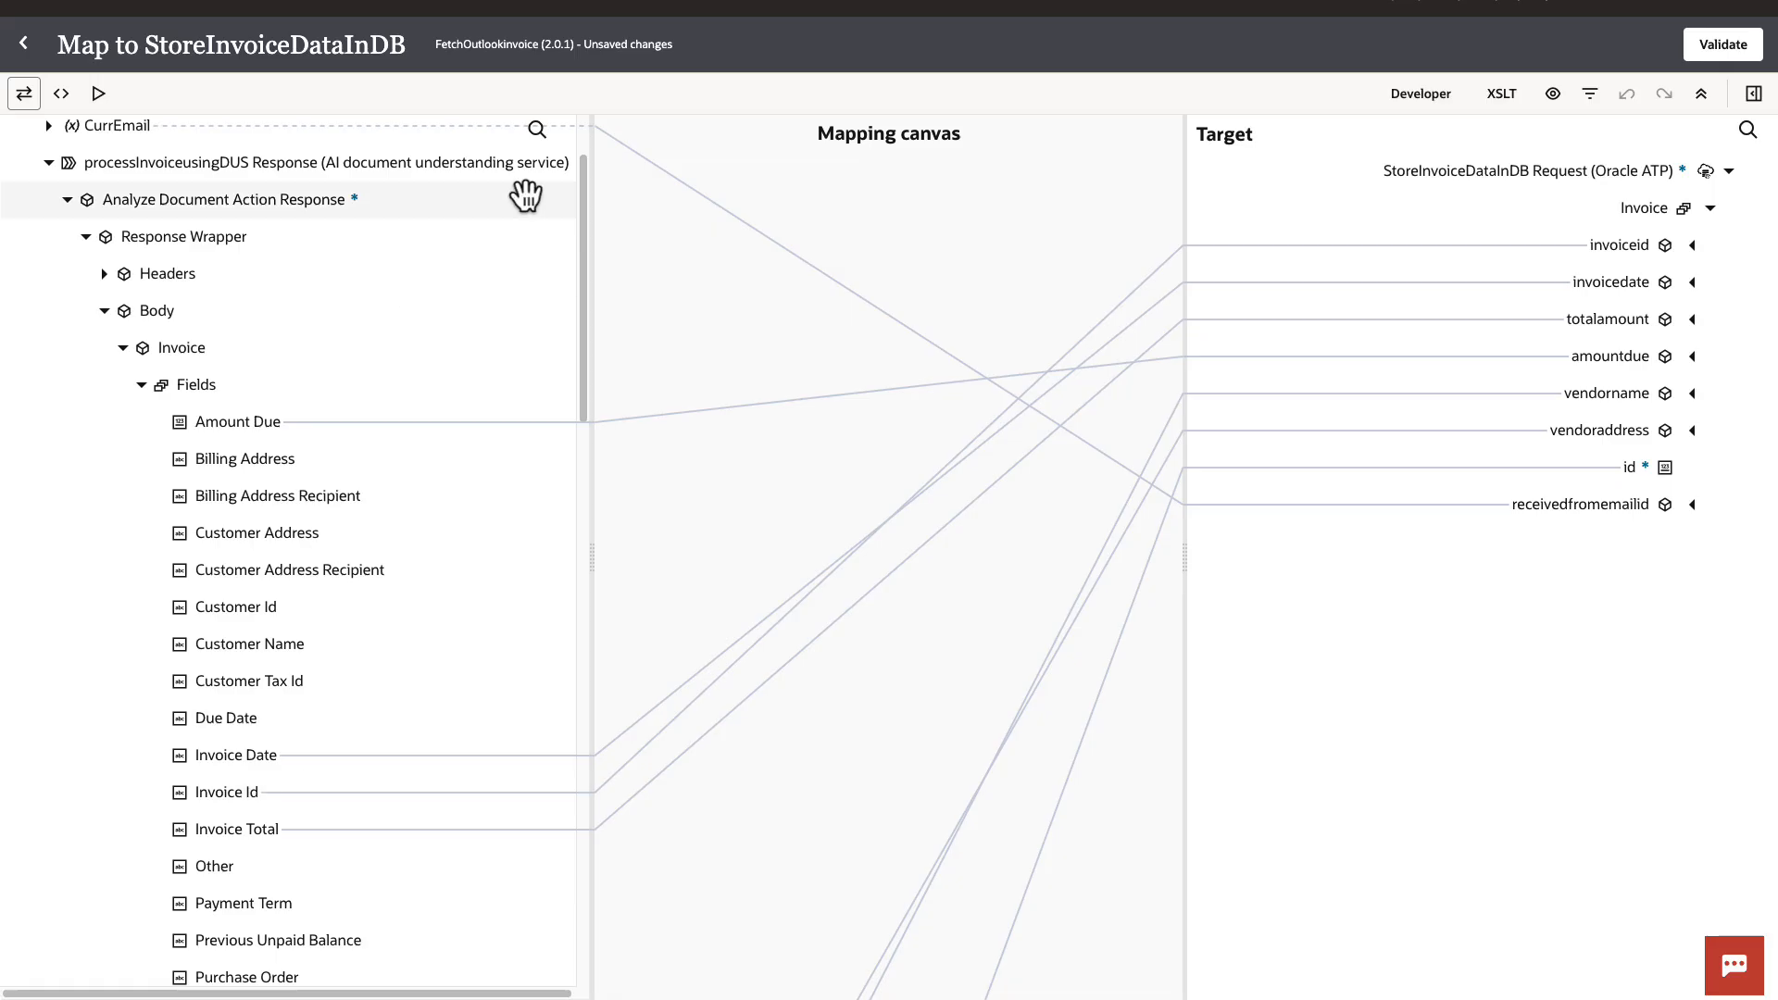
left_click(24, 43)
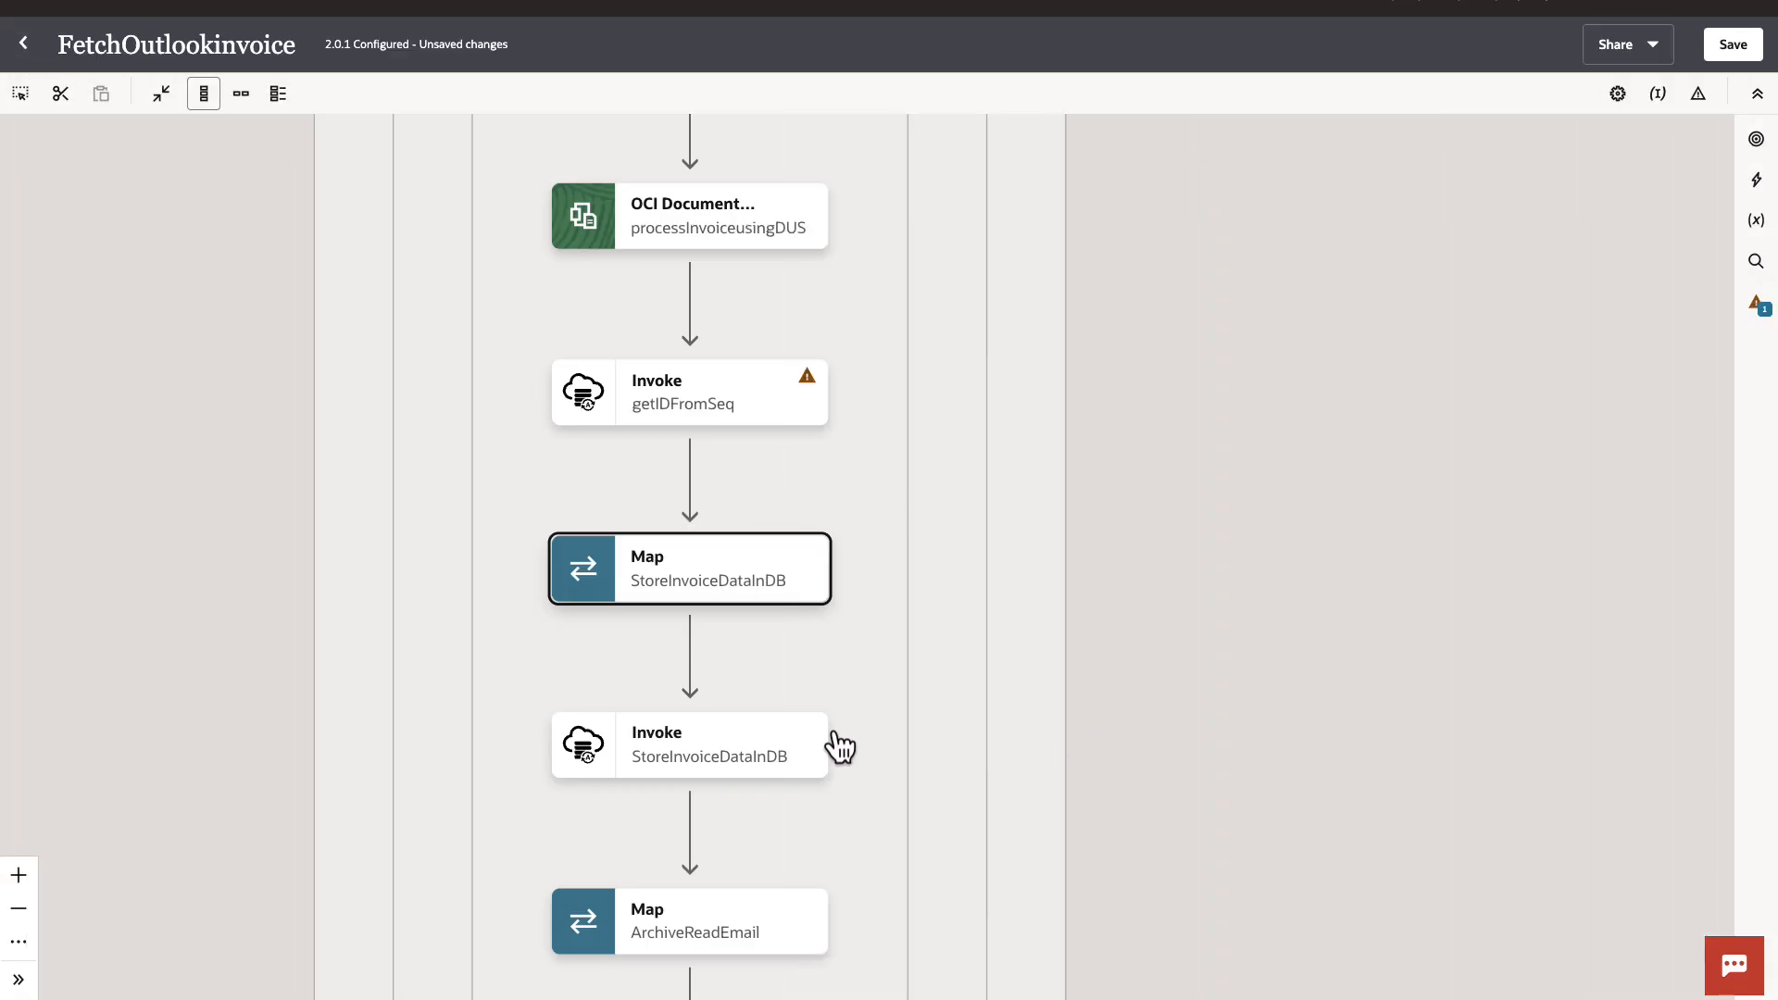
Review the ArchiveReadEmail Outlook invoke's Move a message operation and endpoint summary, and leave its configuration without changes
left_click_drag(1121, 729, 1123, 520)
left_click_drag(1142, 667, 1140, 401)
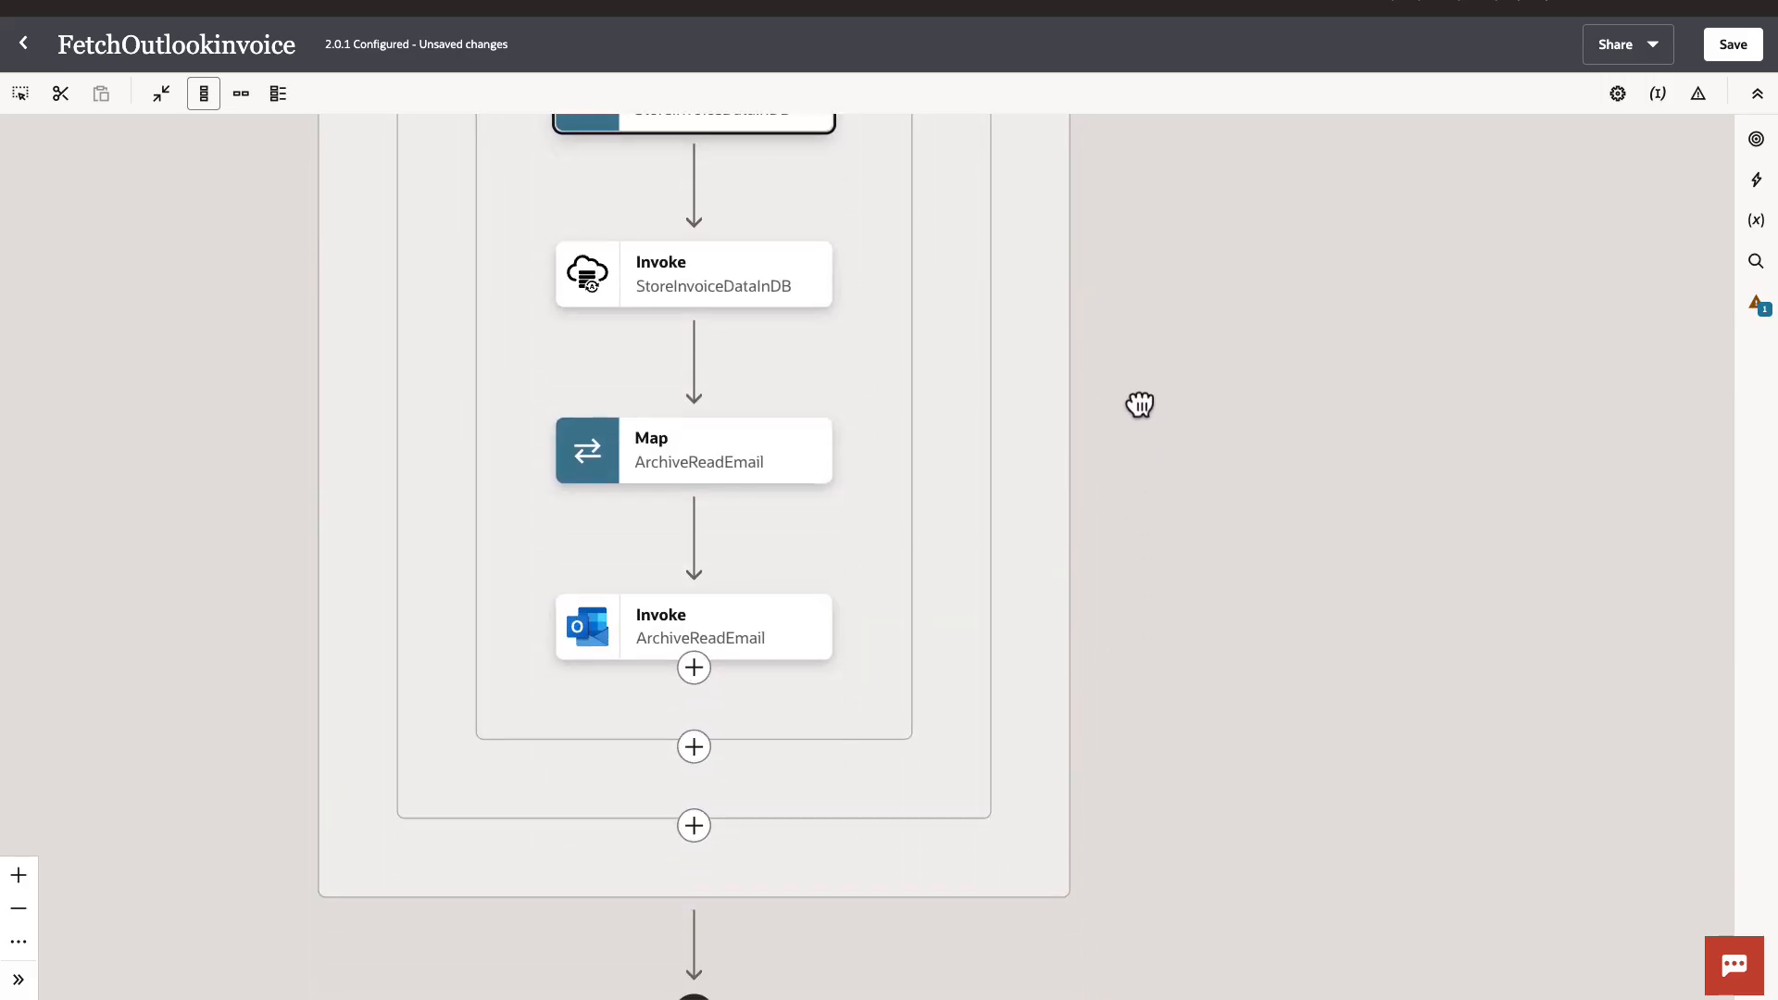
mouse_move(742, 627)
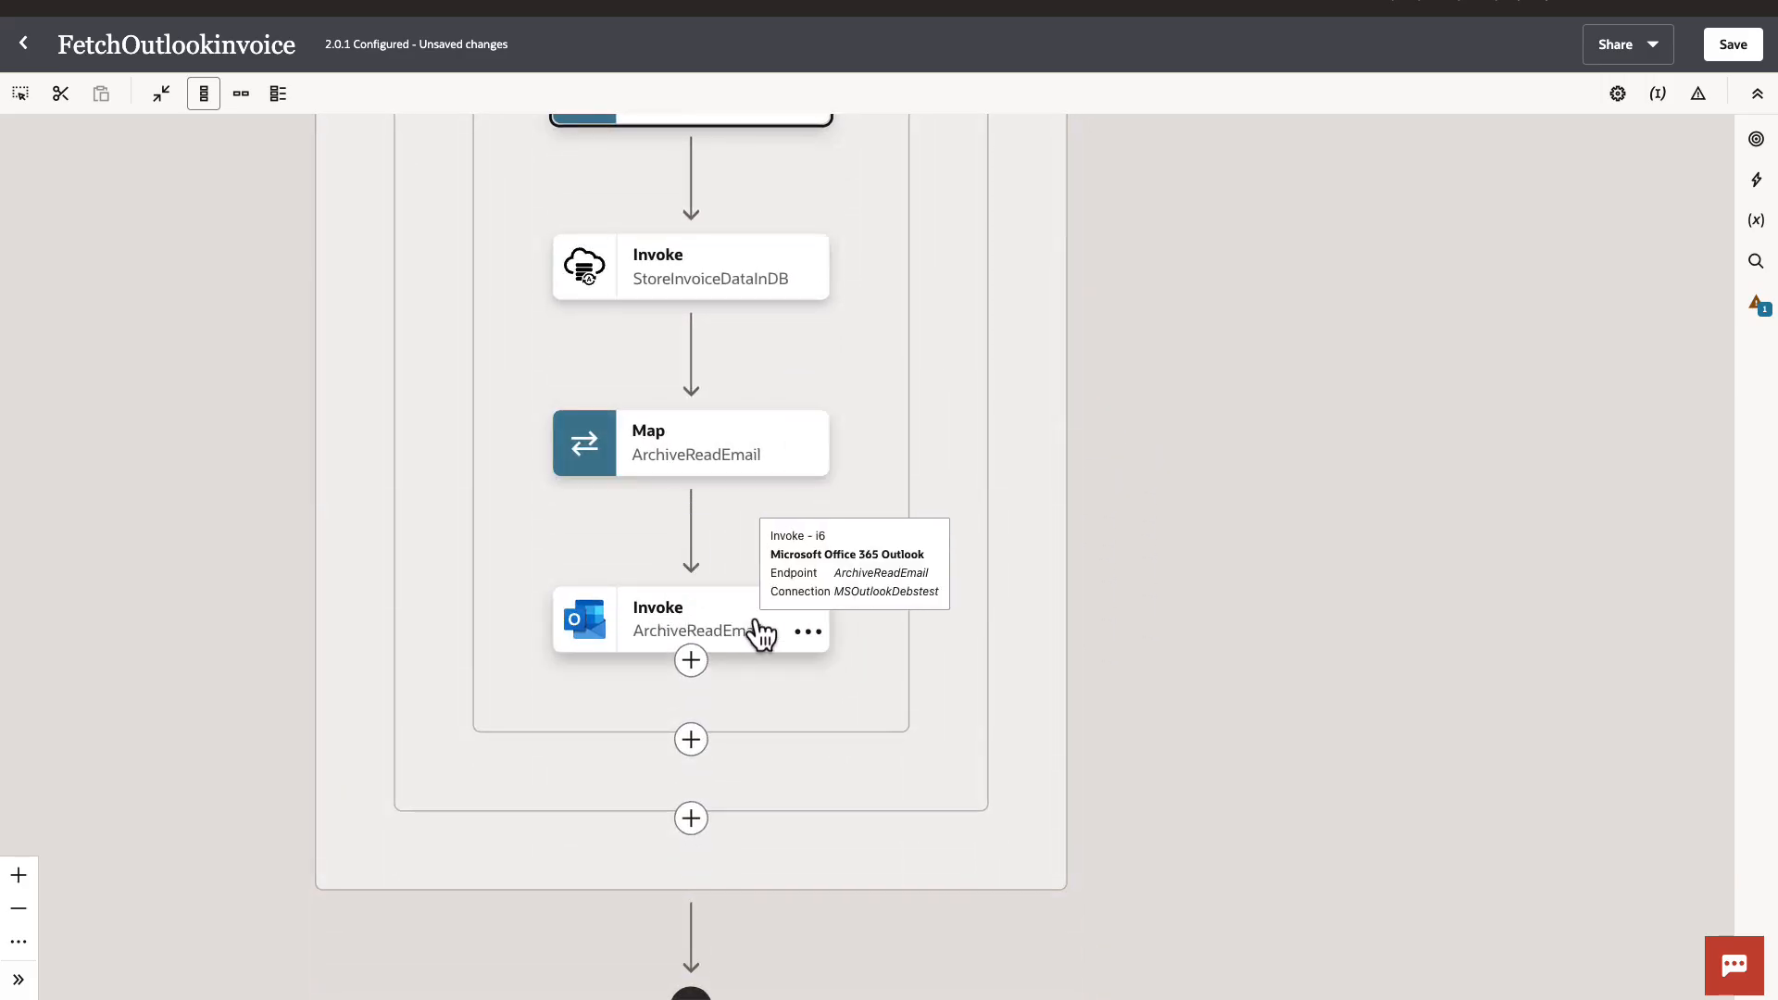
double_click(769, 636)
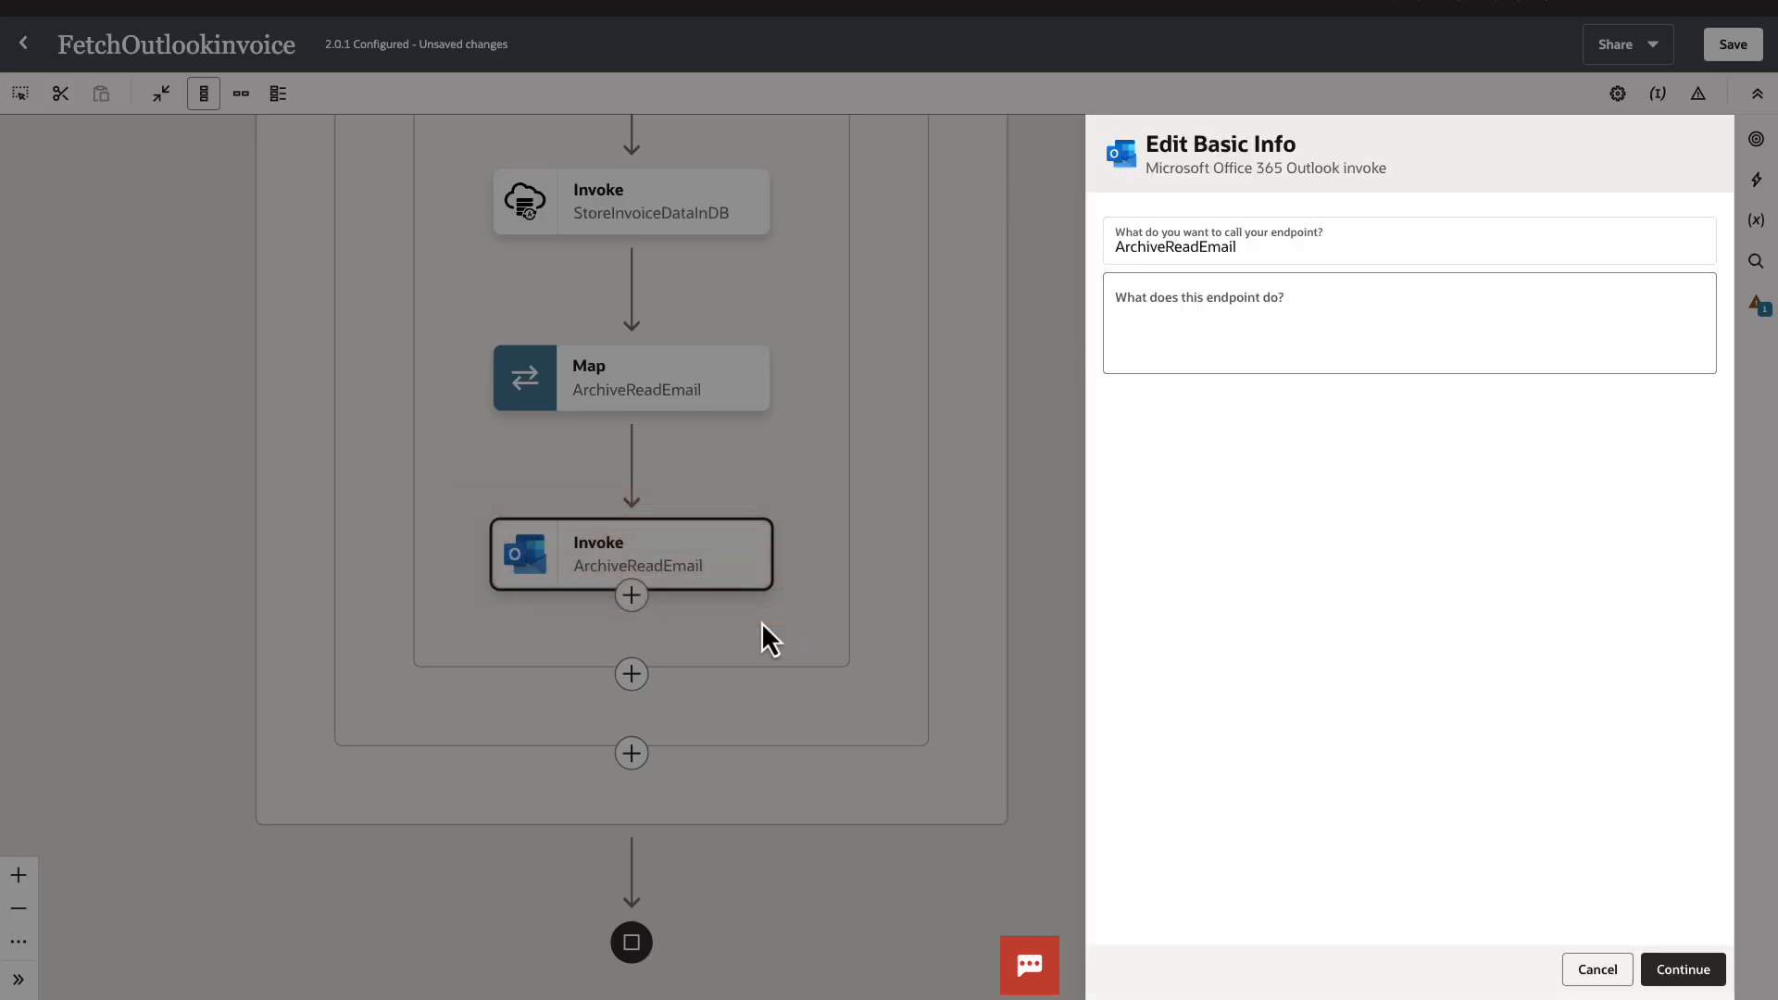
left_click(1697, 971)
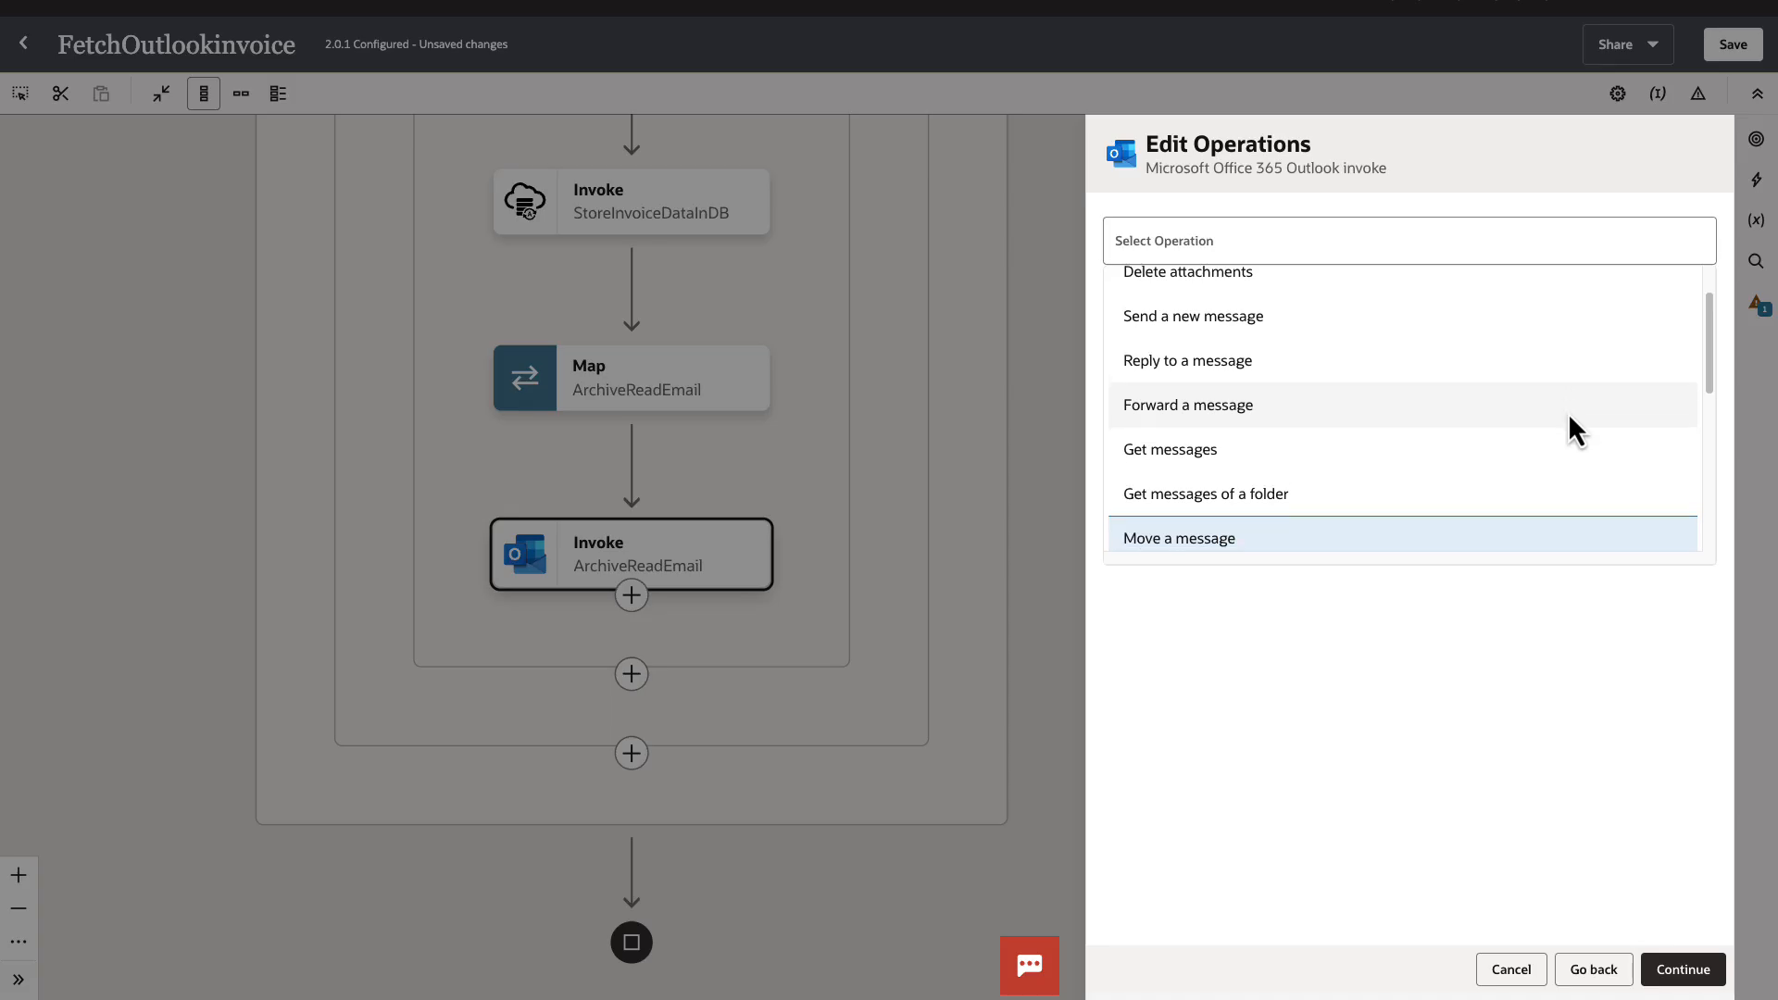
scroll(1569, 413, "down", 1)
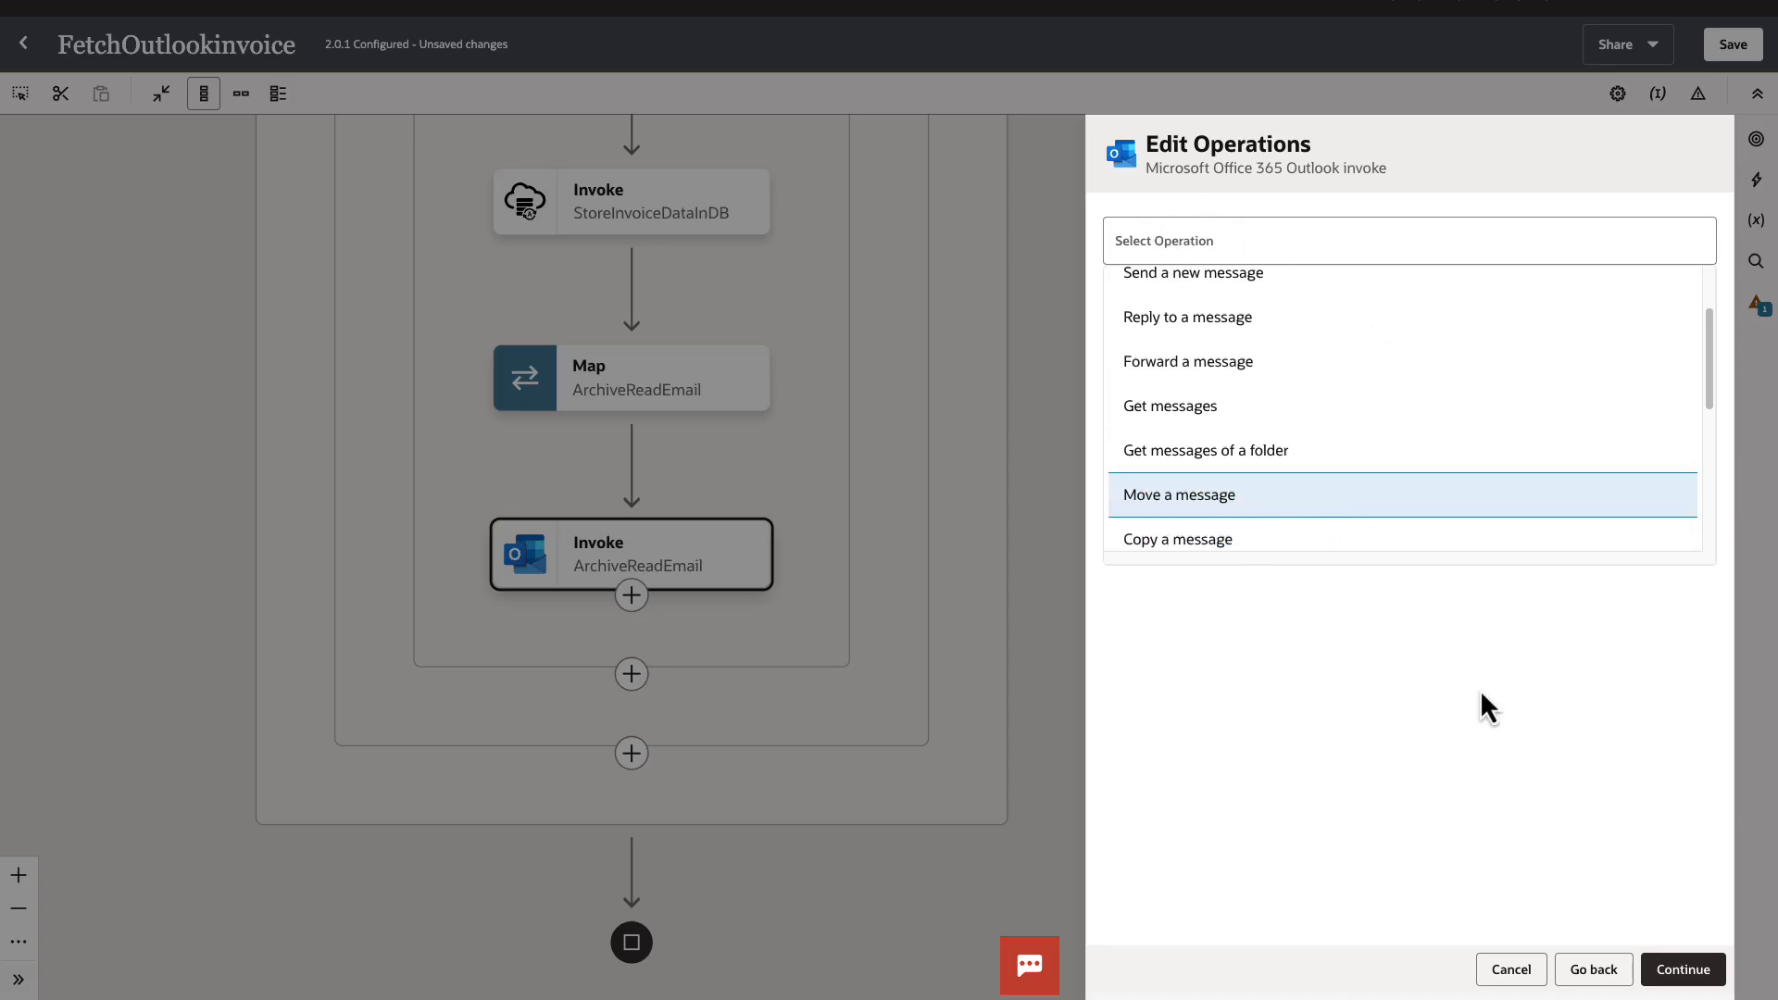
left_click(1696, 972)
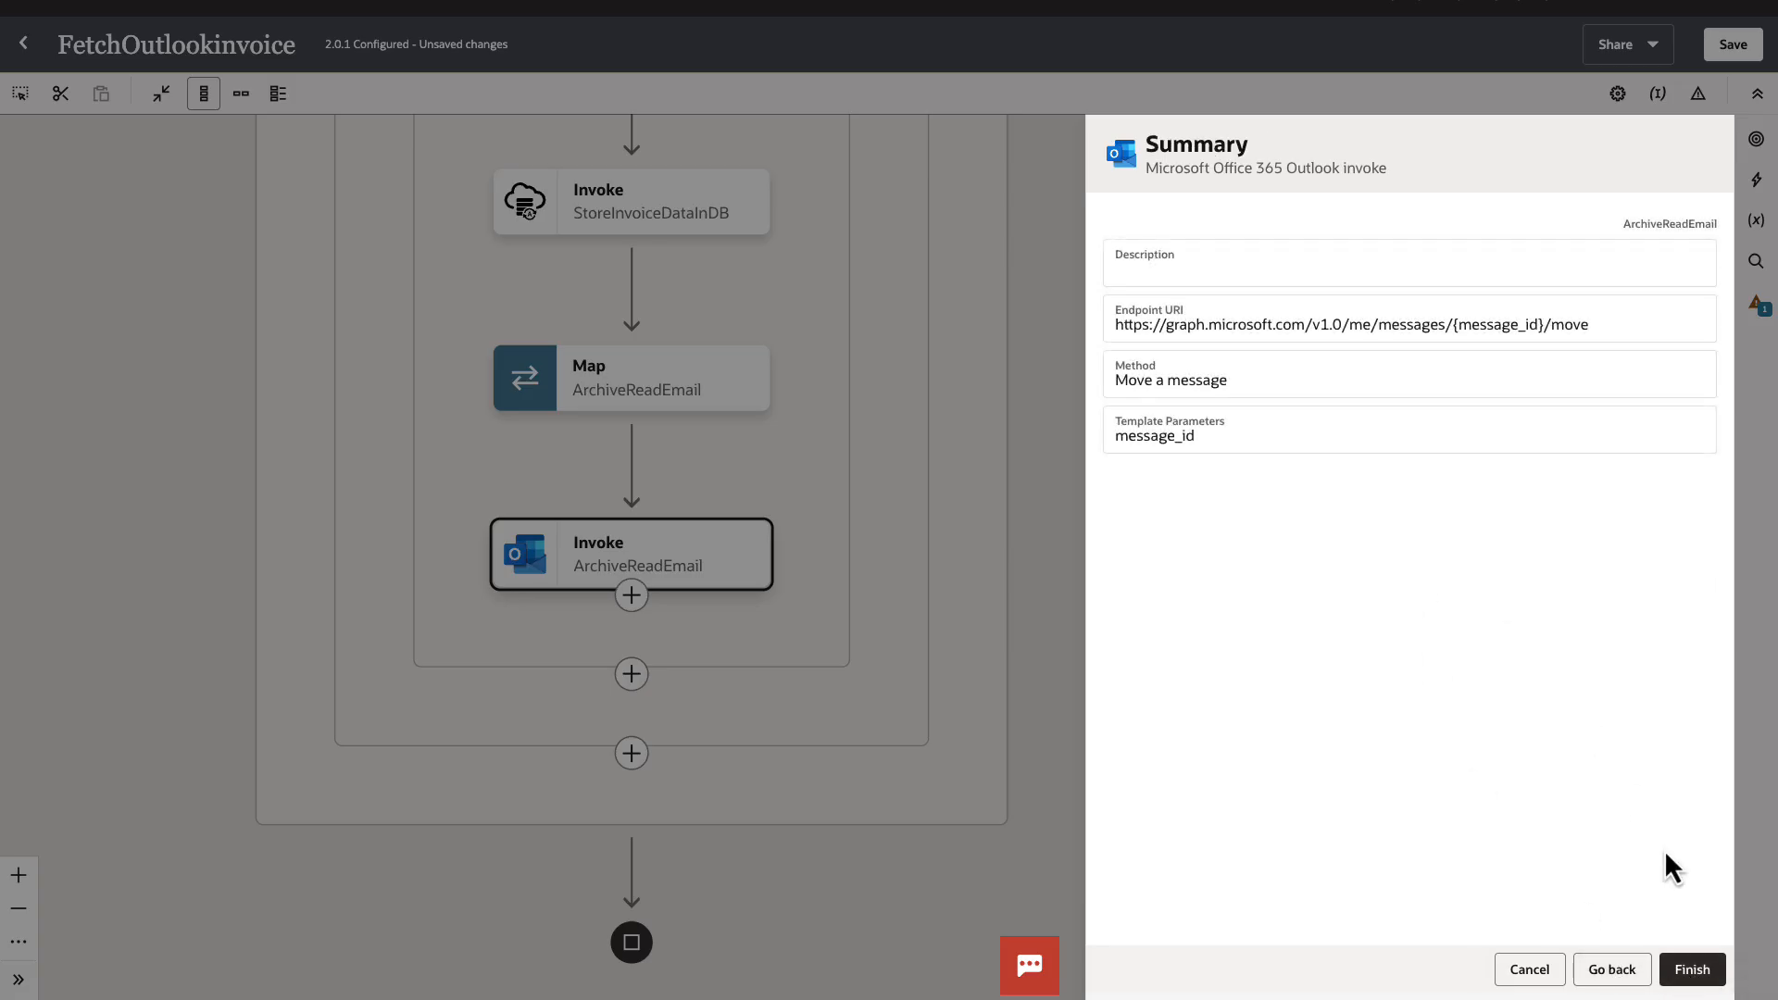
left_click(1530, 972)
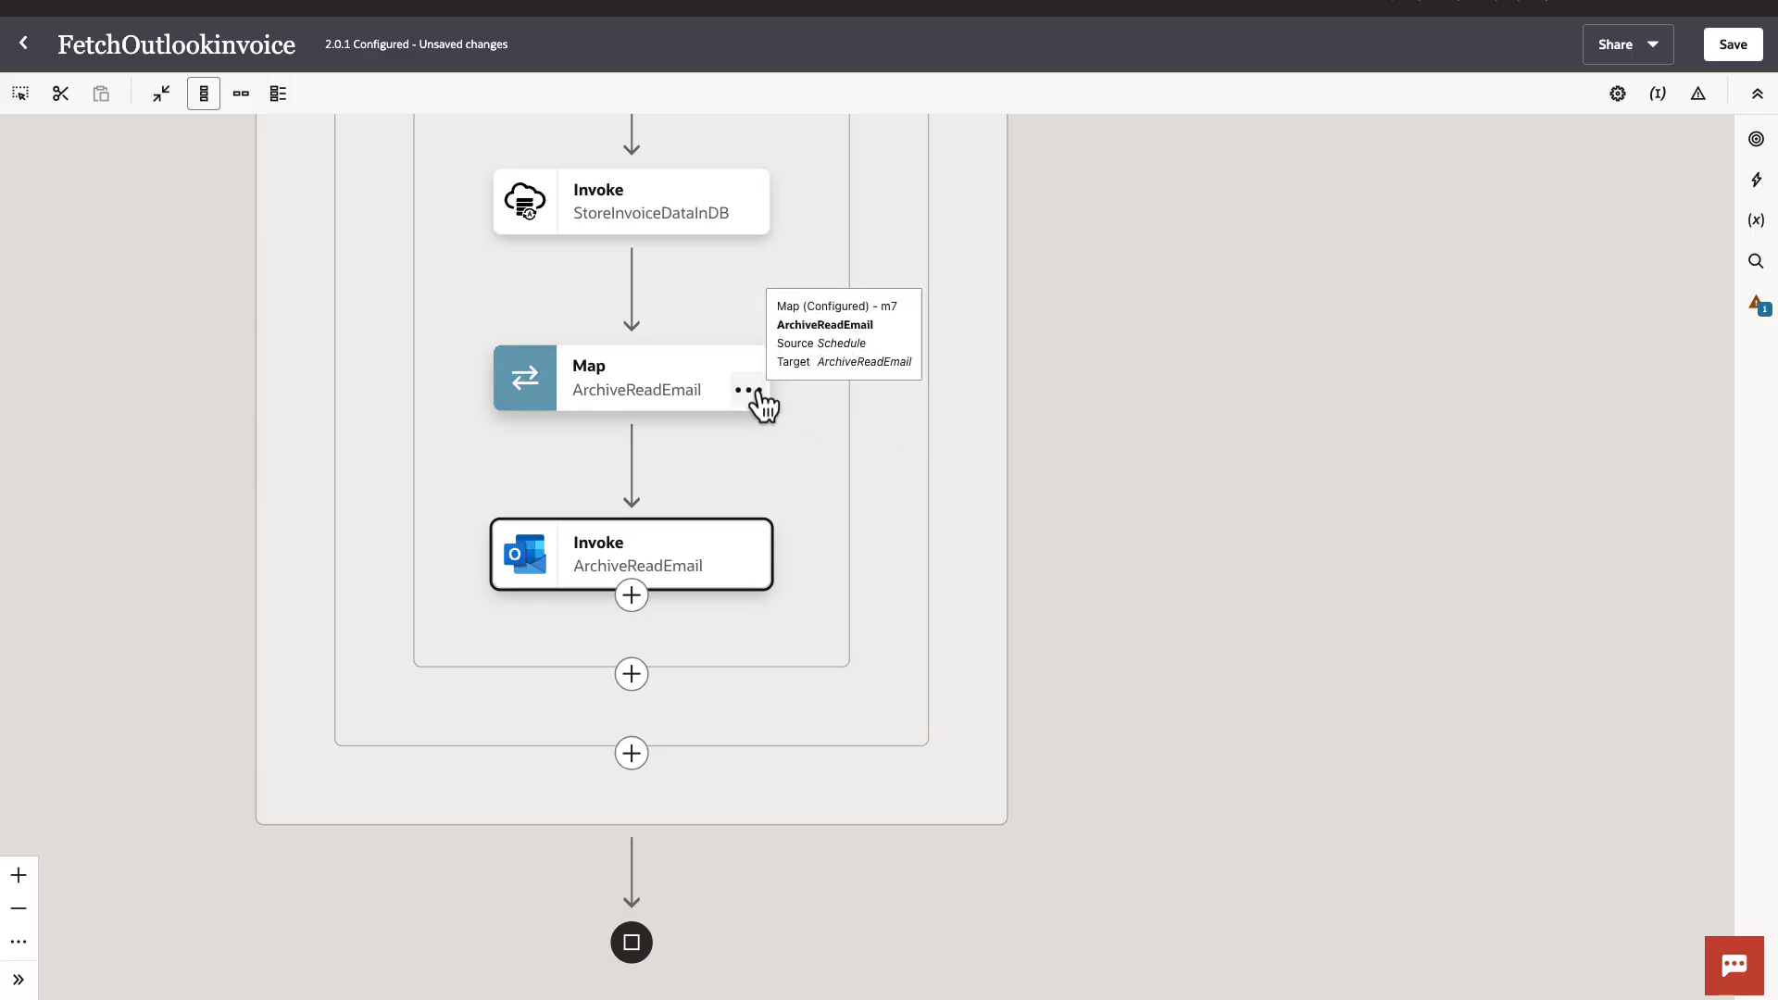
Open the ArchiveReadEmail map, expand its target nodes, and examine the Destination Id expression's folder name filter
left_click(750, 391)
left_click(815, 432)
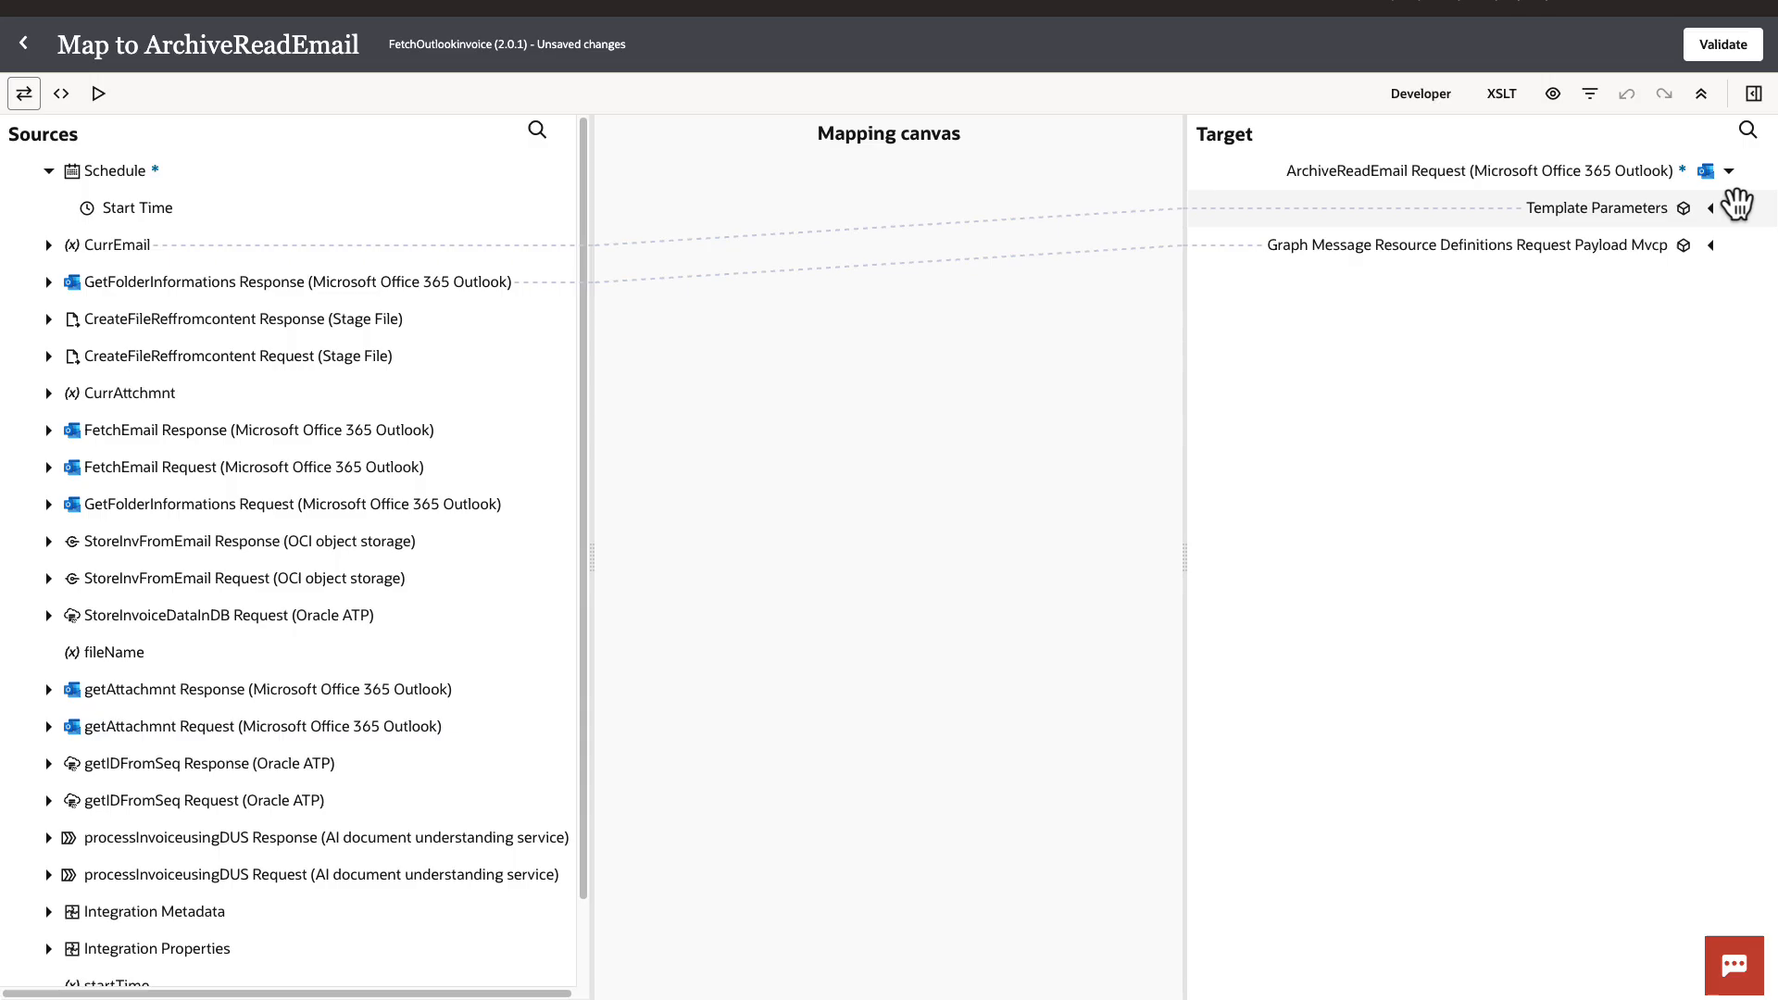
left_click(1710, 208)
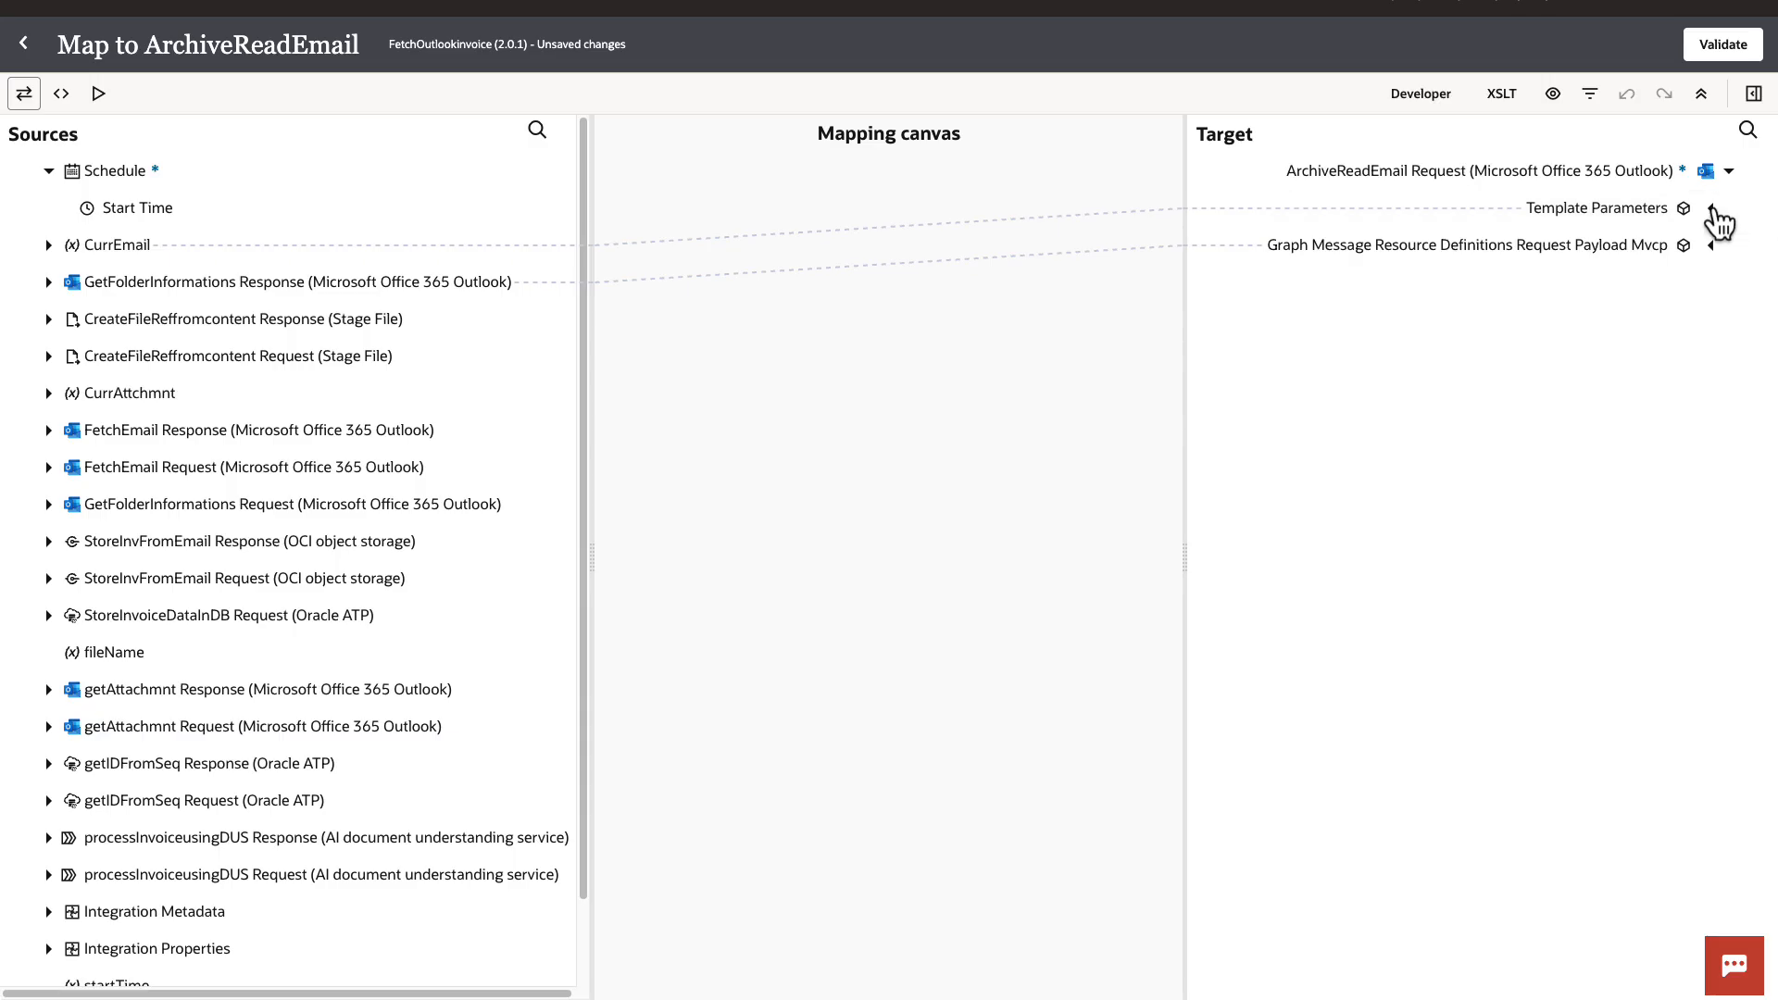
left_click(1711, 282)
left_click(1632, 324)
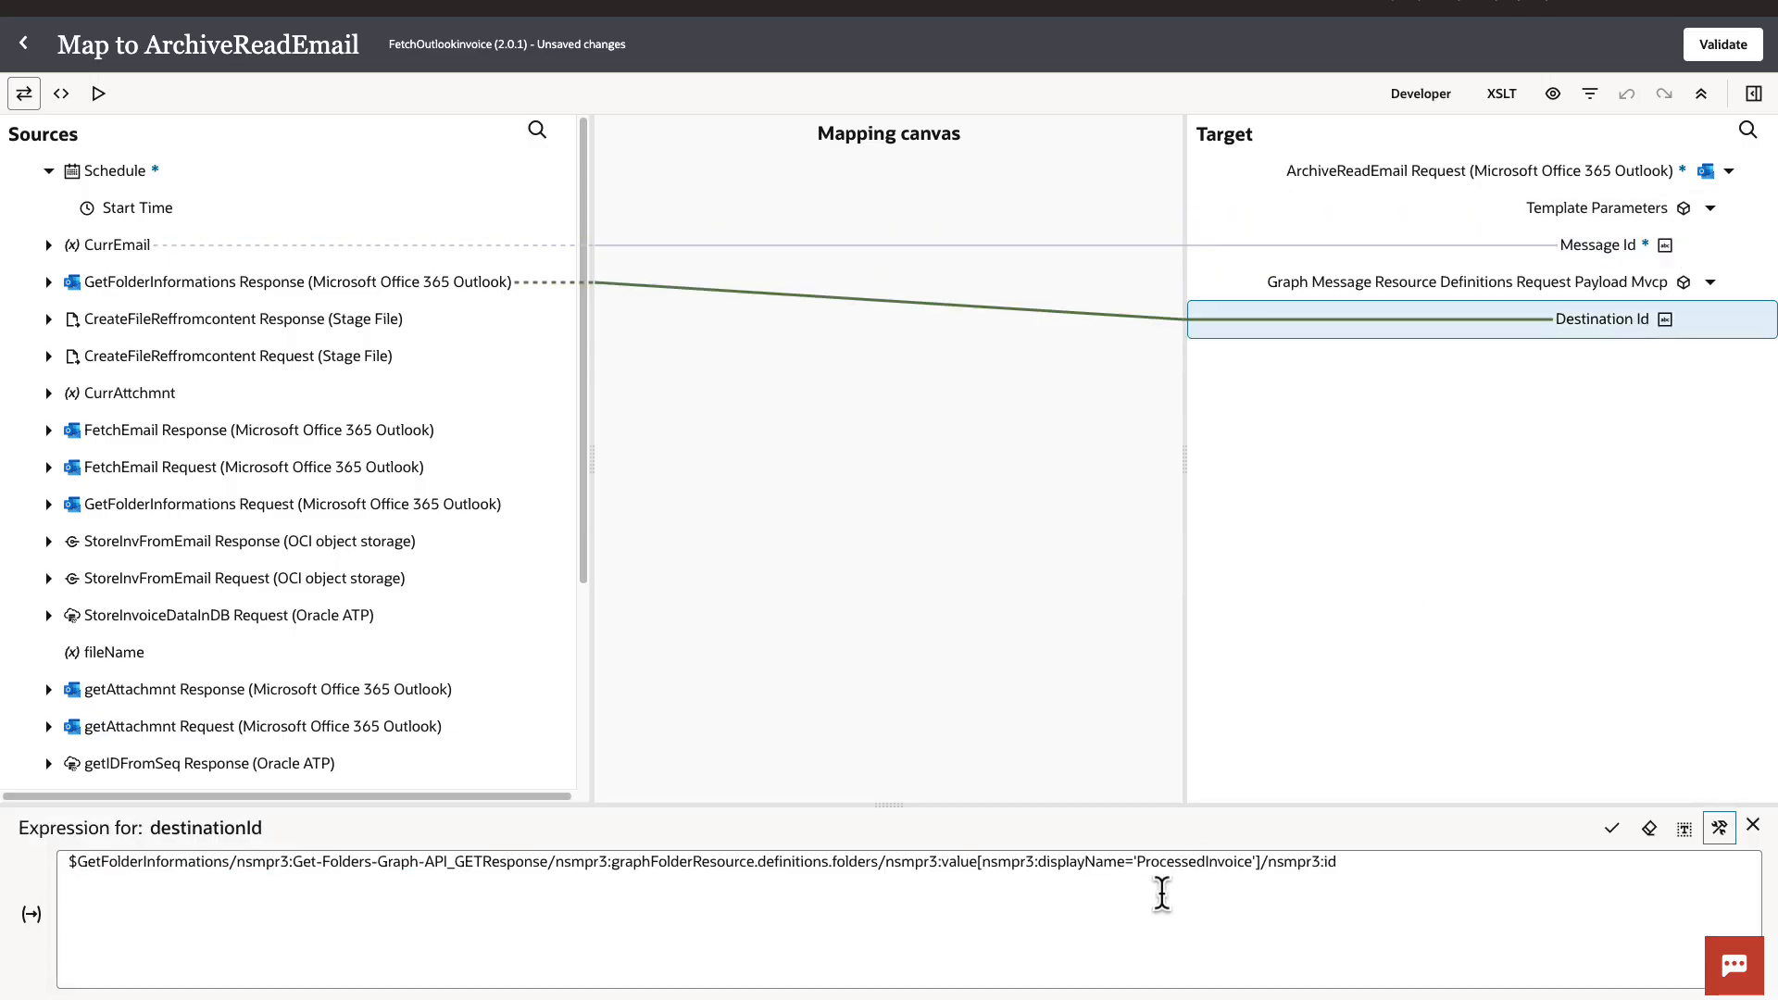
left_click_drag(1139, 865, 1242, 865)
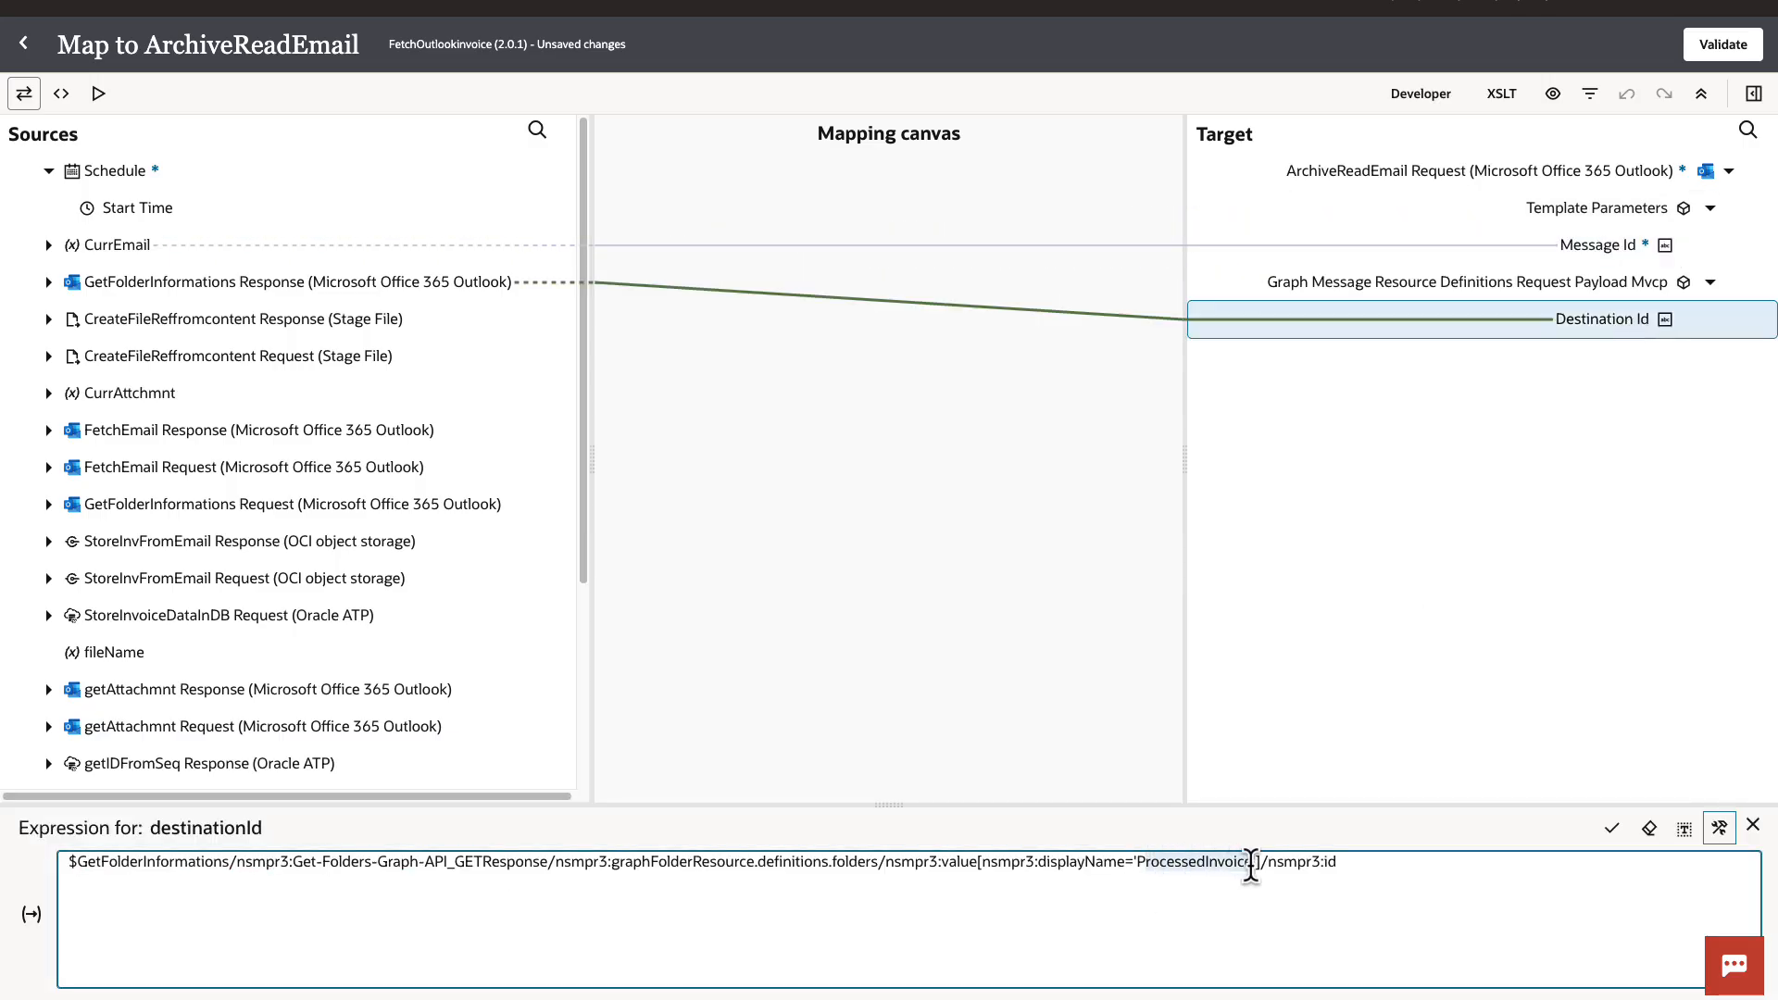
Trace the Message Id mapping to the Id element in CurrEmail's Value and return to the integration flow
left_click(1623, 248)
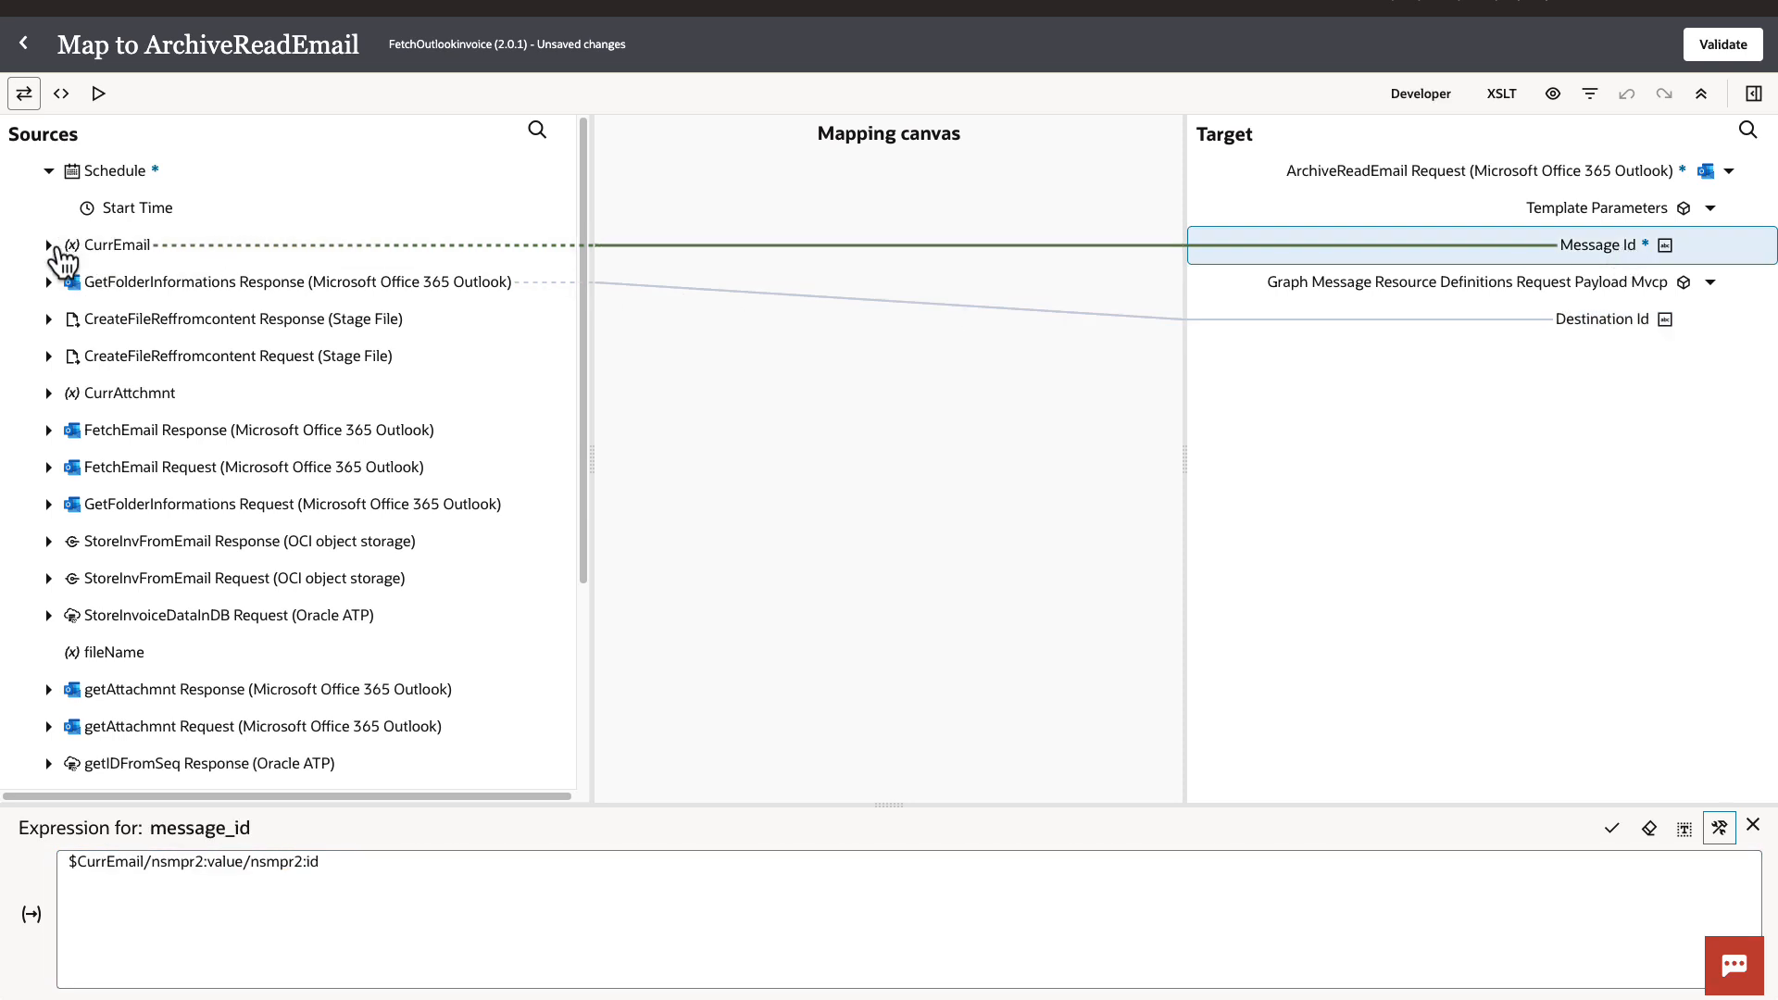
left_click(50, 246)
left_click(68, 282)
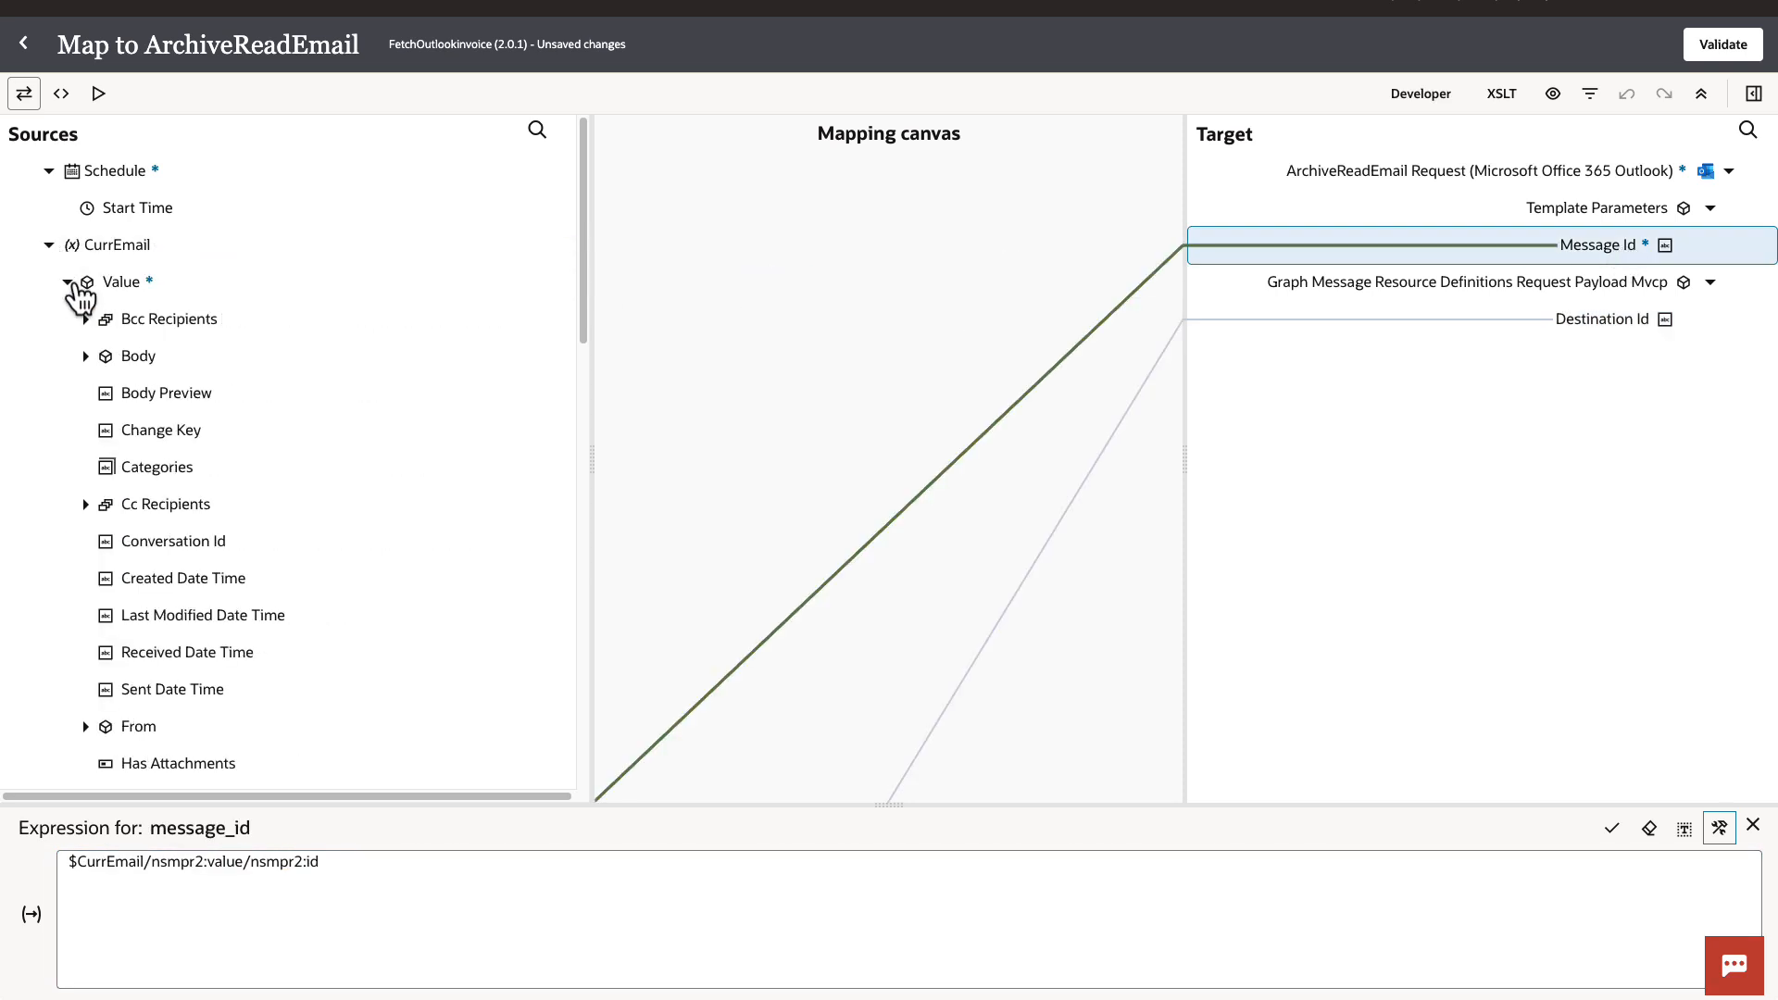
scroll(318, 440, "down", 3)
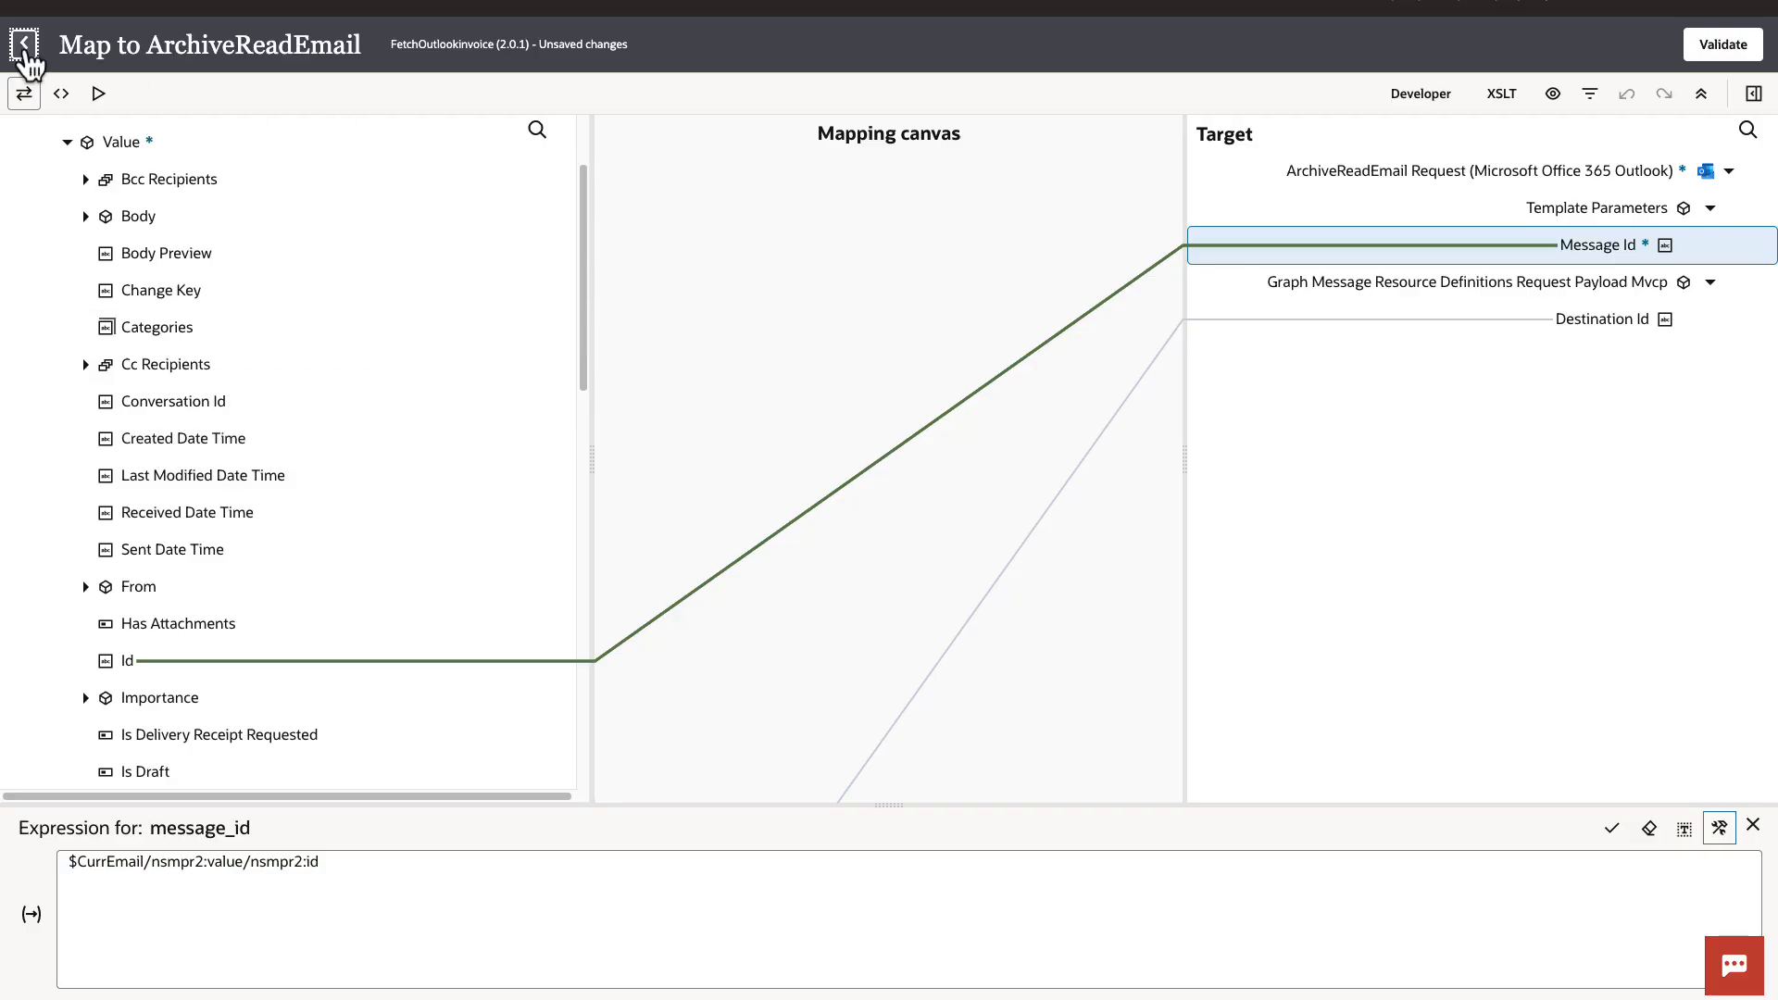
left_click(23, 42)
Save the FetchOutlookinvoice integration and go back to the list of integrations
left_click_drag(1242, 314, 1362, 615)
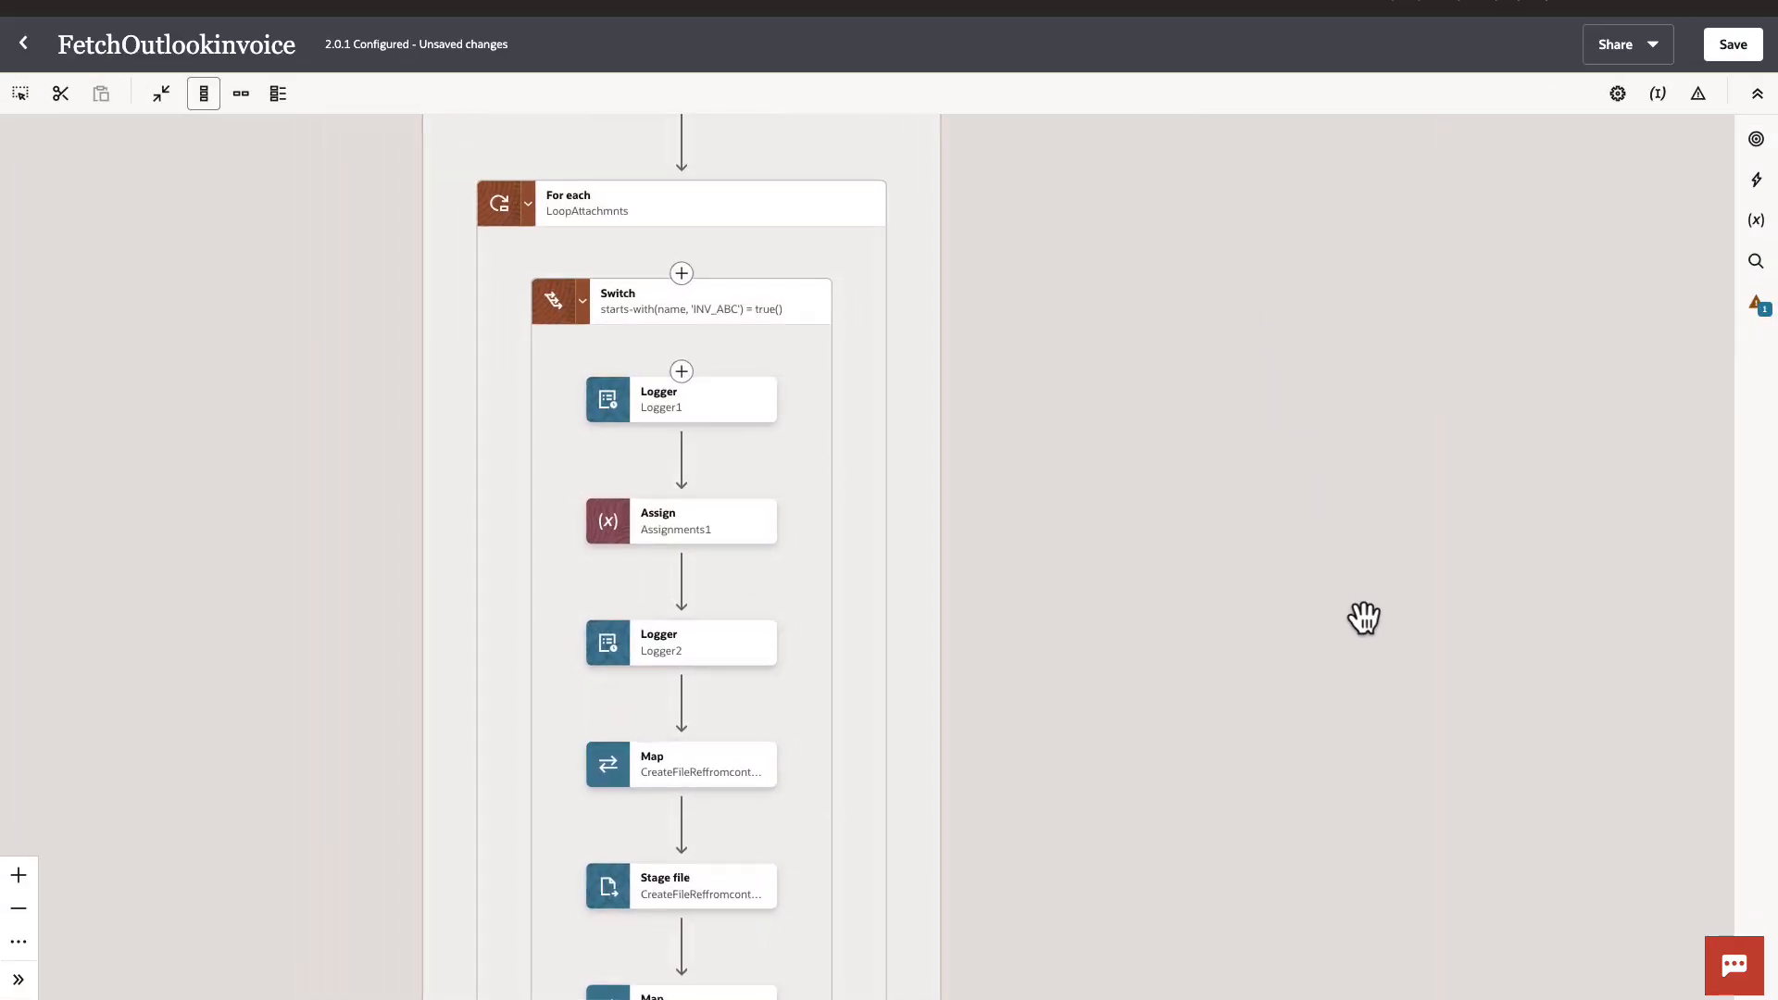
left_click_drag(1322, 398, 1388, 728)
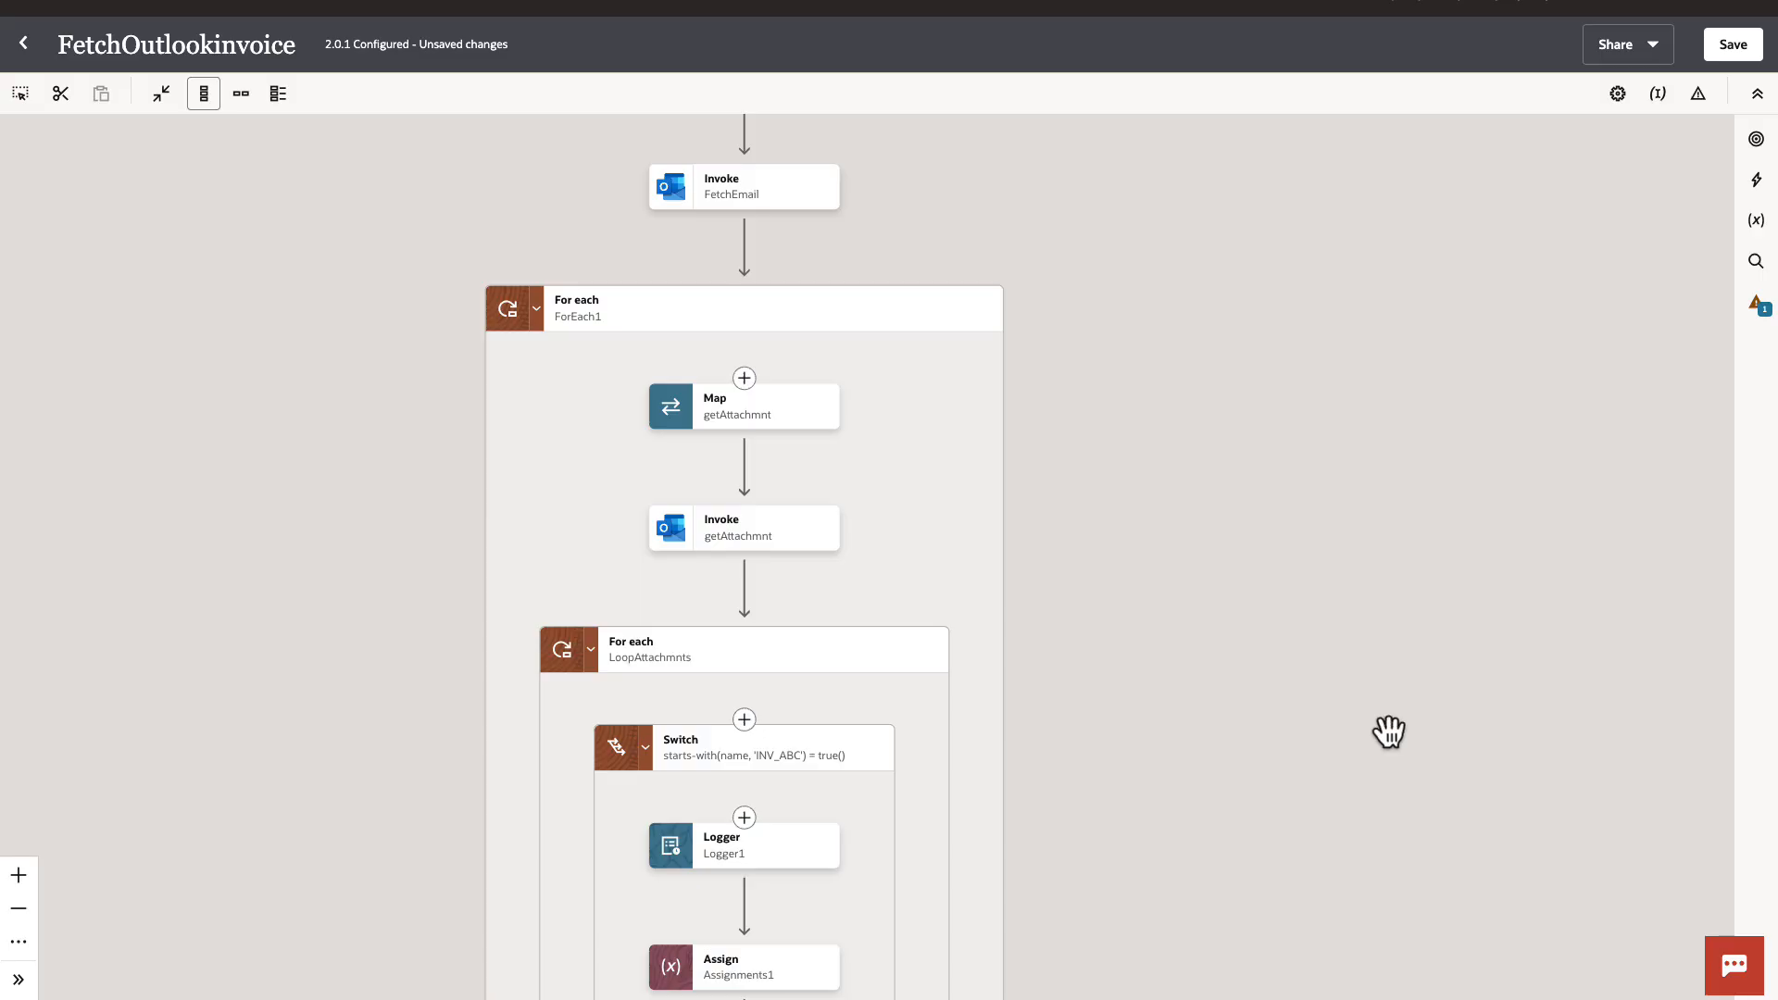
left_click(1735, 46)
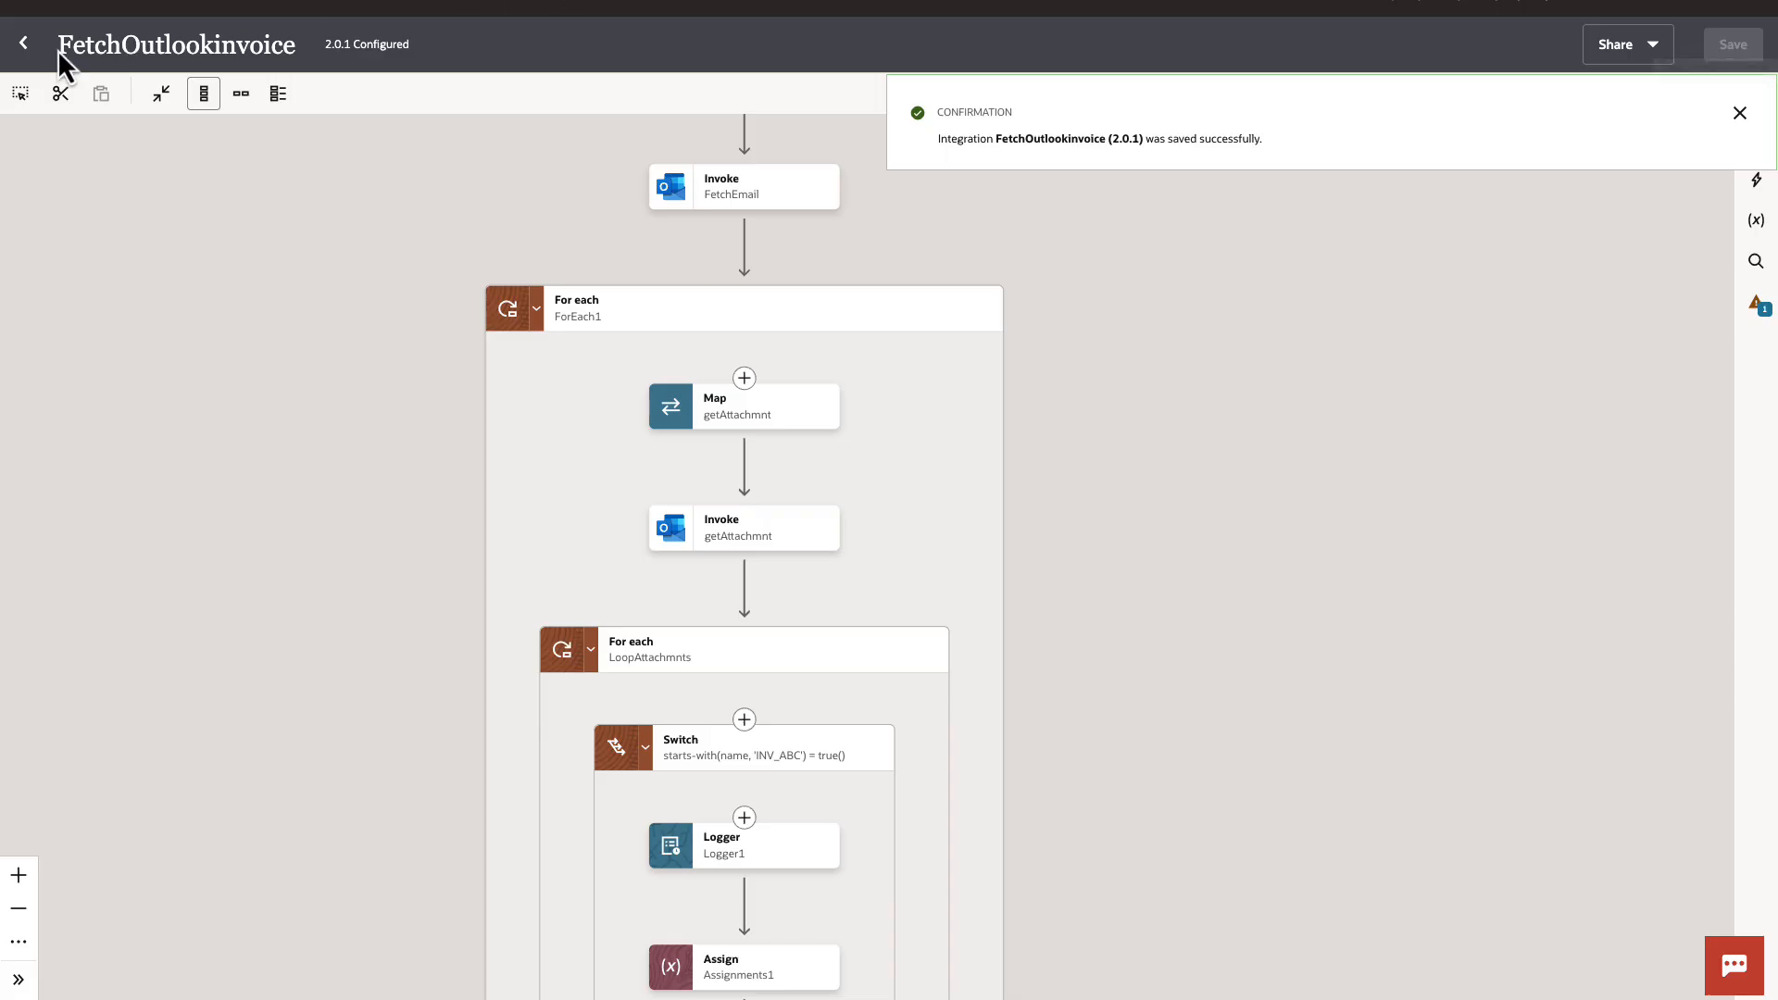
left_click(25, 44)
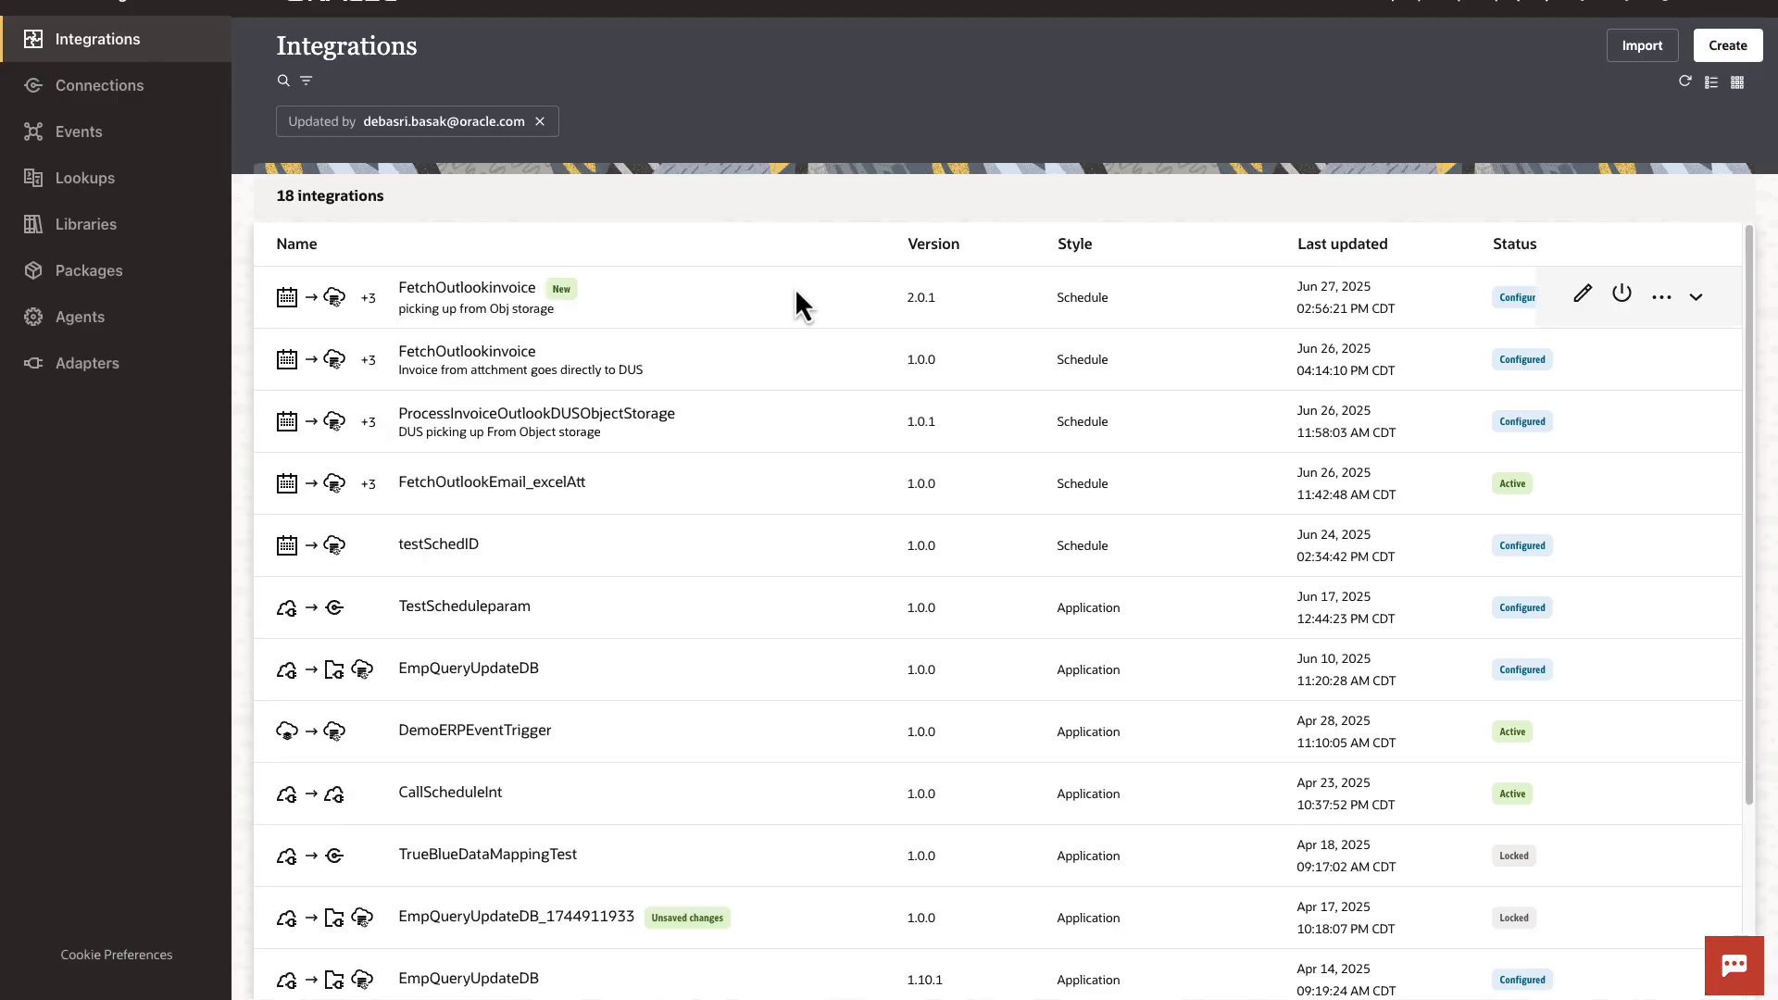
Activate FetchOutlookinvoice version 2.0.1 with the Debug tracing level
left_click(1623, 295)
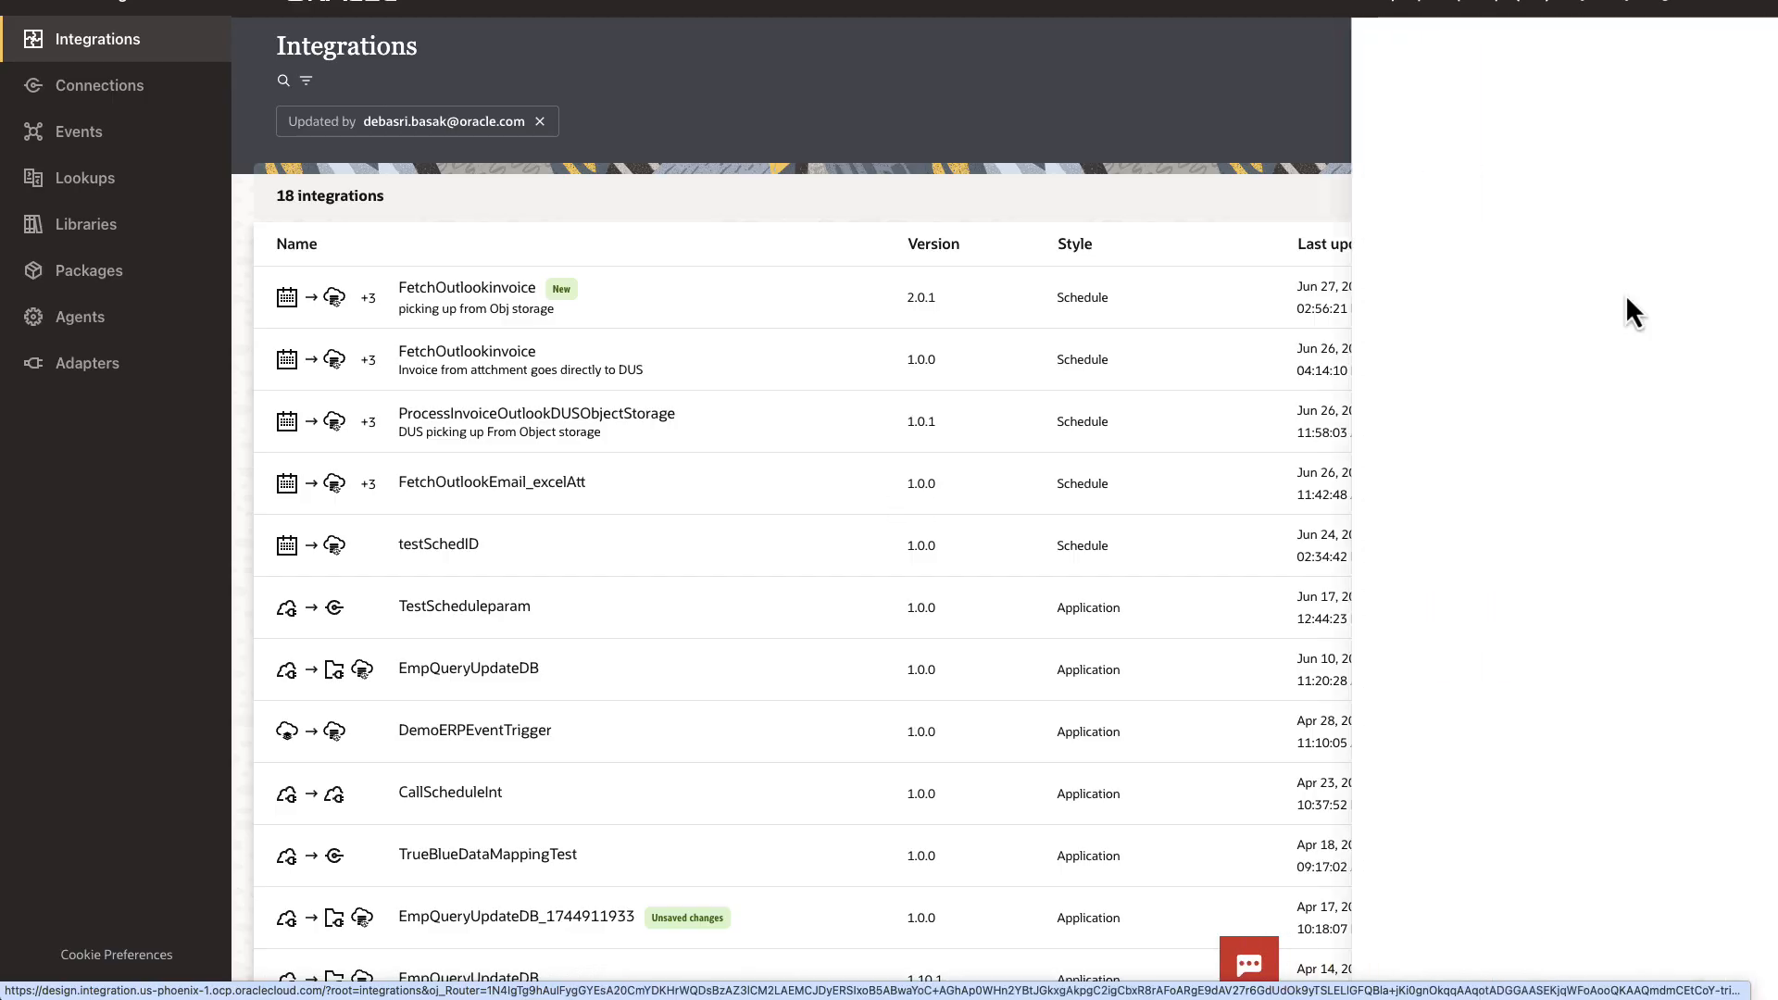
left_click(1532, 237)
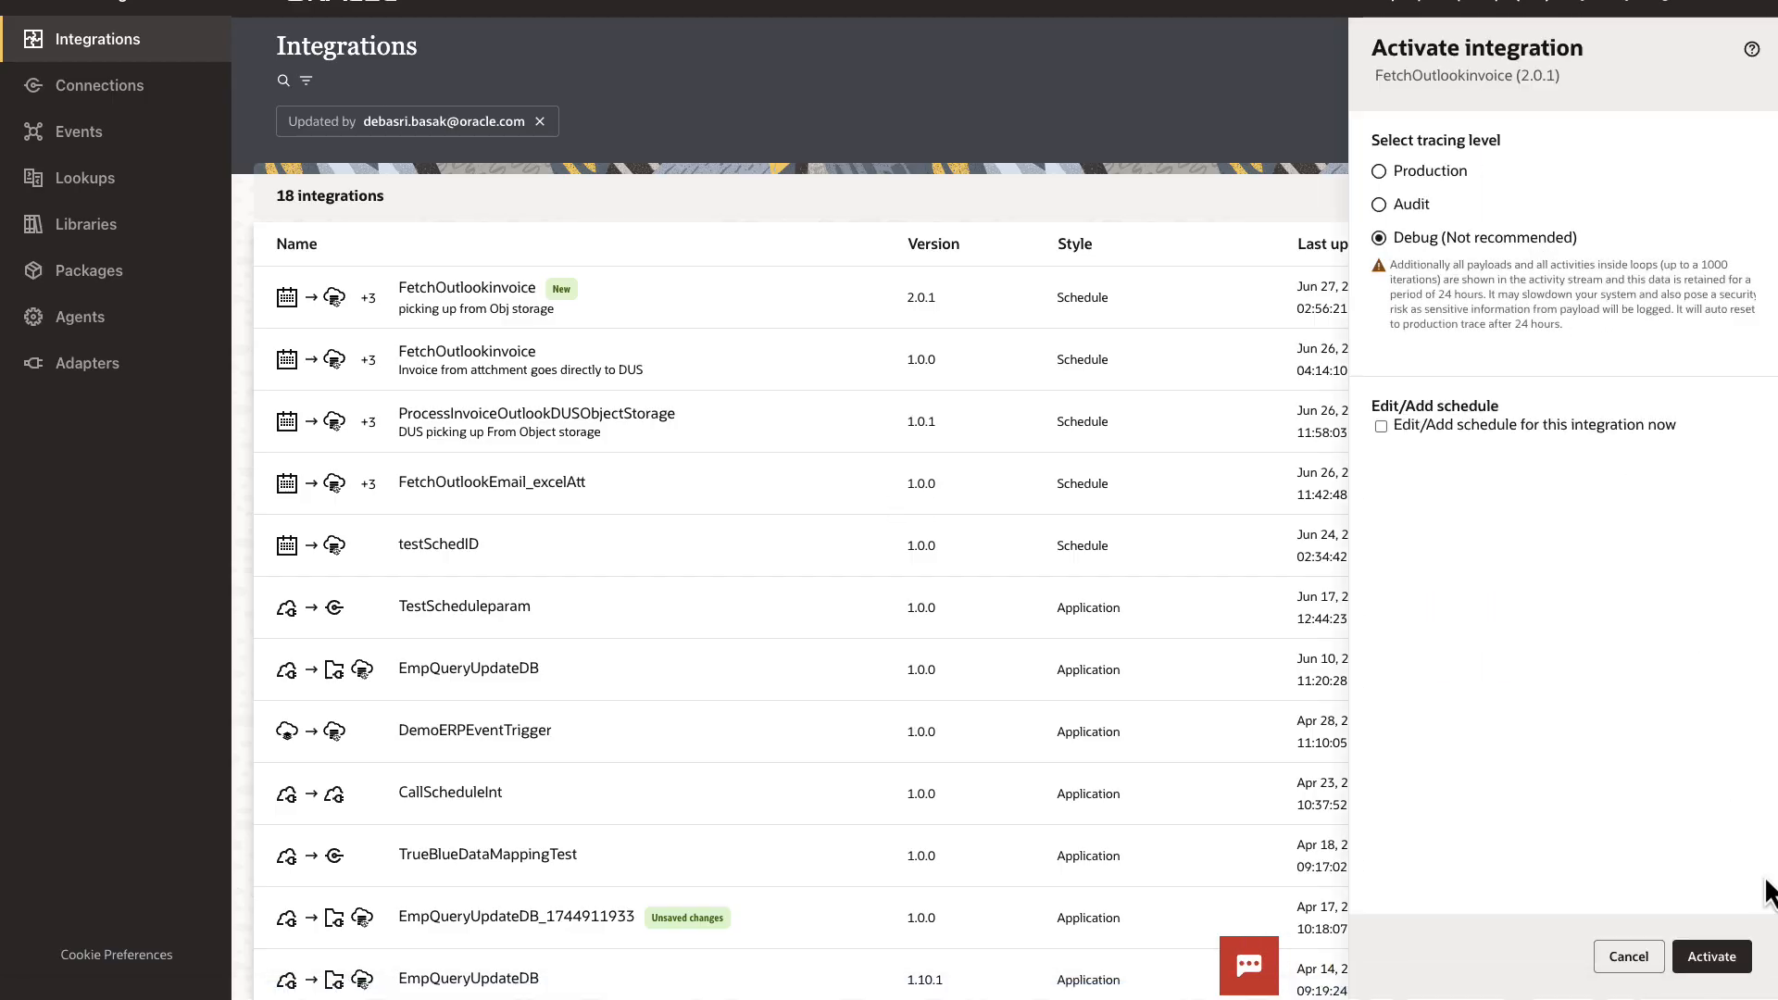
left_click(1714, 960)
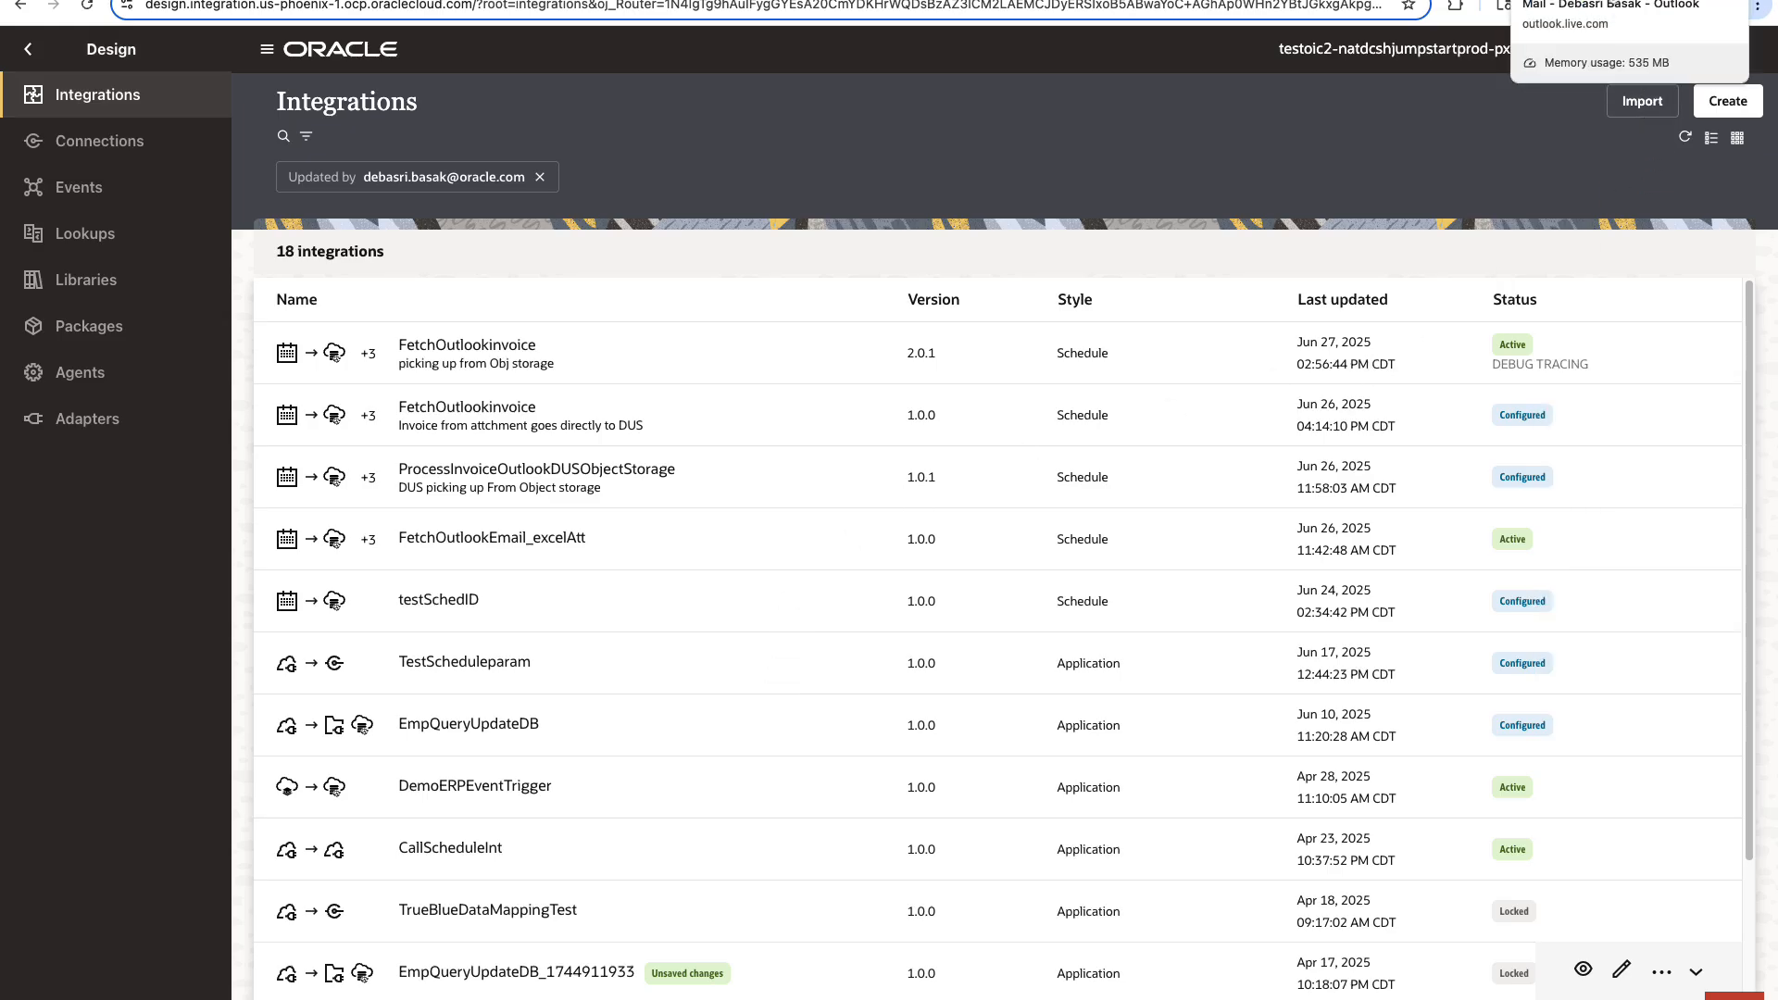
Switch to Outlook, open the Test26_1 email in the Invoice folder, review its INV_ABCsample-invoice1.pdf attachment, and close the preview
left_click(1621, 0)
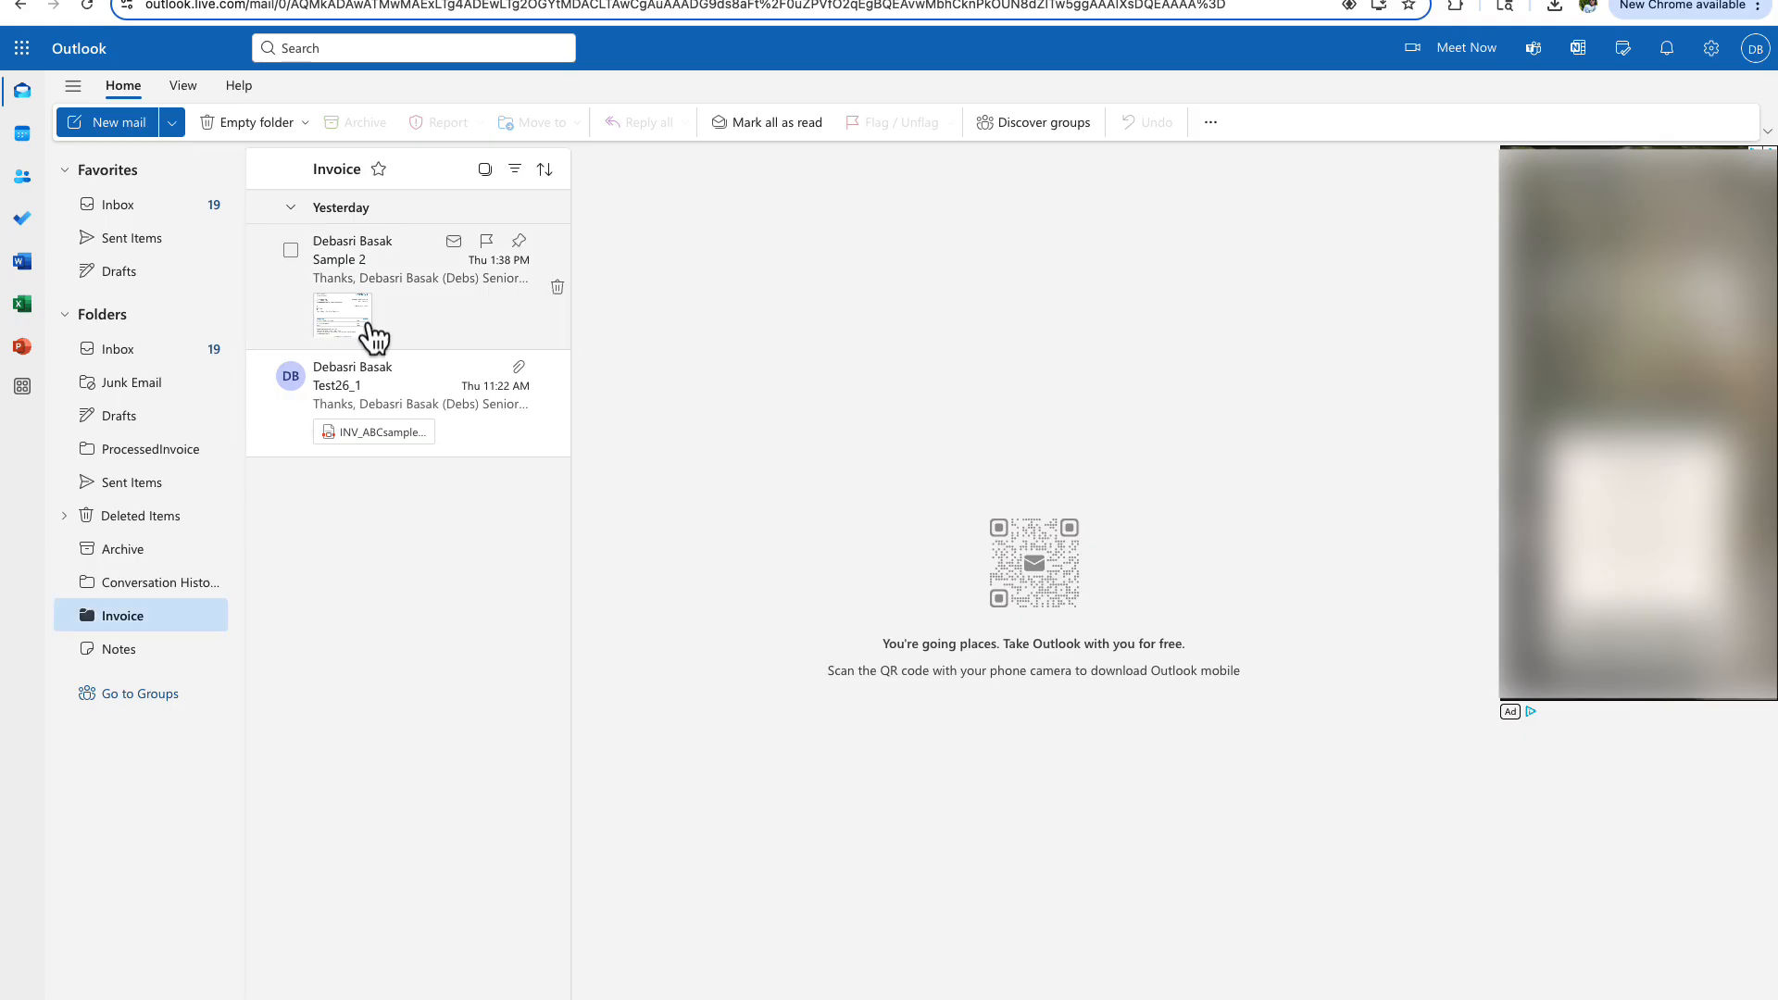
left_click(424, 374)
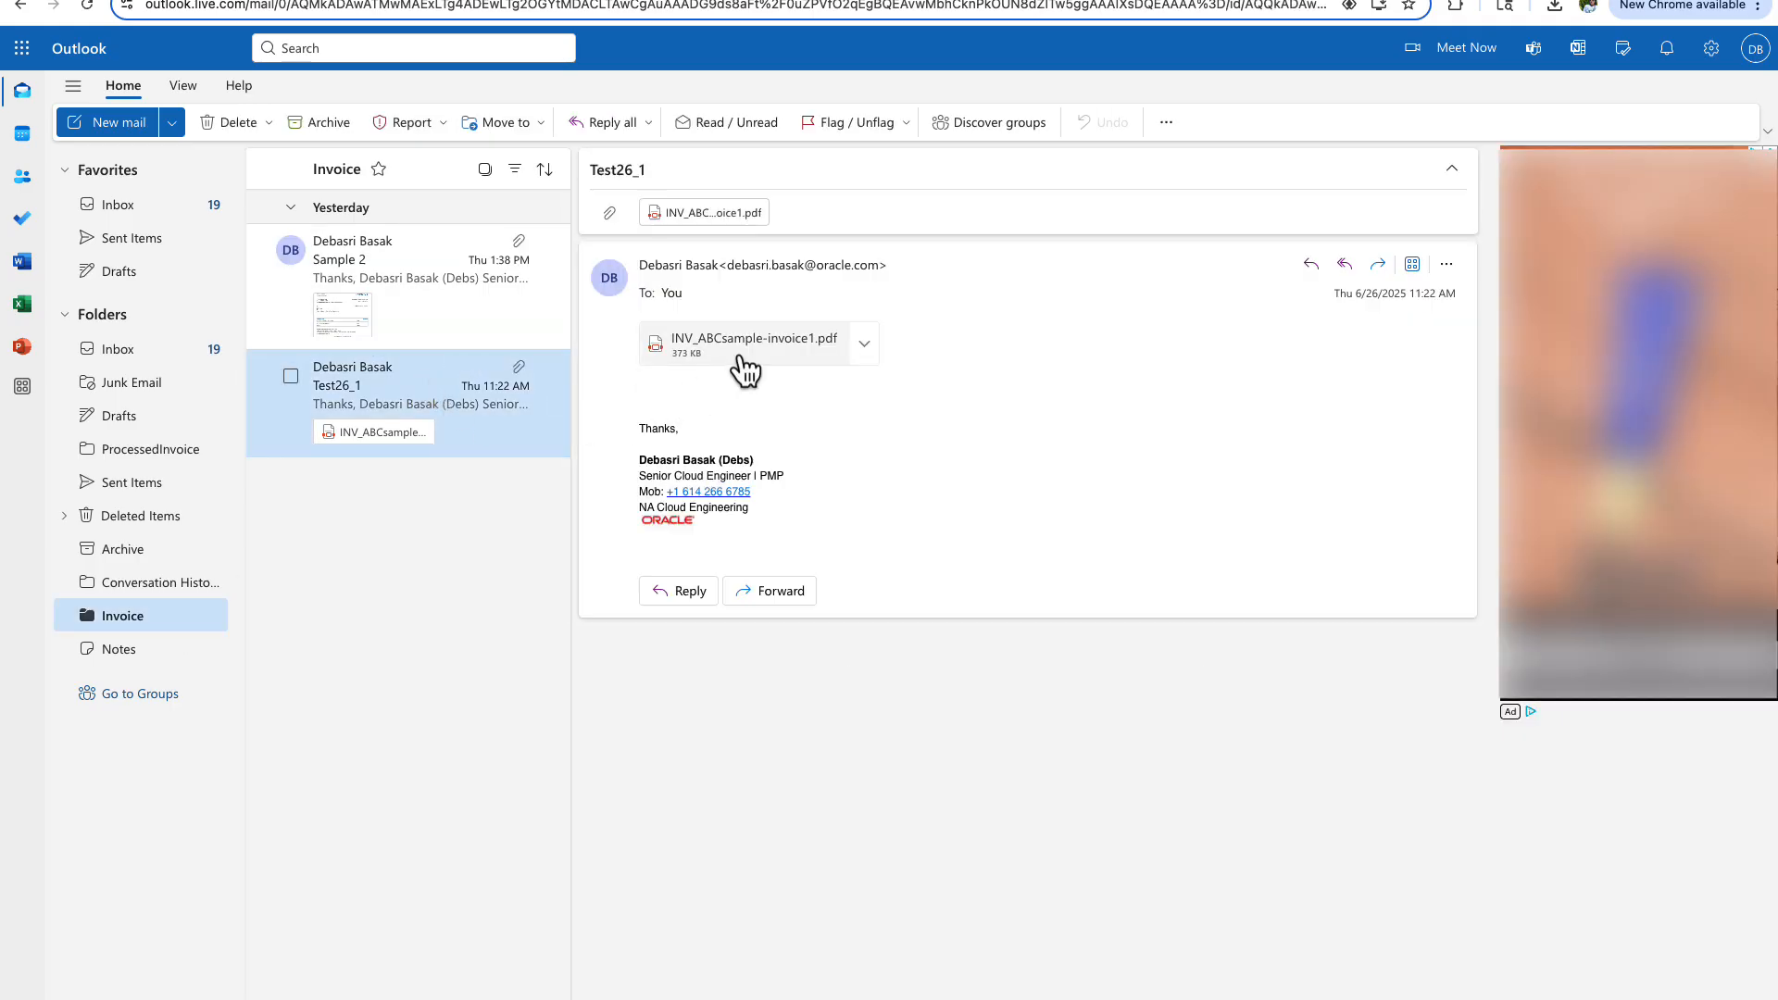
left_click(737, 352)
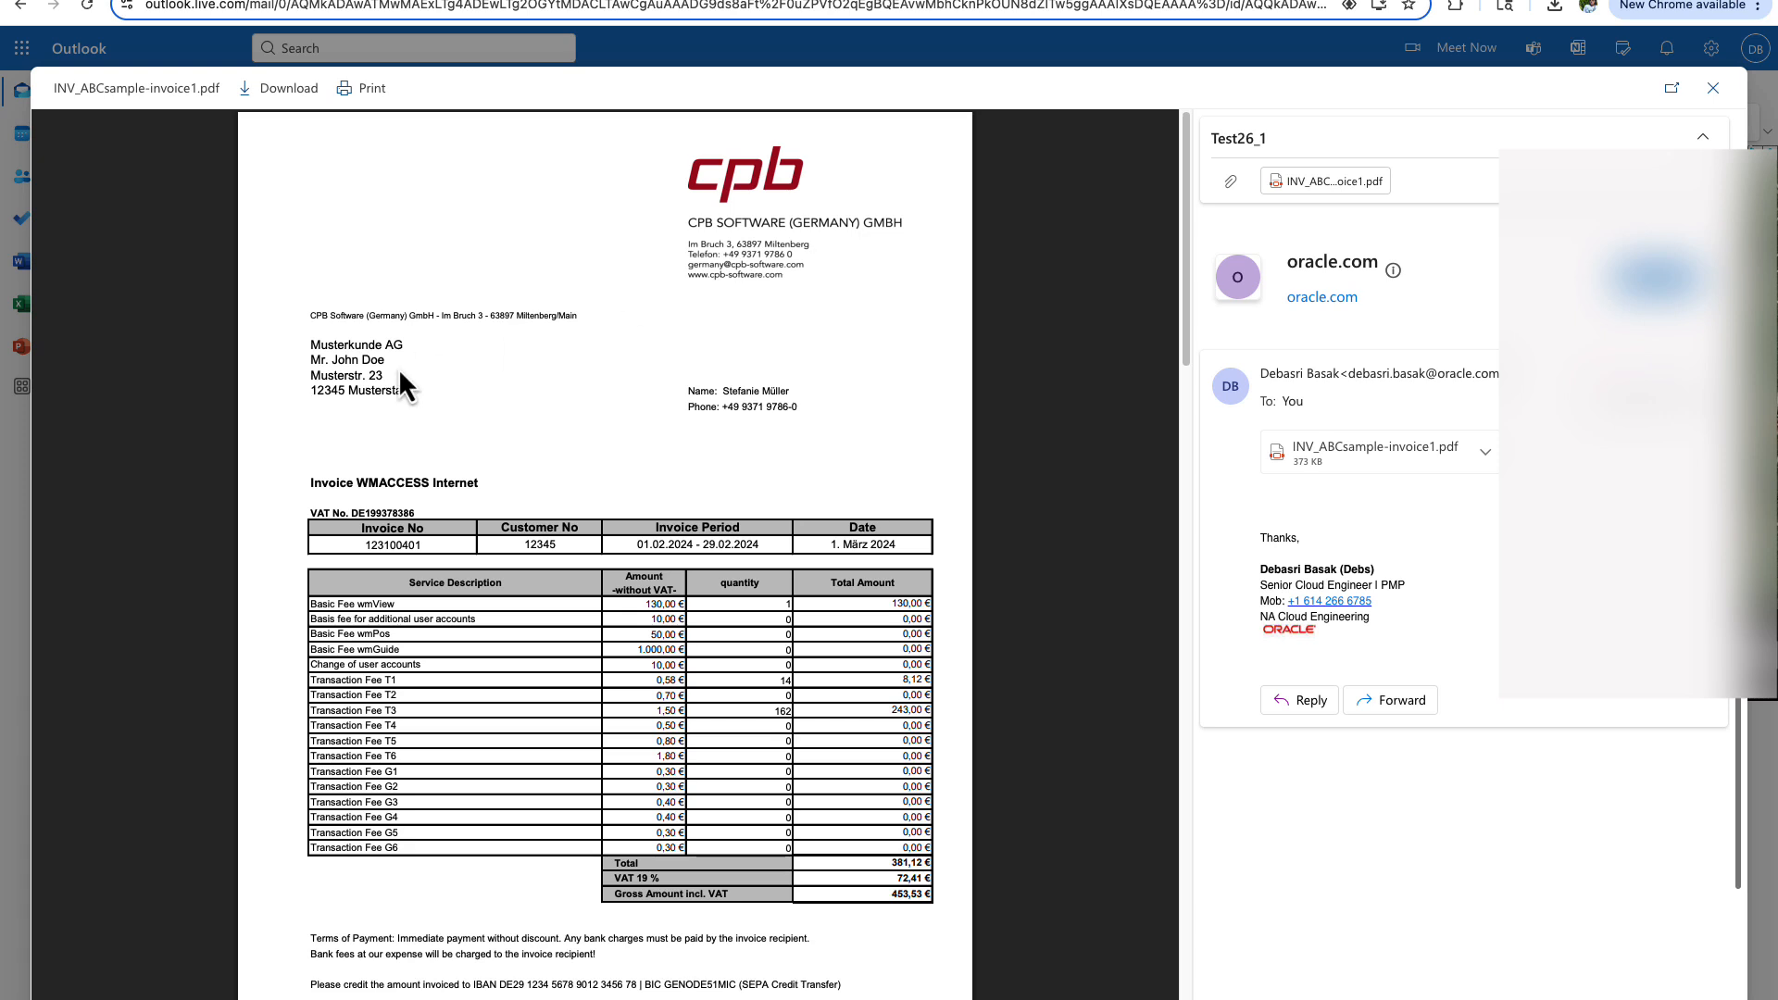
scroll(556, 537, "down", 1)
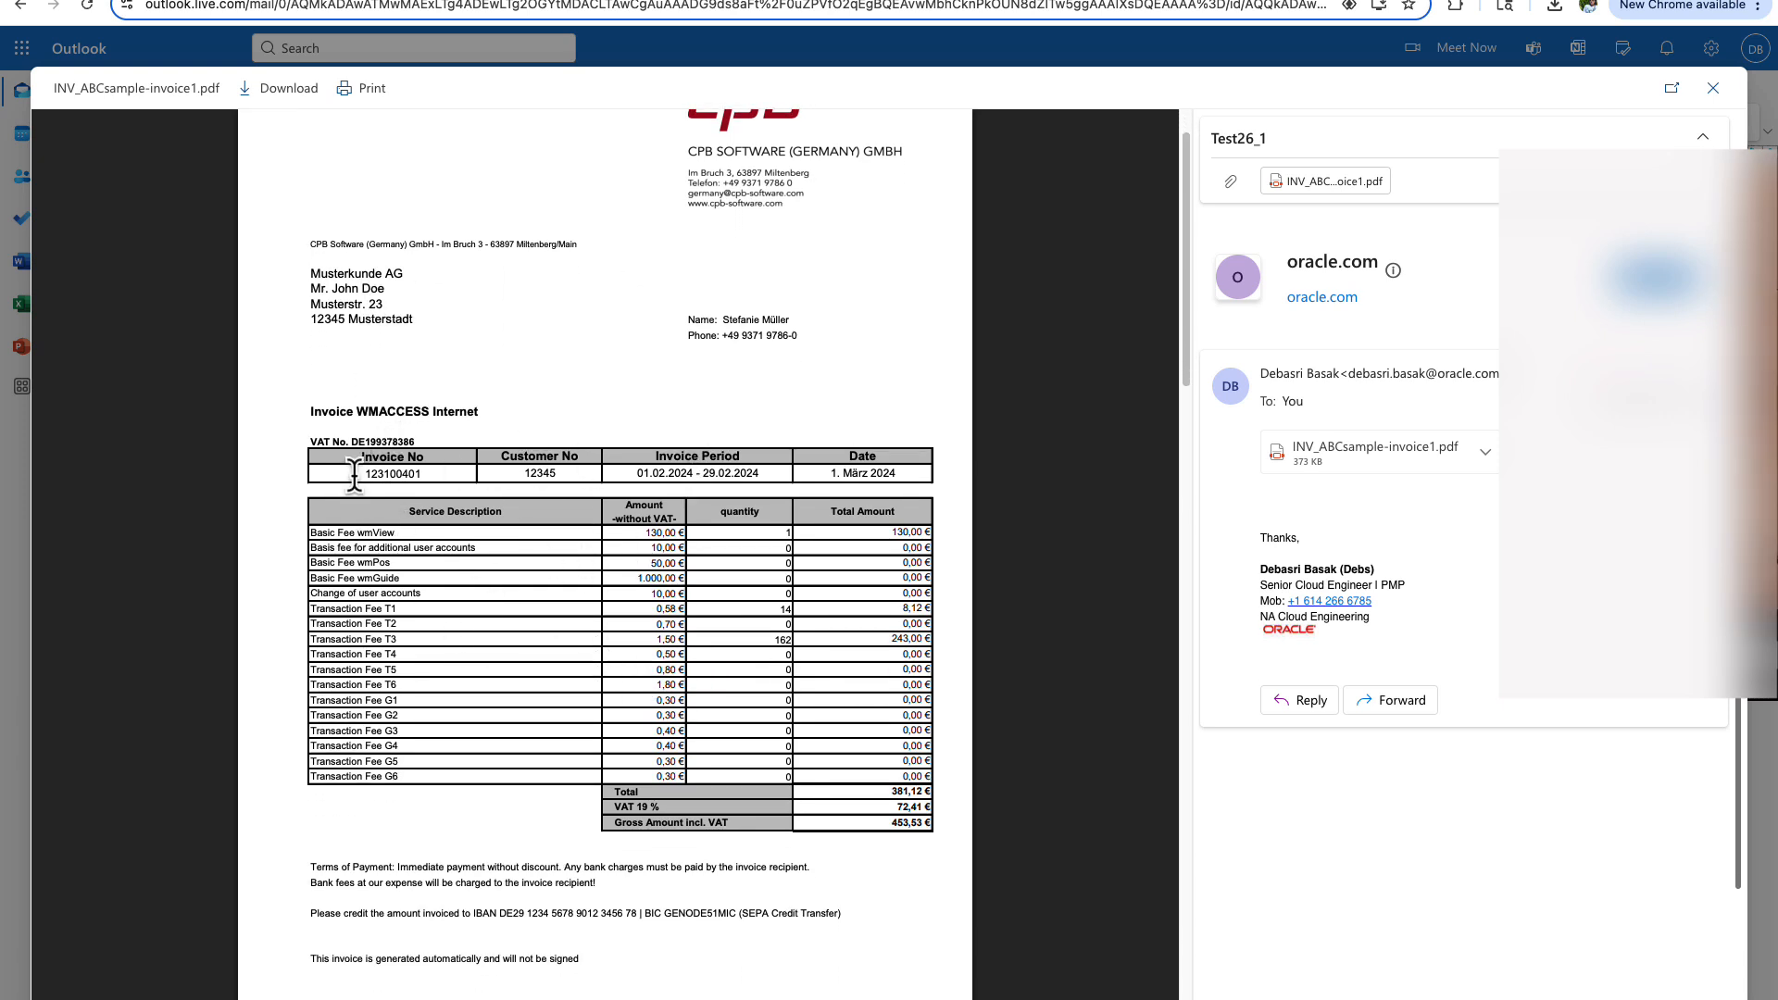
left_click_drag(355, 474, 924, 419)
left_click(920, 422)
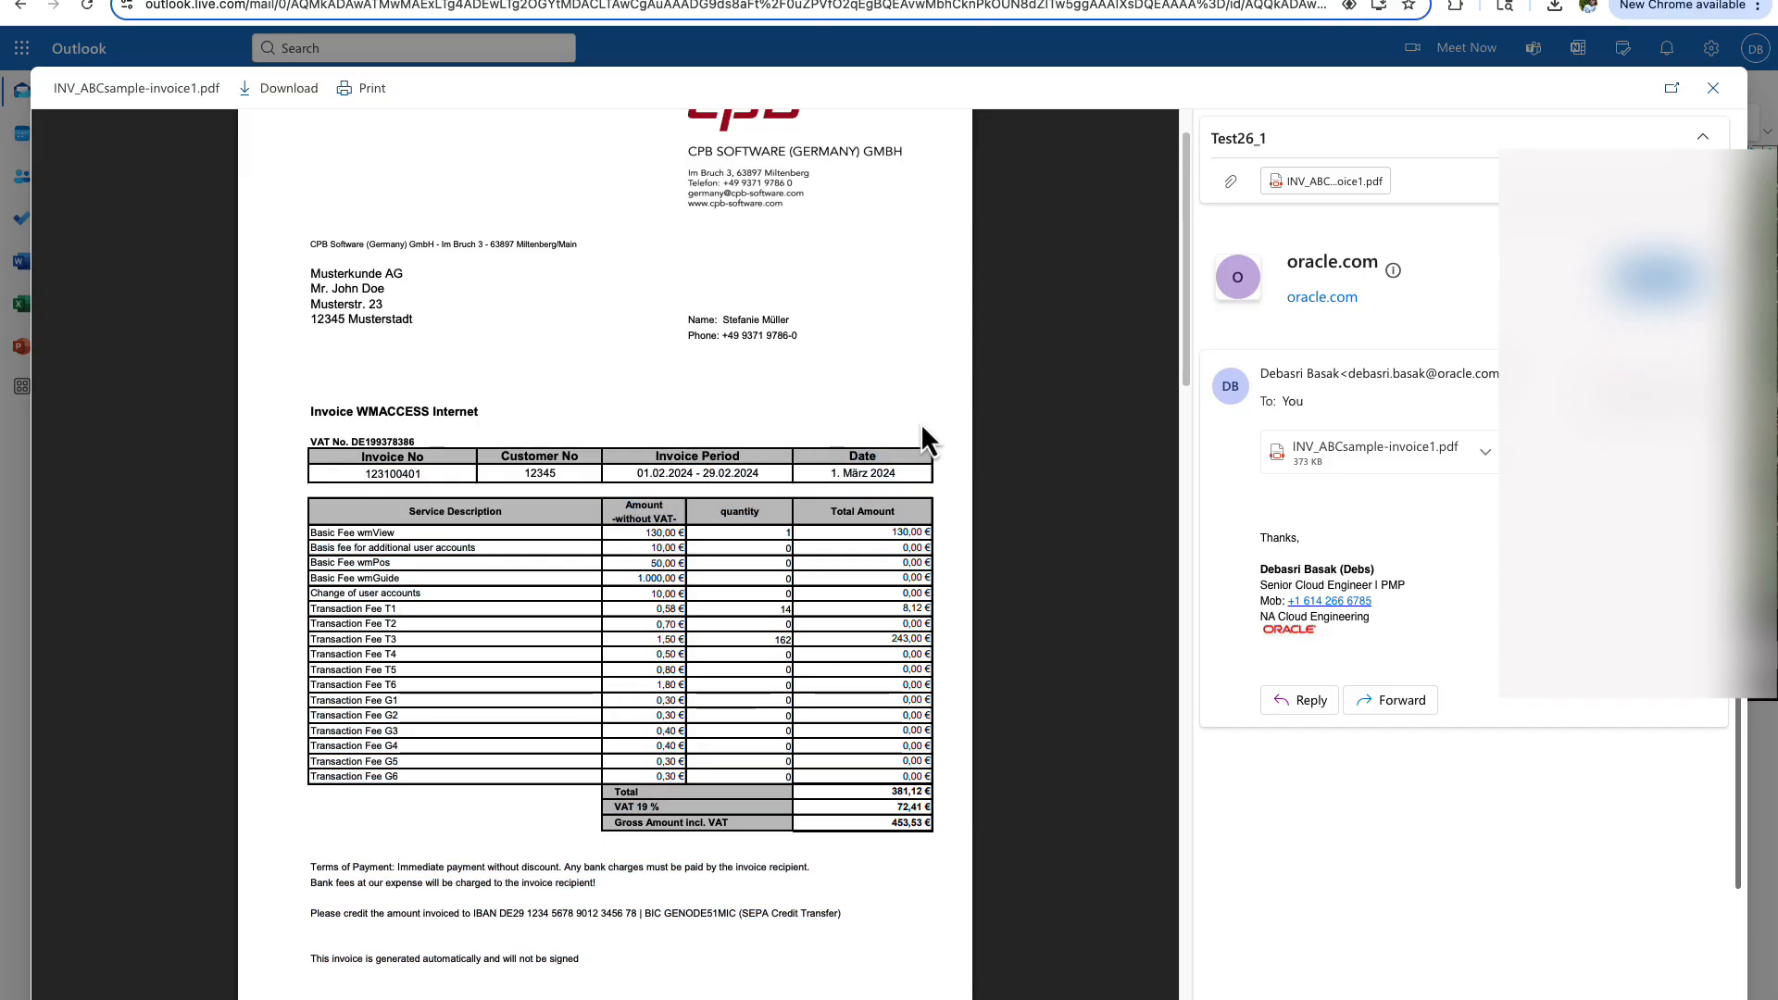
scroll(920, 422, "up", 1)
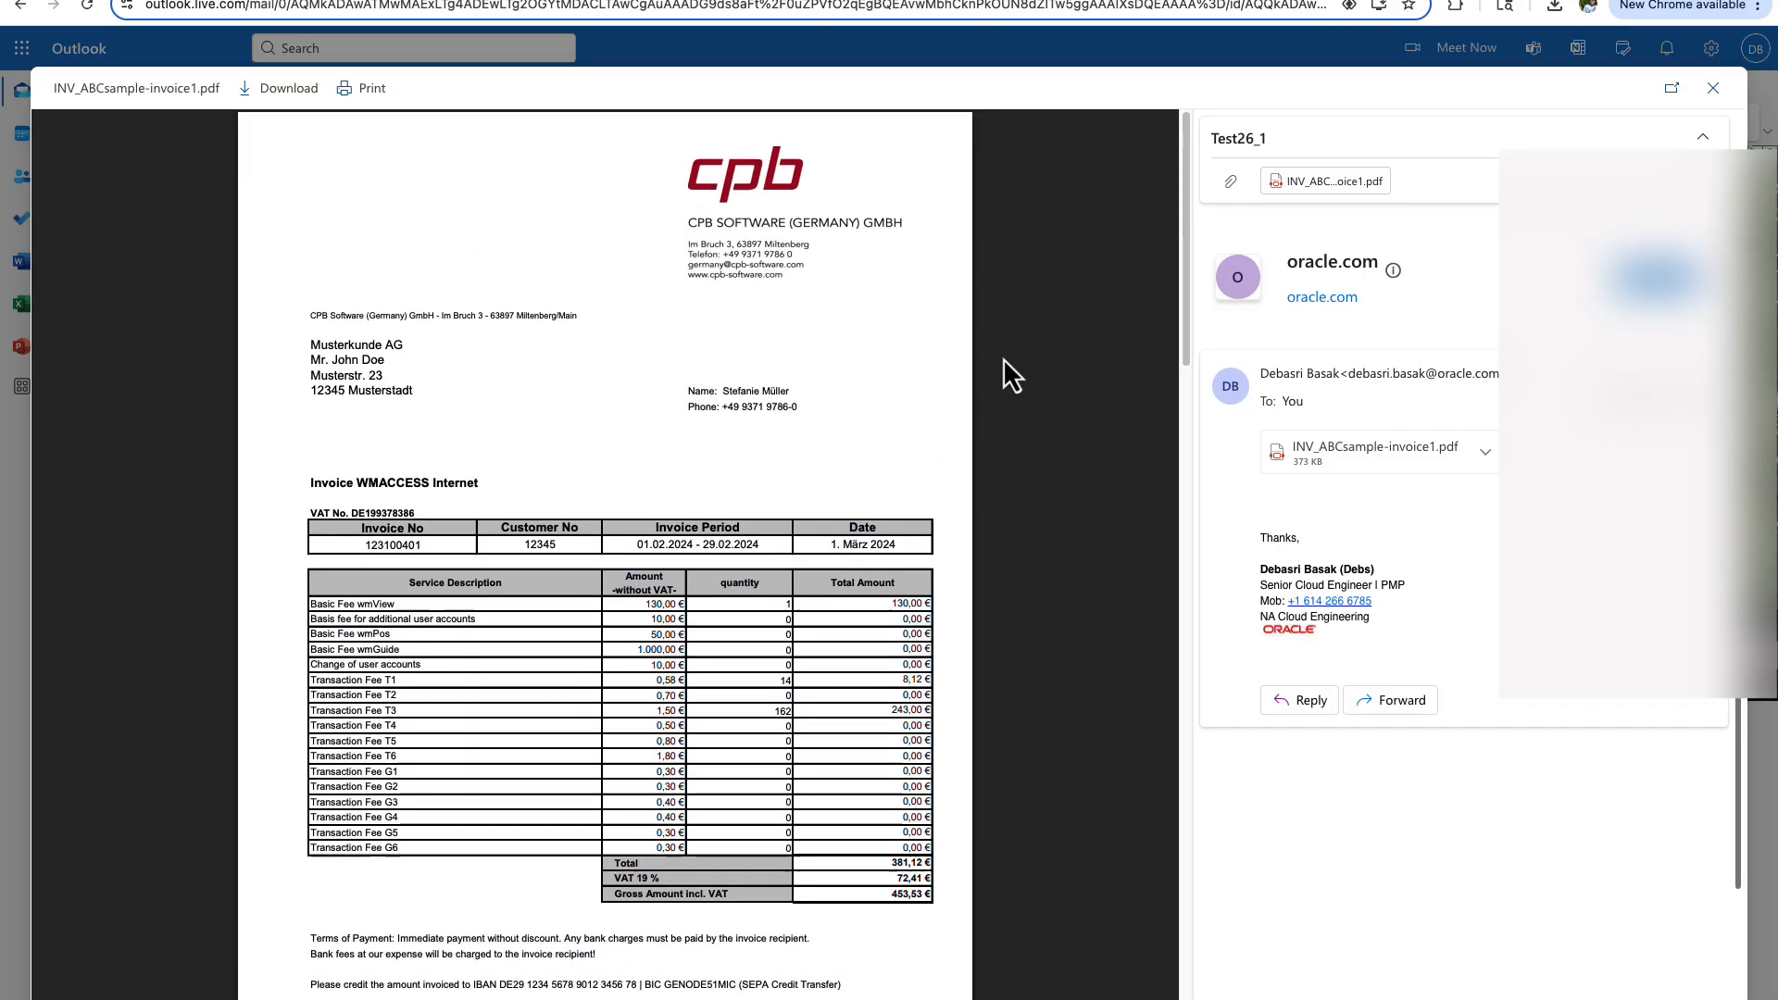
left_click(1714, 88)
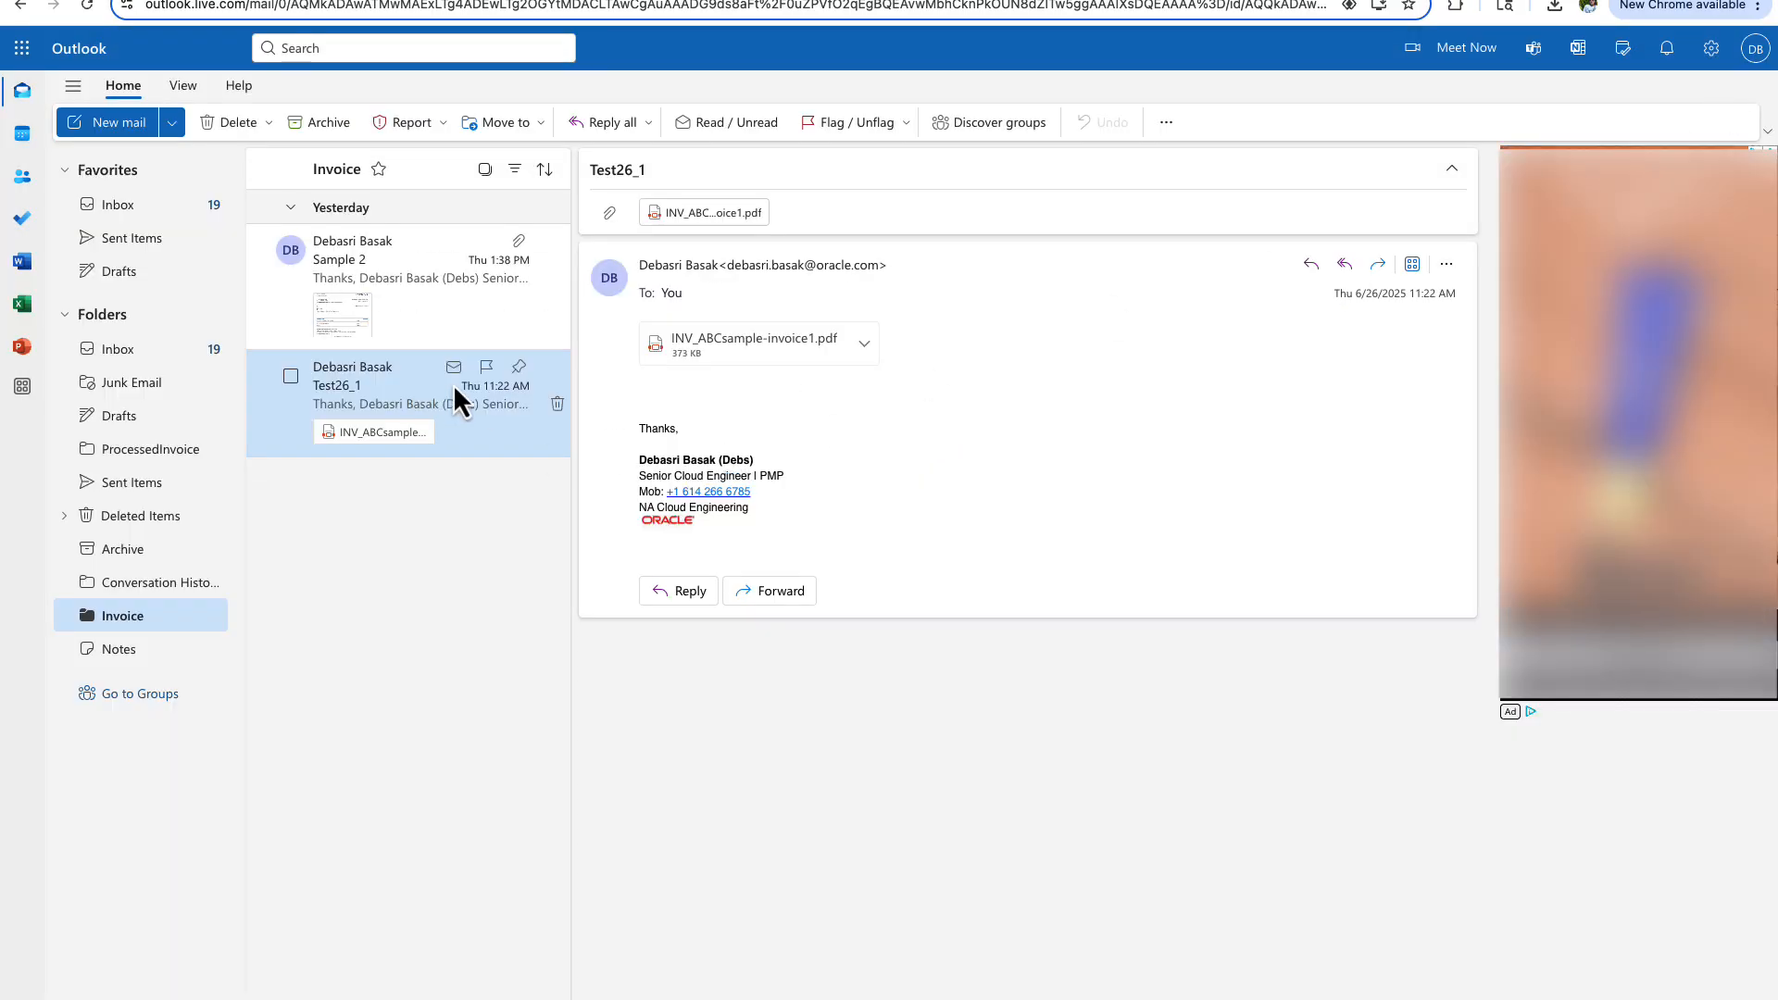
Review the INV_ABCsample2.jpeg attachment of the Sample 2 email, close the preview, and switch back to Oracle Integration
left_click(429, 306)
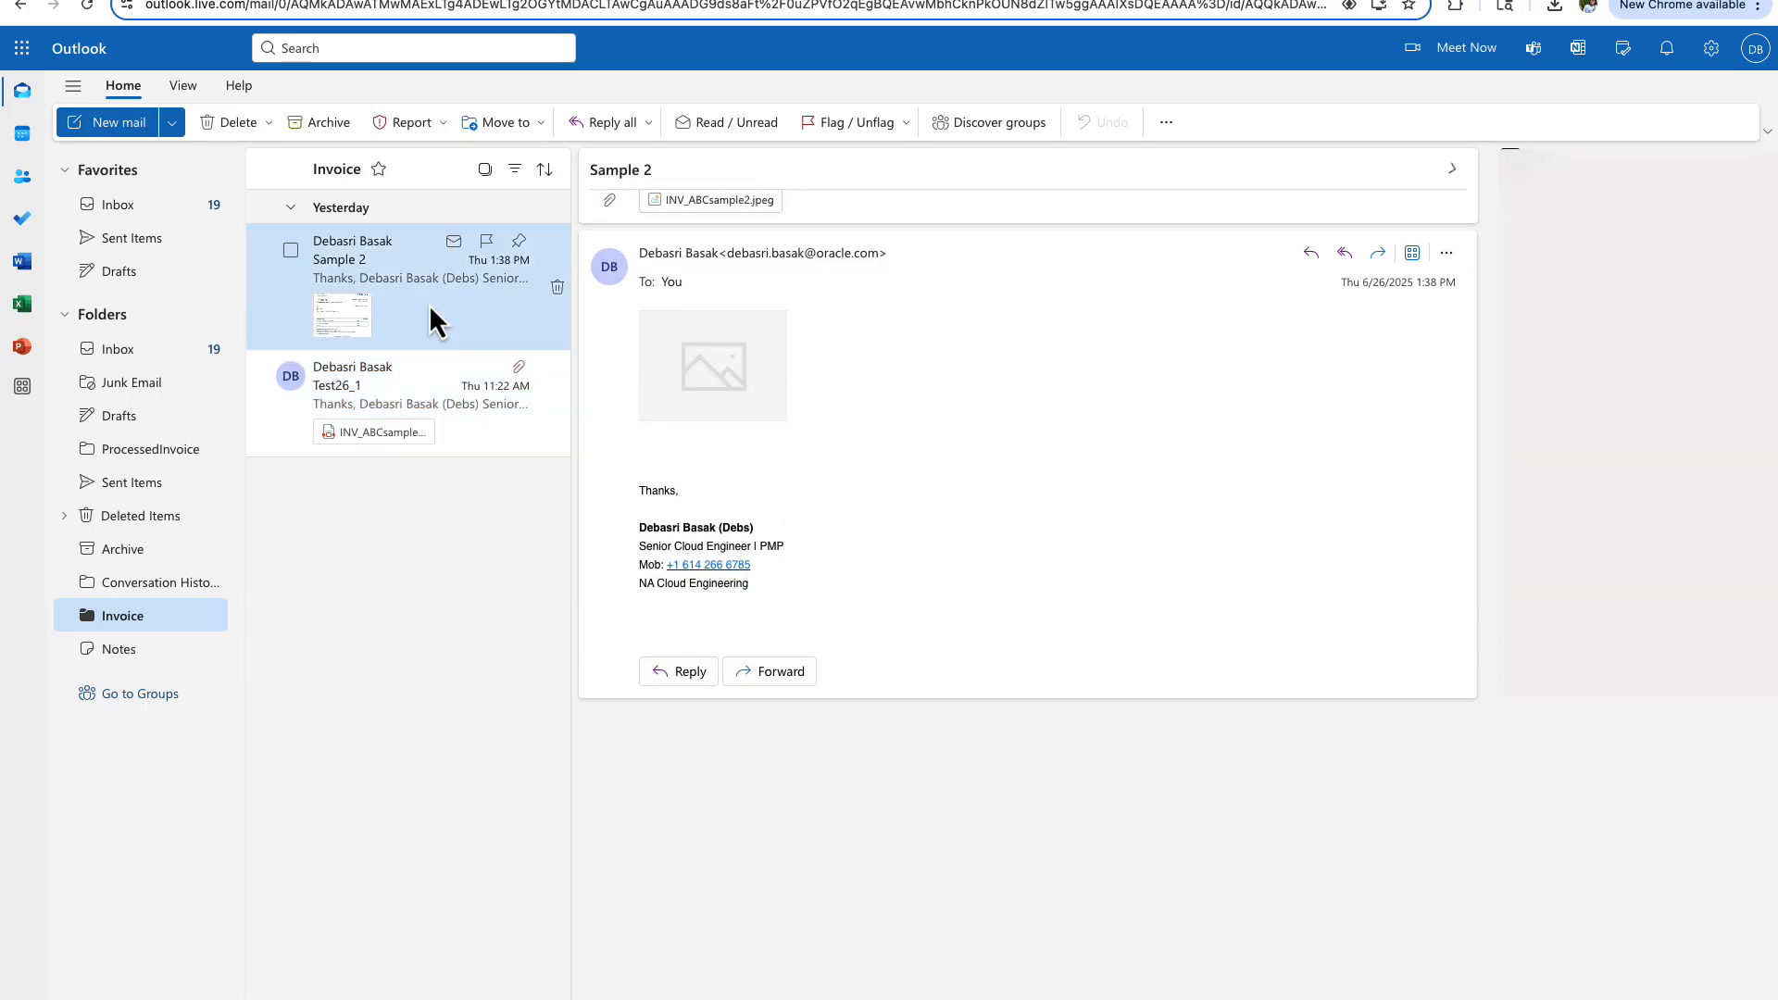
left_click(715, 508)
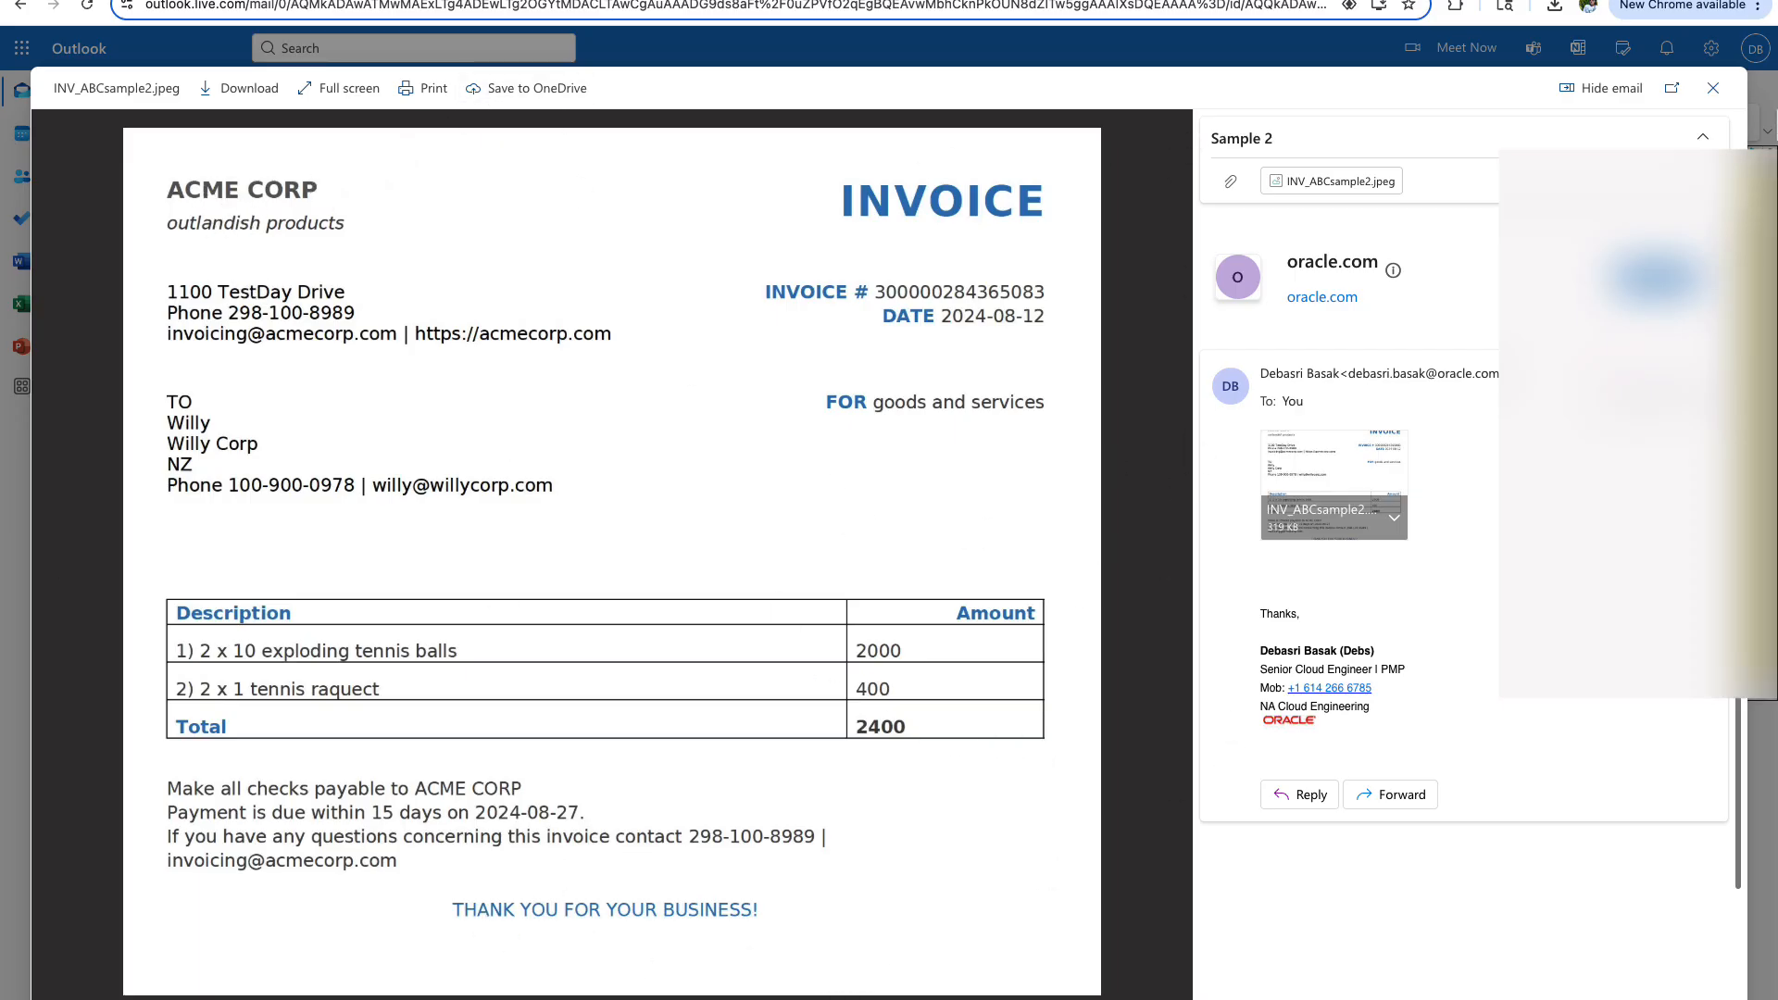
left_click(1716, 90)
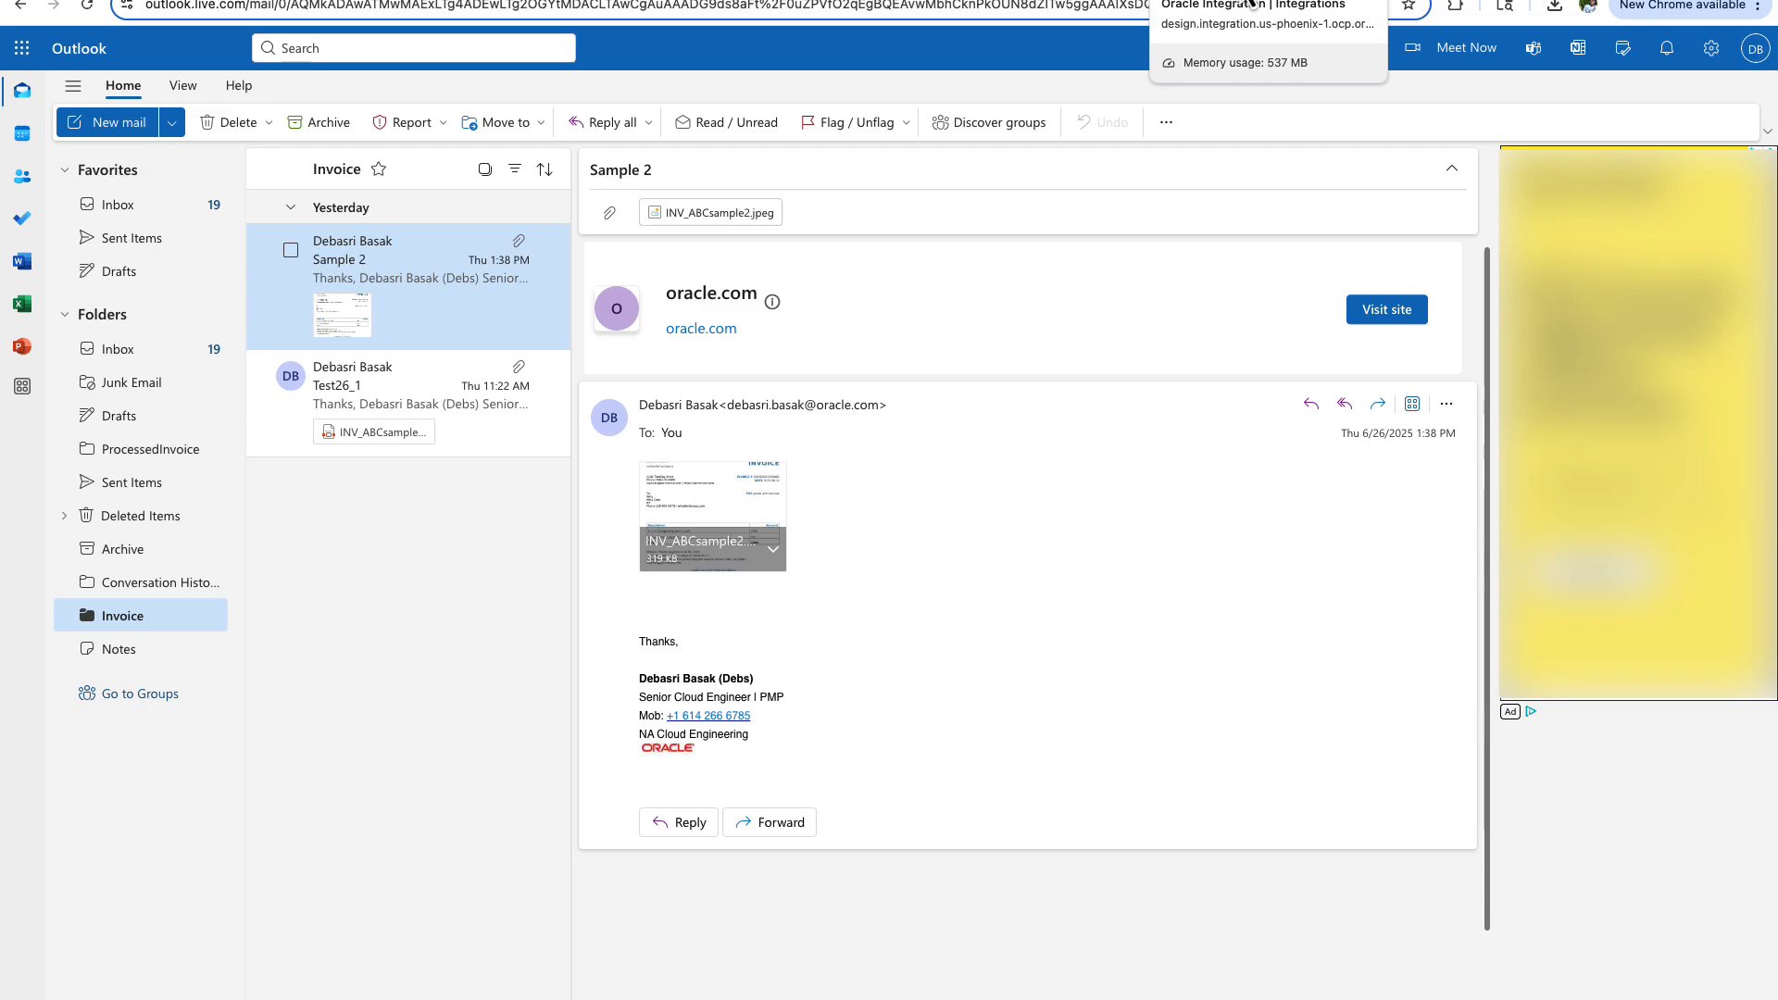
left_click(1250, 3)
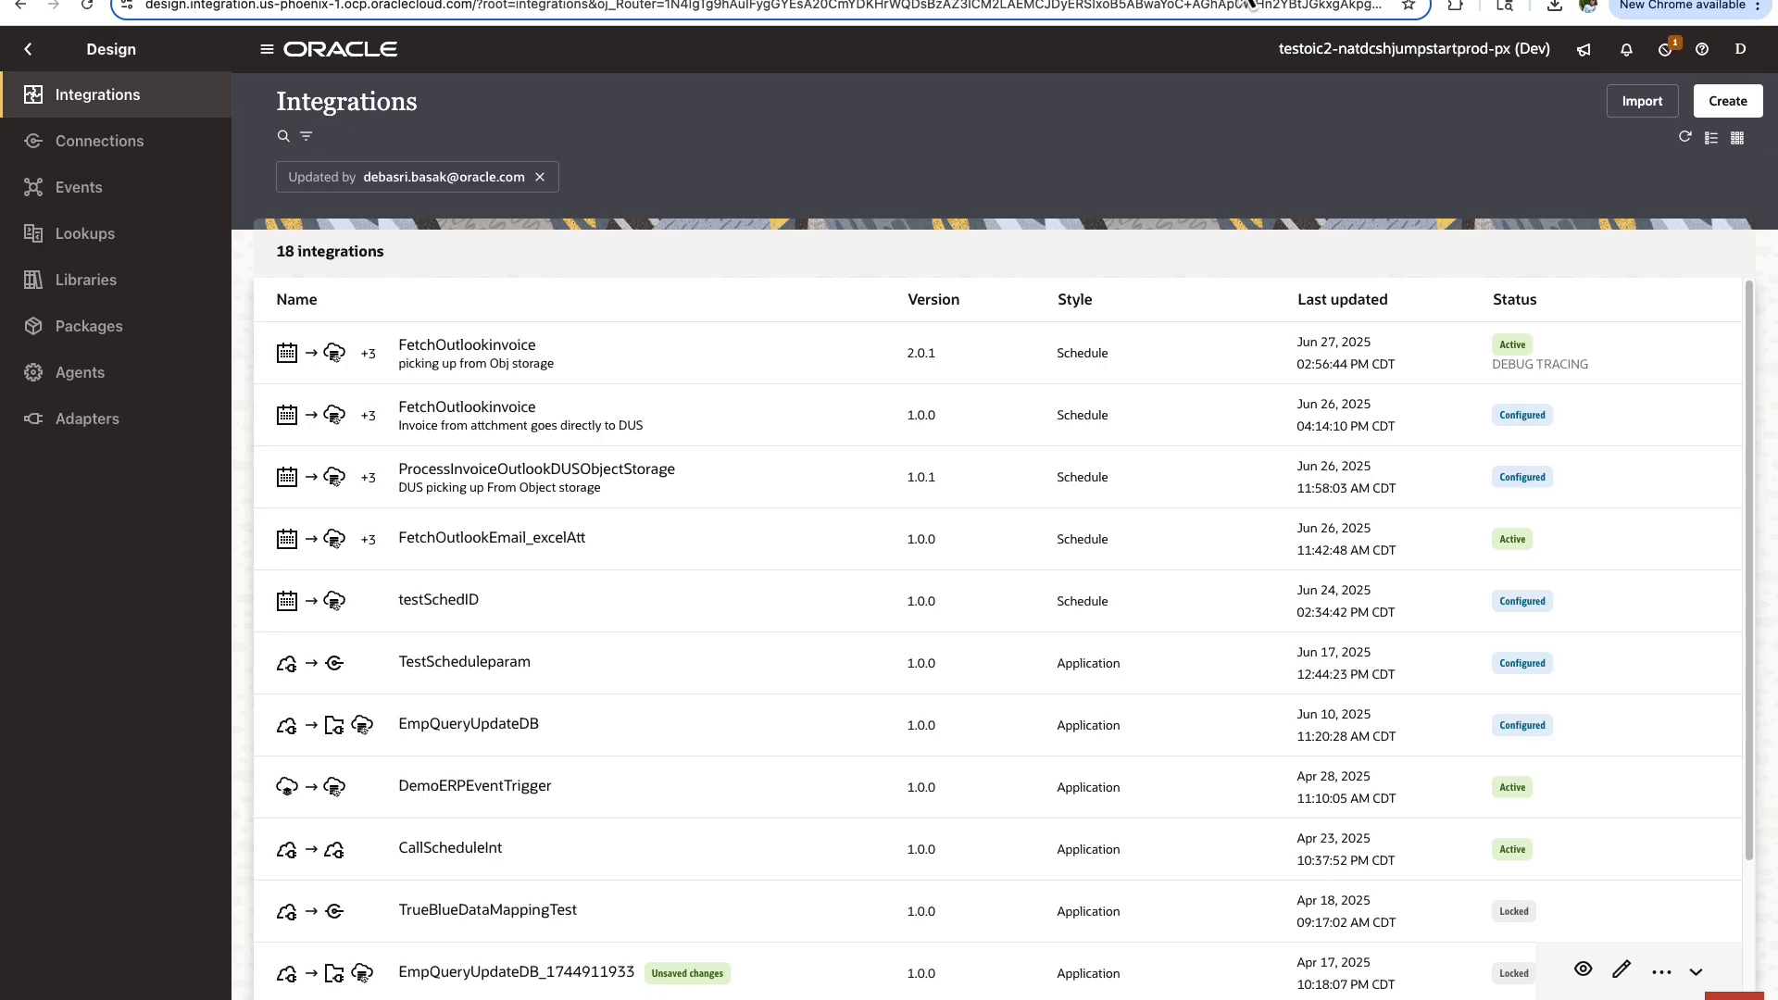
Run FetchOutlookinvoice version 2.0.1 as an ad hoc request and open the started instance's details
mouse_move(1677, 359)
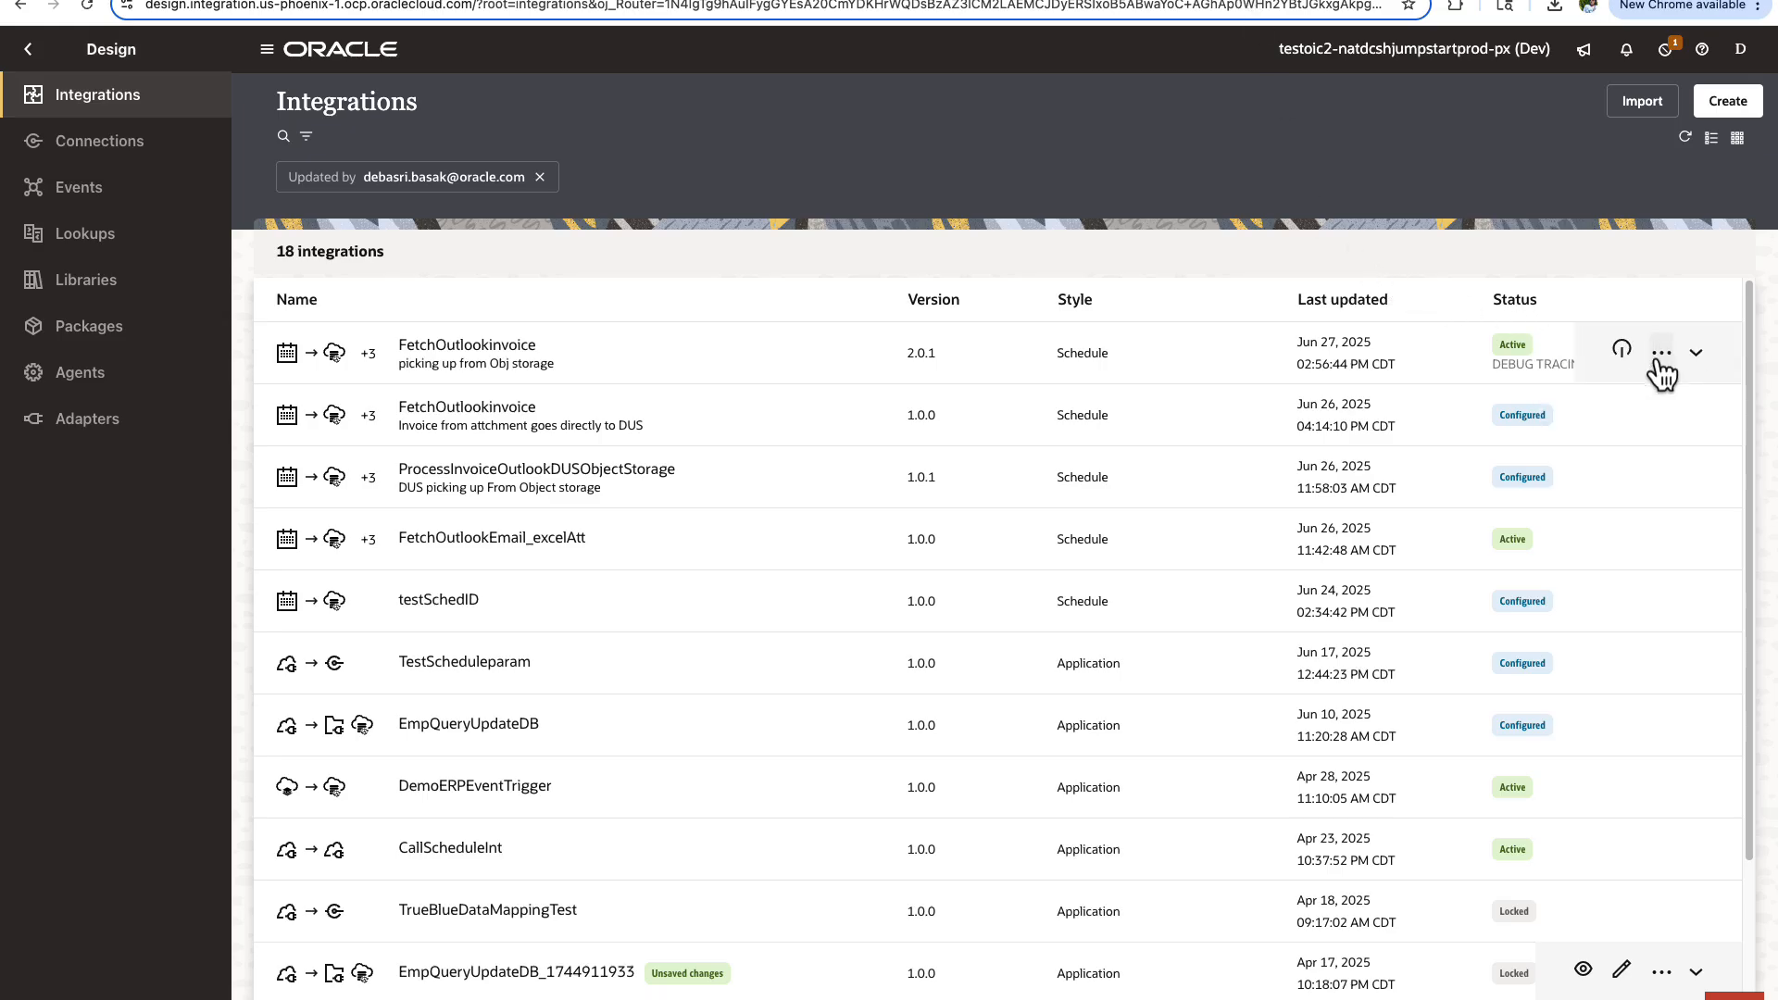
left_click(1664, 357)
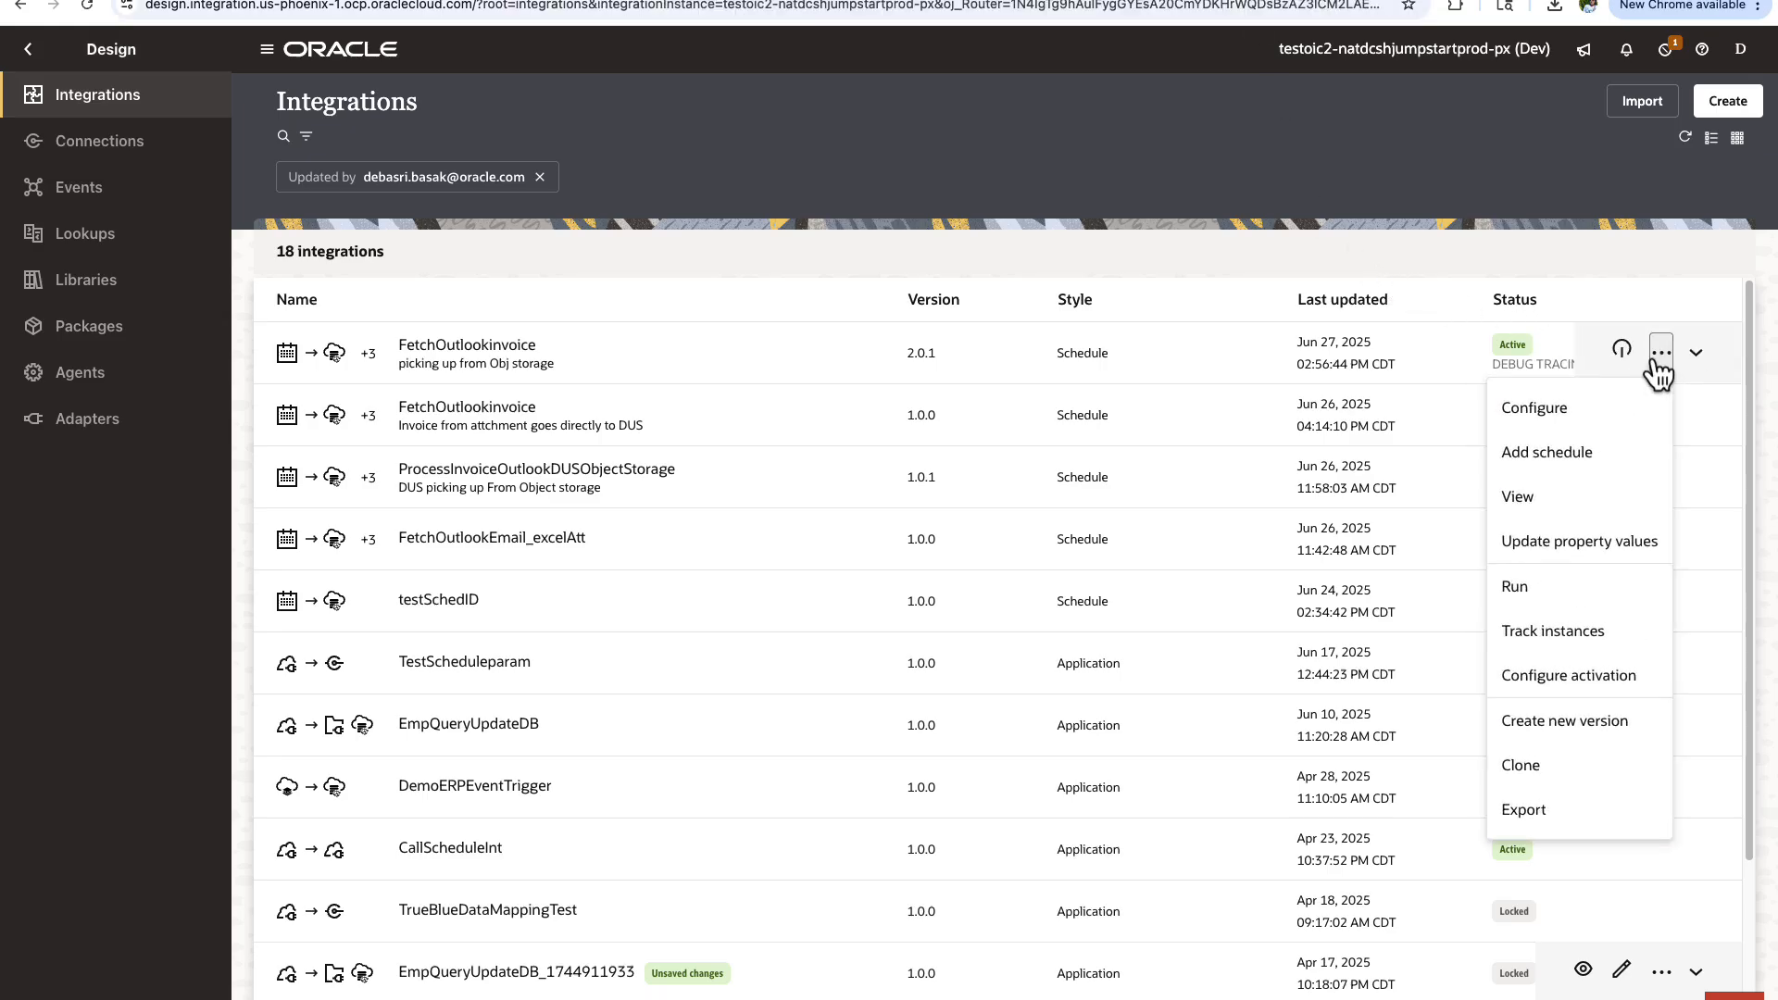
left_click(1537, 589)
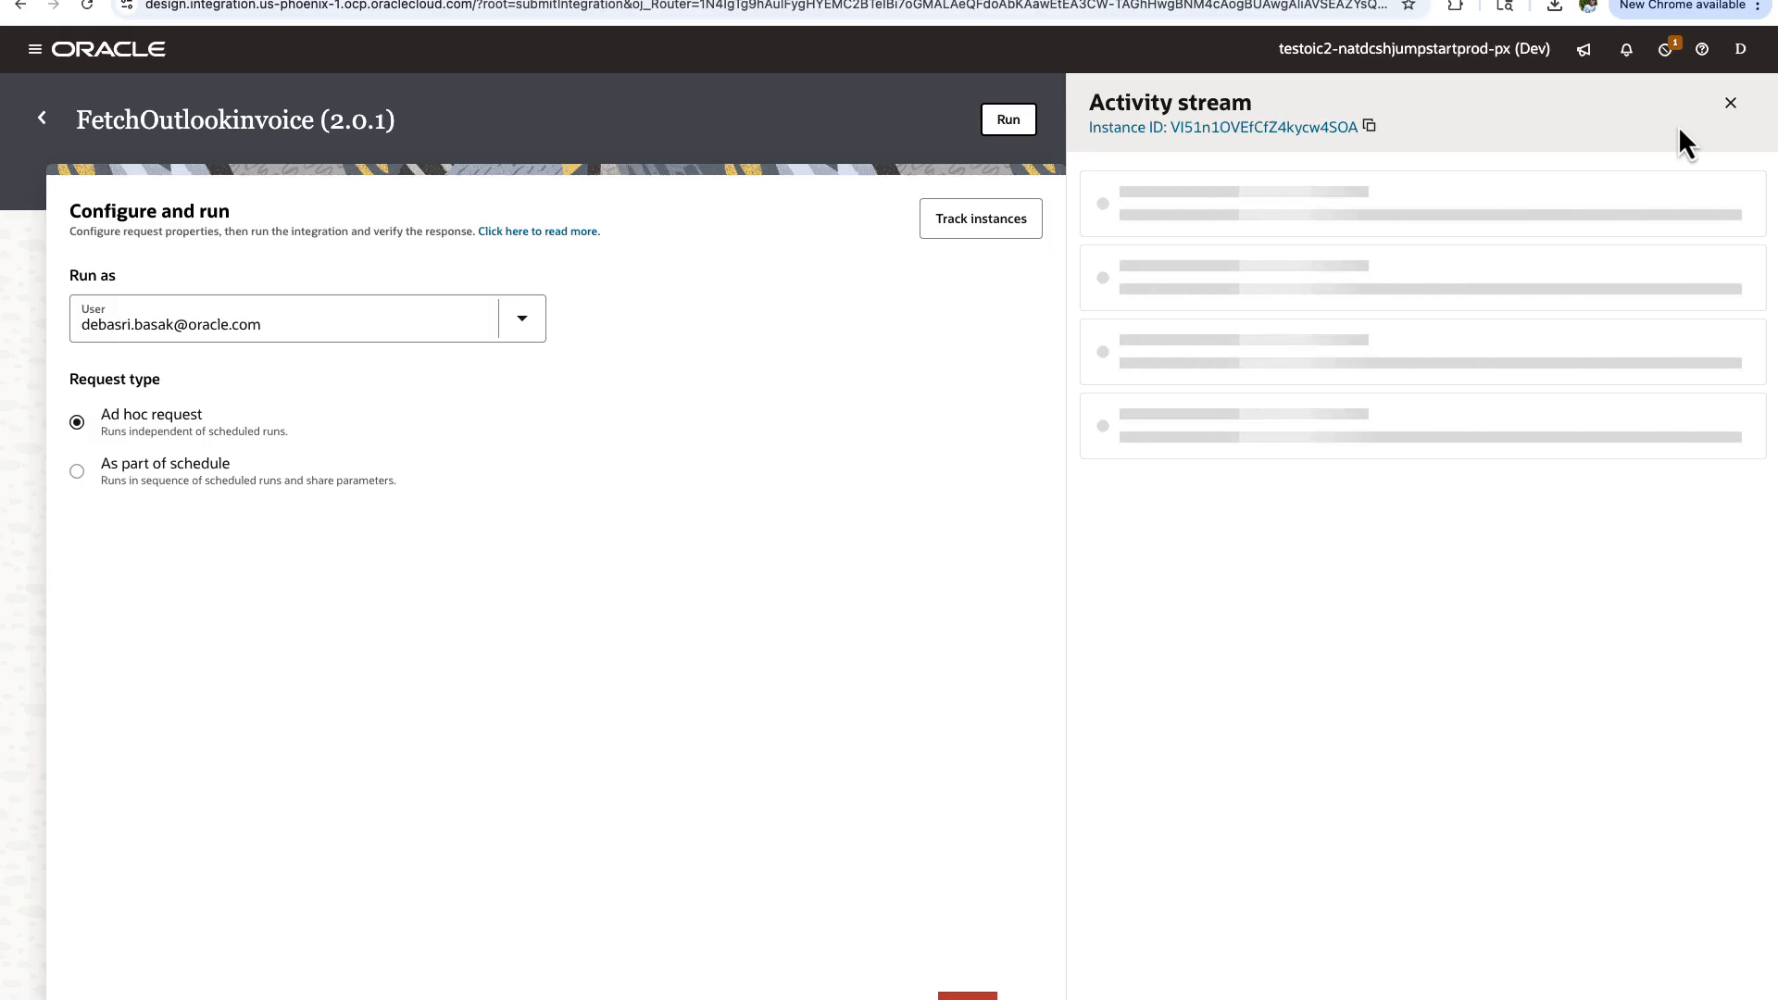
left_click(1265, 132)
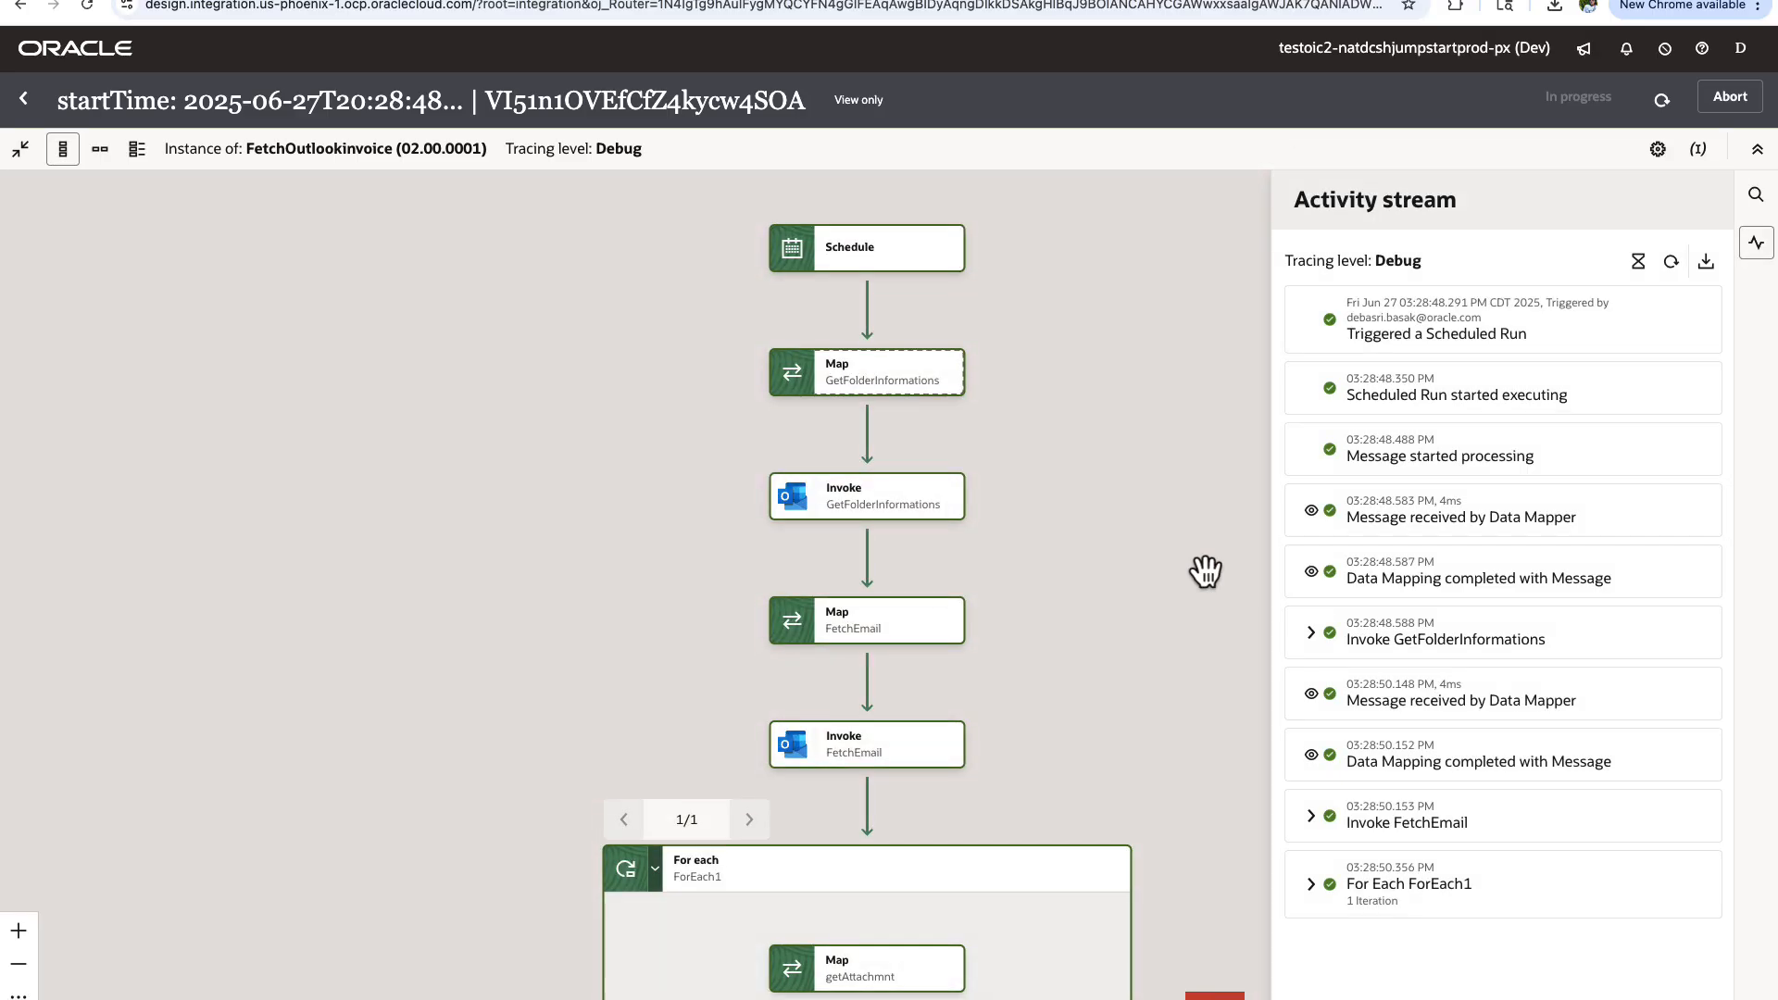
Follow the run's progress by refreshing the activity stream and inspecting the iterations of the ForEach1 loop
left_click_drag(1189, 677, 1179, 580)
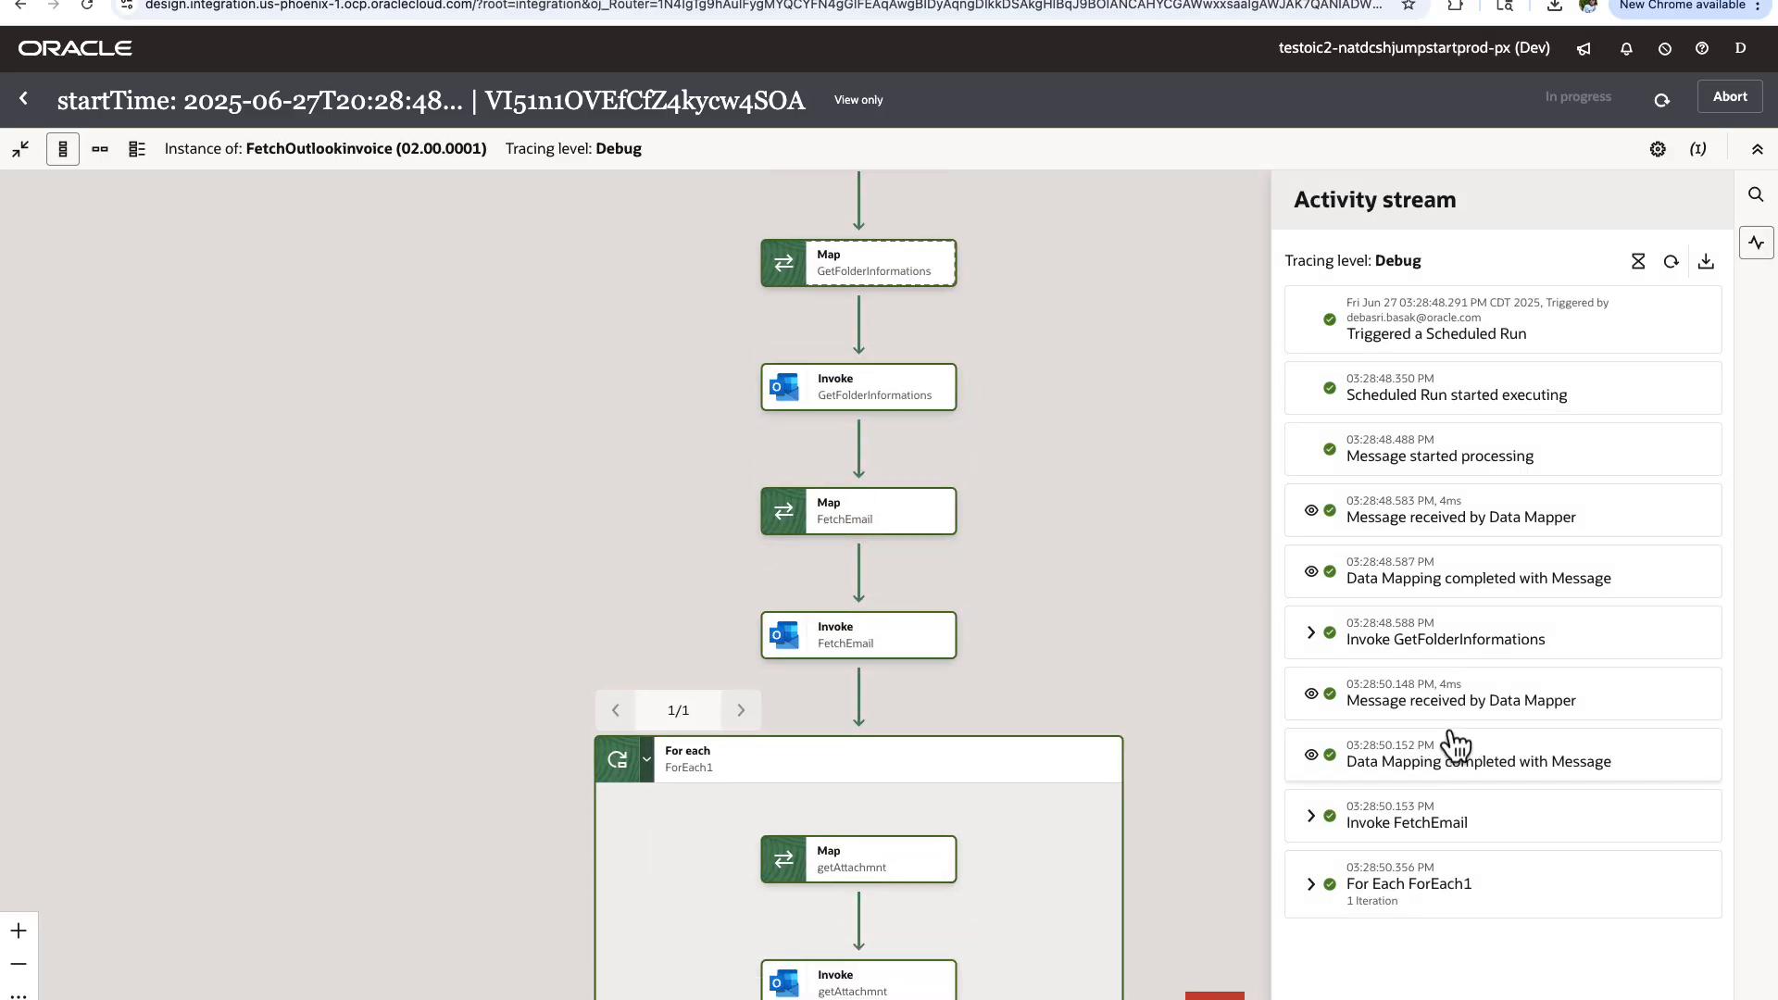
left_click(1670, 261)
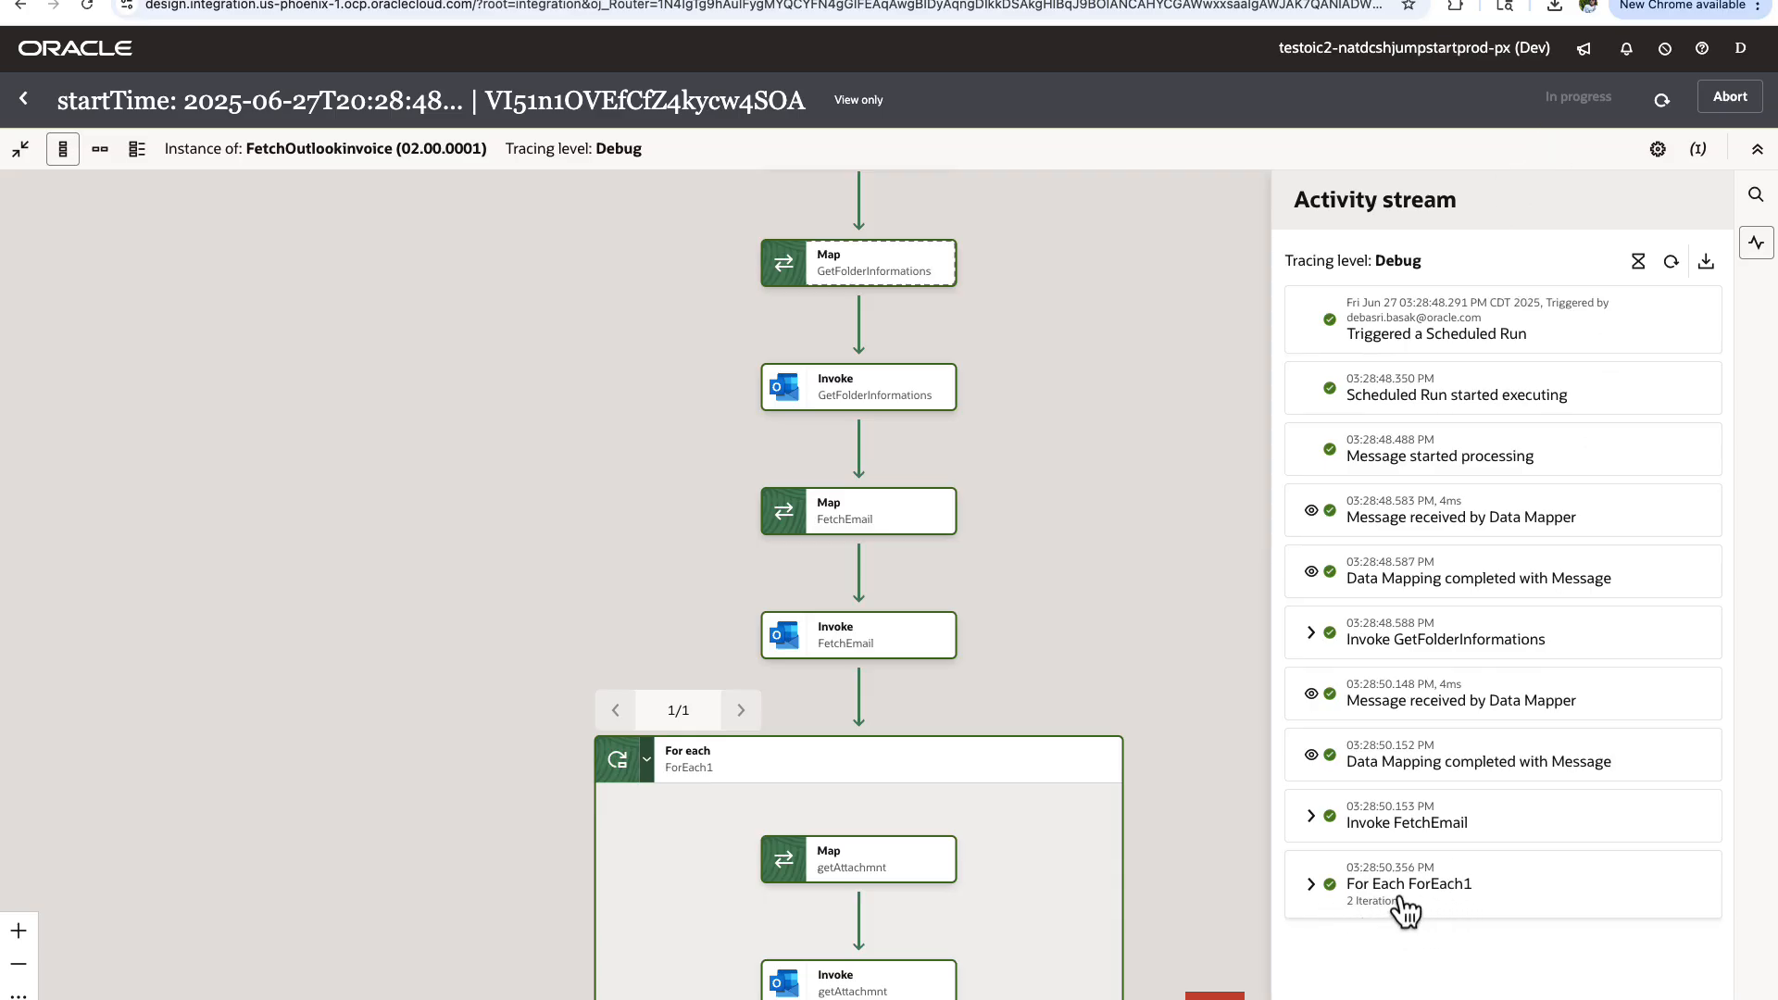
left_click(1334, 887)
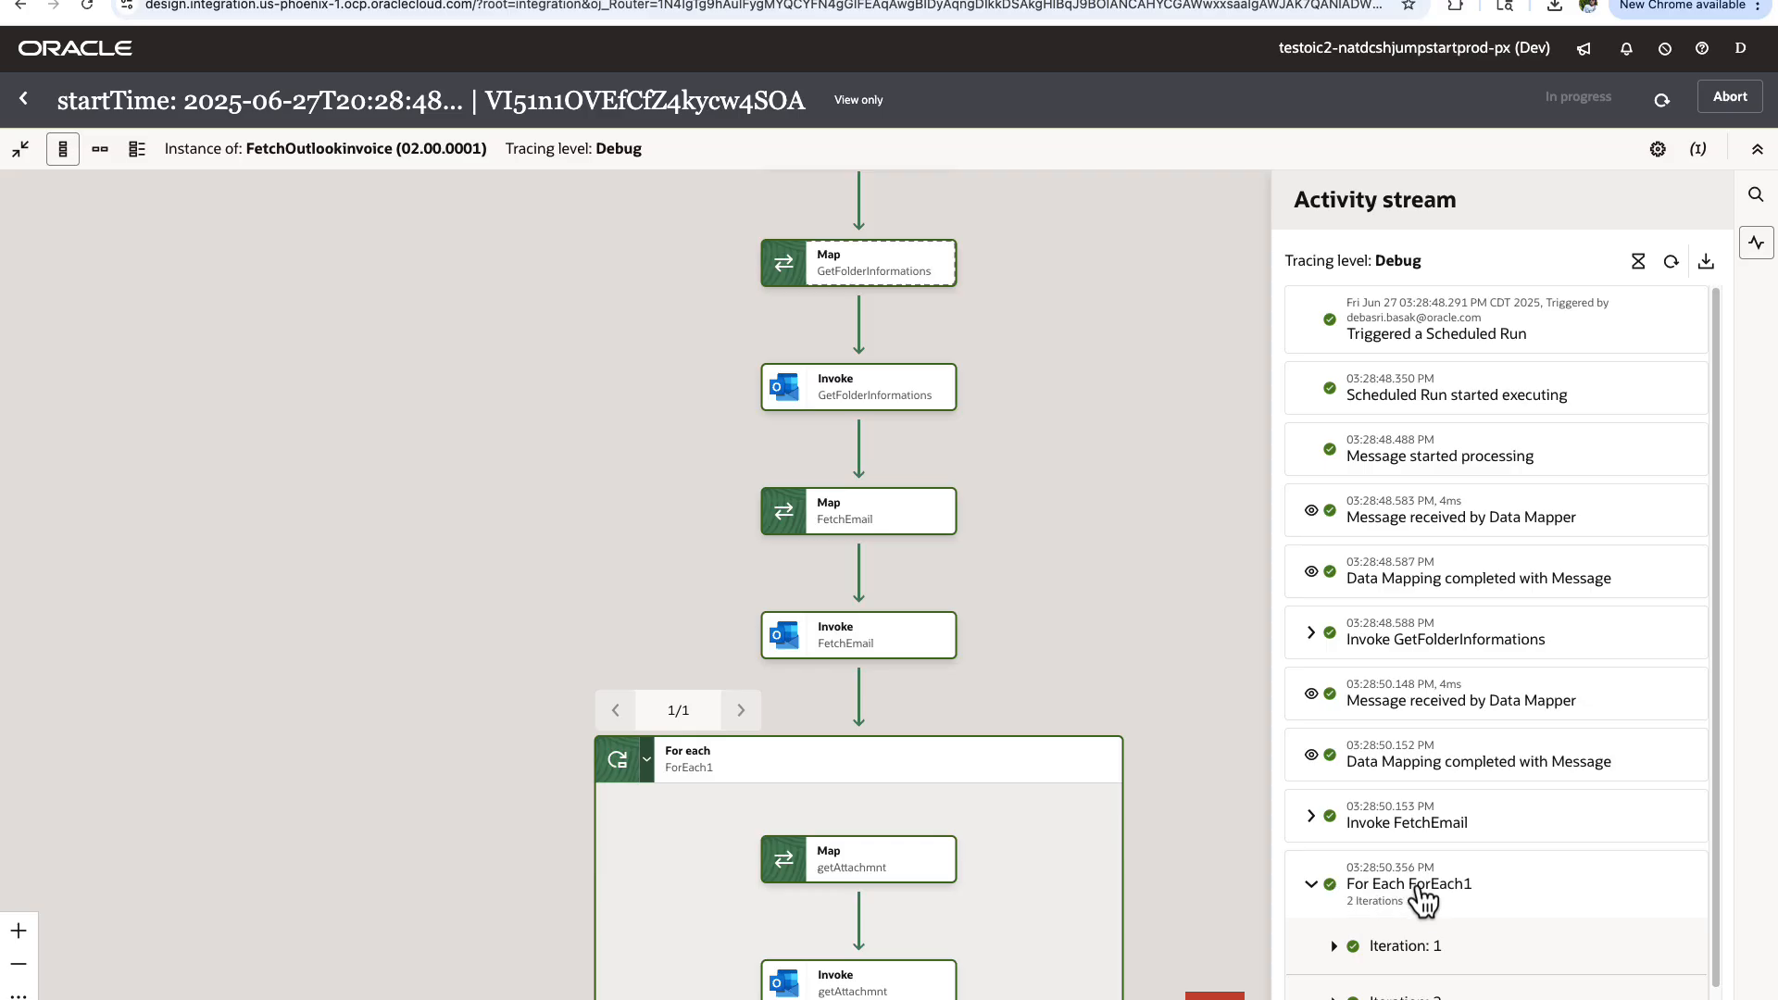
scroll(1424, 901, "down", 1)
left_click(1672, 261)
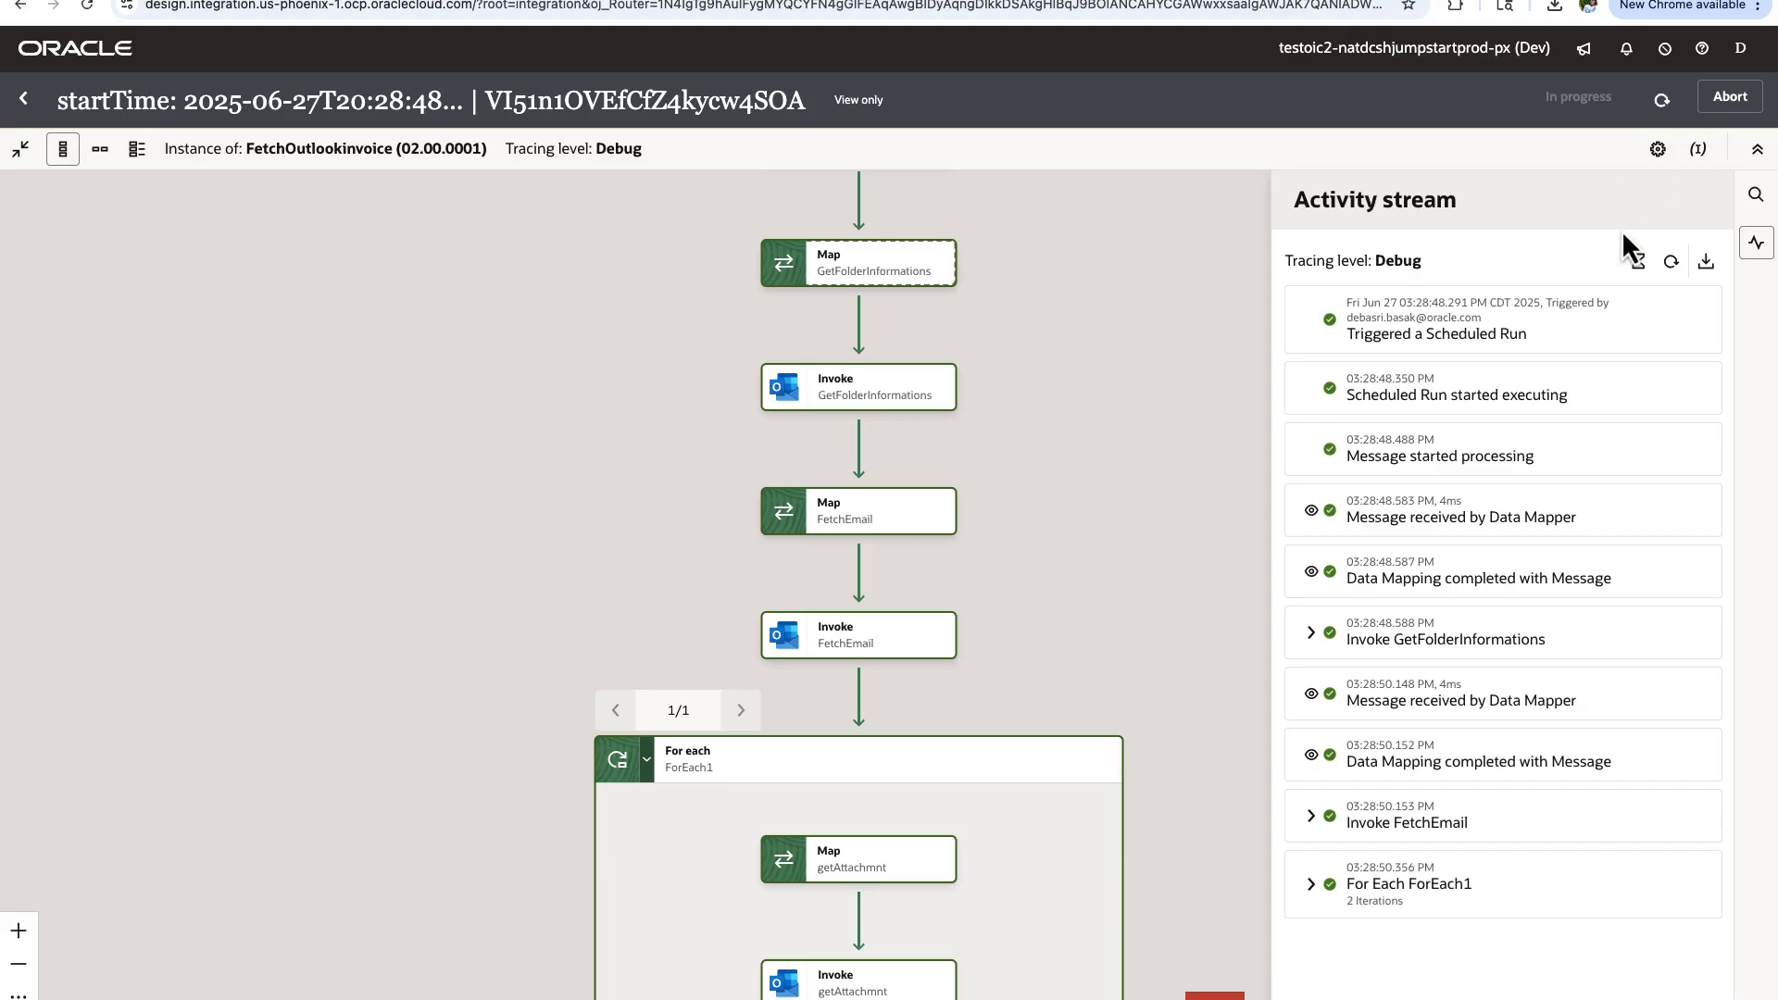
left_click(1673, 264)
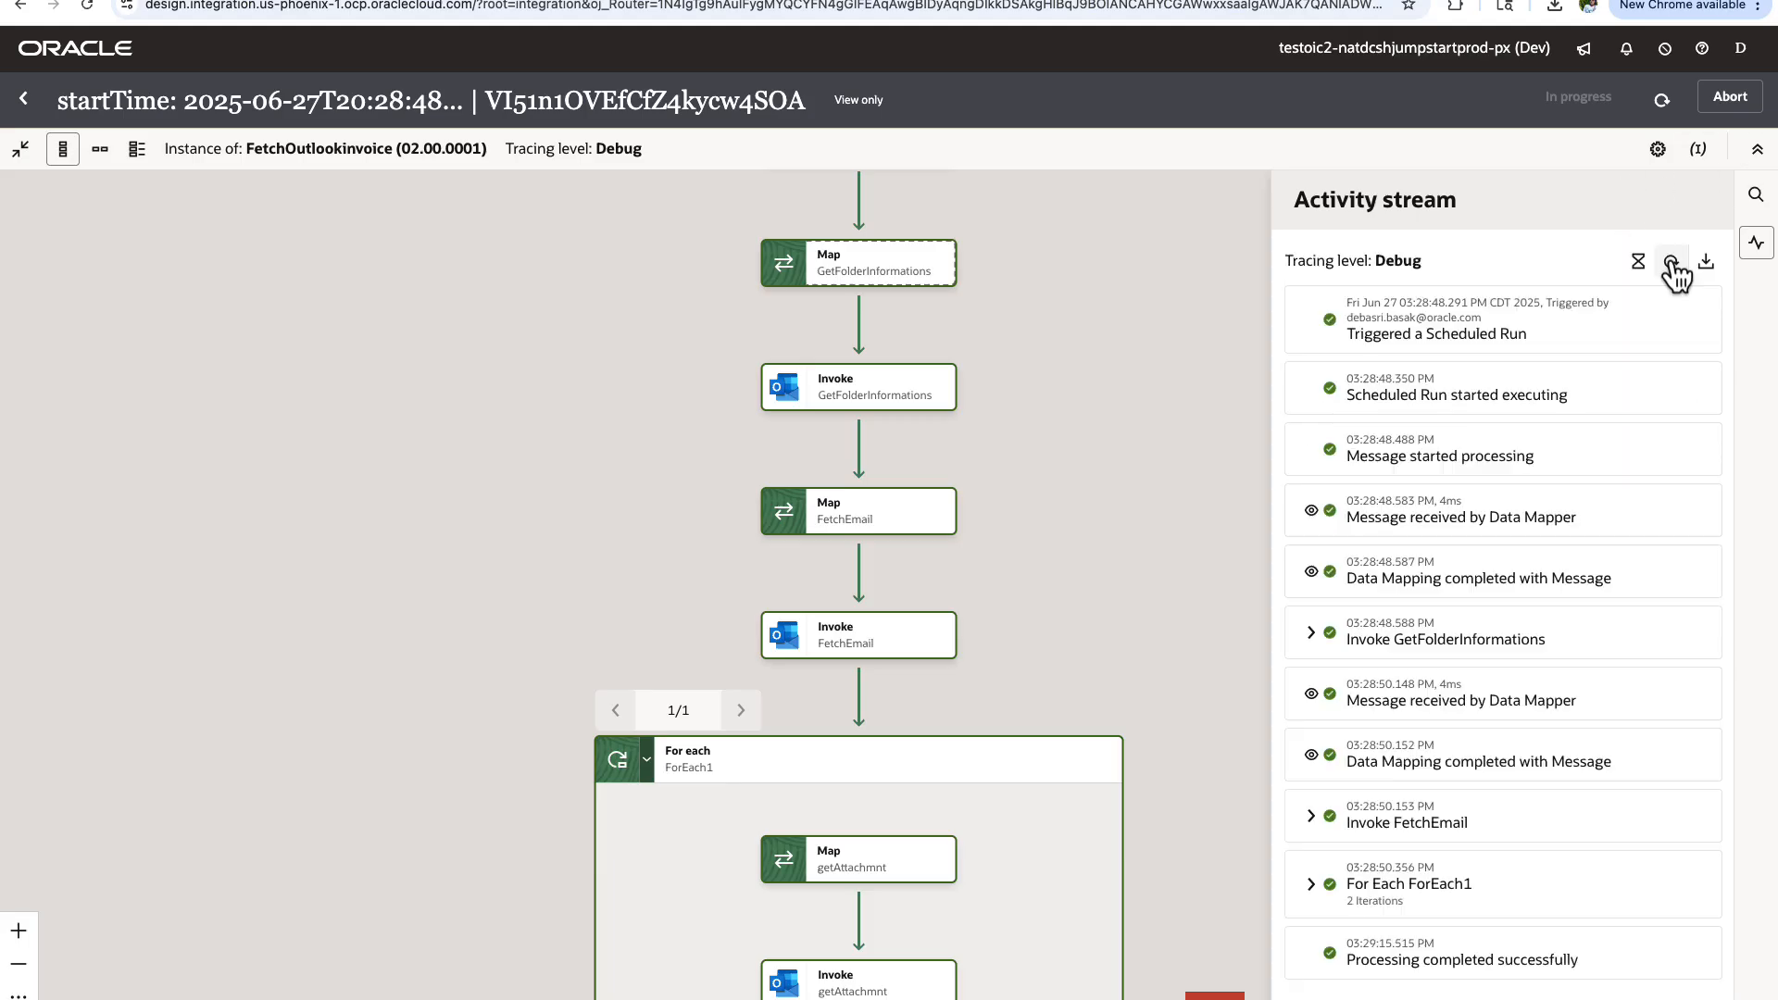
Refresh the instance's overall status and display its activity stream again
left_click(1662, 100)
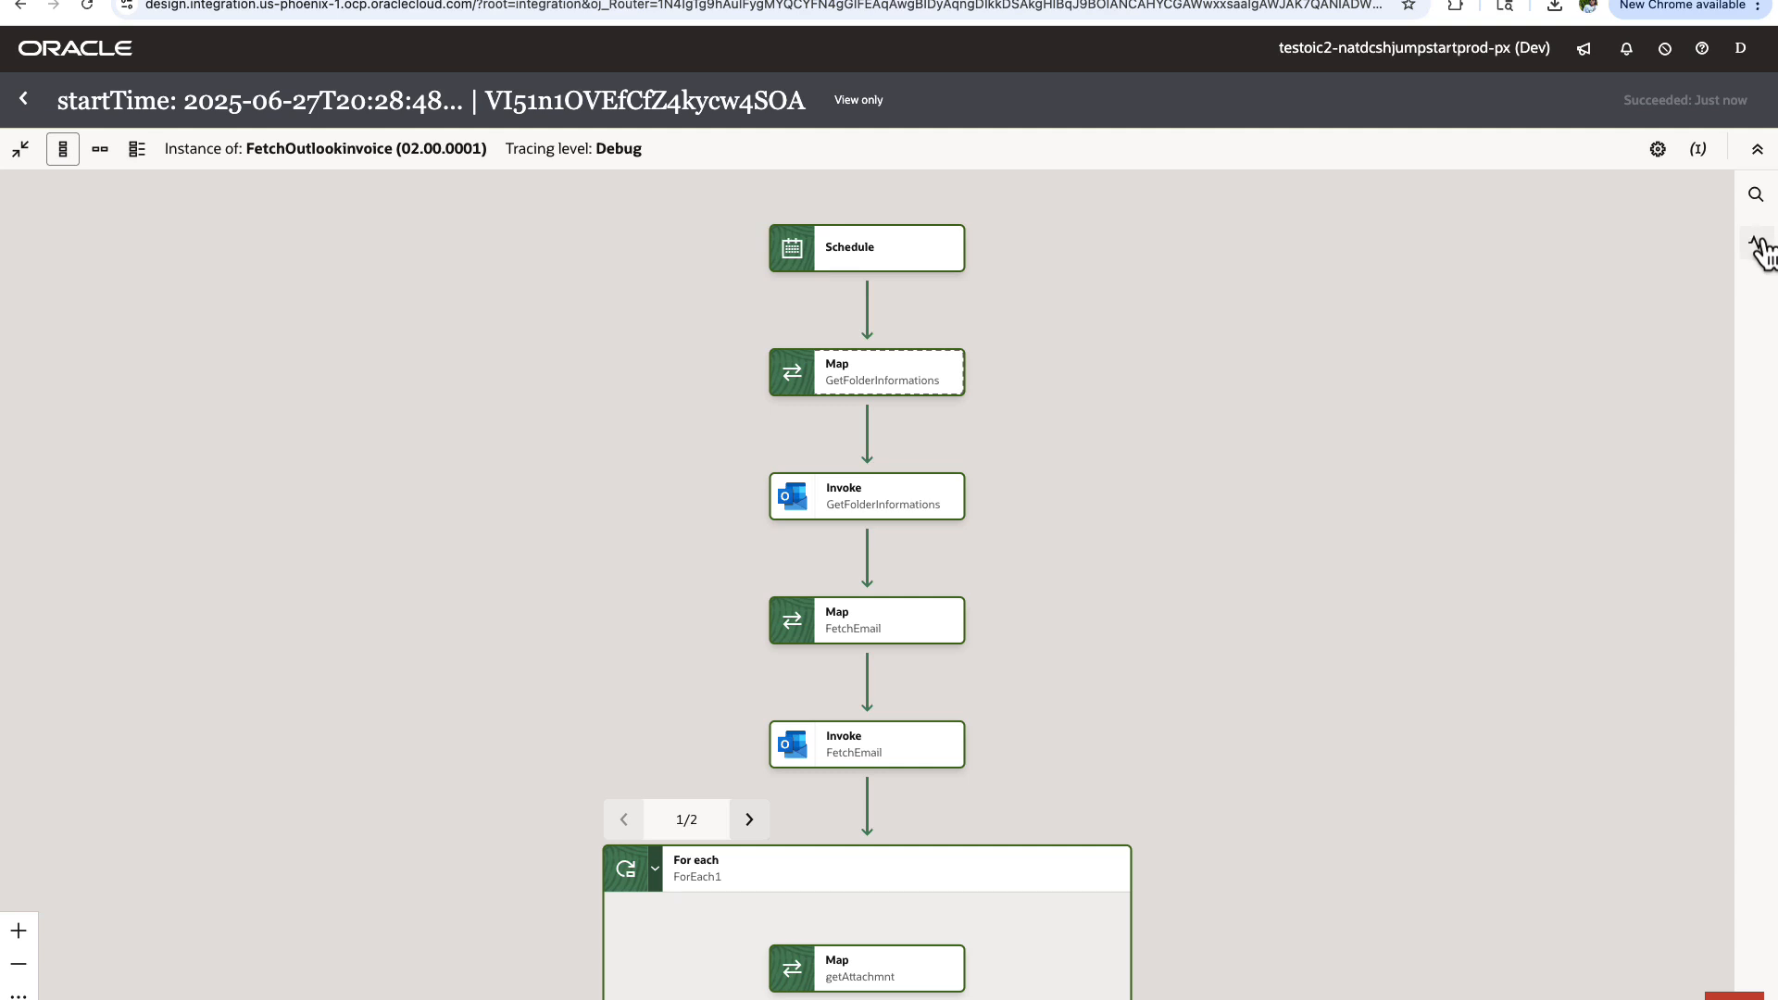
left_click(1757, 243)
left_click(1757, 243)
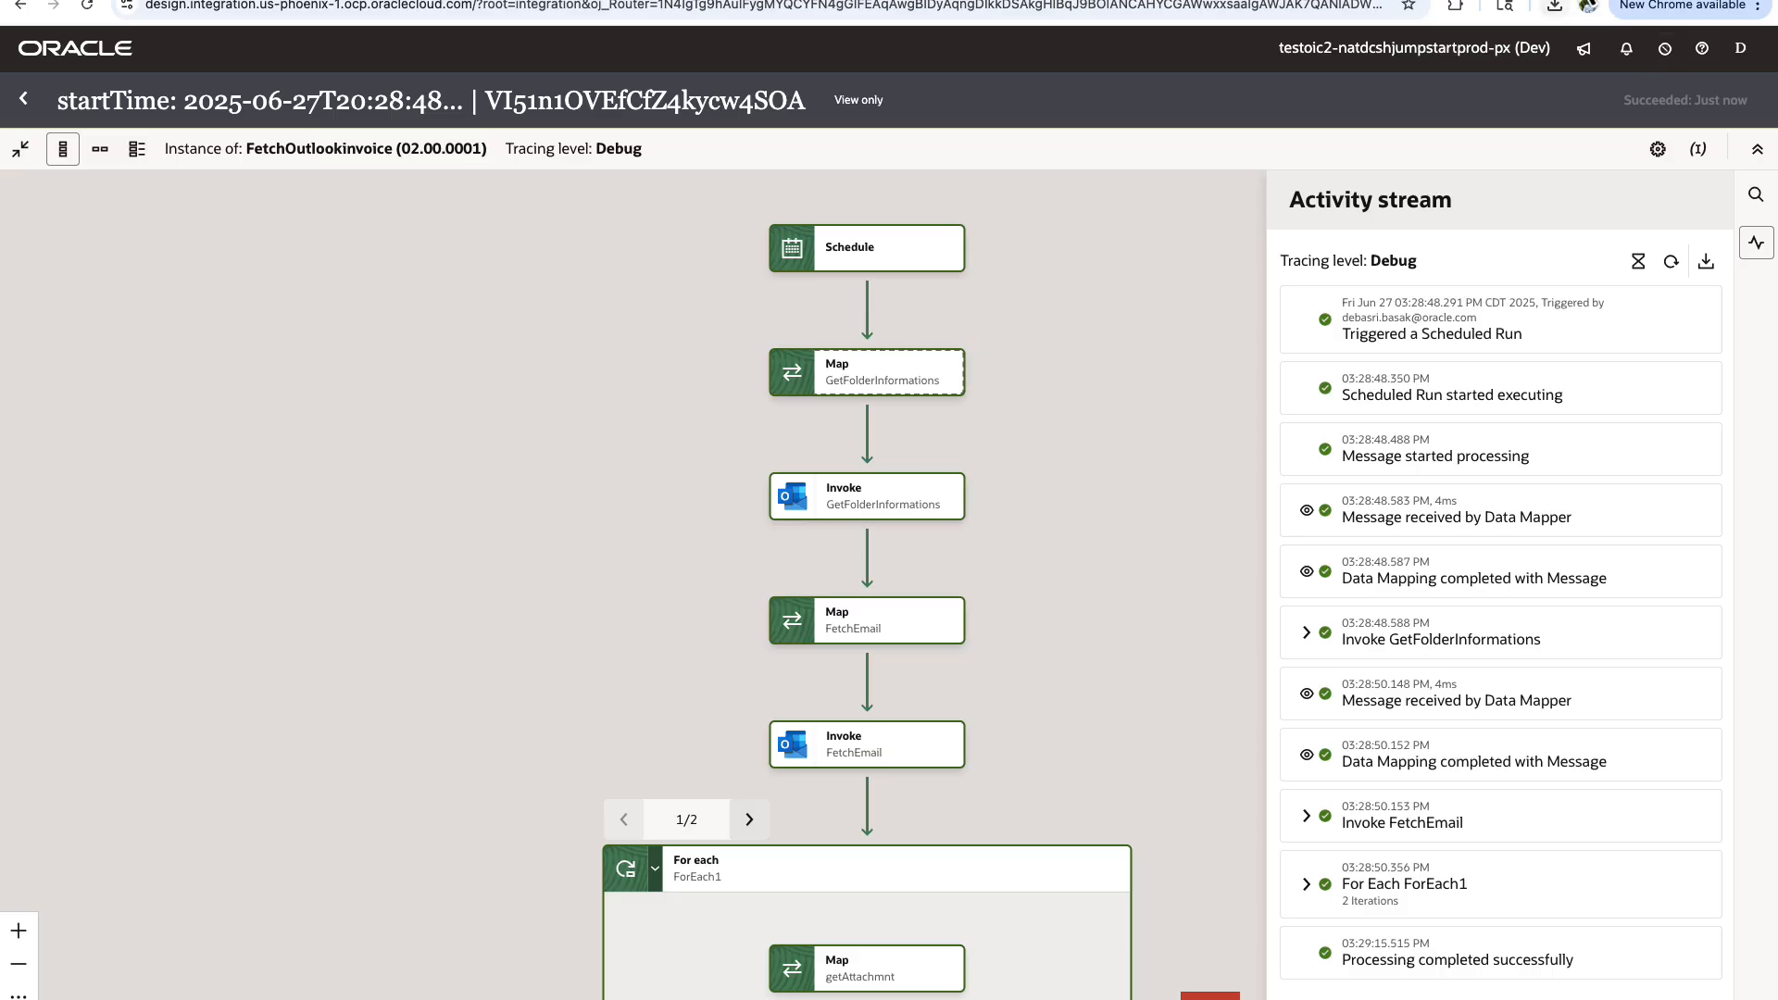
Switch to Outlook, reload the mailbox to check the Invoice folder, and view the emails in the ProcessedInvoice folder
key("ctrl+Tab")
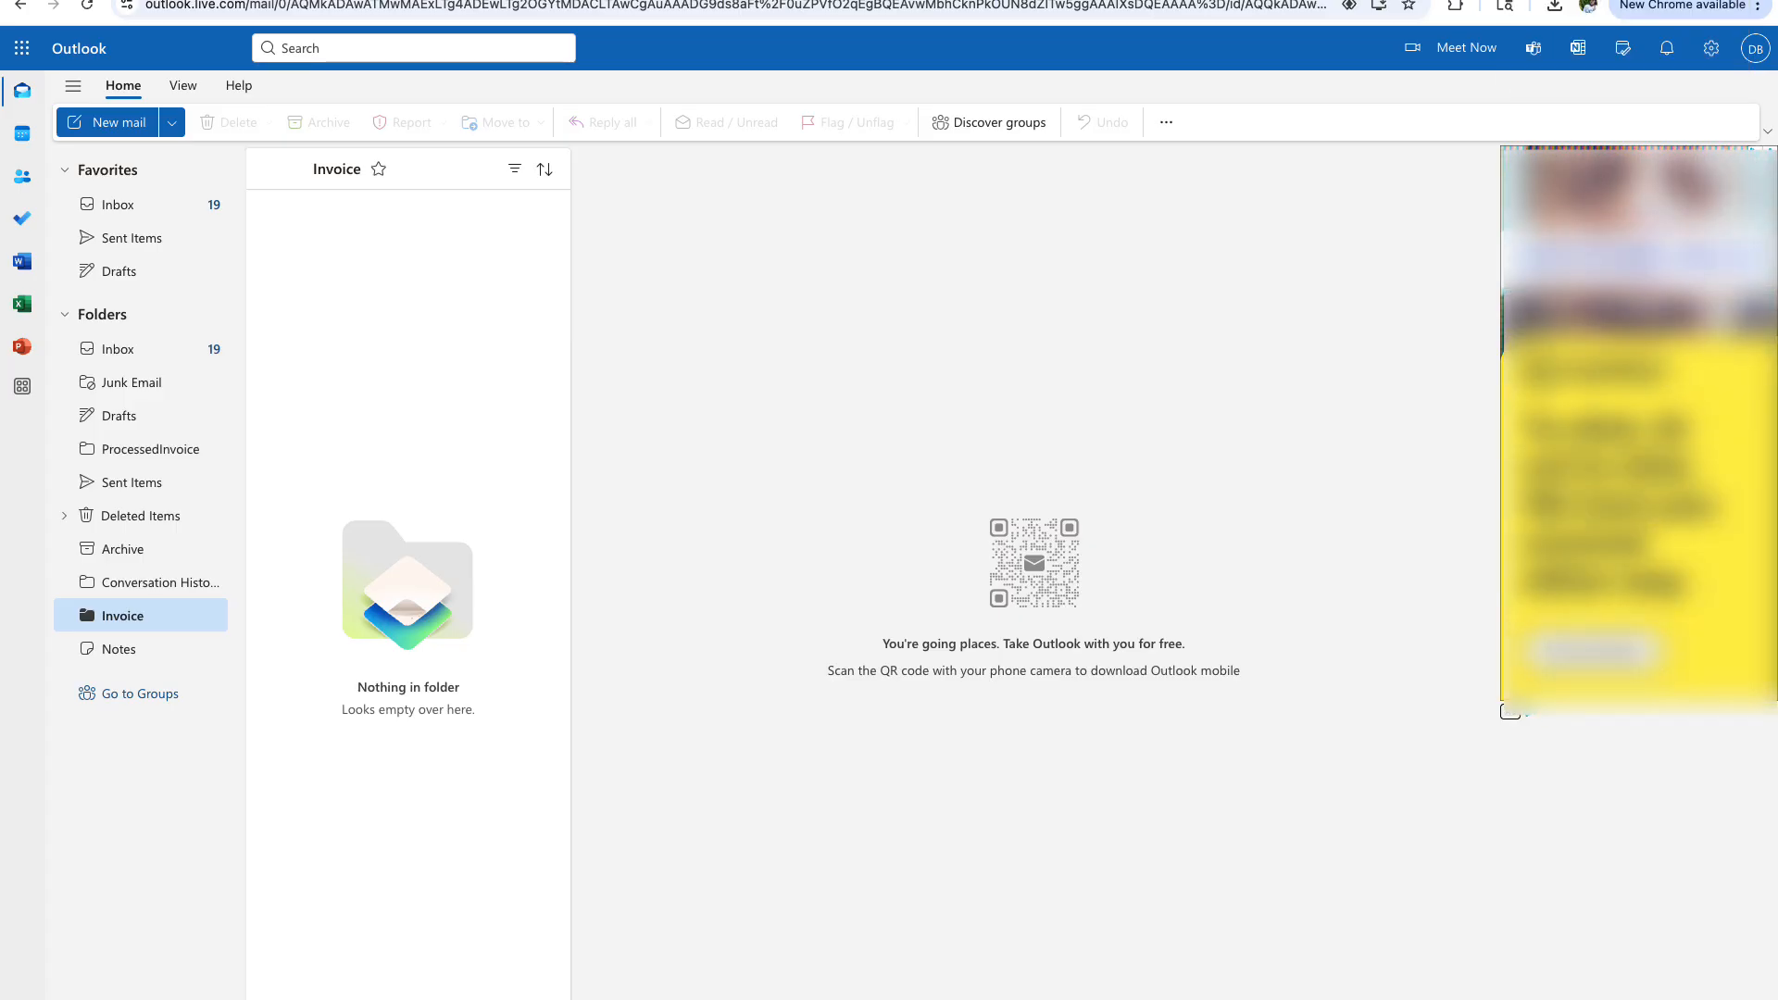
left_click(966, 11)
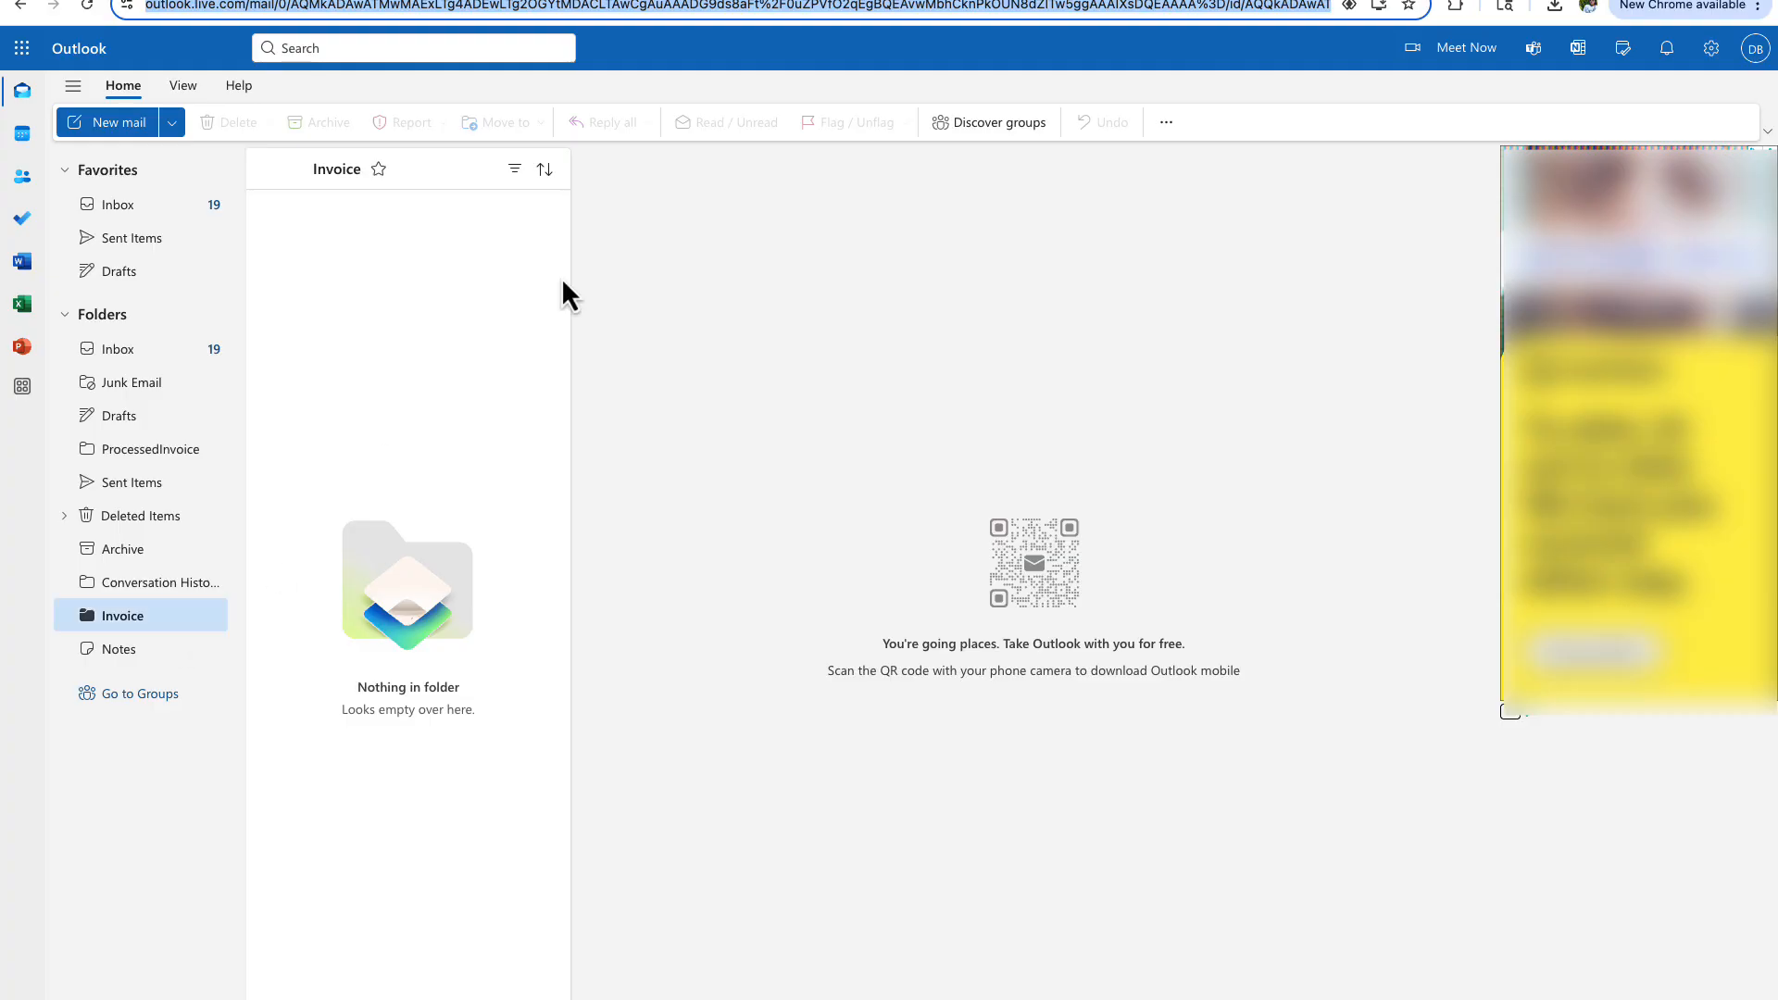
key("Return")
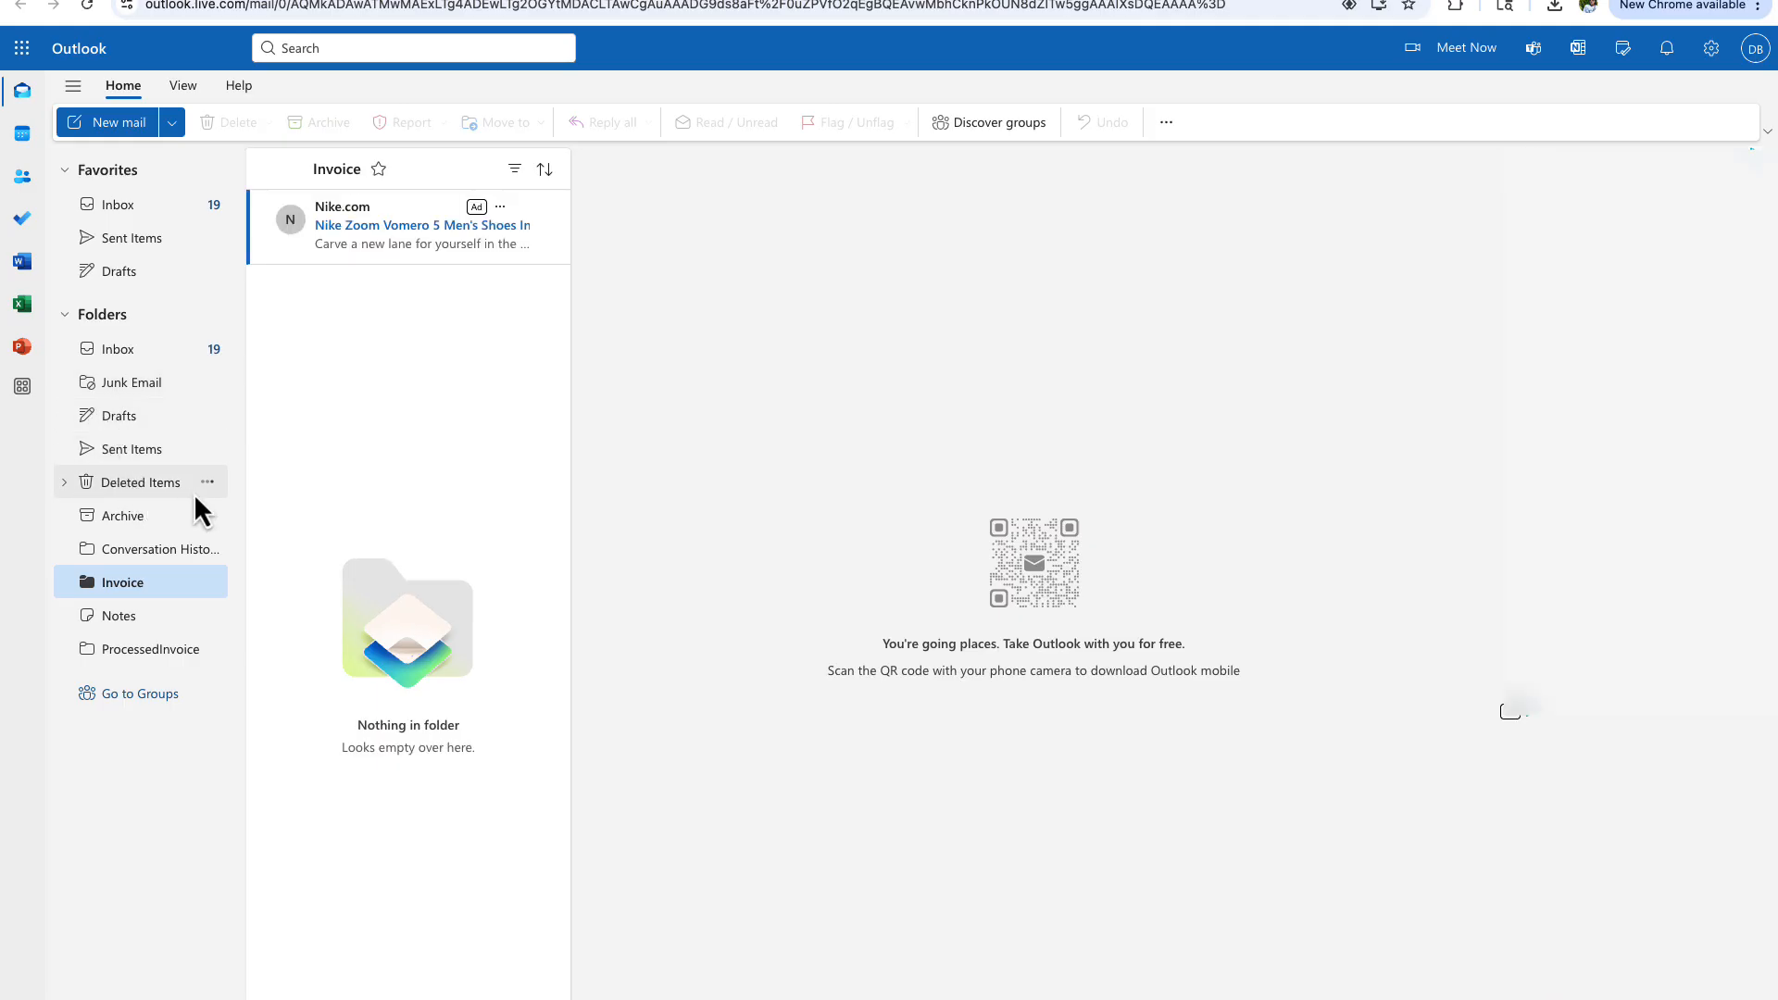
left_click(174, 660)
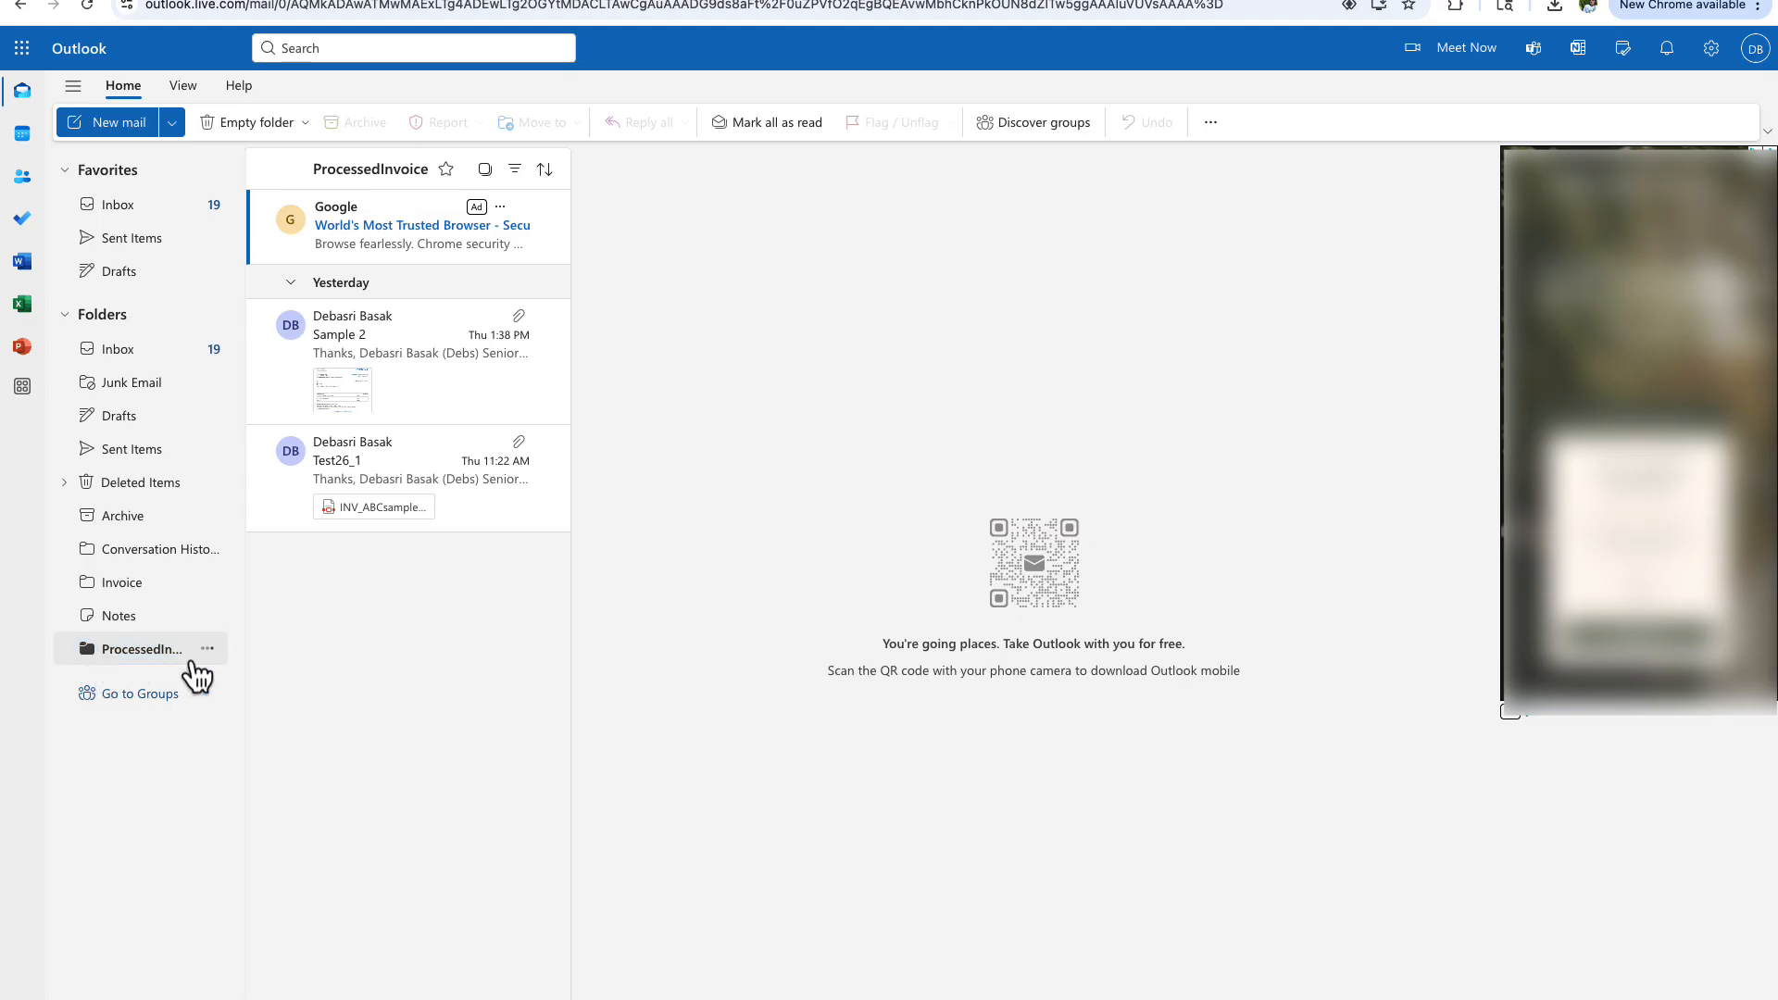
left_click(192, 662)
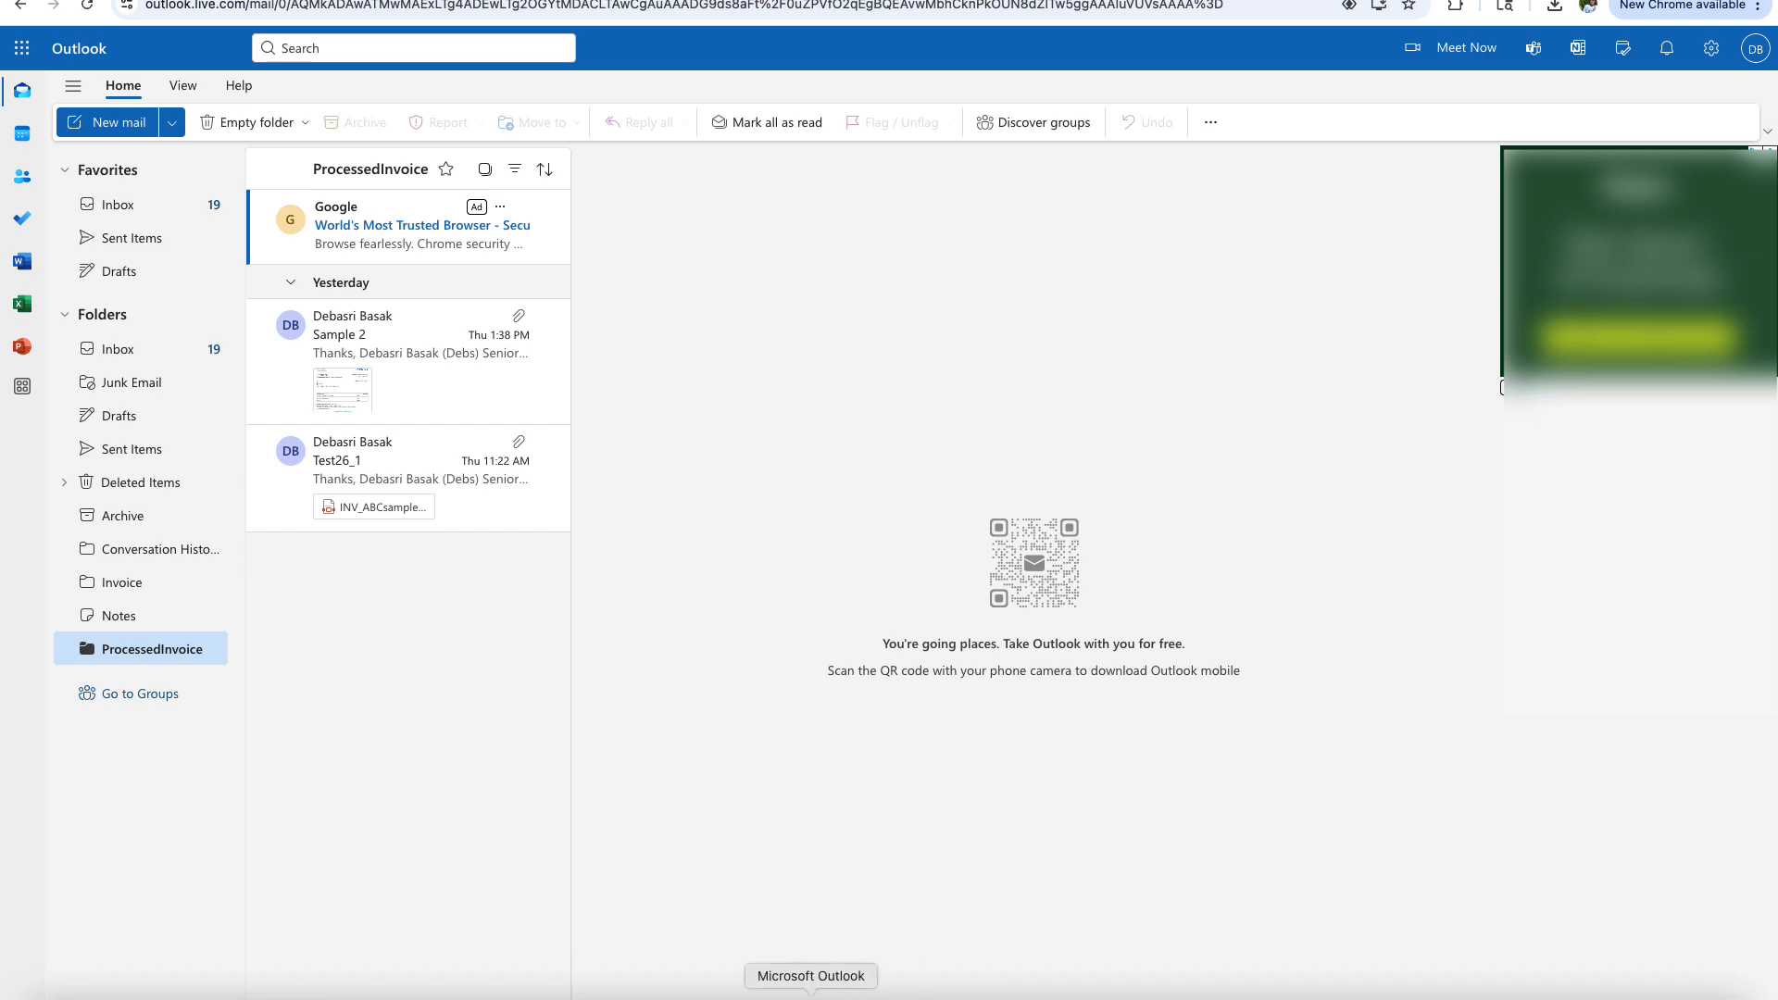
Switch to the Oracle Database Actions SQL worksheet and run the query select * from INVOICE
right_click(676, 996)
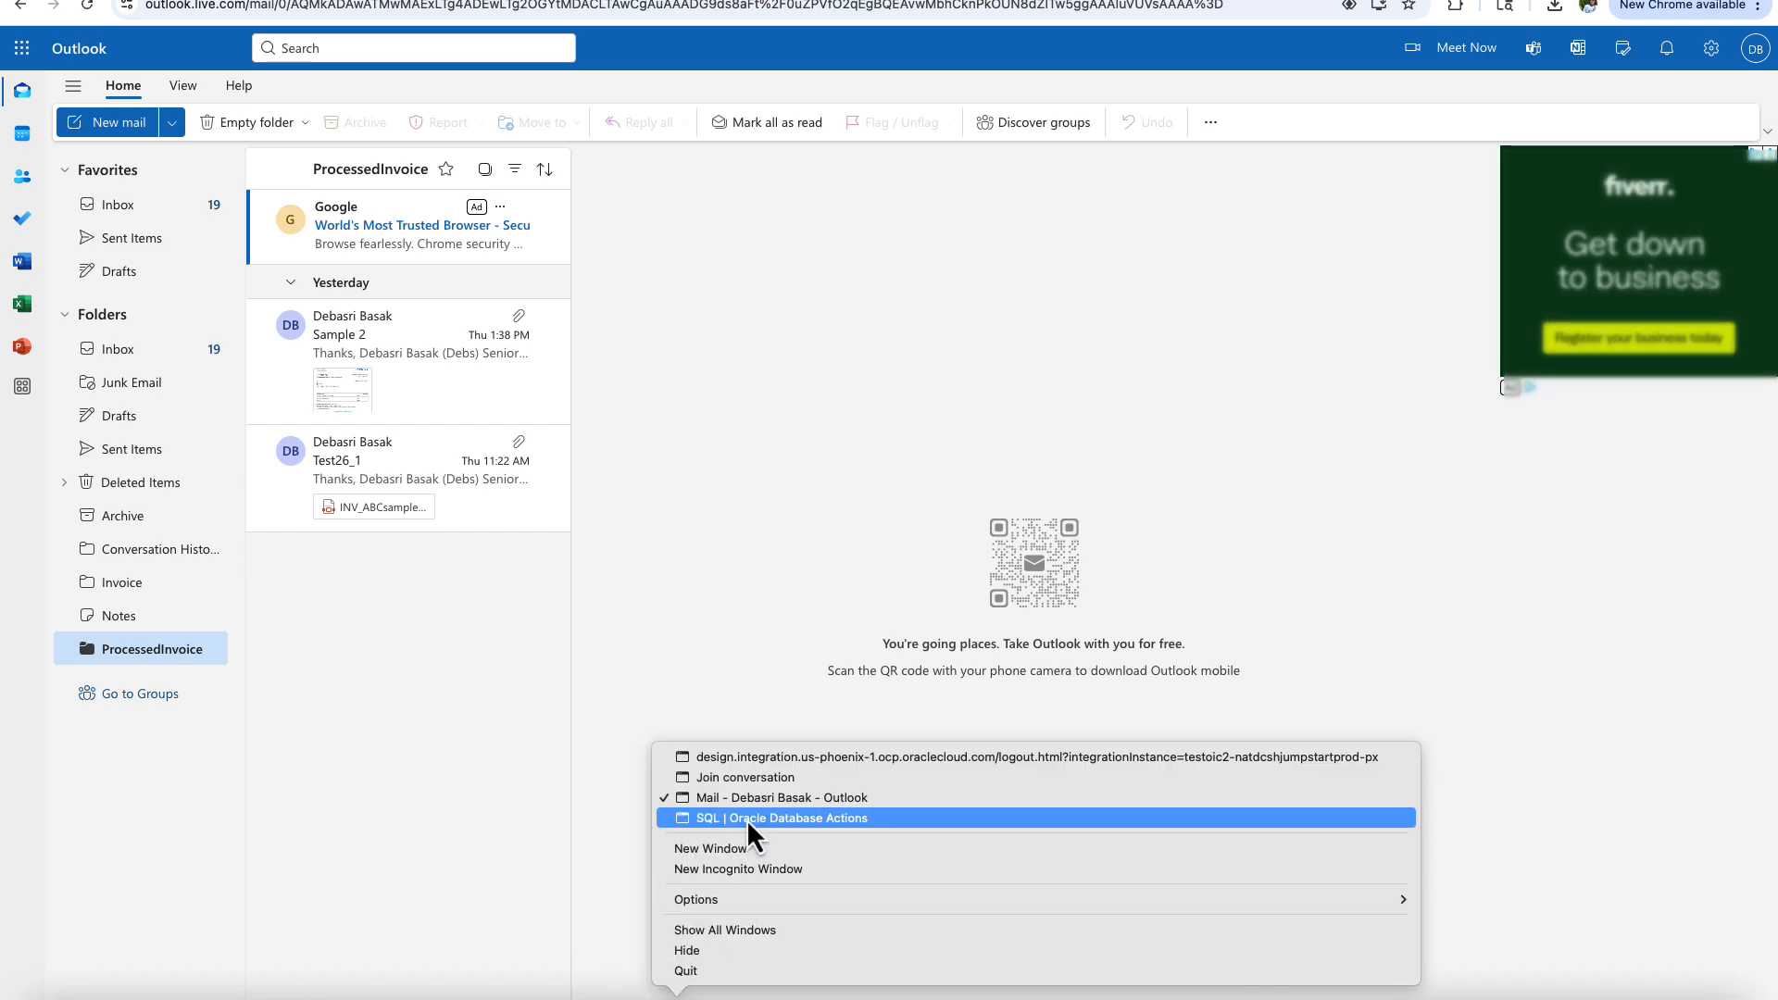
left_click(747, 818)
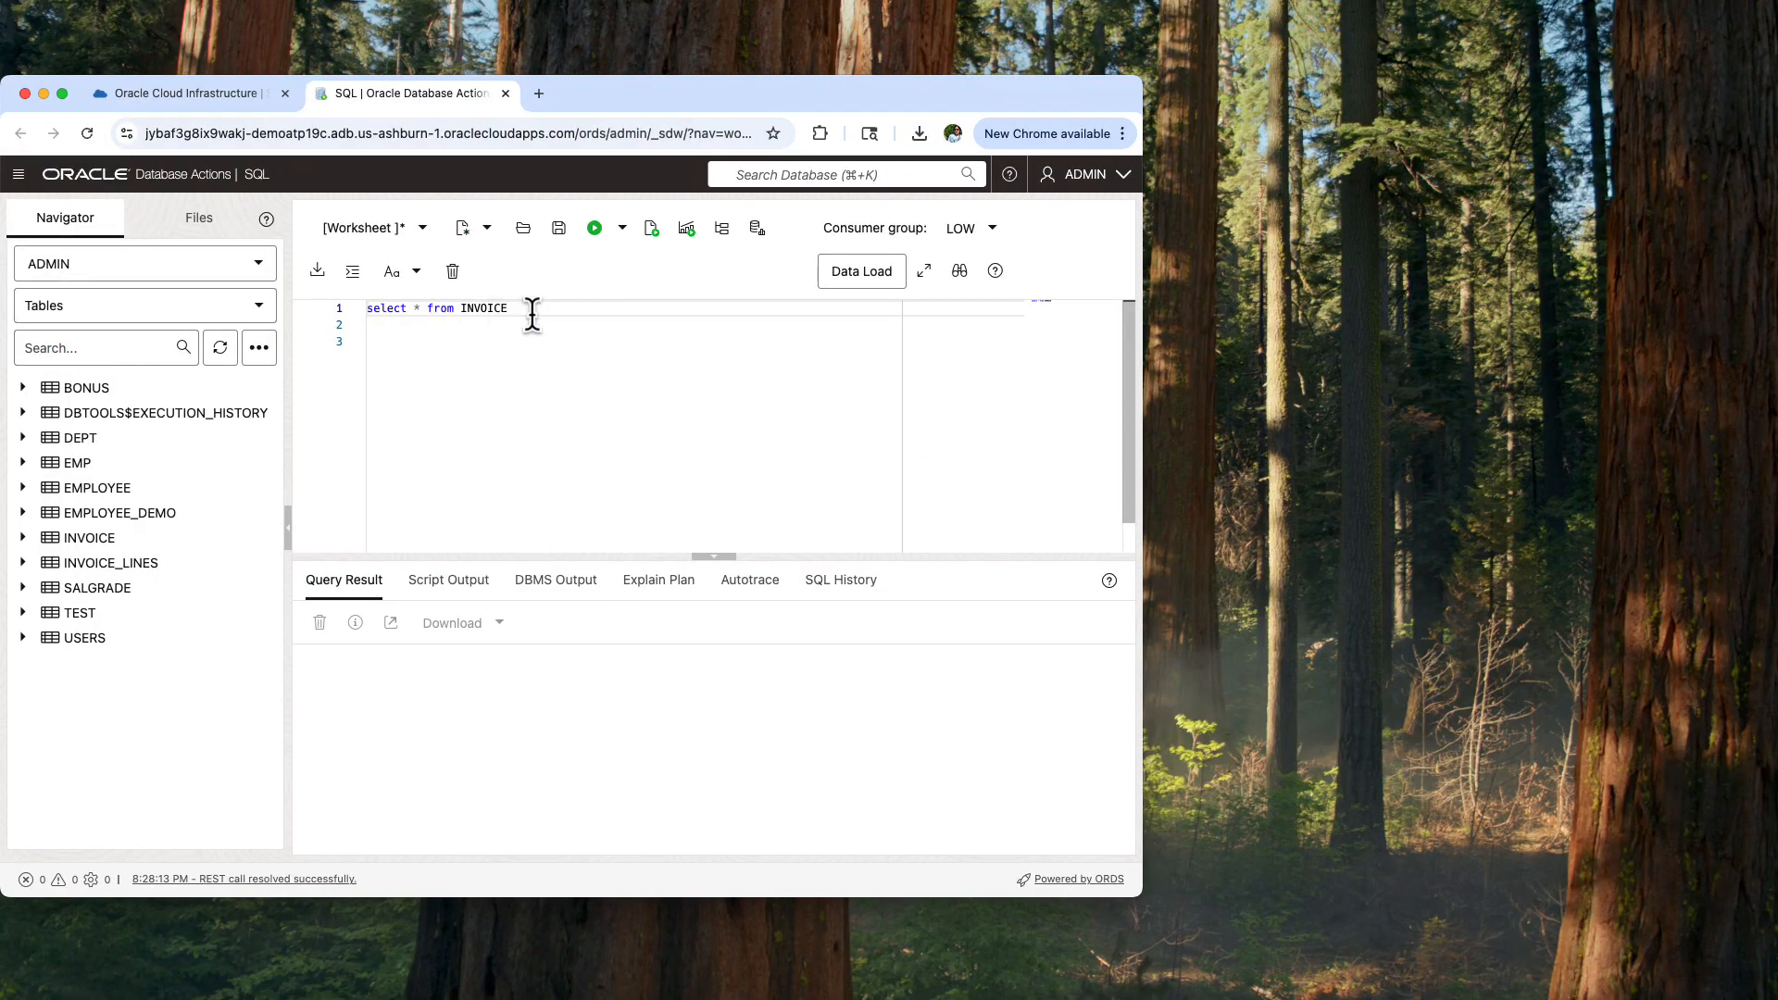
left_click_drag(528, 310, 369, 306)
left_click(595, 229)
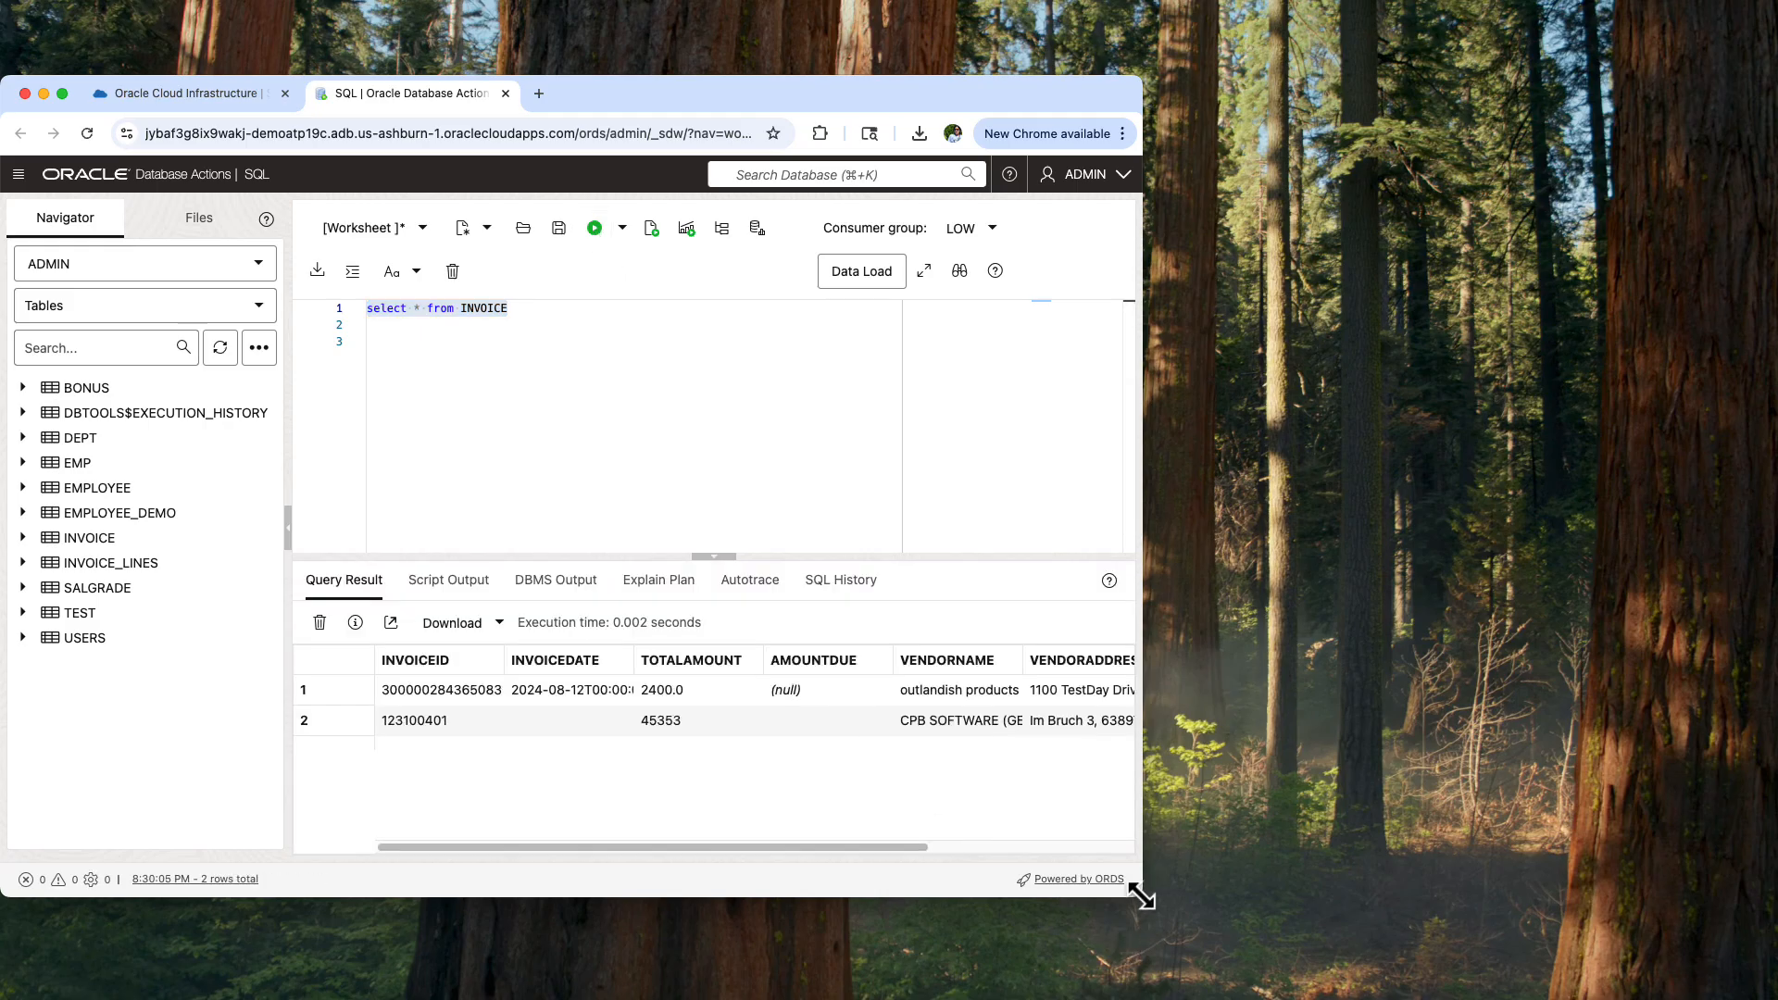
Enlarge the worksheet window, widen the VENDORNAME and VENDORADDRESS result columns, and narrow the ID column to review the invoice rows
left_click(62, 93)
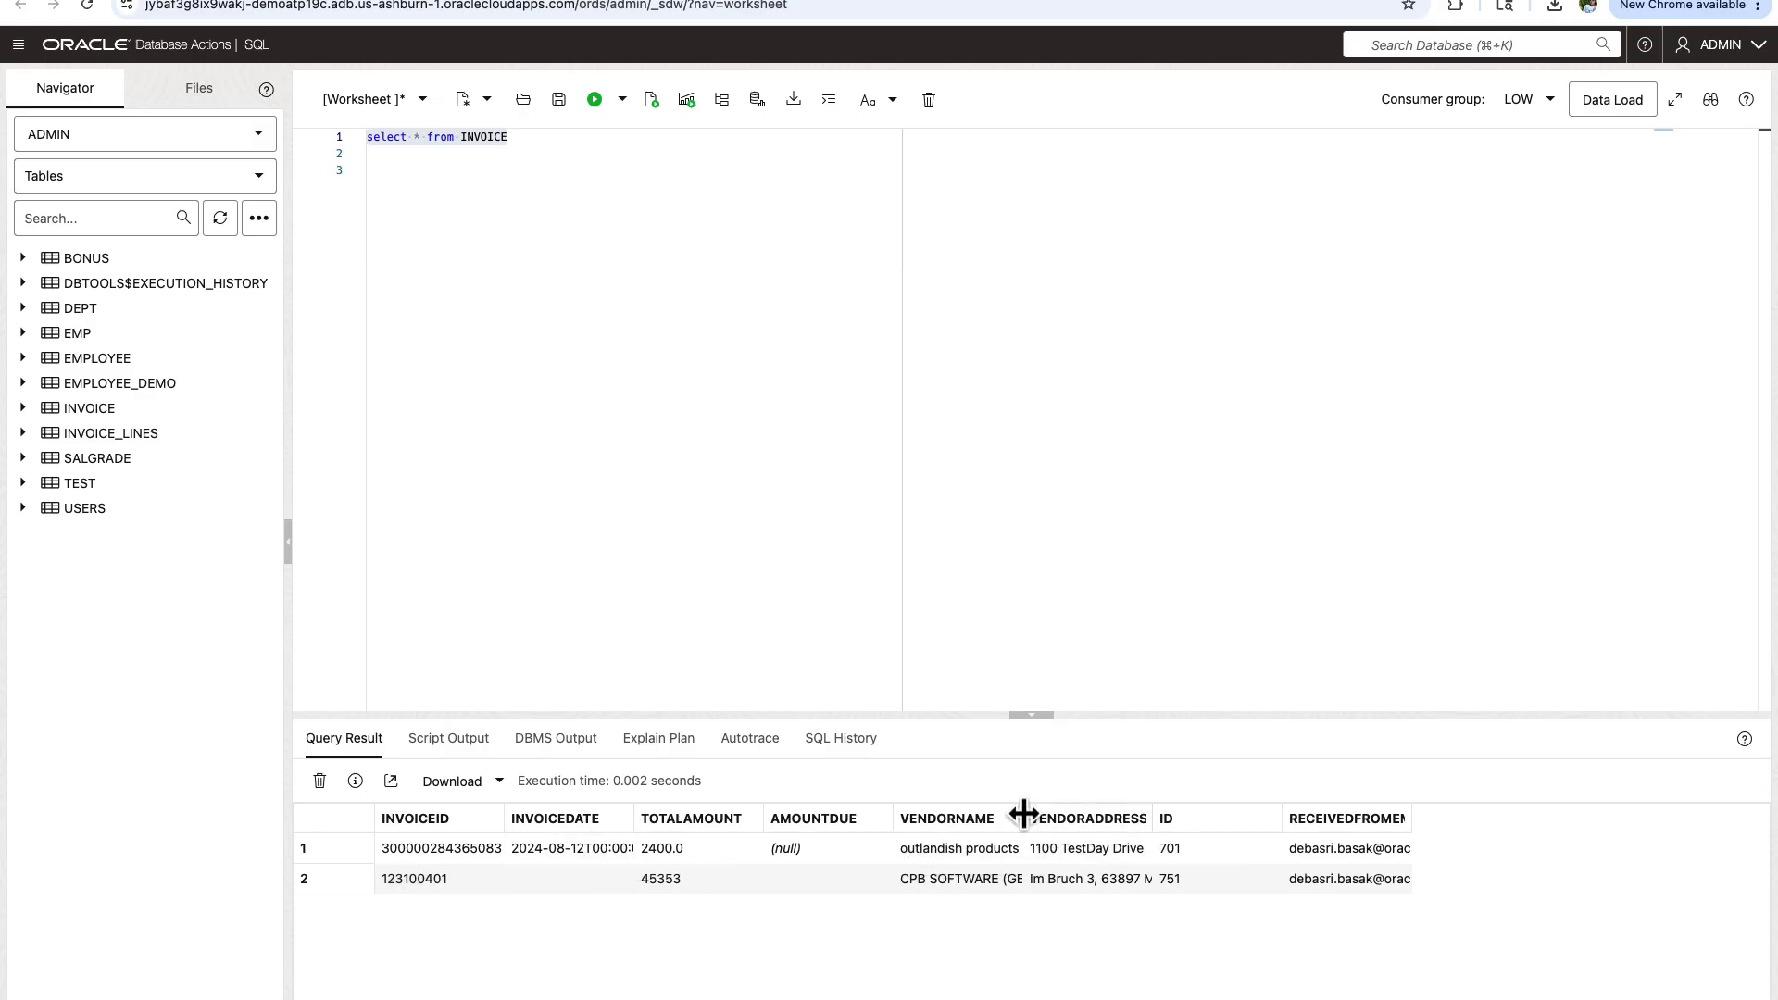
left_click_drag(1024, 820, 1242, 804)
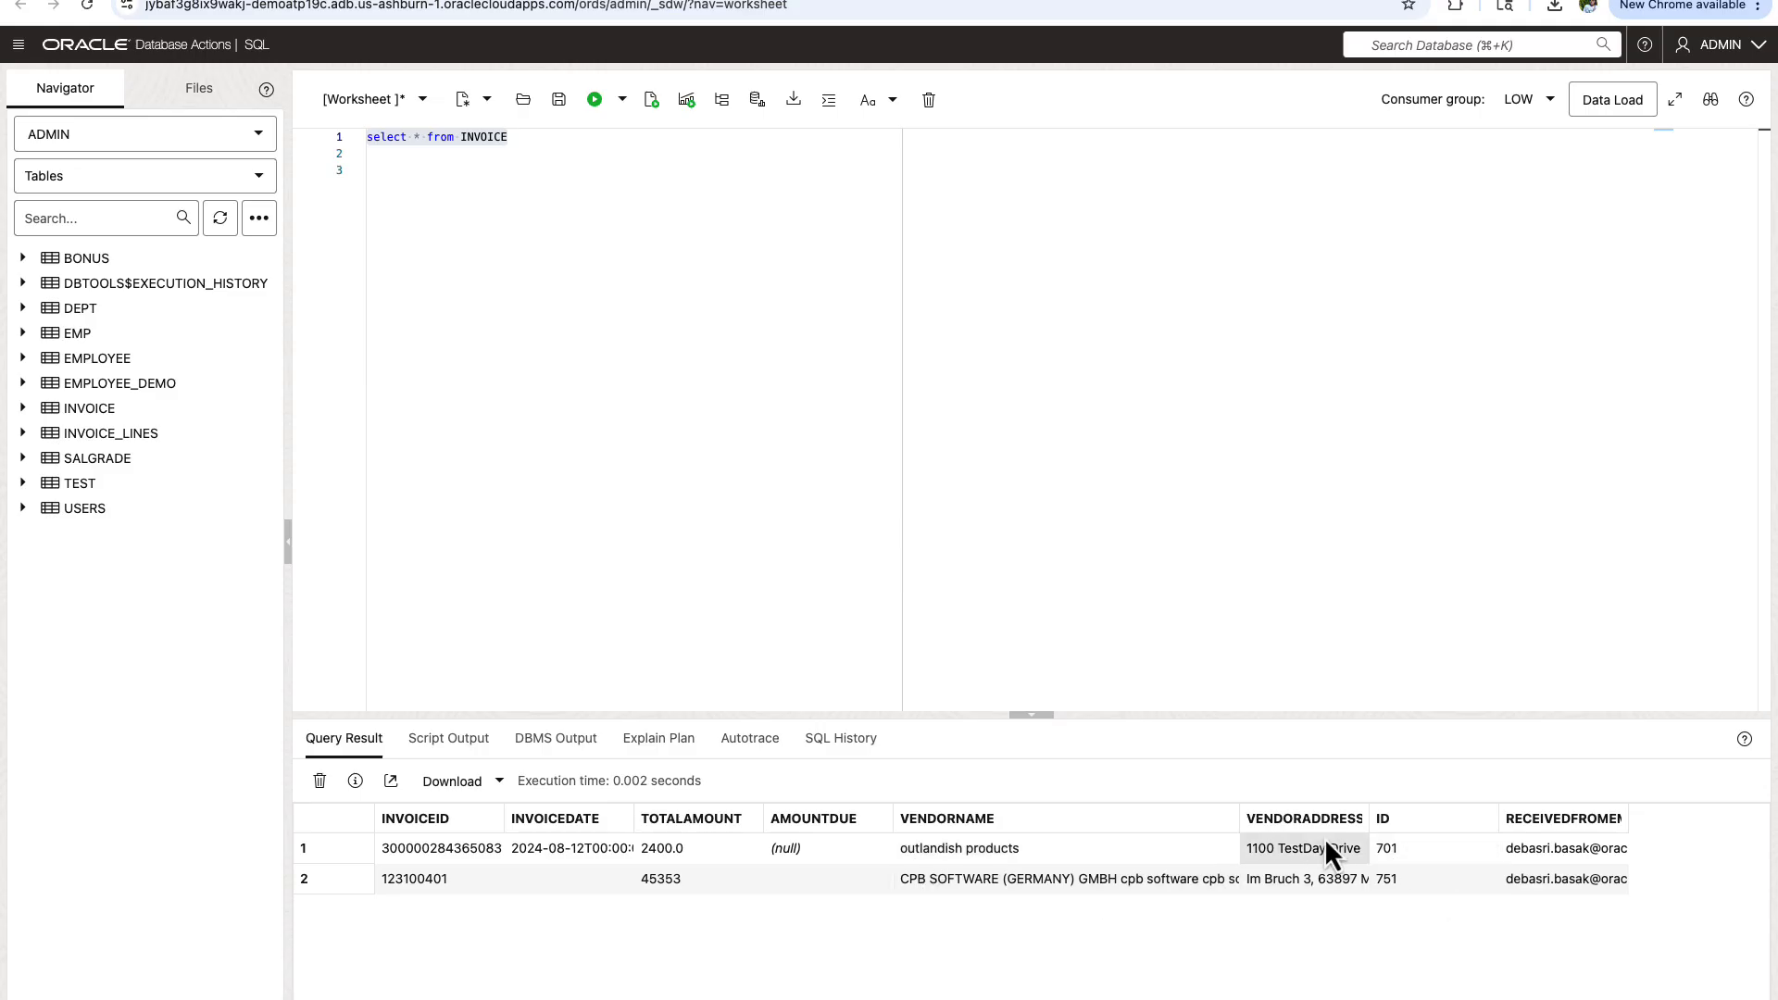
left_click_drag(1372, 819, 1528, 808)
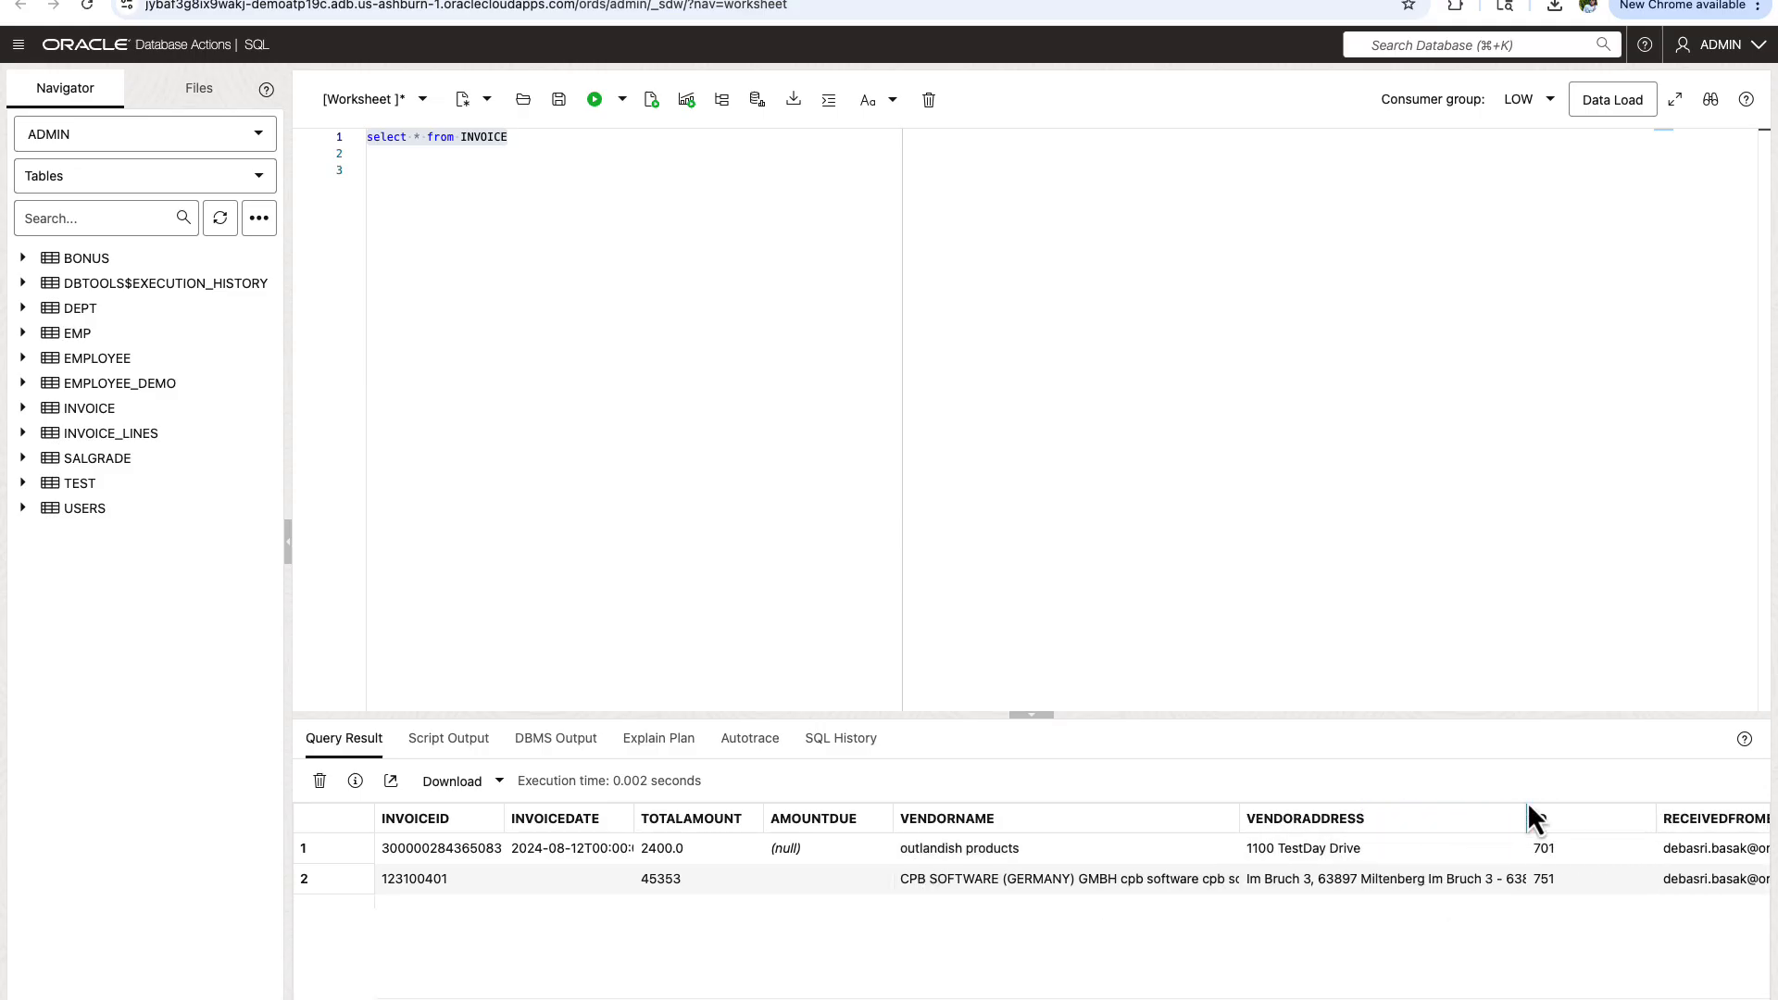
left_click_drag(1482, 999, 1493, 999)
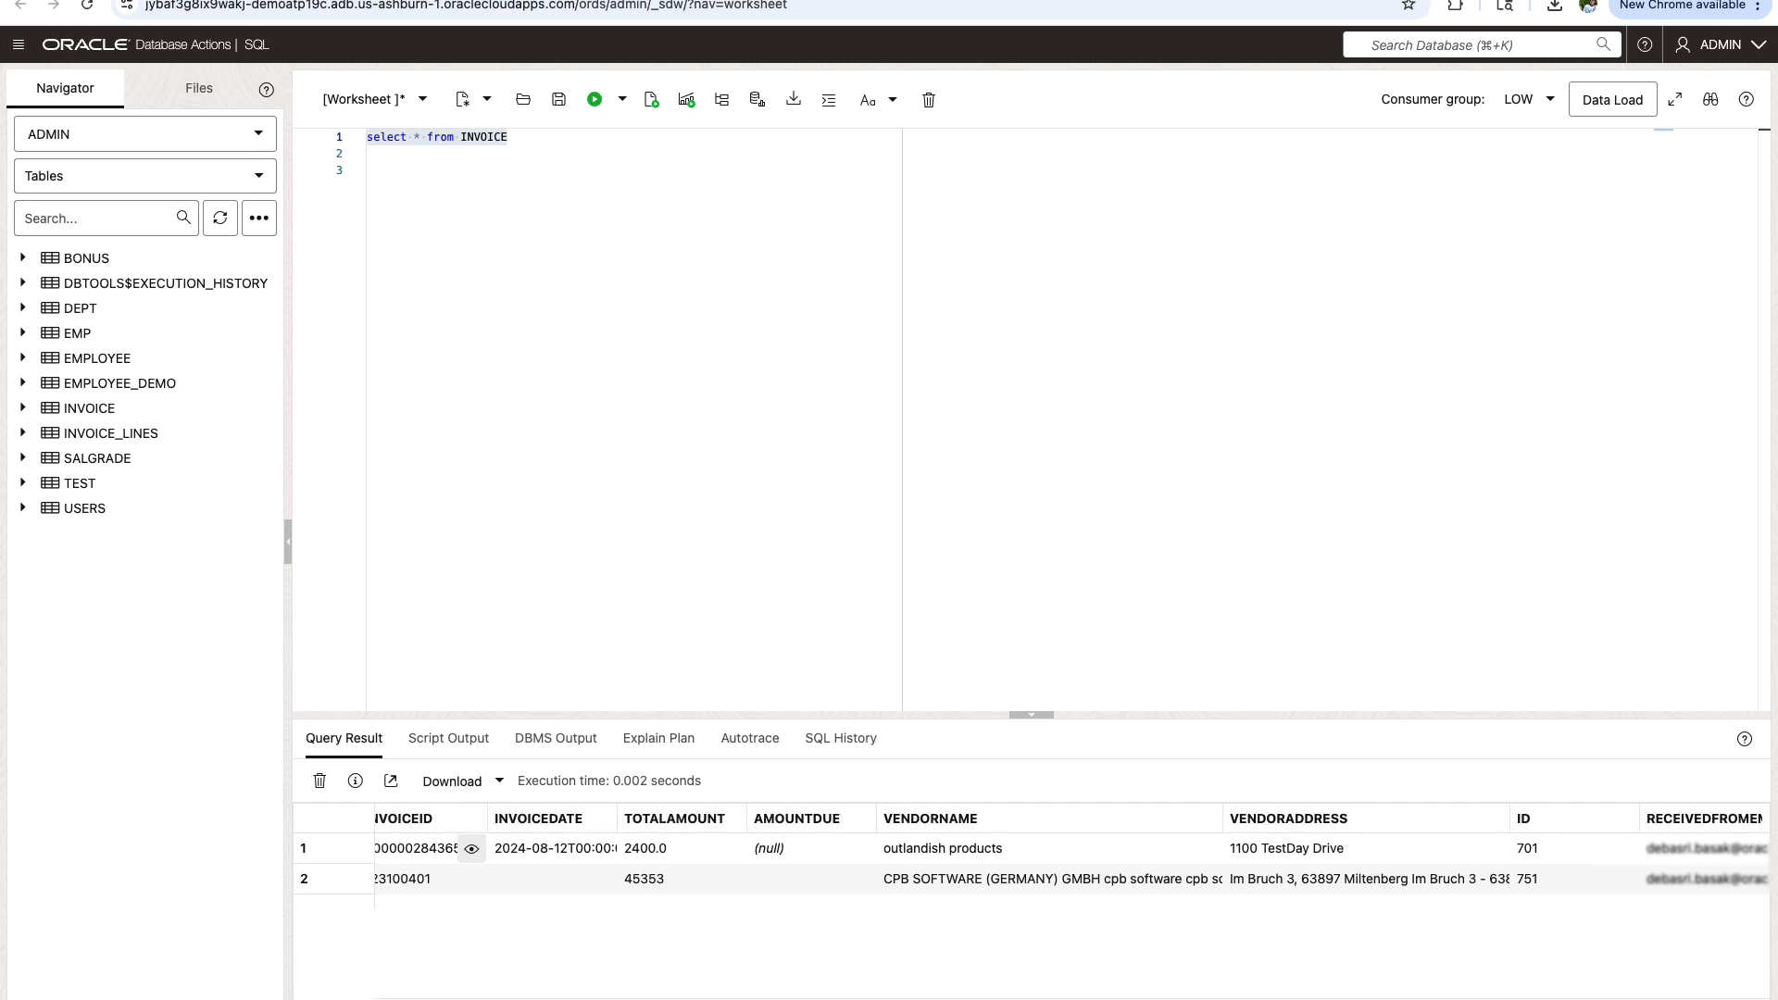
left_click_drag(1639, 819, 1571, 821)
mouse_move(1720, 813)
left_mouse_down()
mouse_move(1748, 818)
mouse_move(1727, 815)
left_mouse_up()
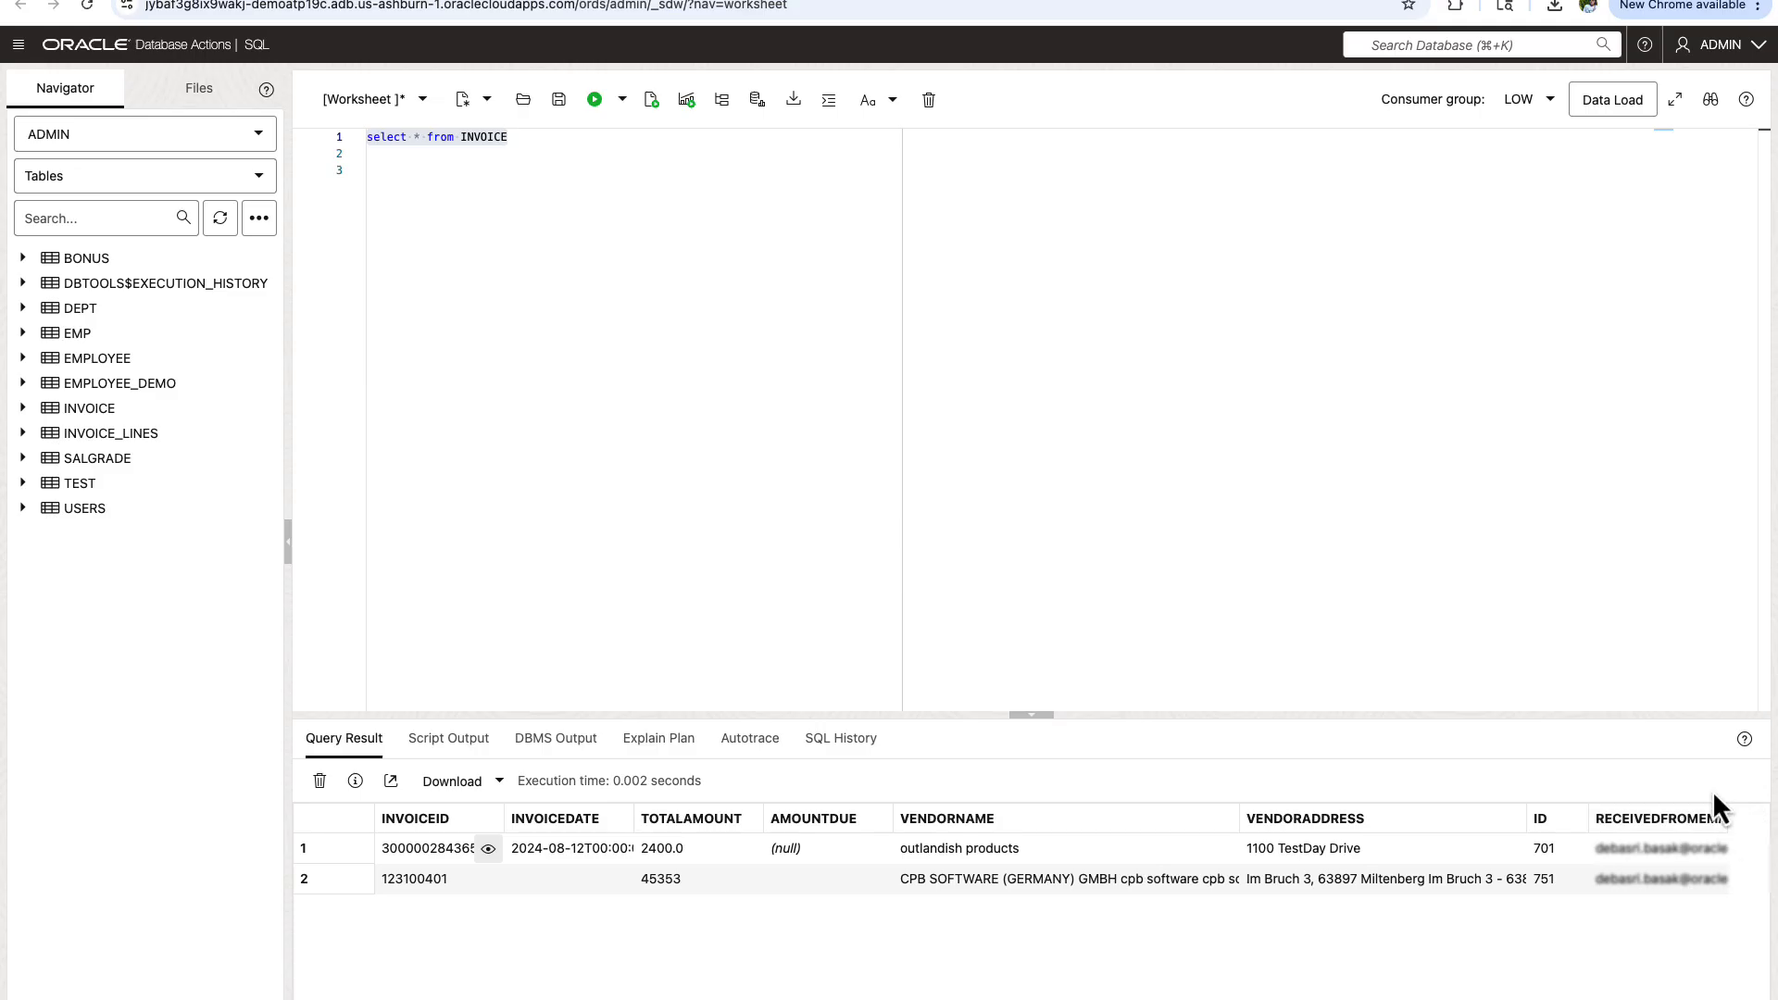
Switch to Oracle Cloud Infrastructure, open Debs_bucket in Object Storage, and check the INV_ABCsample-invoice1.pdf and INV_ABCsample2.jpeg objects
right_click(681, 987)
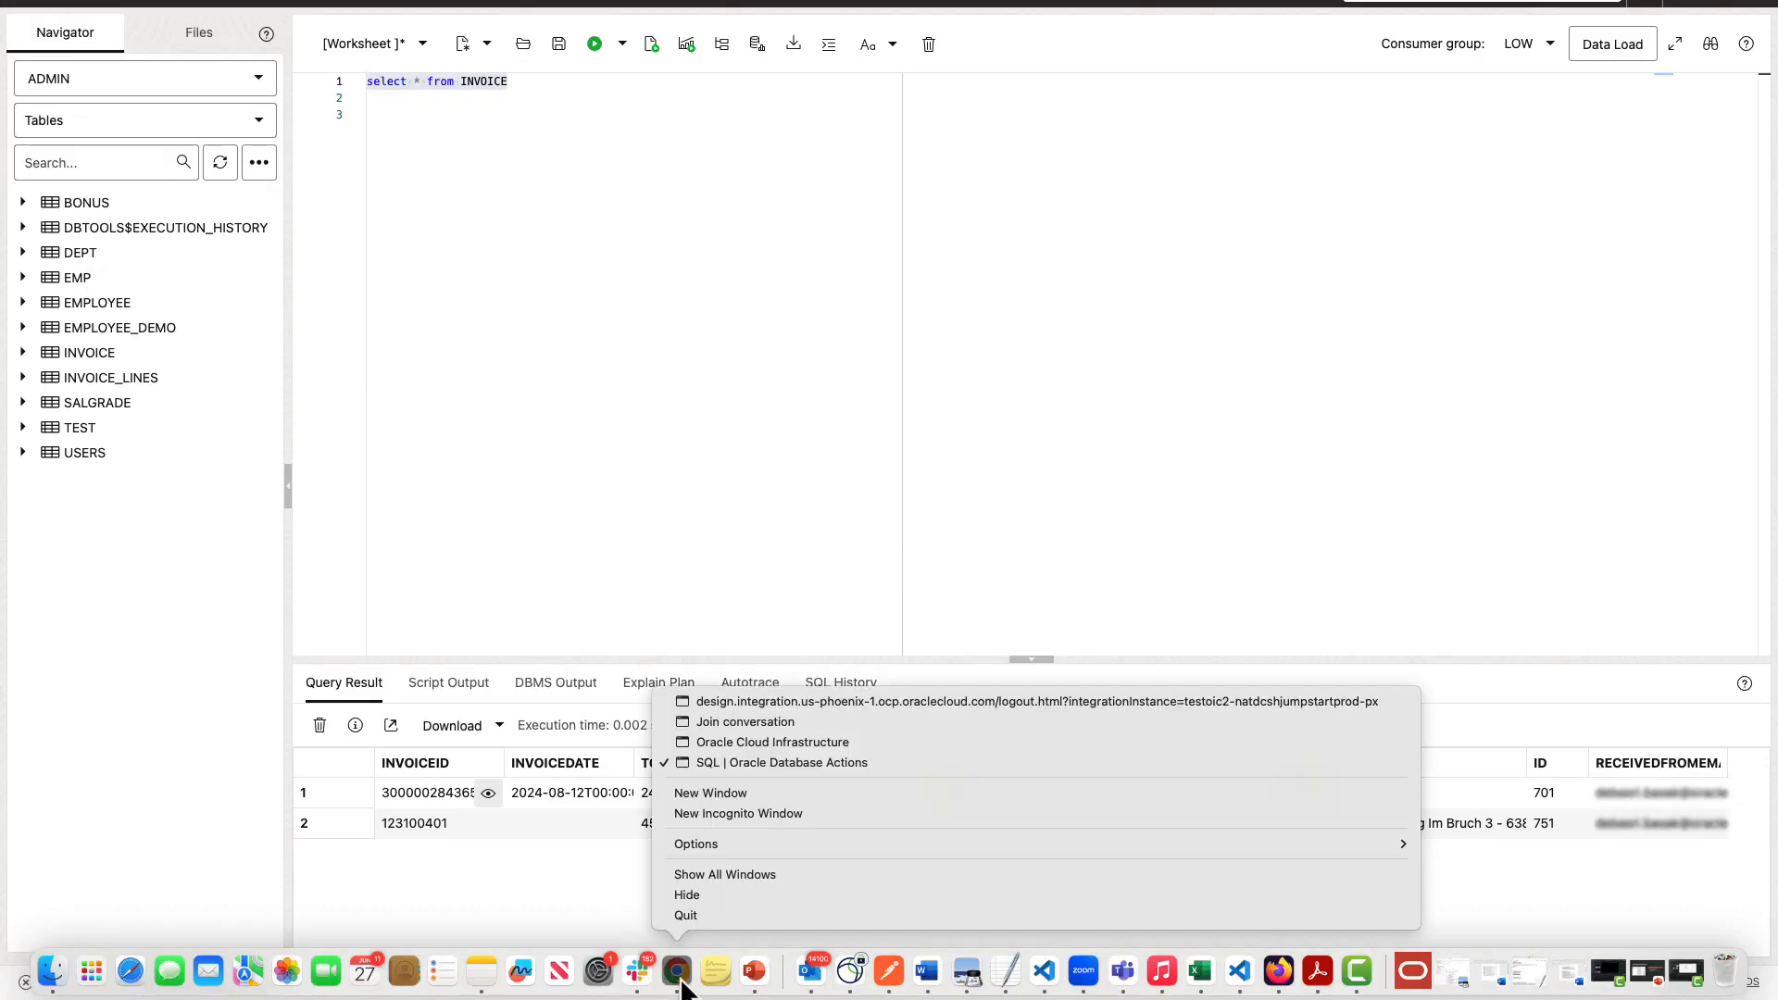
left_click(744, 746)
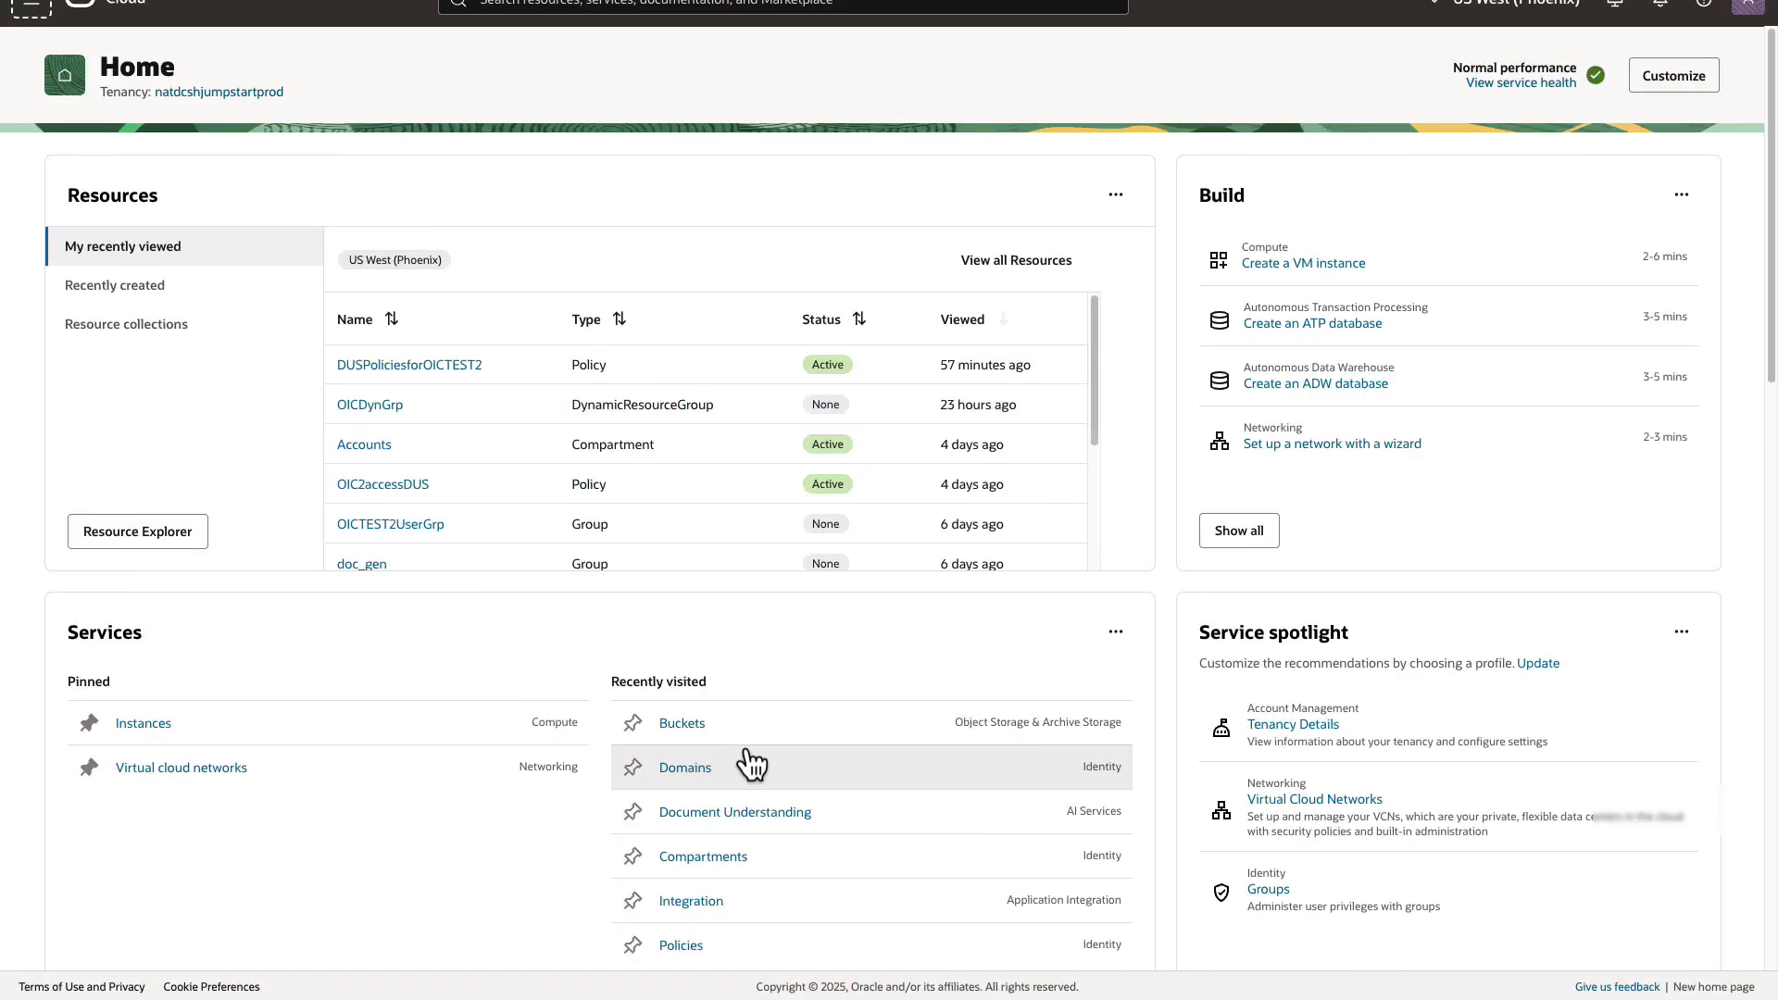
left_click(696, 739)
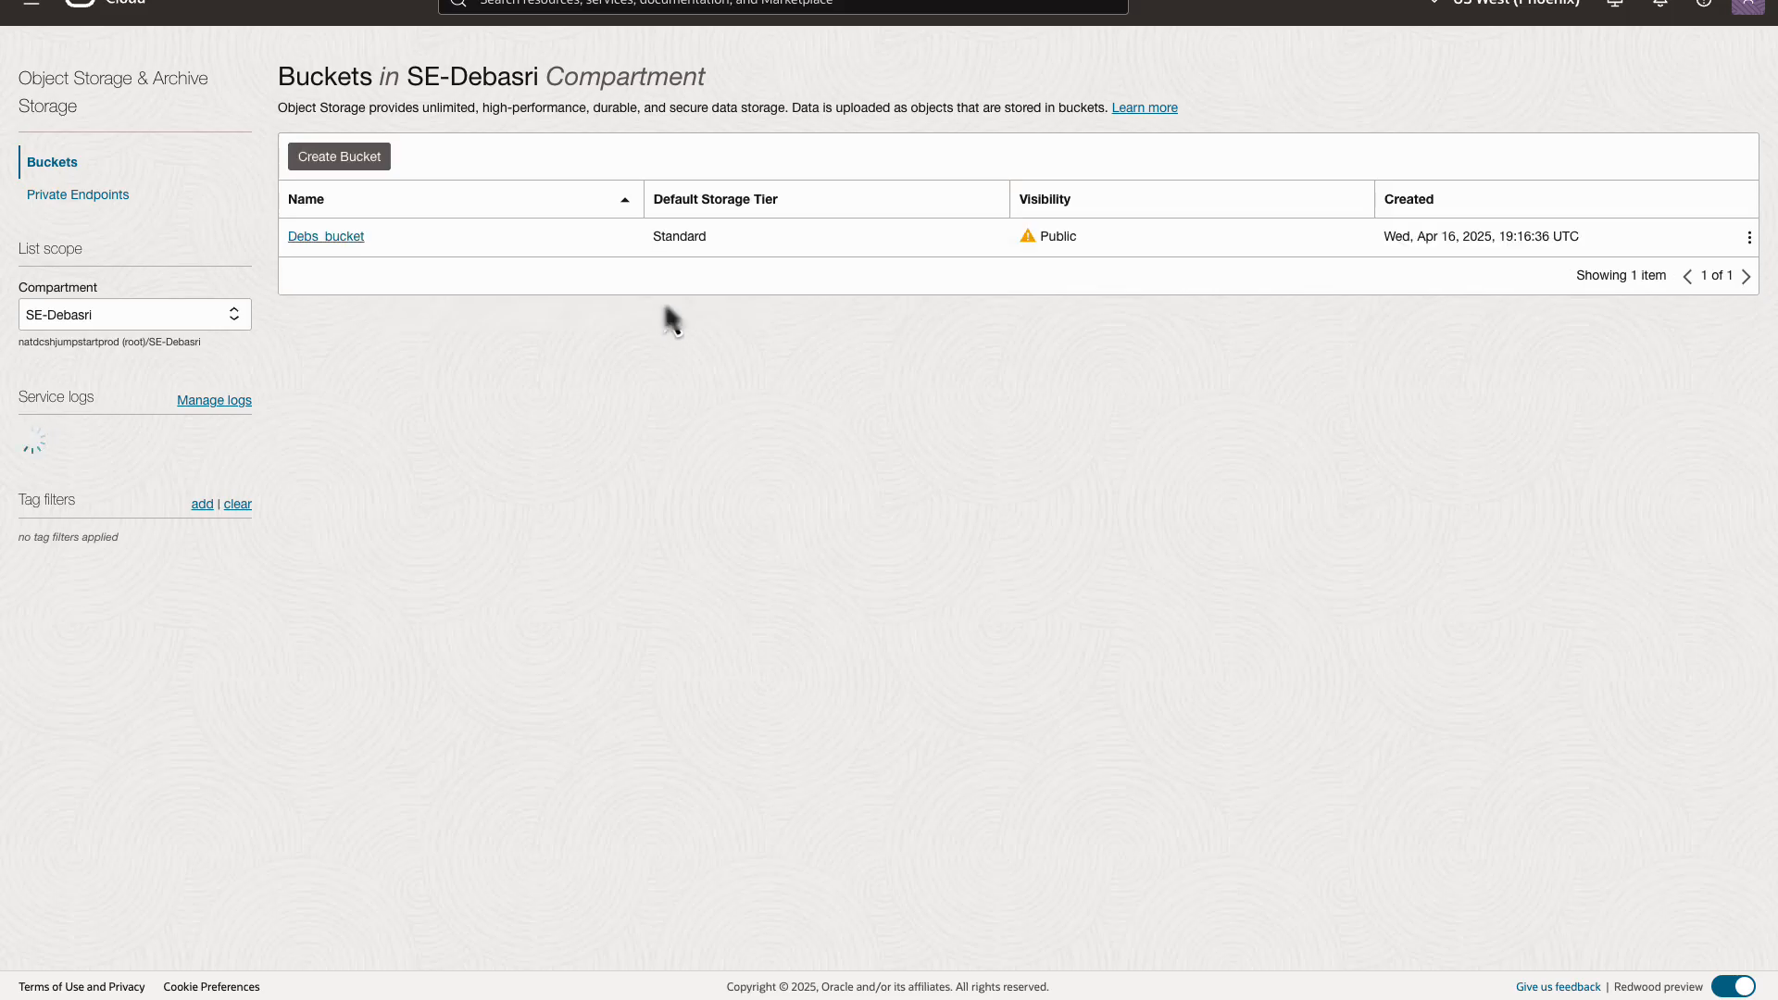
left_click(324, 239)
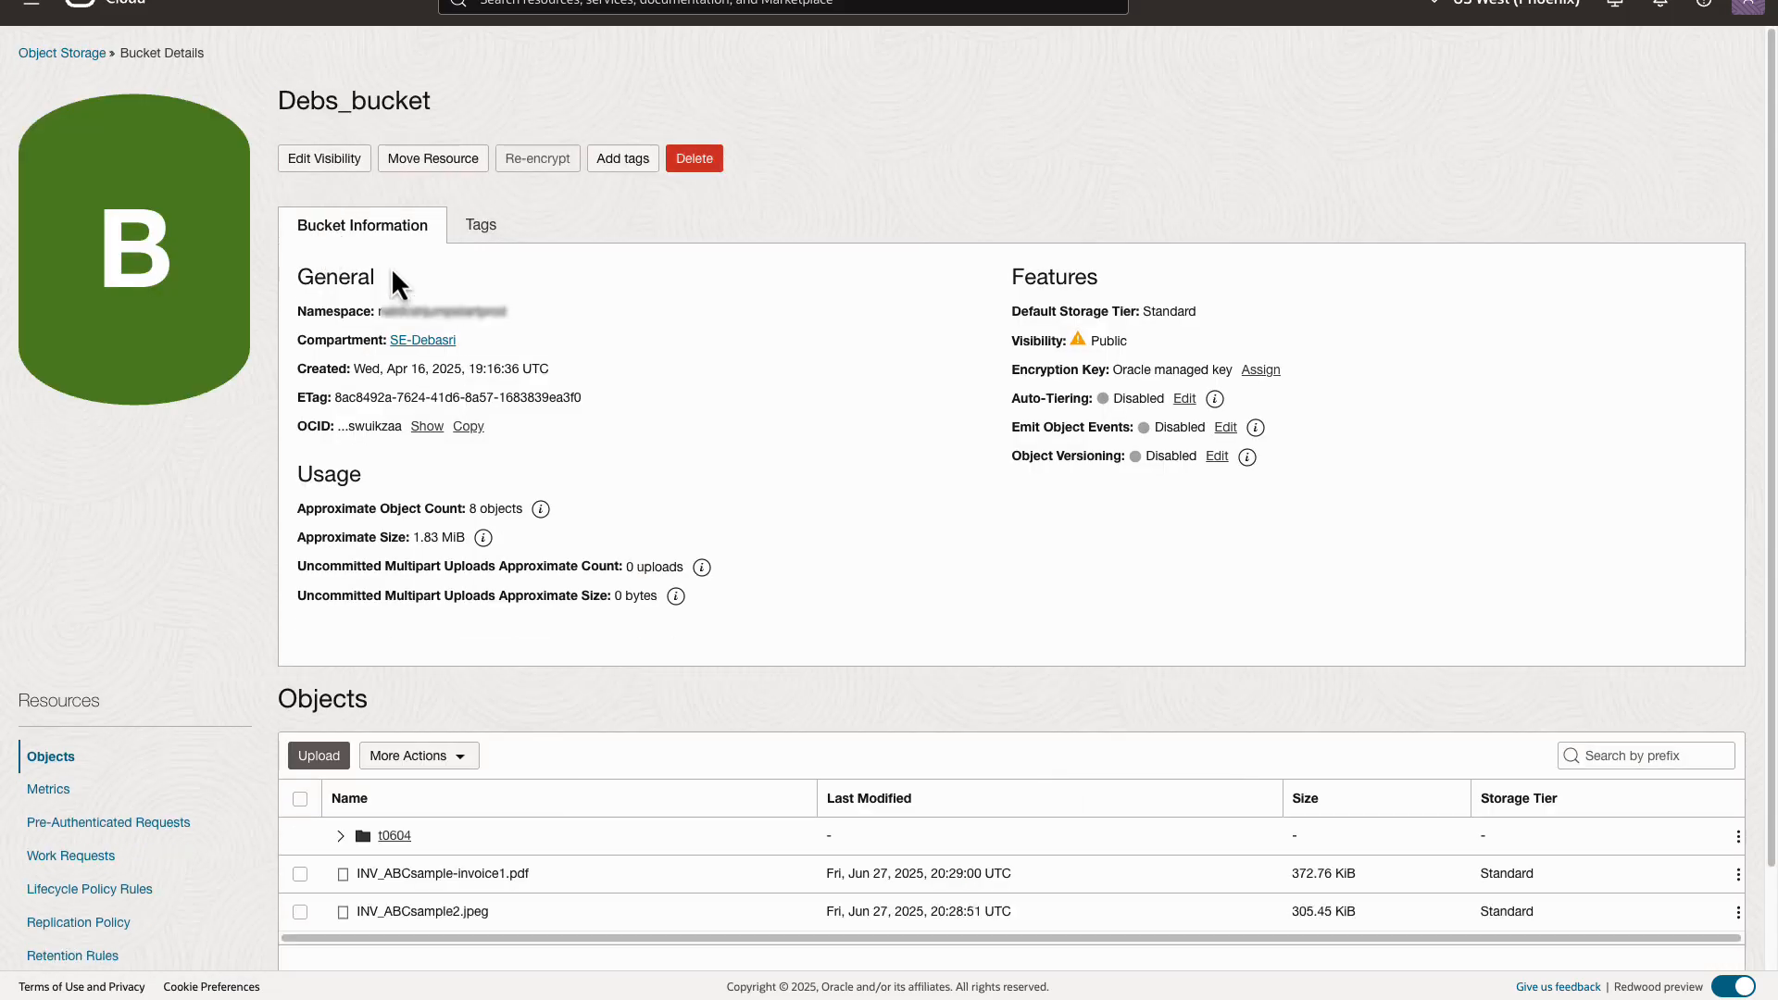
left_click_drag(565, 880, 353, 876)
left_click_drag(513, 919, 400, 921)
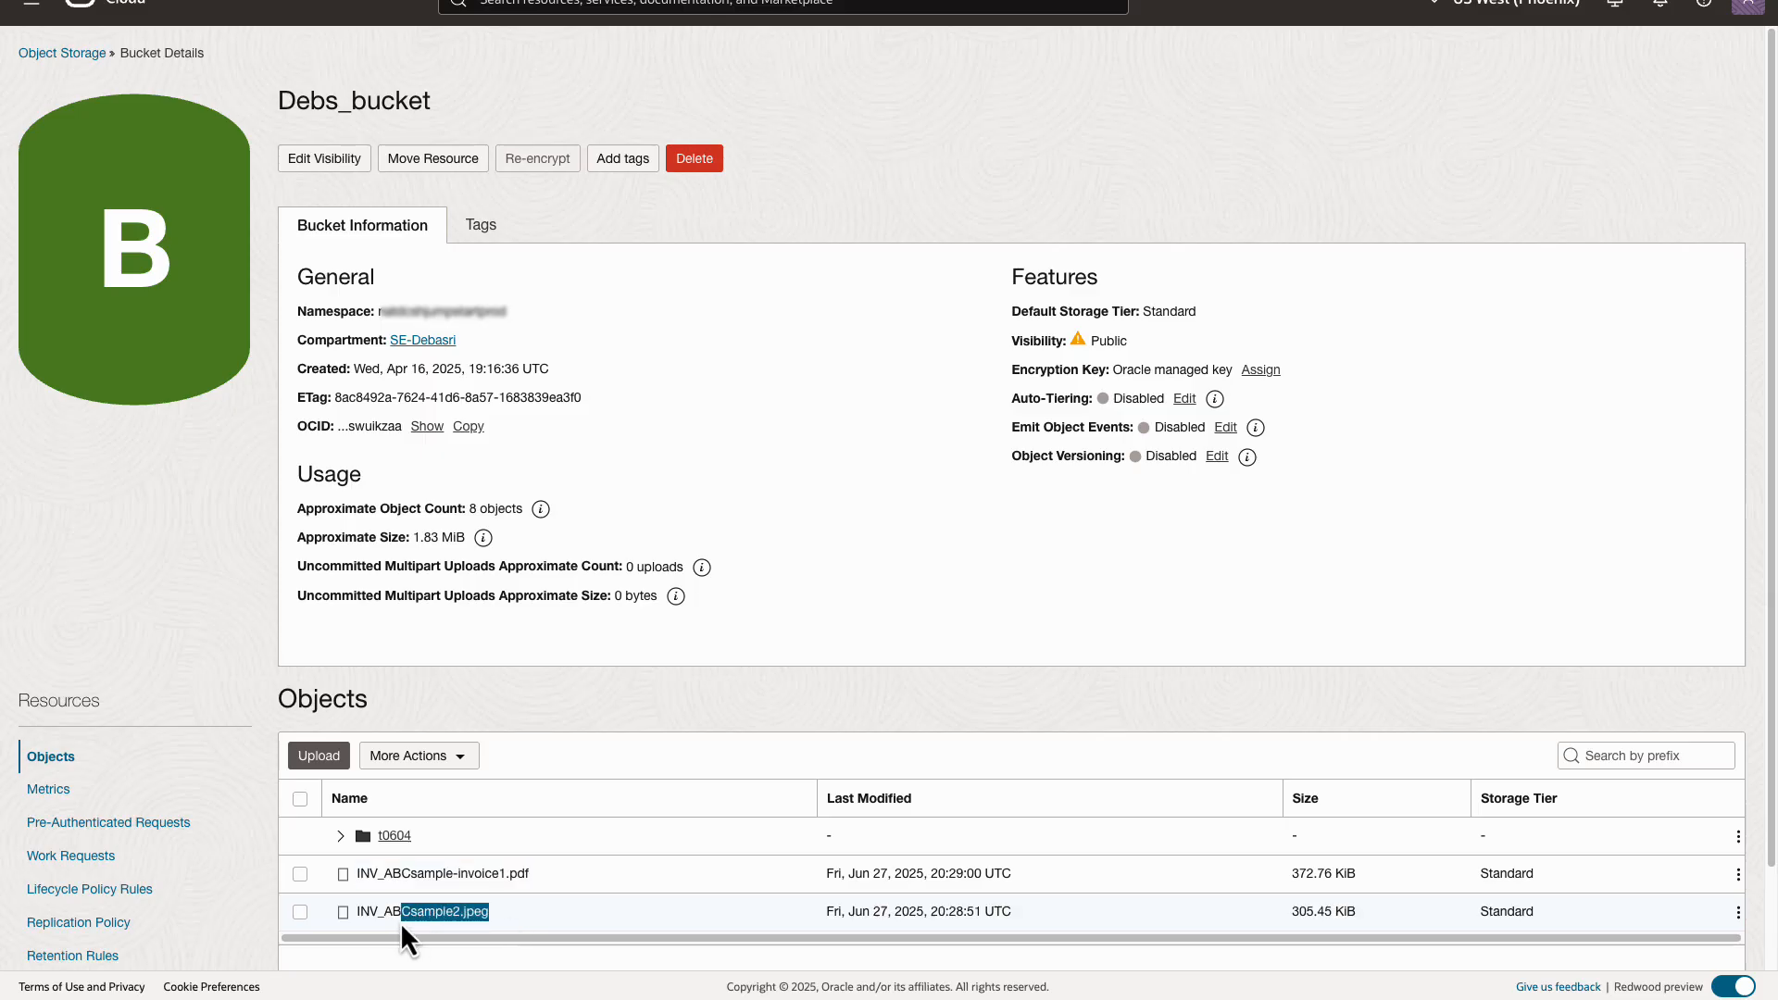